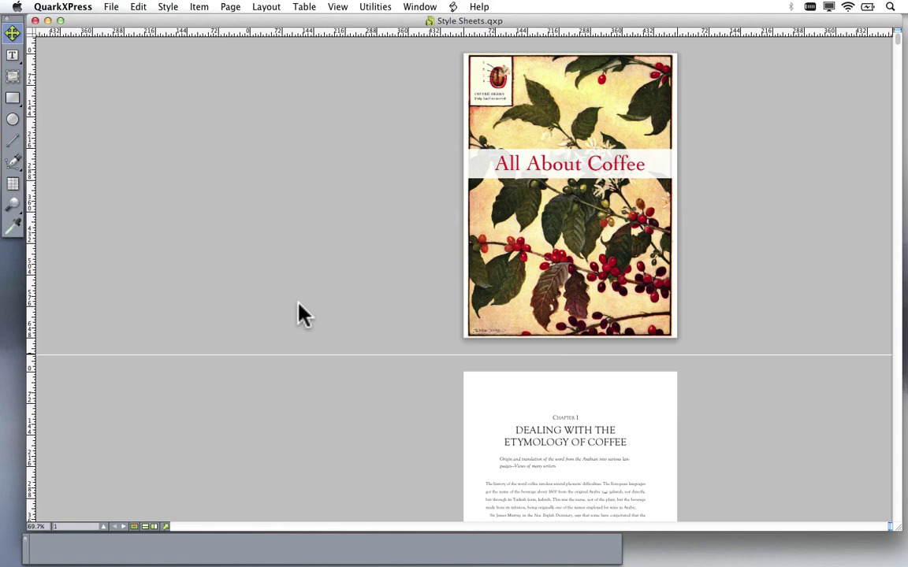
# Select the complete chapter title "DEALING WITH THE ETYMOLOGY OF COFFEE" on the first chapter page.
pyautogui.scroll(-5, 399, 318)
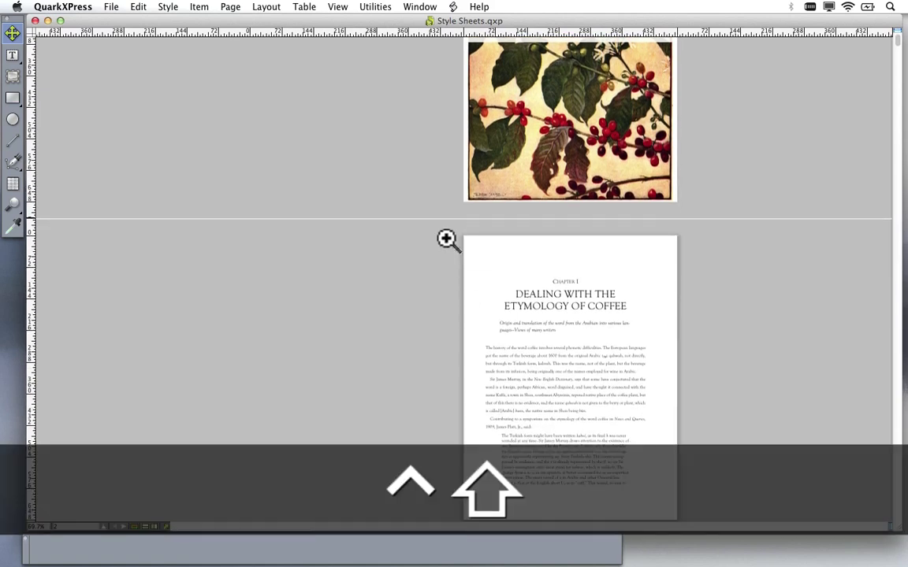
pyautogui.keyDown('ctrl'); pyautogui.keyDown('shift'); pyautogui.click(692, 395); pyautogui.keyUp('shift'); pyautogui.keyUp('ctrl')
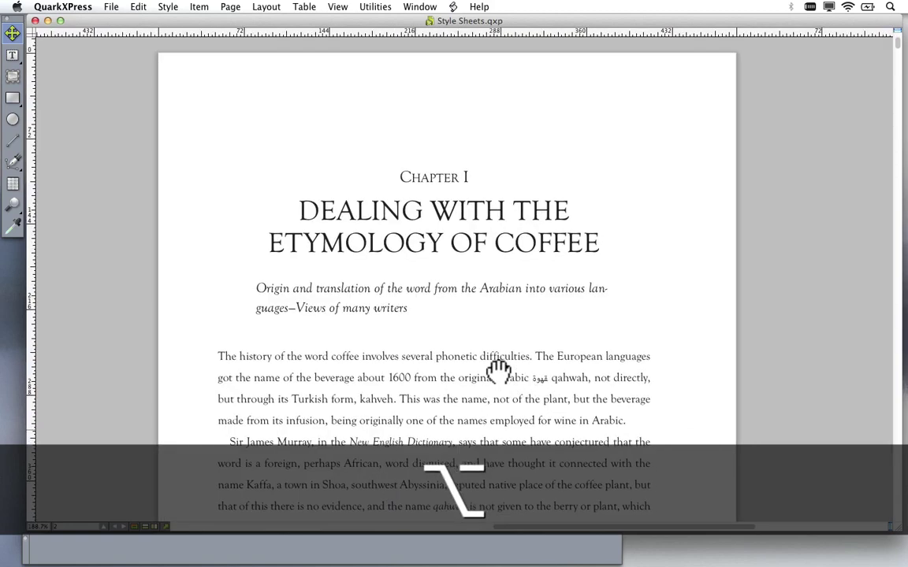
pyautogui.moveTo(512, 380); pyautogui.dragTo(422, 345)
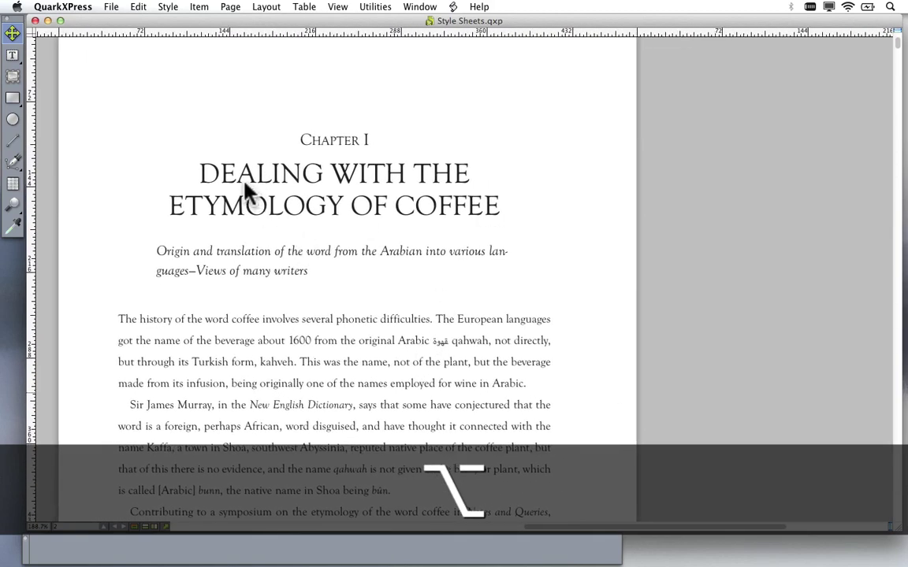
pyautogui.doubleClick(209, 178)
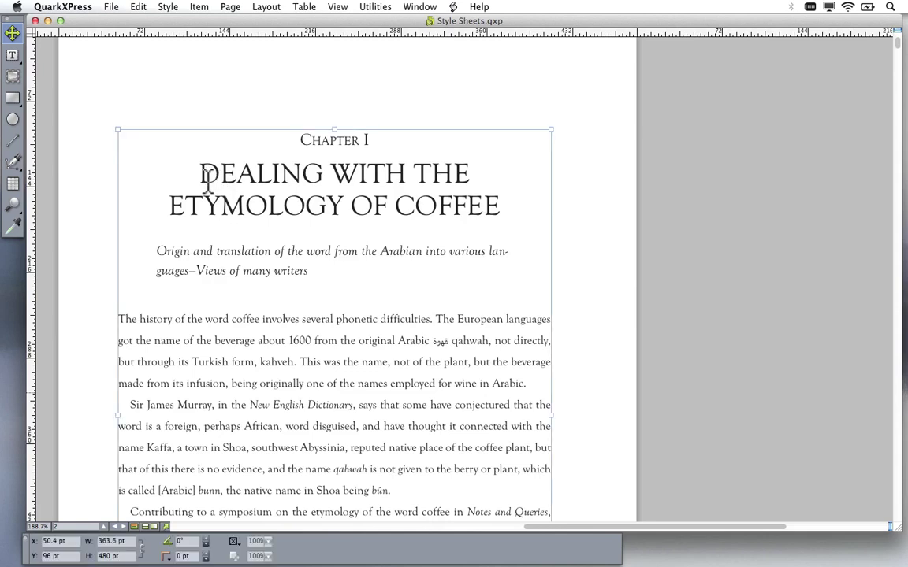
pyautogui.moveTo(202, 174); pyautogui.dragTo(501, 212)
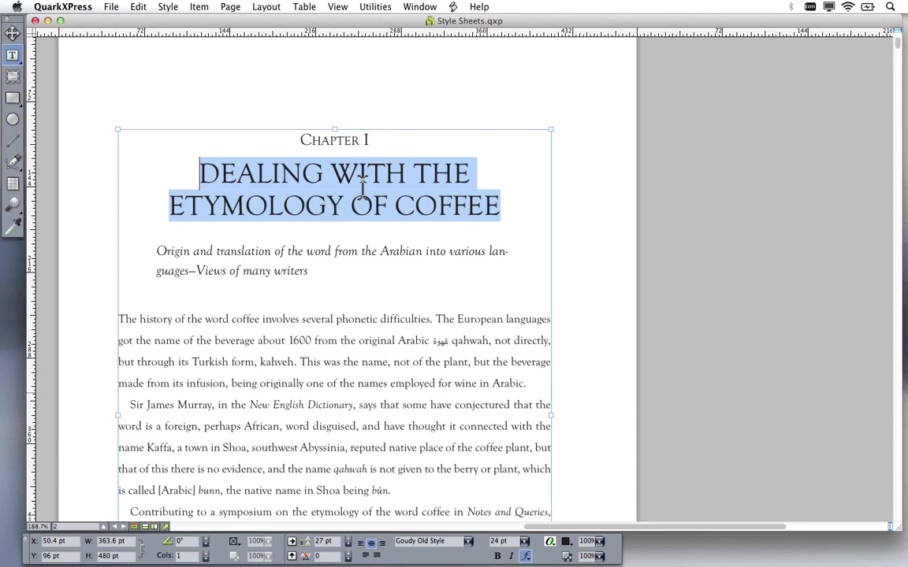
# Display the Style Sheets palette beside the page and check which paragraph style sheet the chapter title uses.
pyautogui.press('F11')
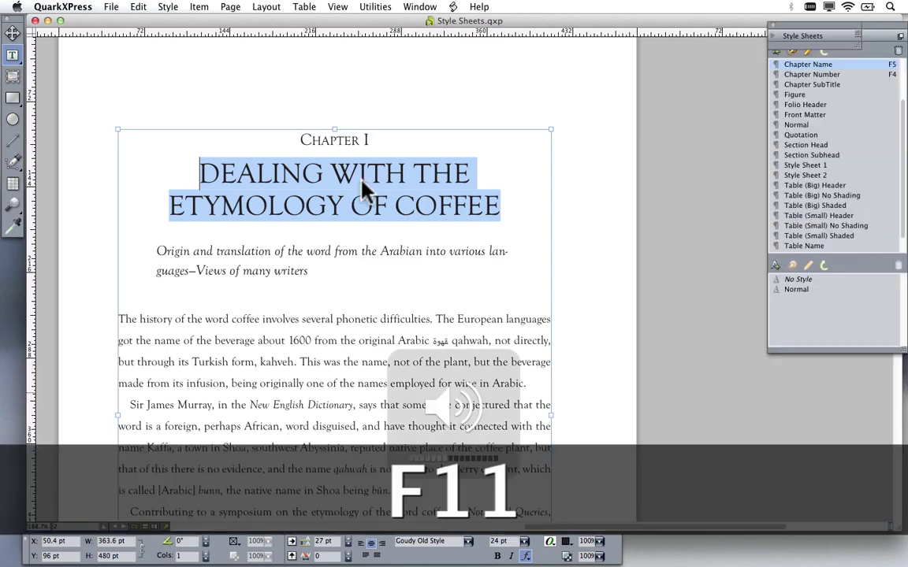
pyautogui.moveTo(839, 23); pyautogui.dragTo(768, 76)
pyautogui.moveTo(256, 173); pyautogui.dragTo(321, 180)
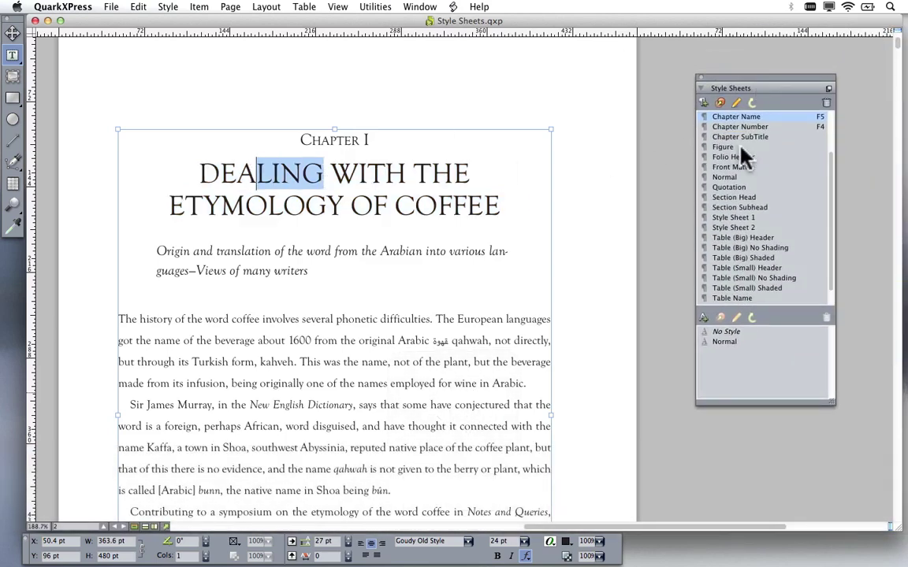
pyautogui.scroll(3, 745, 151)
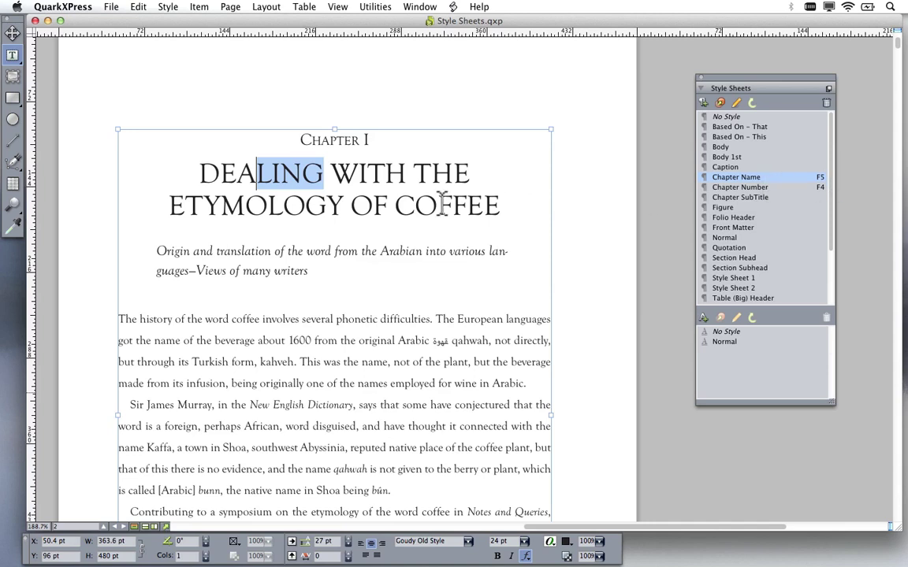
# Compare the paragraph style sheets applied to the chapter title and to the "Chapter I" line.
pyautogui.click(239, 175)
pyautogui.moveTo(239, 175); pyautogui.dragTo(304, 207)
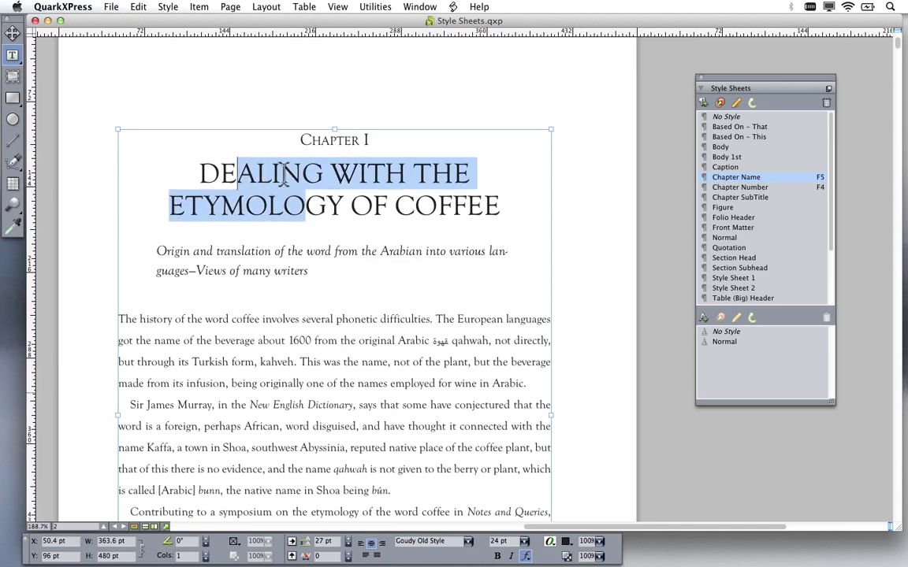
pyautogui.moveTo(312, 141); pyautogui.dragTo(345, 141)
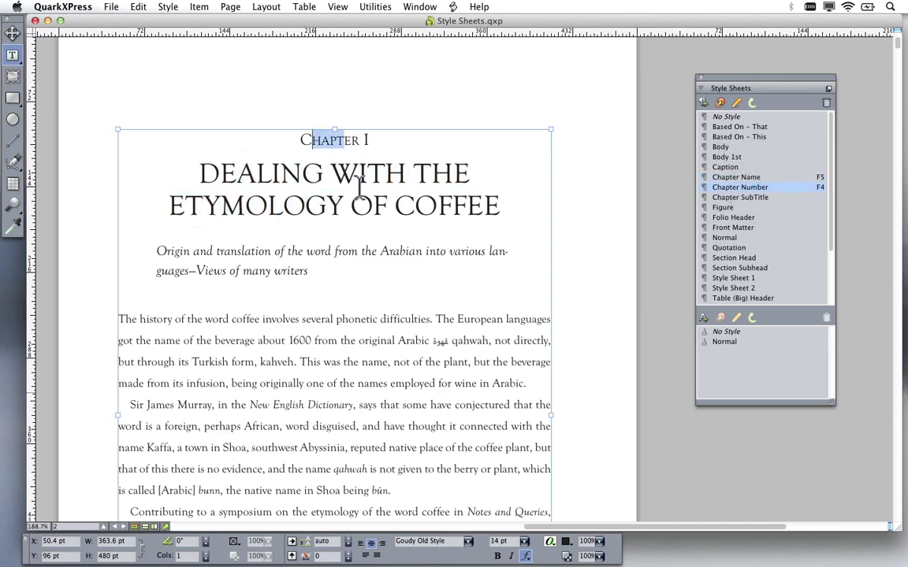
pyautogui.click(322, 169)
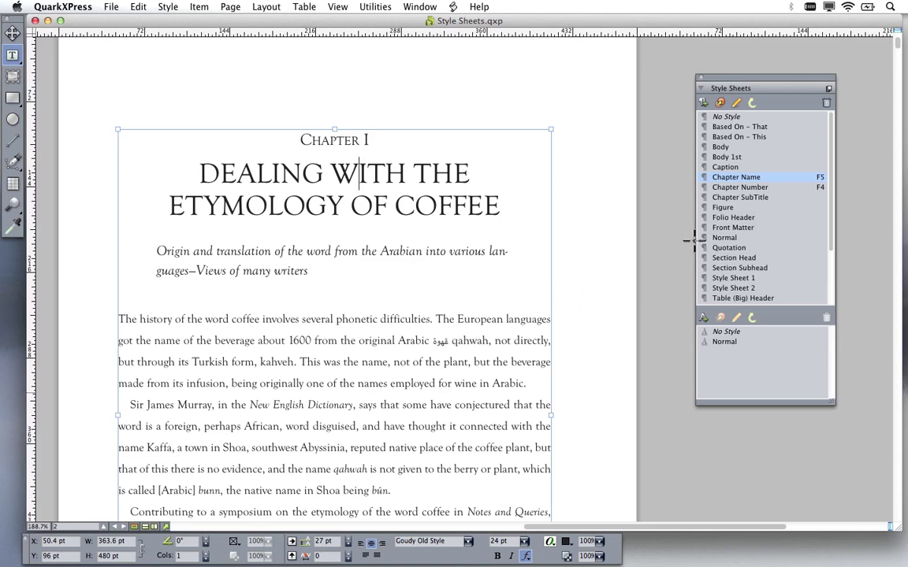
# Move the Style Sheets palette closer to the page, and close and reopen it twice.
pyautogui.moveTo(768, 78); pyautogui.dragTo(722, 116)
pyautogui.click(661, 108)
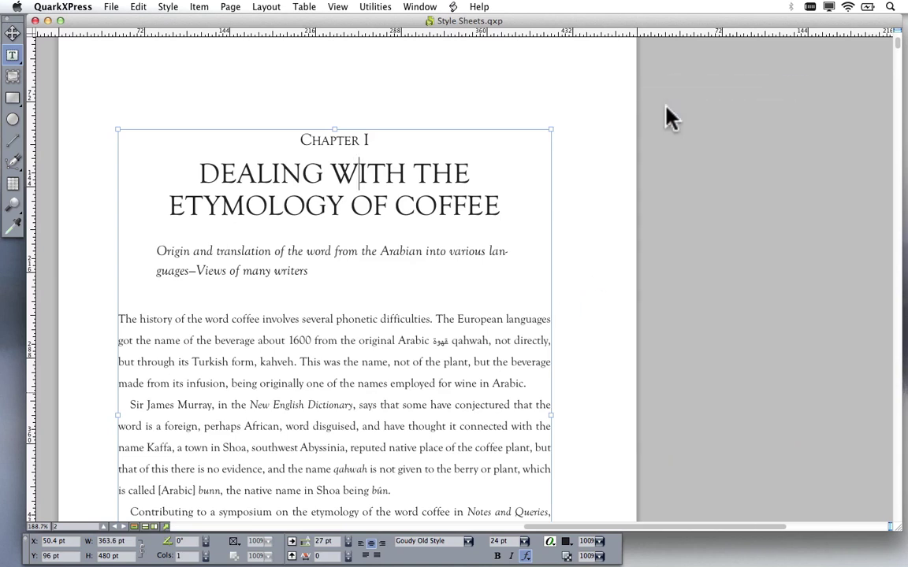
pyautogui.click(419, 7)
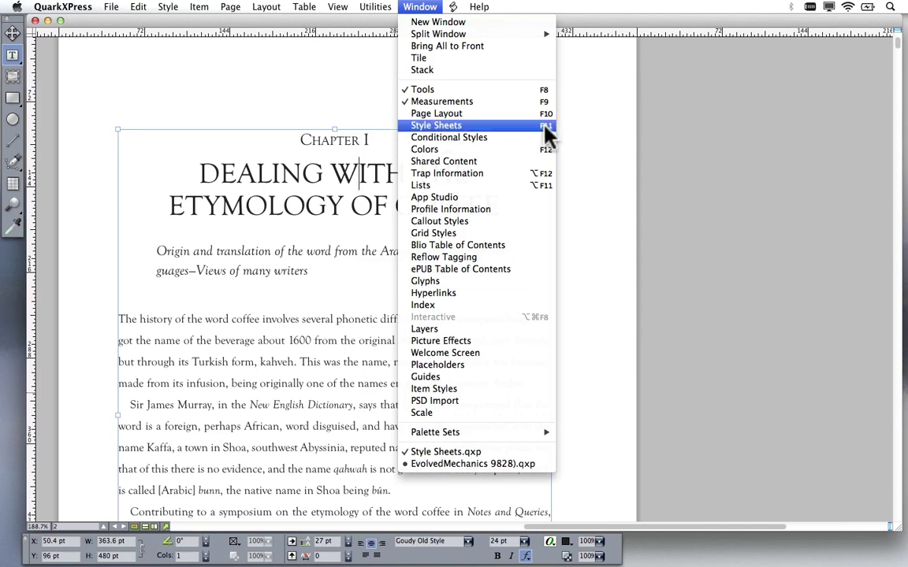
pyautogui.click(514, 126)
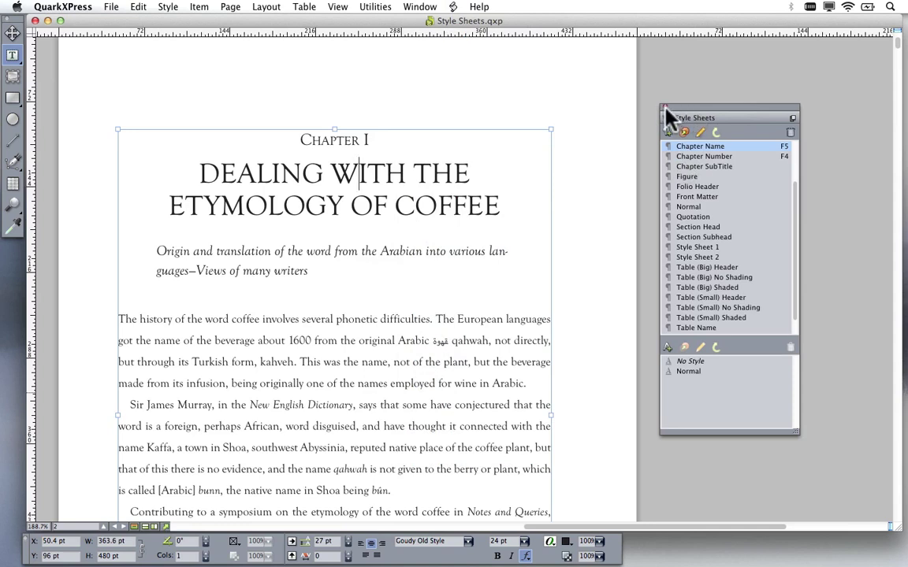
pyautogui.click(660, 109)
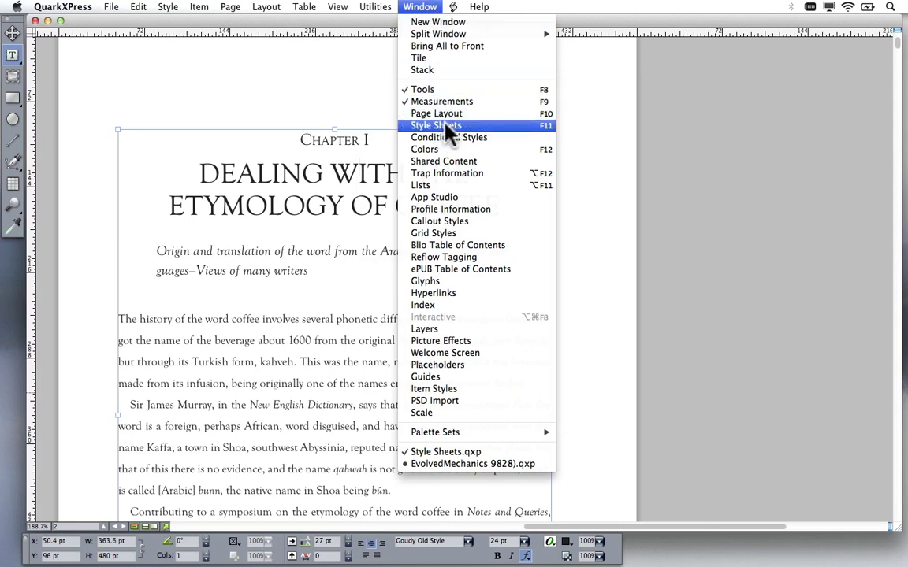
pyautogui.click(543, 128)
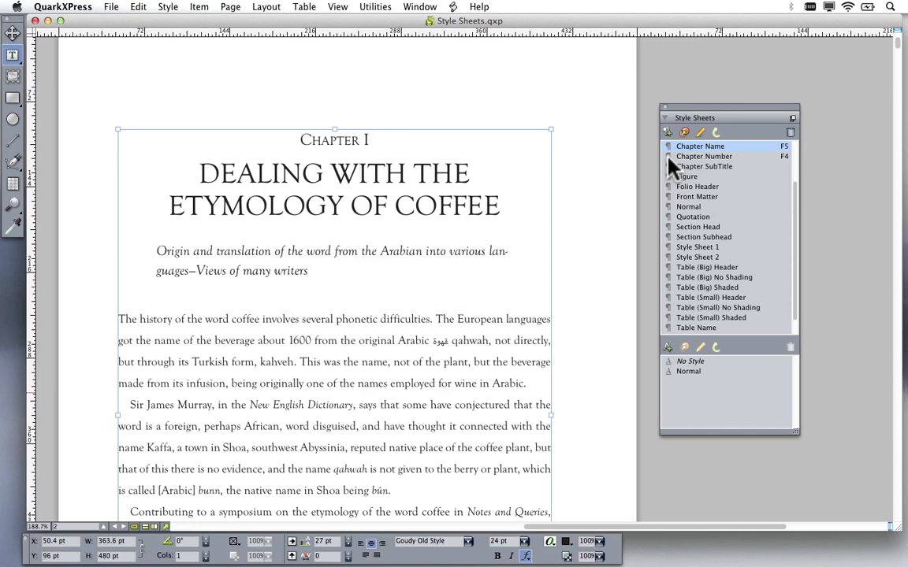
# Toggle the Style Sheets palette off and back on three times.
pyautogui.press('F11')
pyautogui.press('F11')
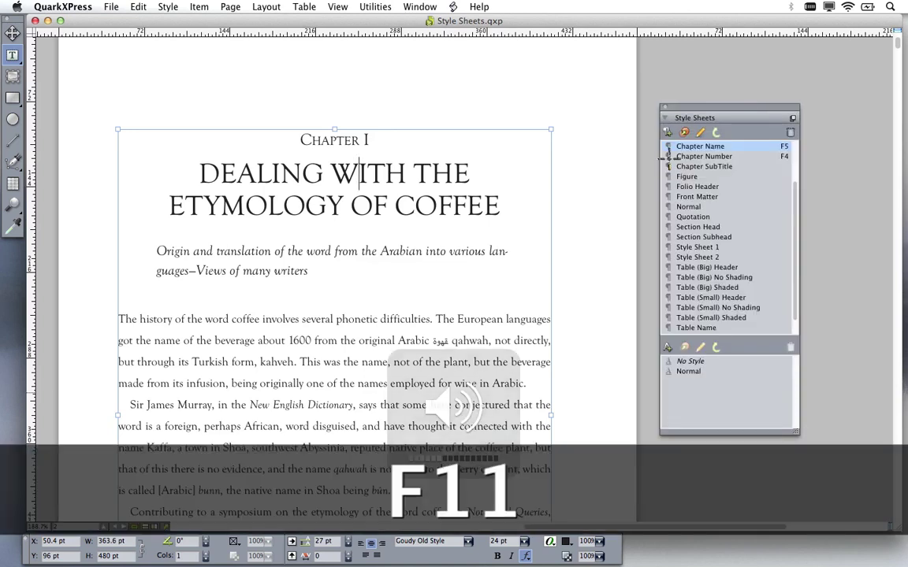
pyautogui.press('F11')
pyautogui.press('F11')
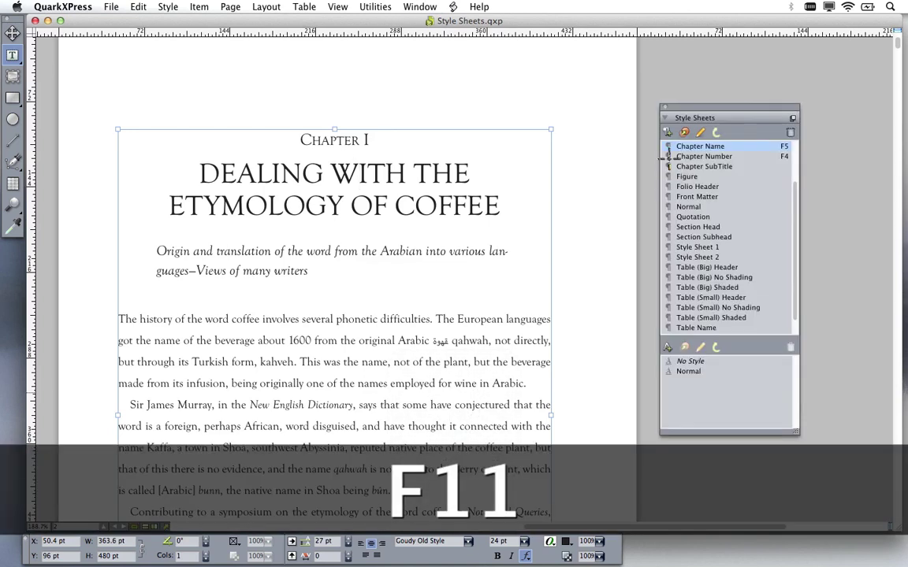
pyautogui.press('F11')
pyautogui.press('F11')
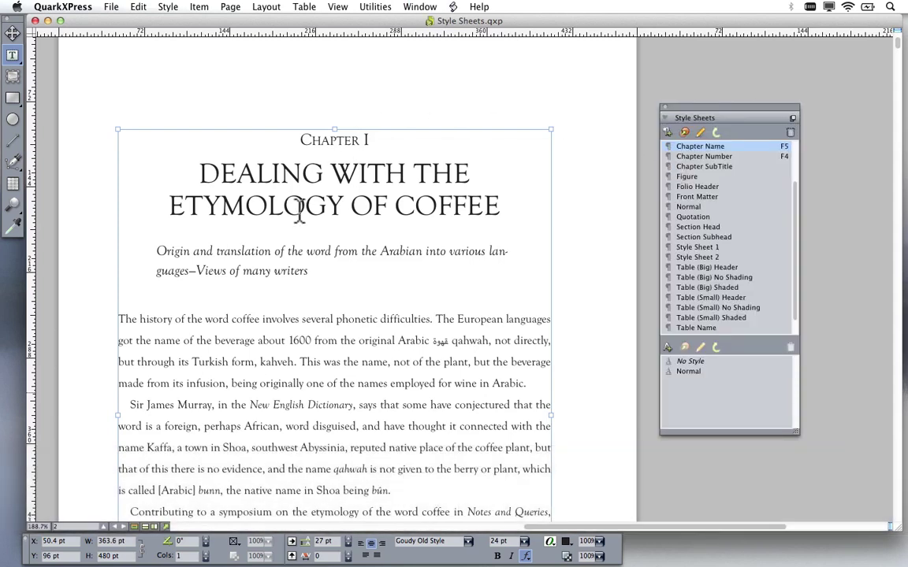
# Examine the paragraph style sheets of the chapter title, the chapter number, the italic subtitle and the first two body paragraphs.
pyautogui.moveTo(256, 174); pyautogui.dragTo(324, 209)
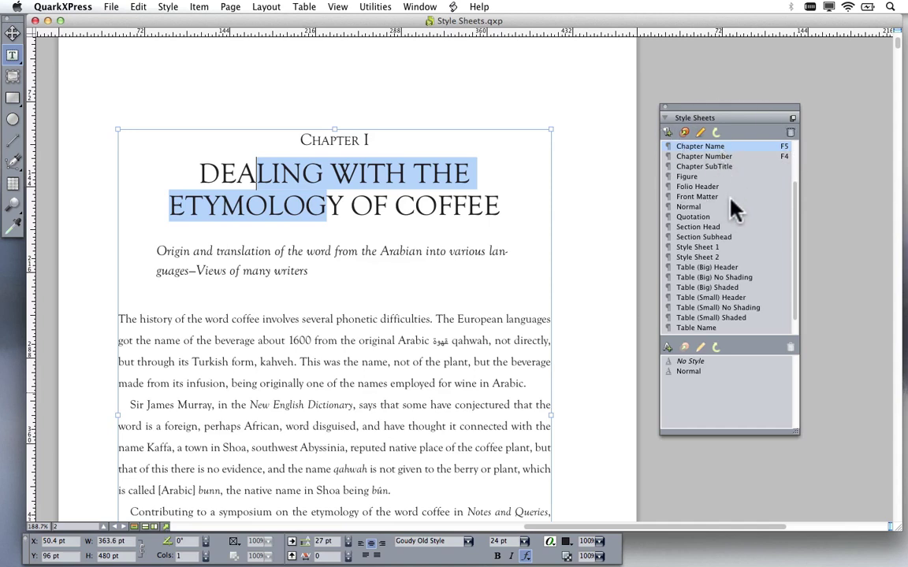
pyautogui.scroll(3, 734, 197)
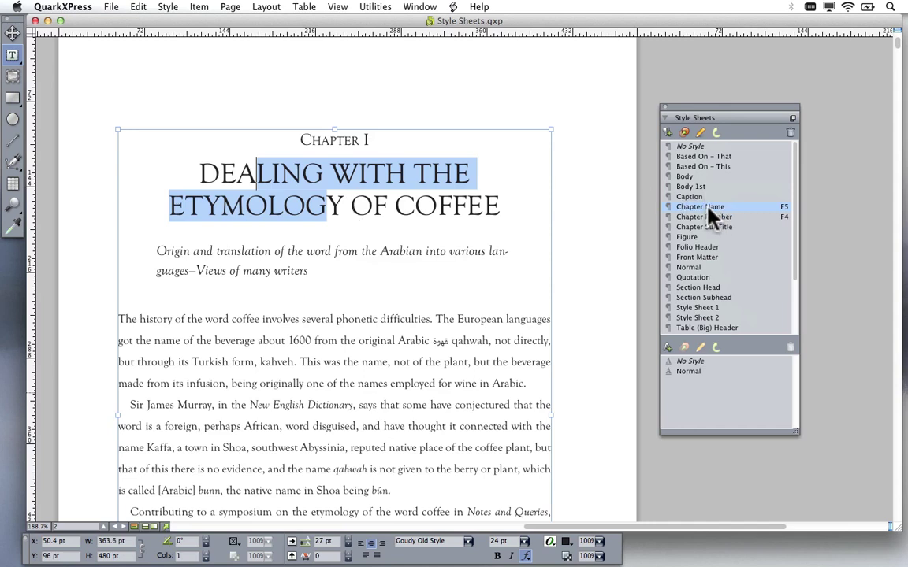
pyautogui.moveTo(312, 142); pyautogui.dragTo(345, 141)
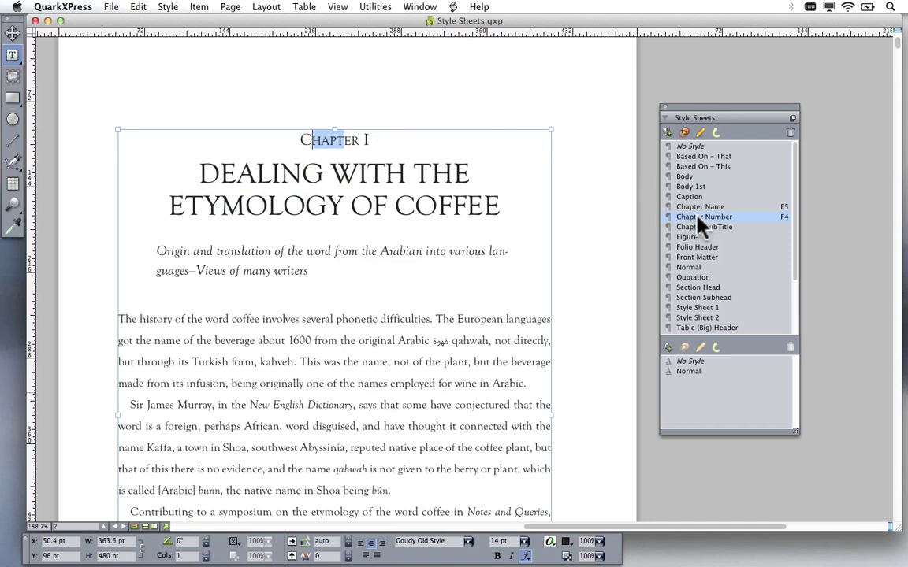
pyautogui.moveTo(282, 173); pyautogui.dragTo(322, 174)
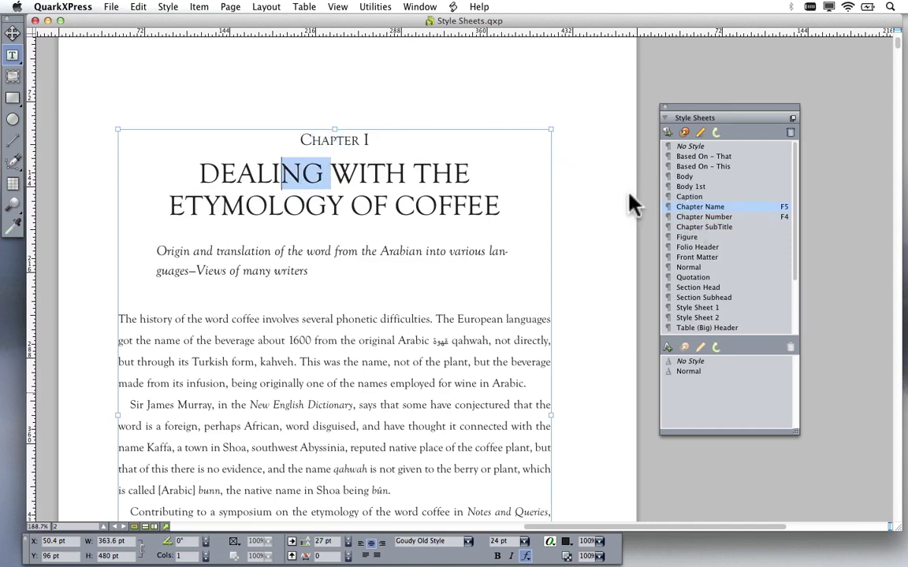
pyautogui.moveTo(264, 252); pyautogui.dragTo(321, 252)
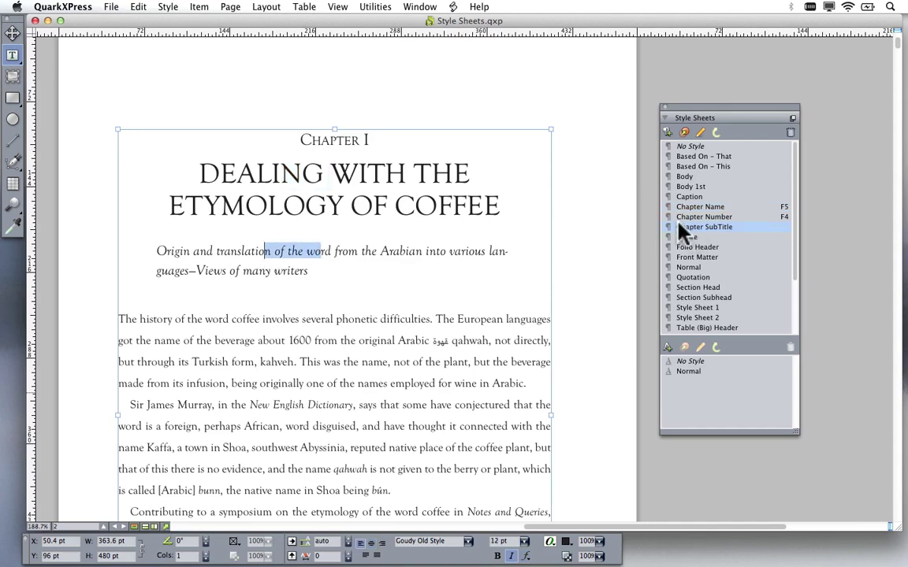
pyautogui.moveTo(224, 319); pyautogui.dragTo(265, 319)
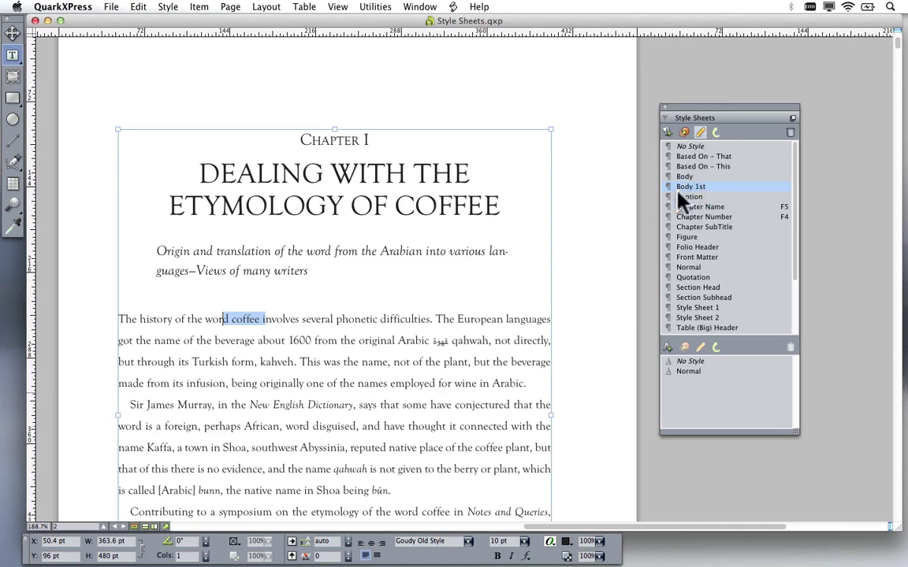
pyautogui.moveTo(170, 404); pyautogui.dragTo(187, 404)
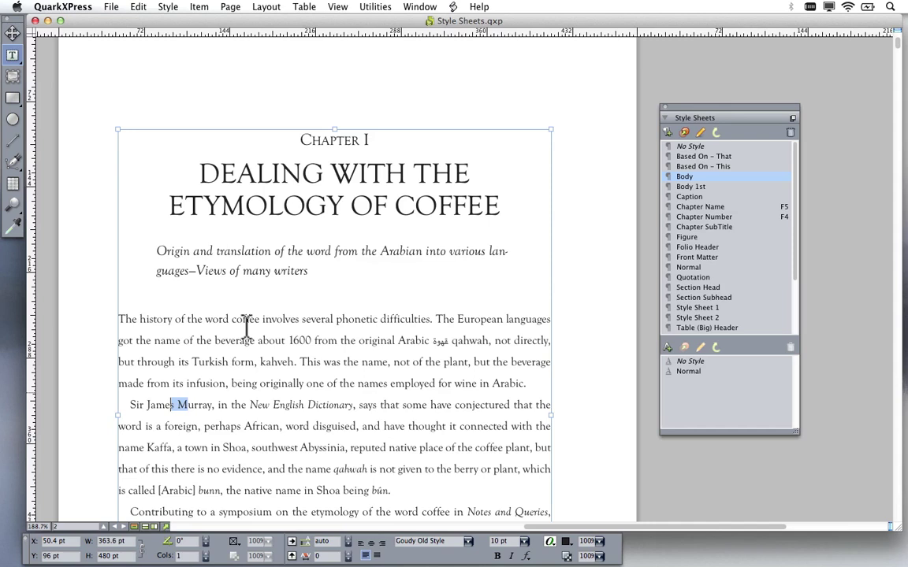
# Select the whole italic subtitle paragraph and apply Style Sheet 1 to it, followed by Style Sheet 2.
pyautogui.moveTo(155, 251); pyautogui.dragTo(375, 299)
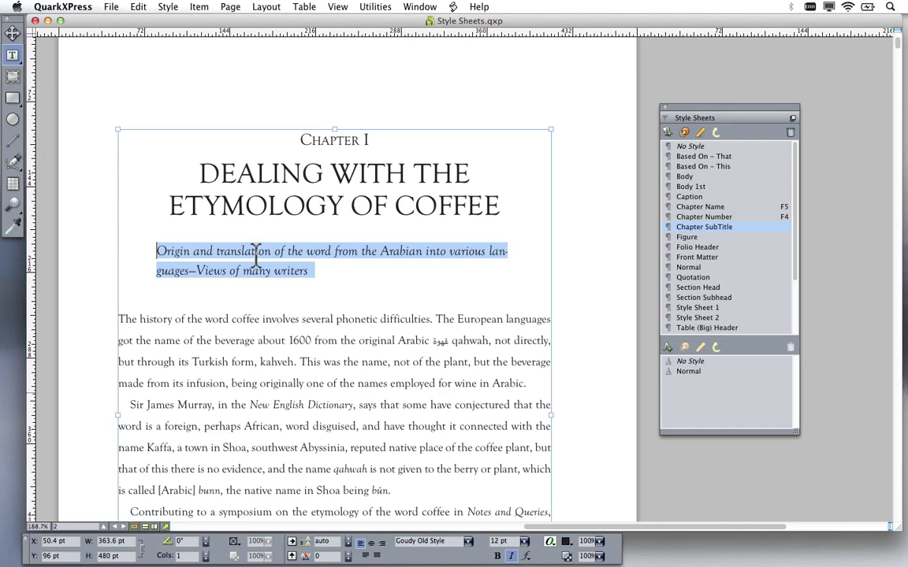
pyautogui.click(714, 308)
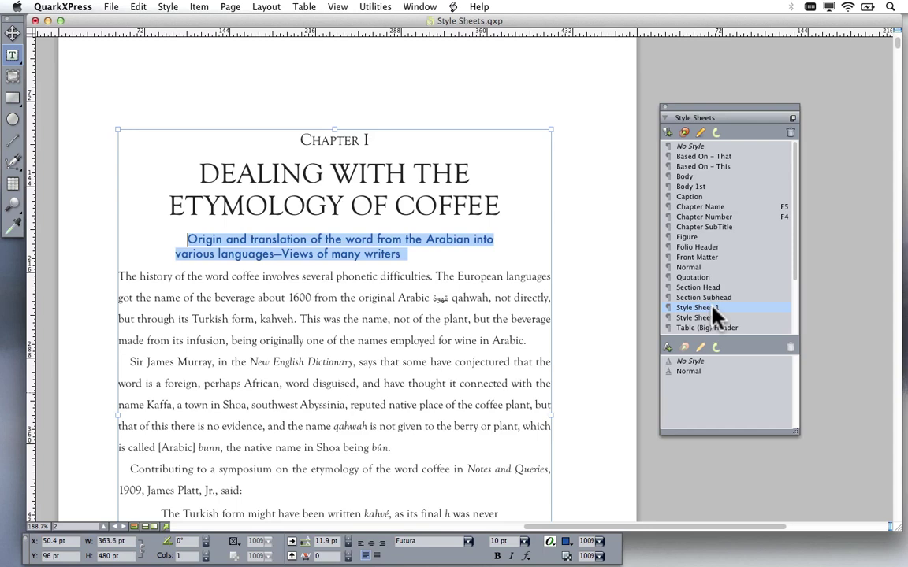
pyautogui.click(712, 318)
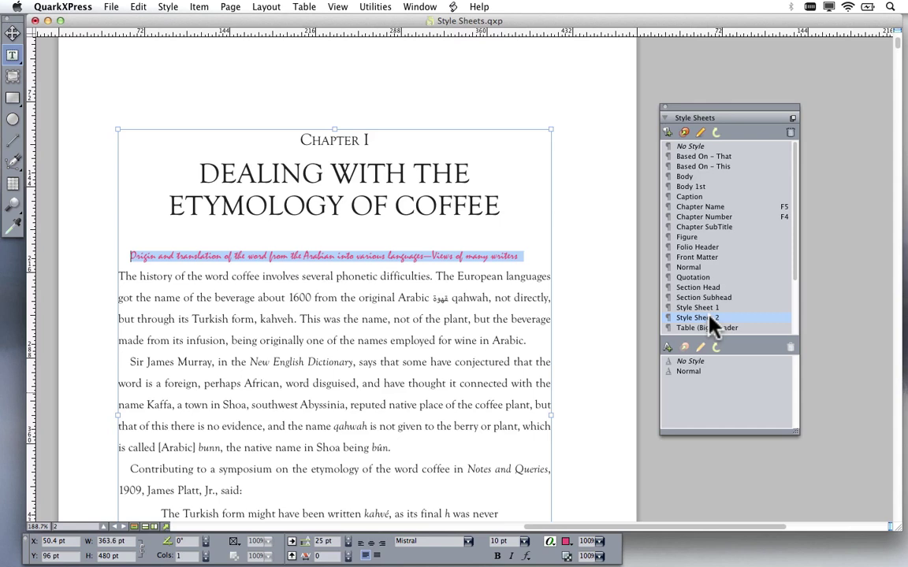
# Apply the Chapter SubTitle paragraph style sheet to the selected subtitle paragraph.
pyautogui.rightClick(302, 259)
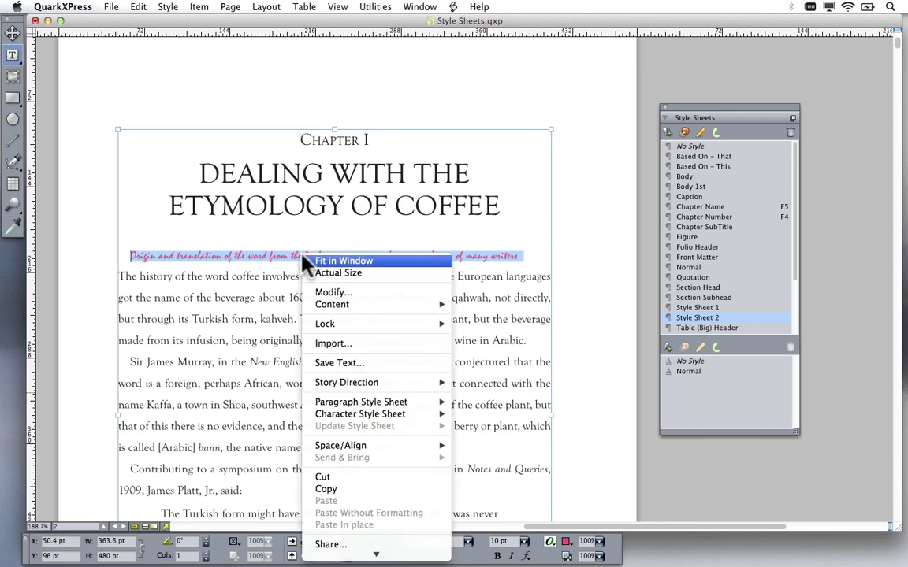
pyautogui.moveTo(347, 405)
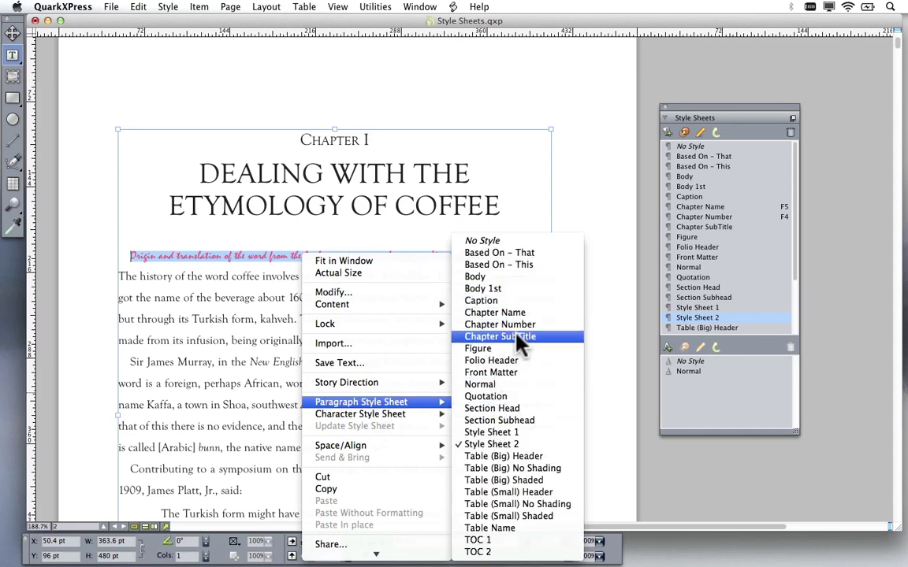
pyautogui.click(551, 339)
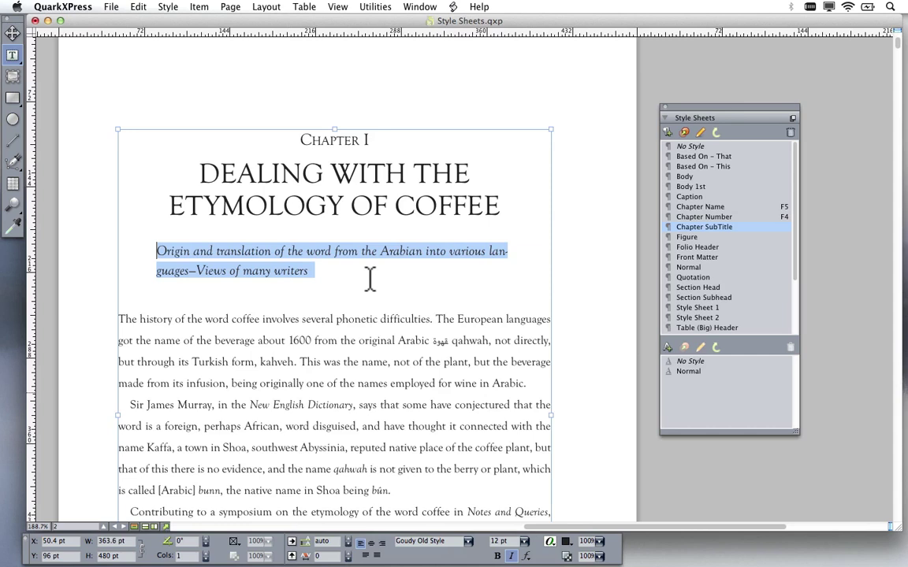
# Try the Chapter Number and Chapter Name style sheets on the subtitle paragraph, and reapply Chapter SubTitle.
pyautogui.press('F4')
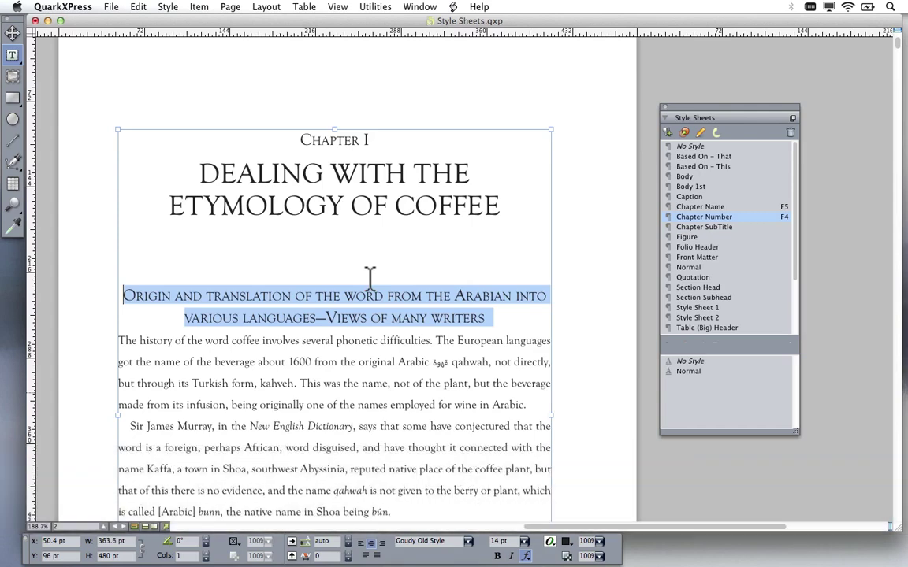
pyautogui.press('F5')
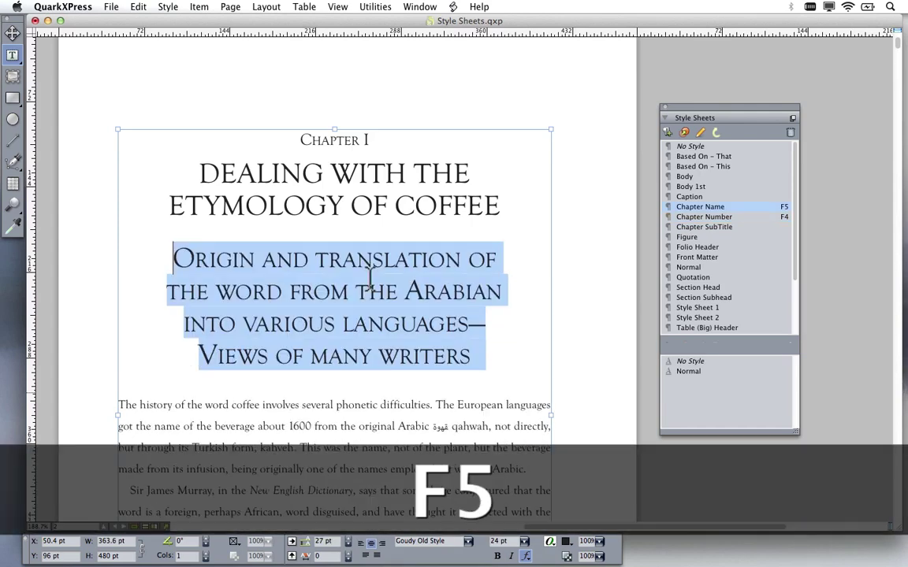
pyautogui.click(684, 228)
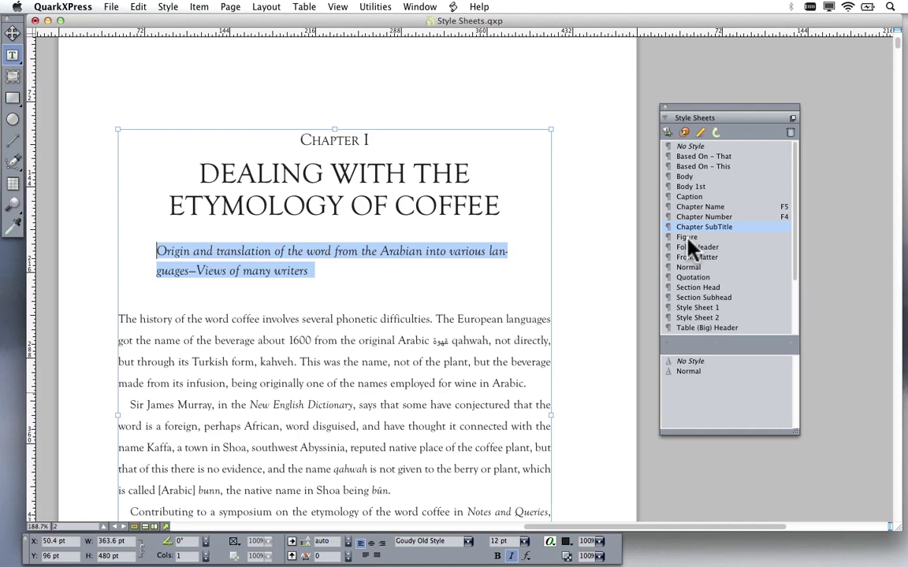
# Fit the whole page in view, show the invisible characters and select the italic subtitle paragraph.
pyautogui.press('super+0')
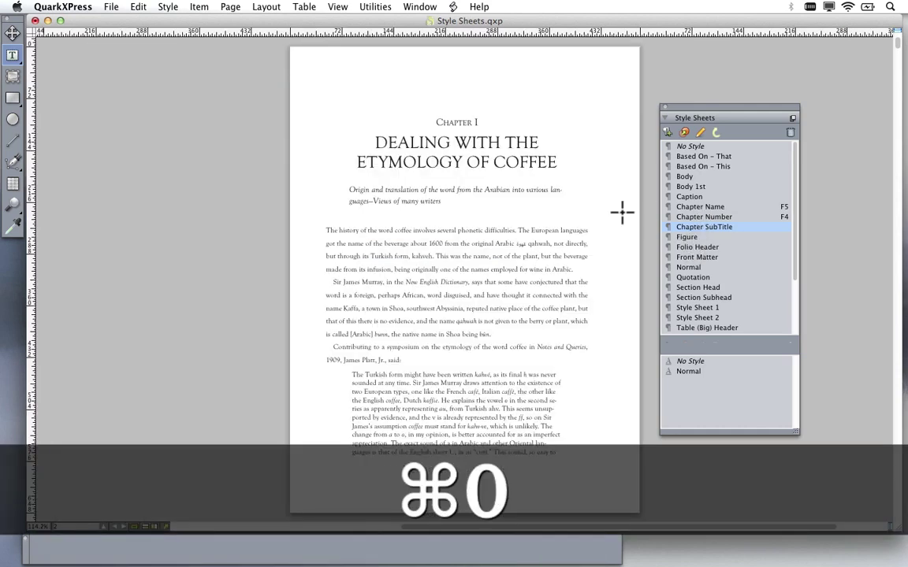
pyautogui.press('super+alt+shift+i')
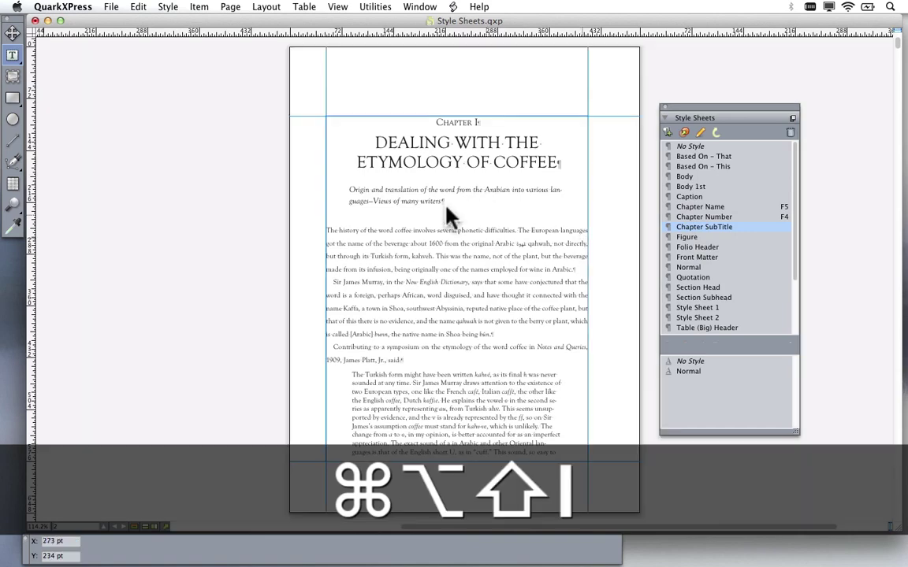
pyautogui.tripleClick(352, 191)
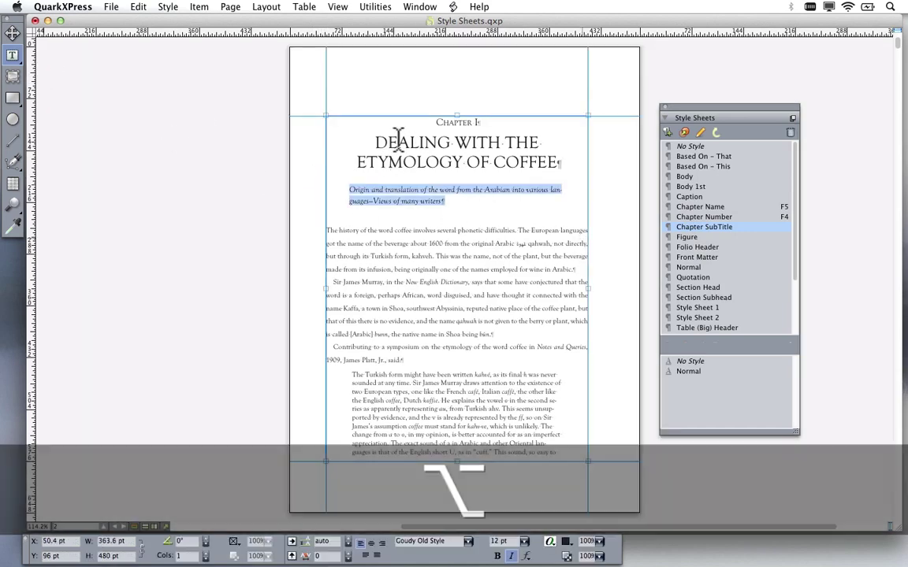
# Draw an empty text box about 394 by 488 pt on the pasteboard beside the chapter page.
pyautogui.press('alt')
pyautogui.moveTo(223, 202); pyautogui.dragTo(348, 192)
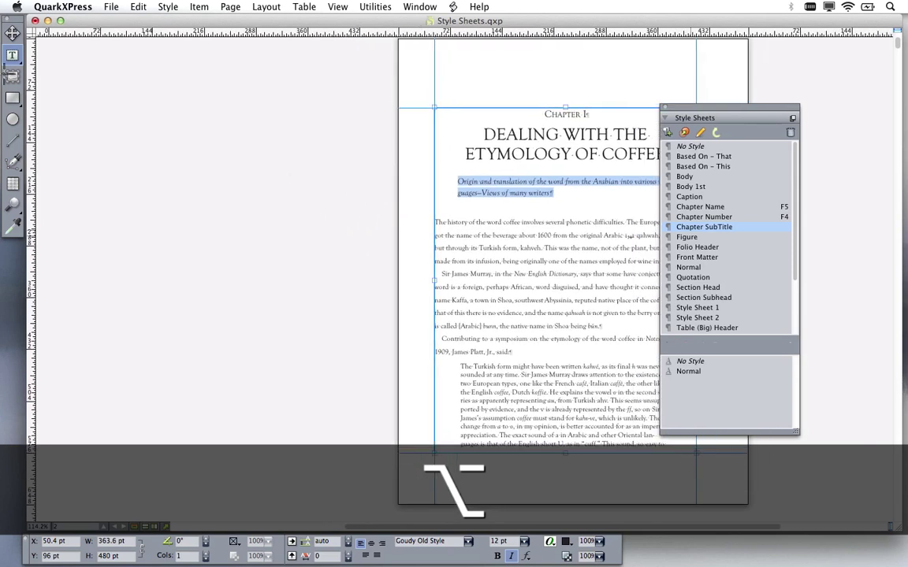
pyautogui.click(167, 156)
pyautogui.moveTo(95, 103); pyautogui.dragTo(379, 453)
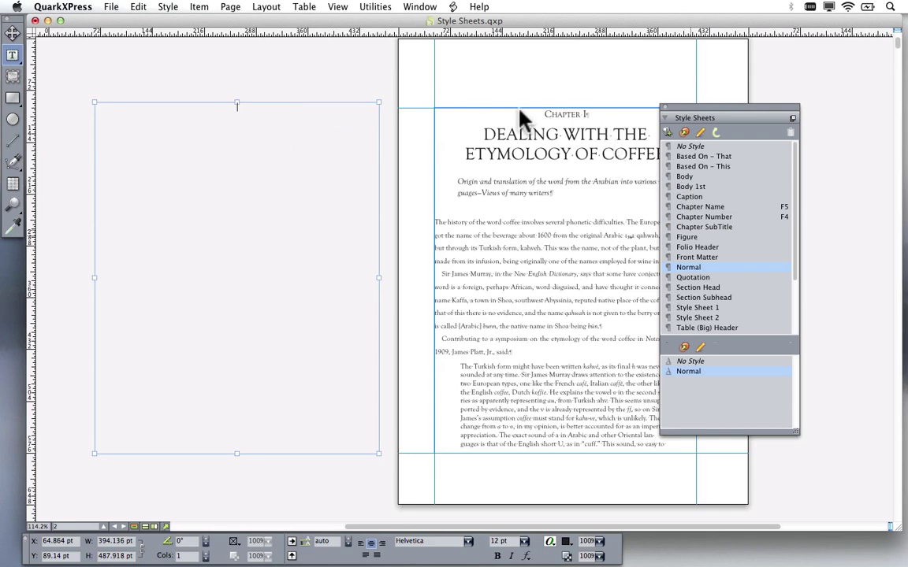
# Apply the Chapter Number style sheet in the empty text box and enter "Chapter IV" as its first paragraph.
pyautogui.click(562, 115)
pyautogui.click(562, 115)
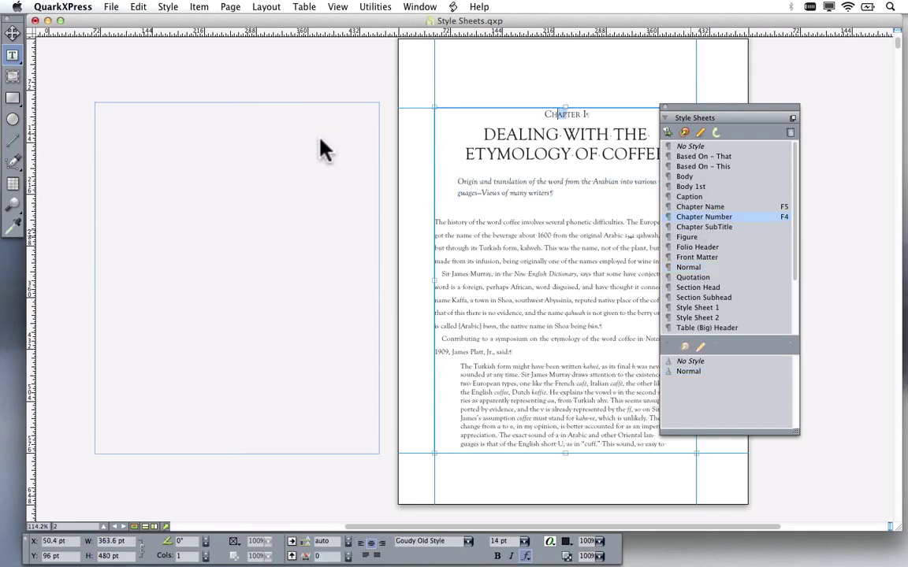
pyautogui.click(248, 169)
pyautogui.click(702, 218)
pyautogui.moveTo(86, 98); pyautogui.dragTo(385, 292)
pyautogui.moveTo(713, 116); pyautogui.dragTo(838, 123)
pyautogui.write('Chapter IV')
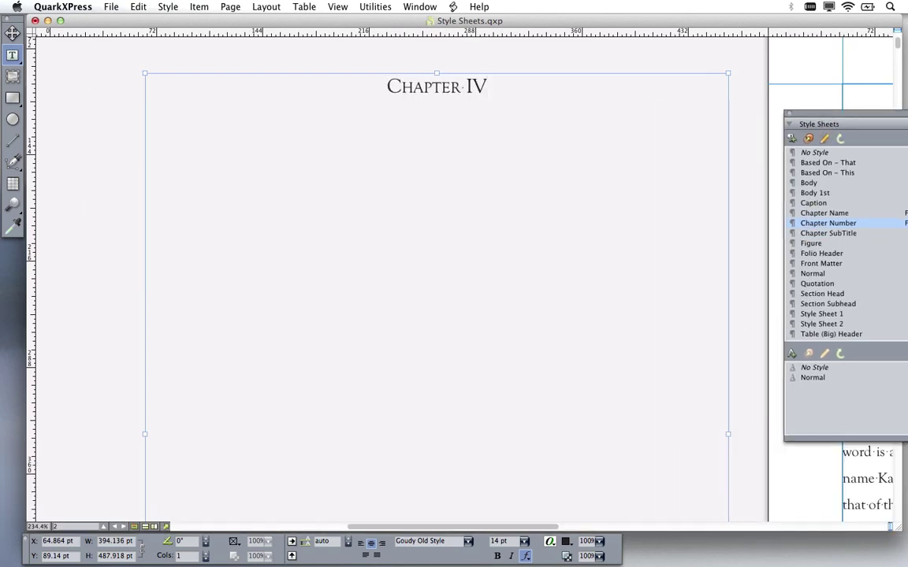
# Add a second paragraph reading "My Chapter name style" below the chapter number.
pyautogui.press('Return')
pyautogui.write('My Cah')
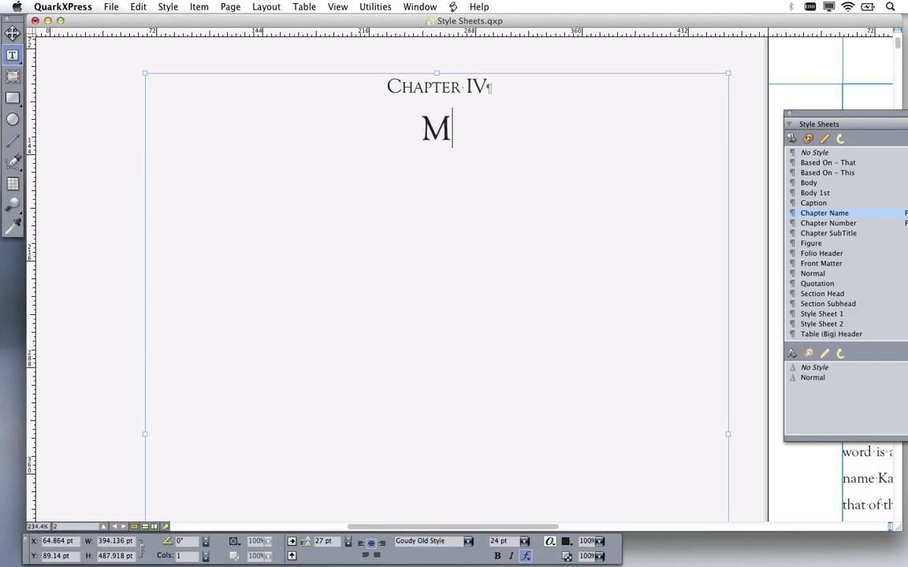
pyautogui.press('BackSpace')
pyautogui.press('BackSpace')
pyautogui.write('hapt')
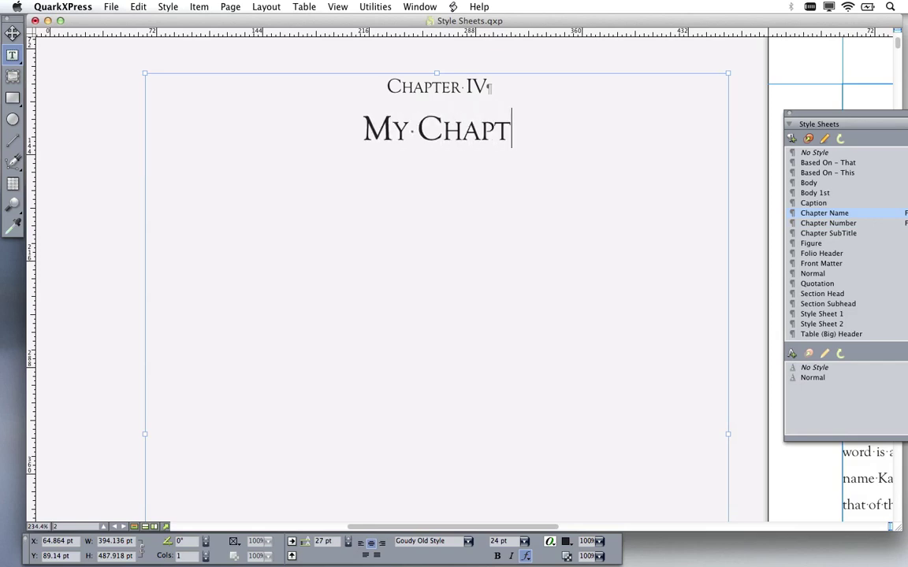
pyautogui.write('er name style')
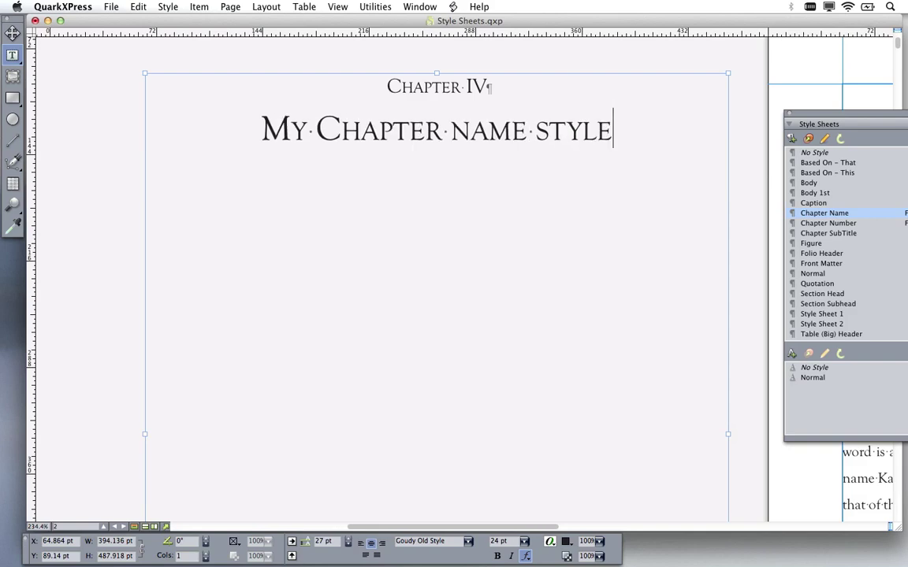
# Add a third paragraph reading "Now I'm going to get my chapter subtitle" below the chapter name.
pyautogui.press('Return')
pyautogui.write('Now ')
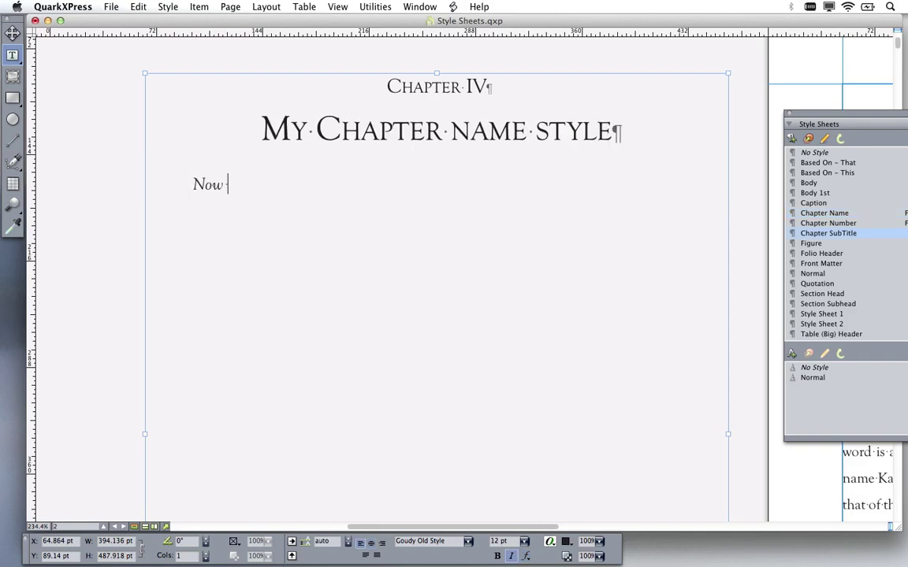
pyautogui.write("I'm going to get ")
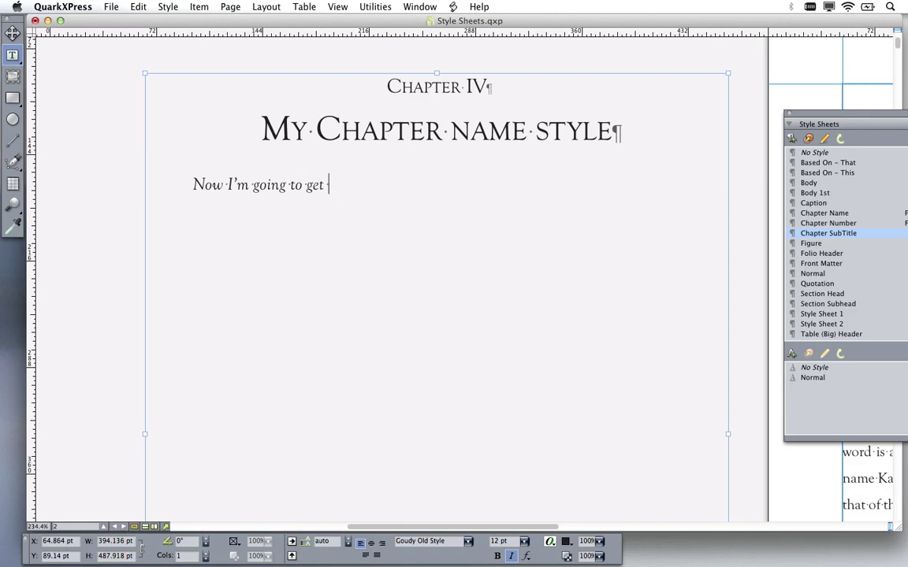
pyautogui.write('my chapter sb')
pyautogui.press('BackSpace')
pyautogui.write('ubtitle')
# Add a body paragraph reading "THIS is the first paragraph style." below the subtitle.
pyautogui.press('Return')
pyautogui.write('THIS is the fir')
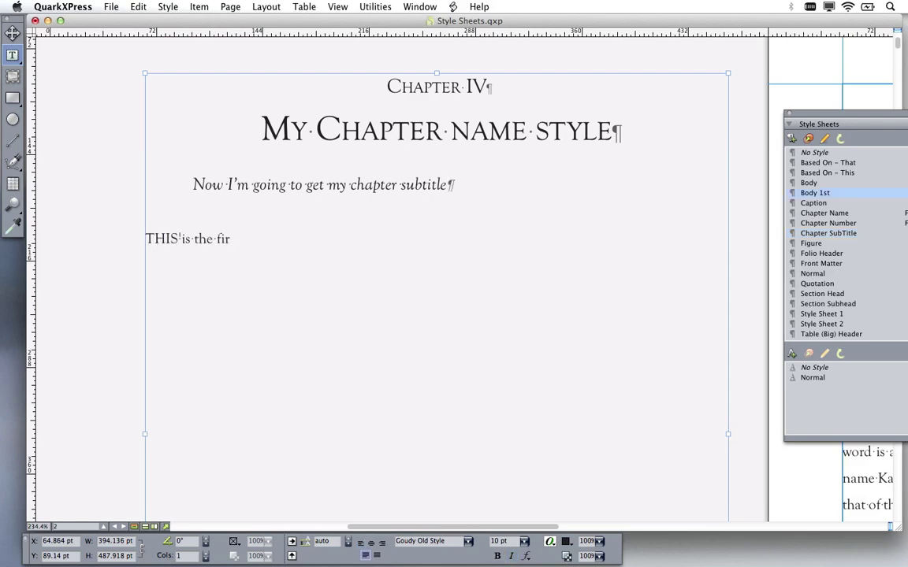
pyautogui.write('st paragraph style.')
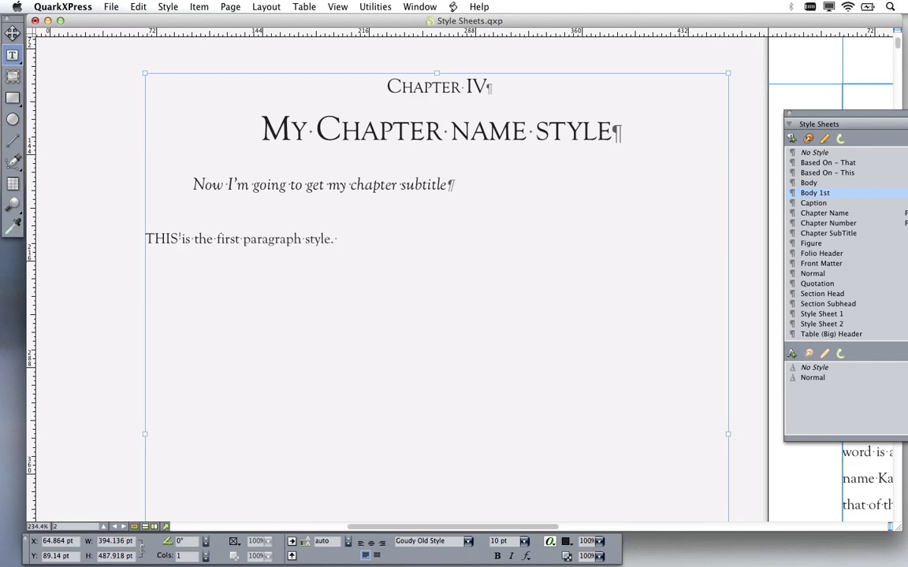
# Lengthen the first body paragraph by pasting seven copies of its sentence after it, and end it with a period.
pyautogui.moveTo(345, 241); pyautogui.dragTo(136, 240)
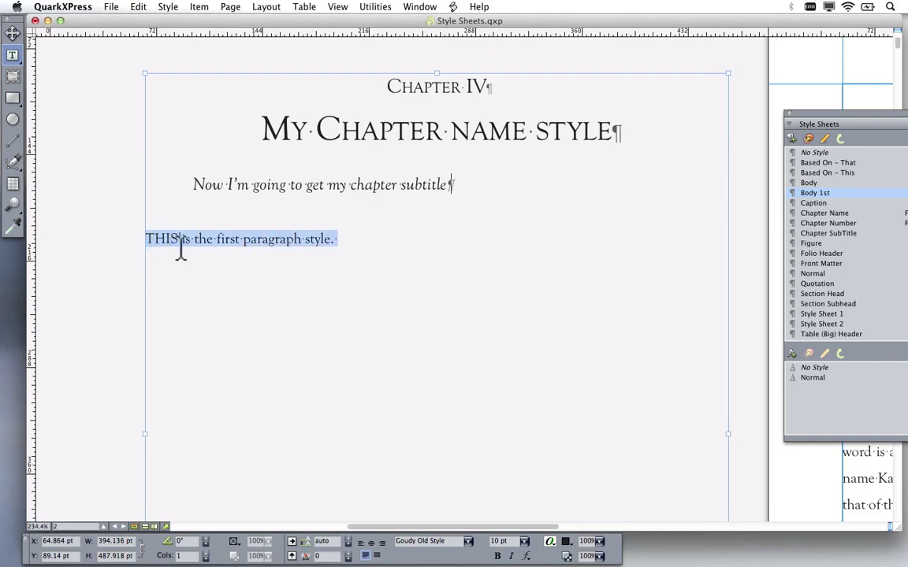
pyautogui.click(354, 245)
pyautogui.moveTo(354, 246); pyautogui.dragTo(138, 239)
pyautogui.press('super+c')
pyautogui.click(353, 245)
pyautogui.press('super+v')
pyautogui.press('super+v')
pyautogui.press('super+v')
pyautogui.press('super+v')
pyautogui.press('super+v')
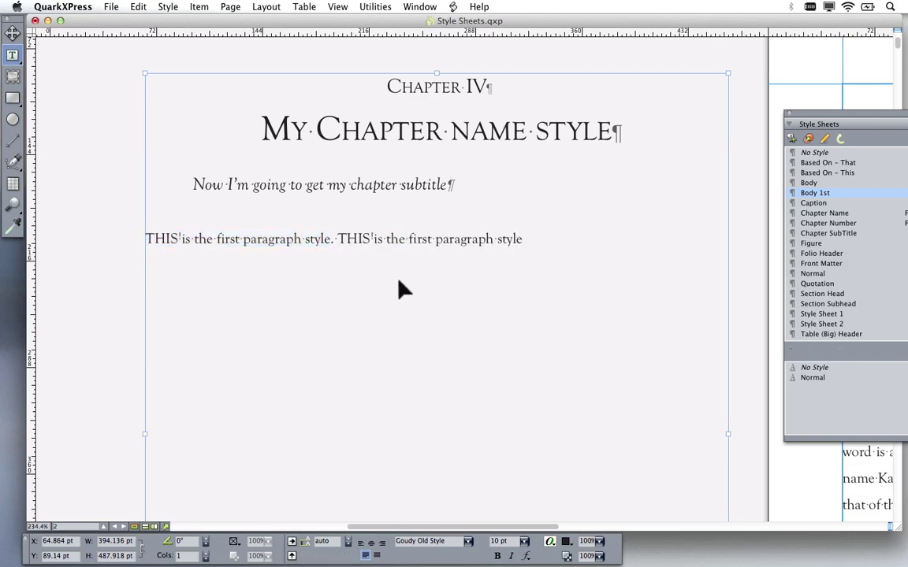
pyautogui.press('super+v')
pyautogui.press('super+v')
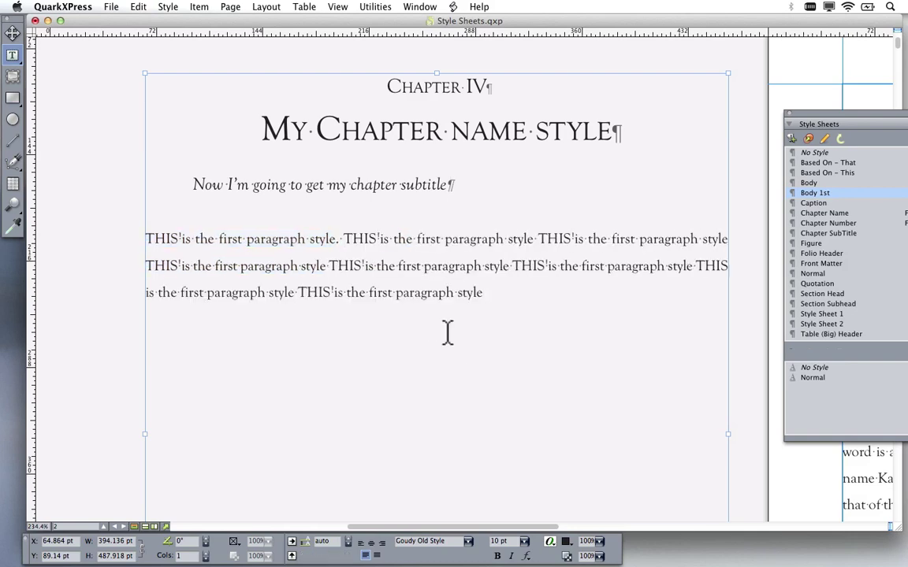
pyautogui.write('.')
# Add a second body paragraph reading "Which is whatto apply to other paragraphs".
pyautogui.press('Return')
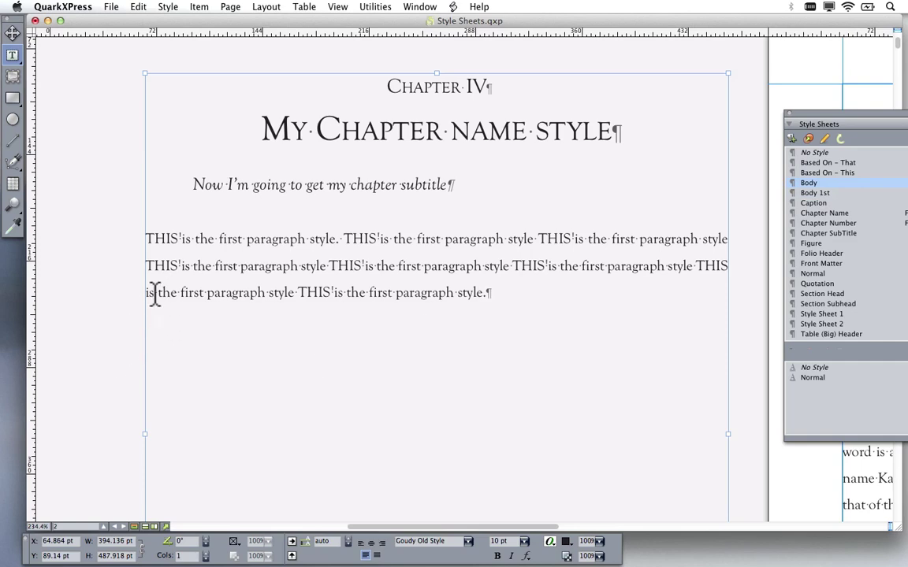
pyautogui.write('Which is what')
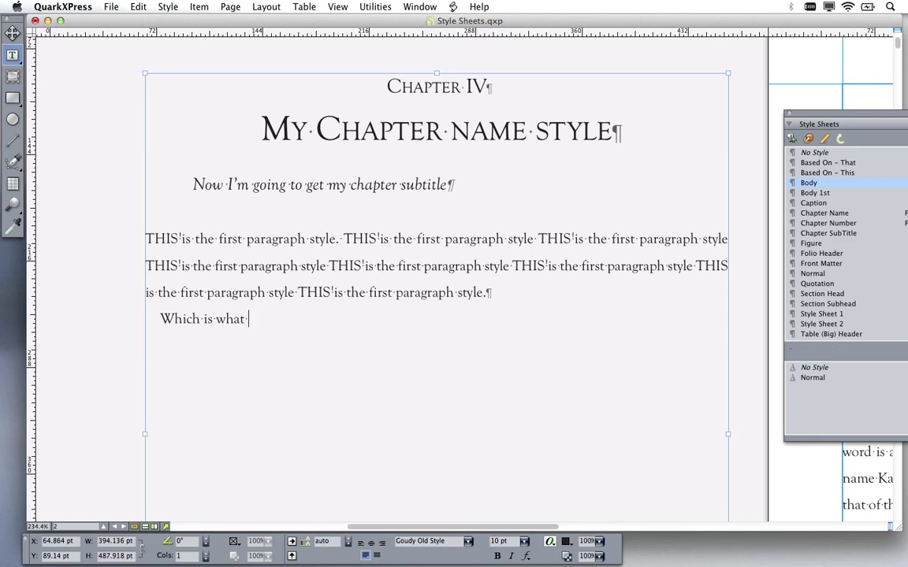
pyautogui.write('apply to other paragraphs')
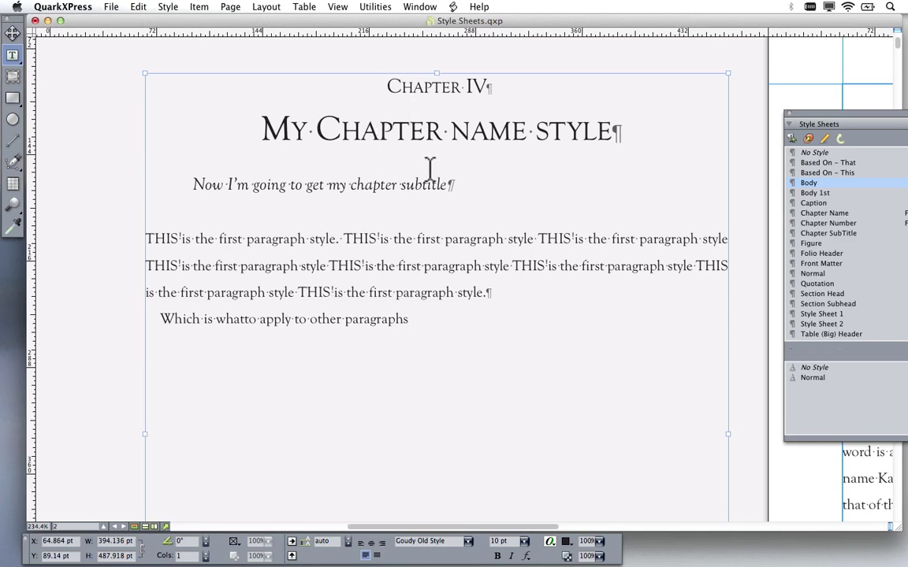
# Move the Style Sheets palette beside the new text box and examine the Next Style setting of the Chapter Number style sheet.
pyautogui.moveTo(473, 177); pyautogui.dragTo(415, 188)
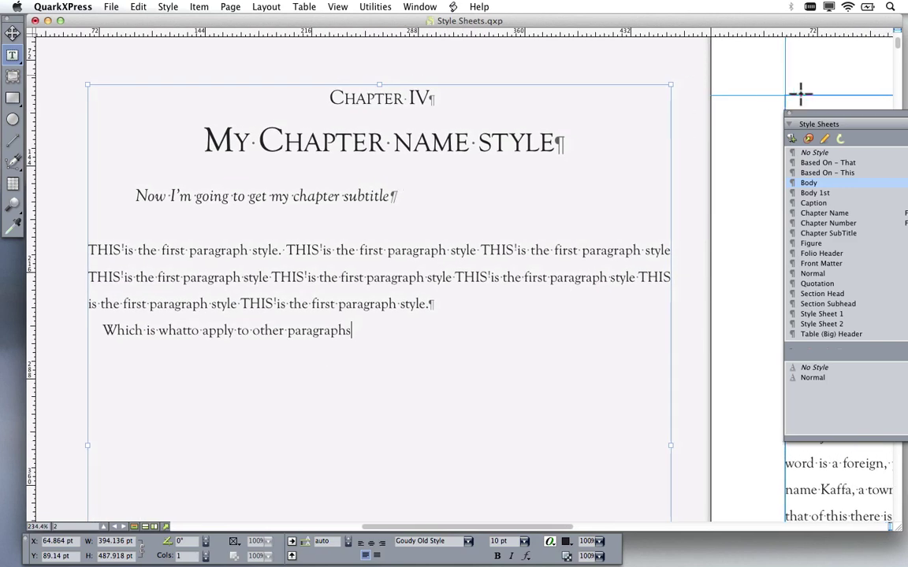
pyautogui.moveTo(815, 119); pyautogui.dragTo(746, 102)
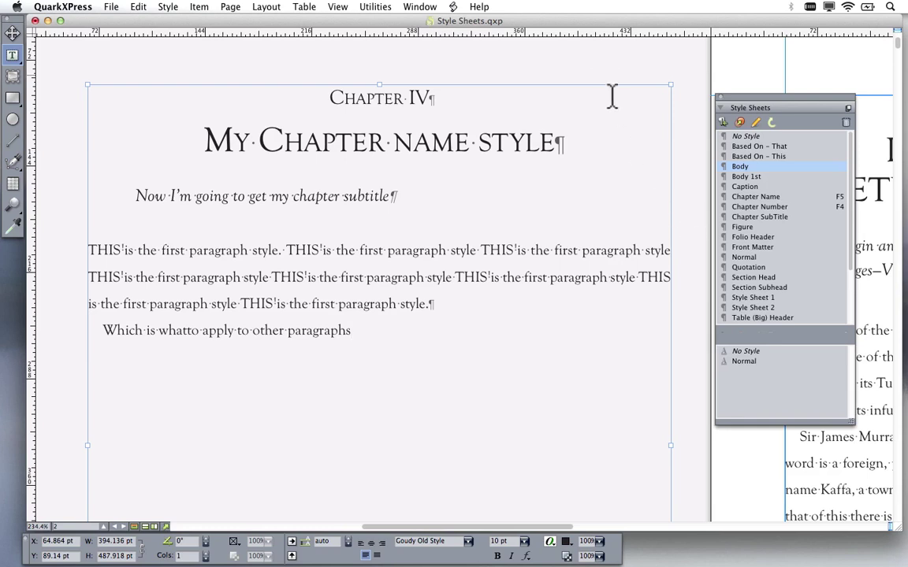
pyautogui.click(603, 66)
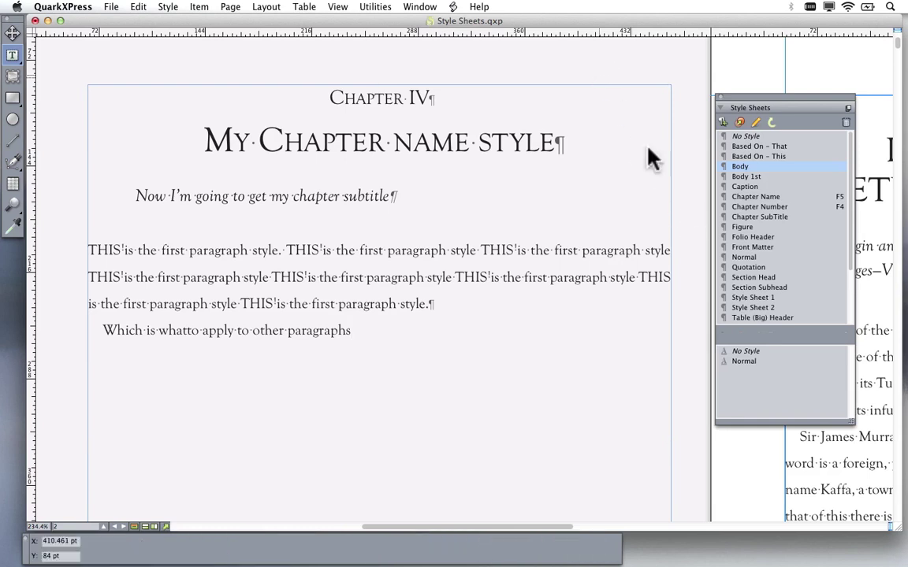
pyautogui.rightClick(761, 206)
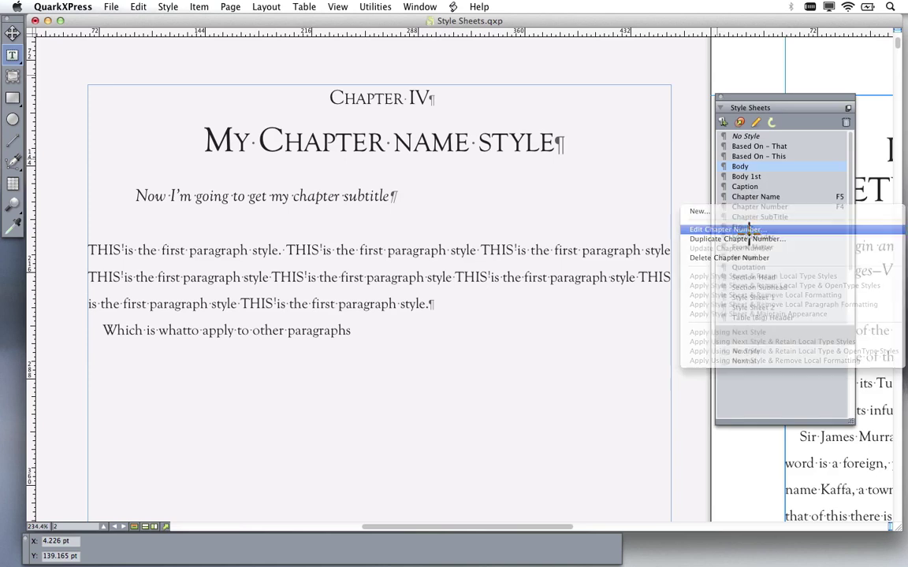
pyautogui.click(748, 228)
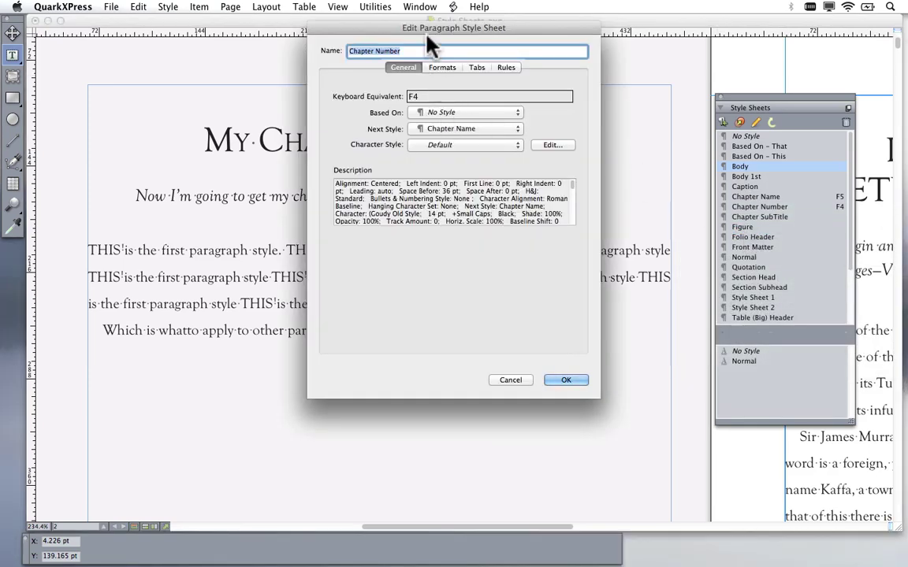
pyautogui.click(445, 129)
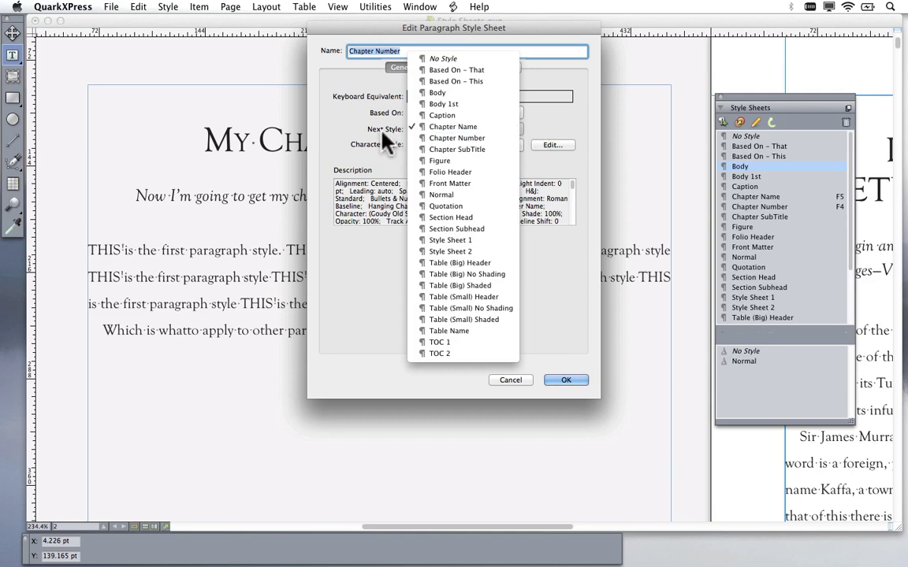
pyautogui.click(443, 128)
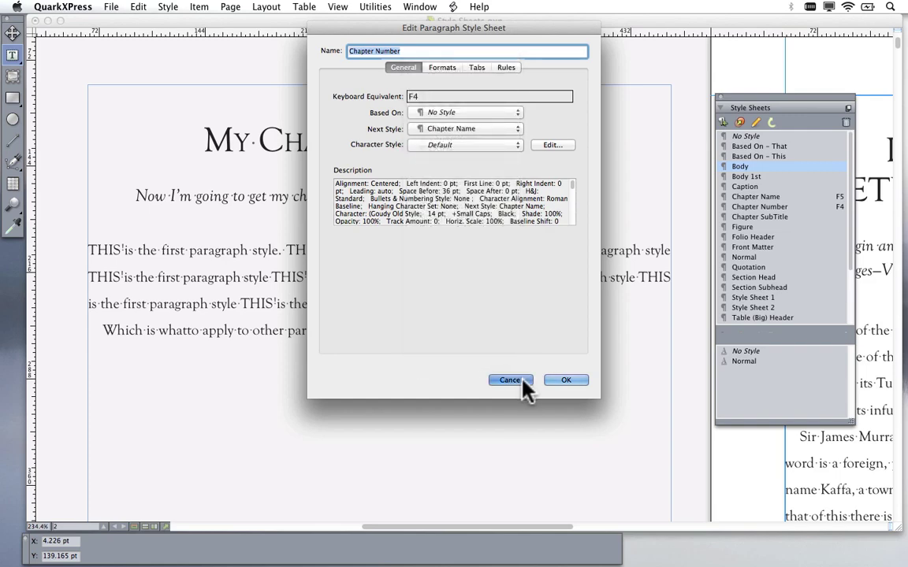
pyautogui.click(522, 379)
# Examine the Next Style setting of the Chapter Name style sheet used by the second paragraph.
pyautogui.moveTo(491, 142); pyautogui.dragTo(336, 142)
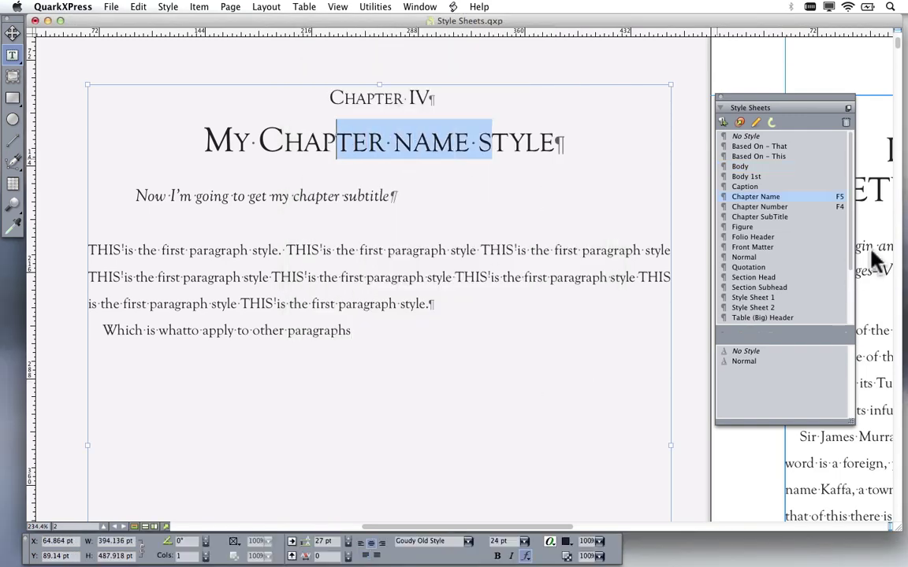
pyautogui.rightClick(767, 197)
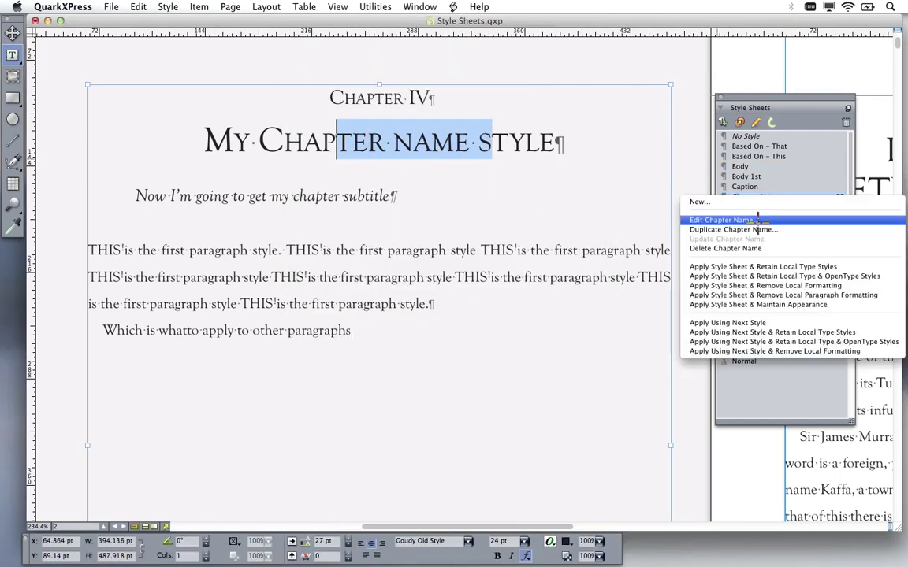
pyautogui.click(756, 222)
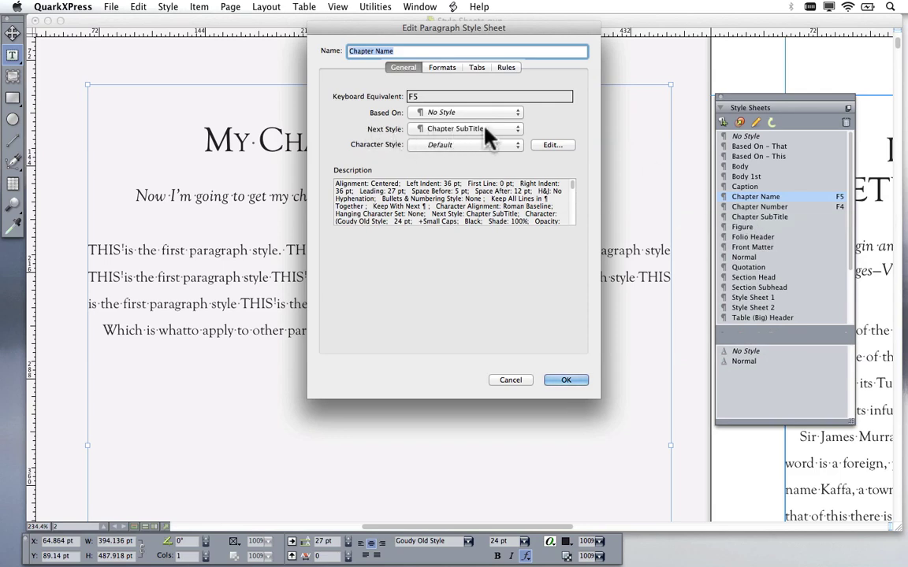
pyautogui.click(523, 381)
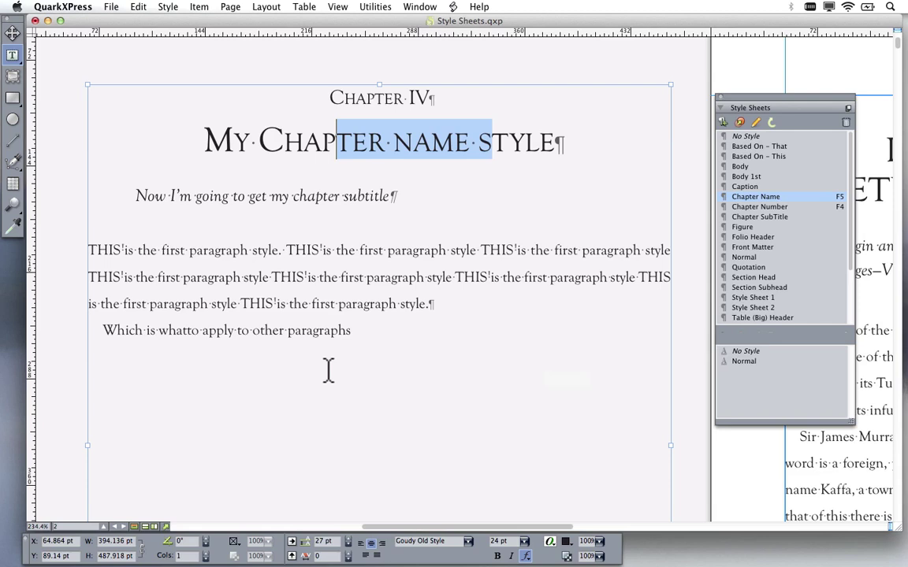
# End the last paragraph with a period and paste seven copies of its sentence after it.
pyautogui.click(366, 338)
pyautogui.write('.')
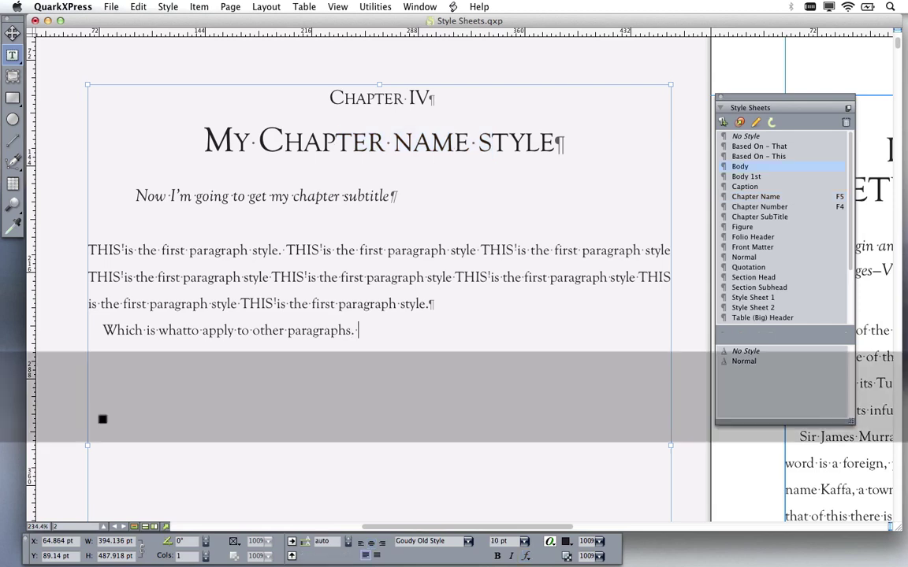
pyautogui.moveTo(361, 344); pyautogui.dragTo(105, 334)
pyautogui.press('super+c')
pyautogui.click(396, 332)
pyautogui.press('super+v')
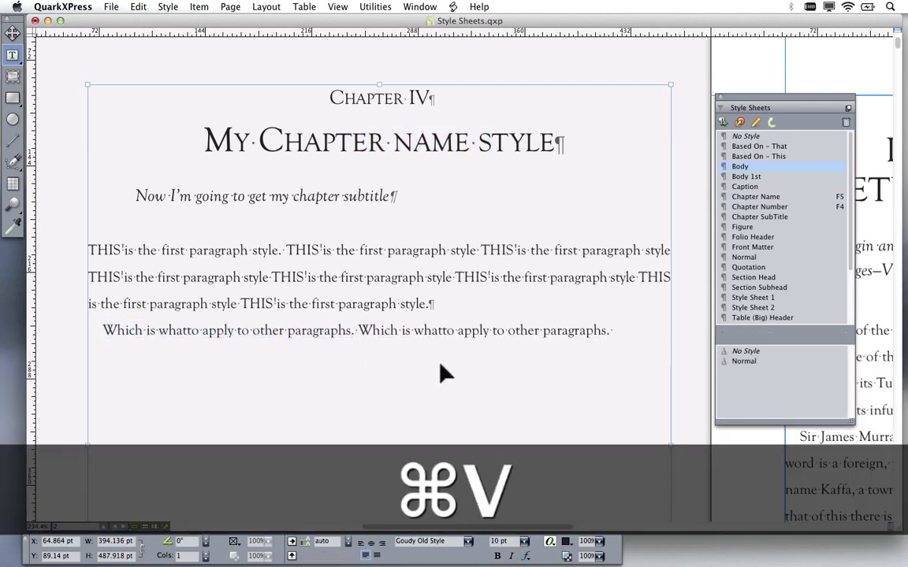
pyautogui.press('super+v')
pyautogui.press('super+v')
pyautogui.press('super+v')
pyautogui.press('super+v')
pyautogui.press('super+v')
pyautogui.press('super+v')
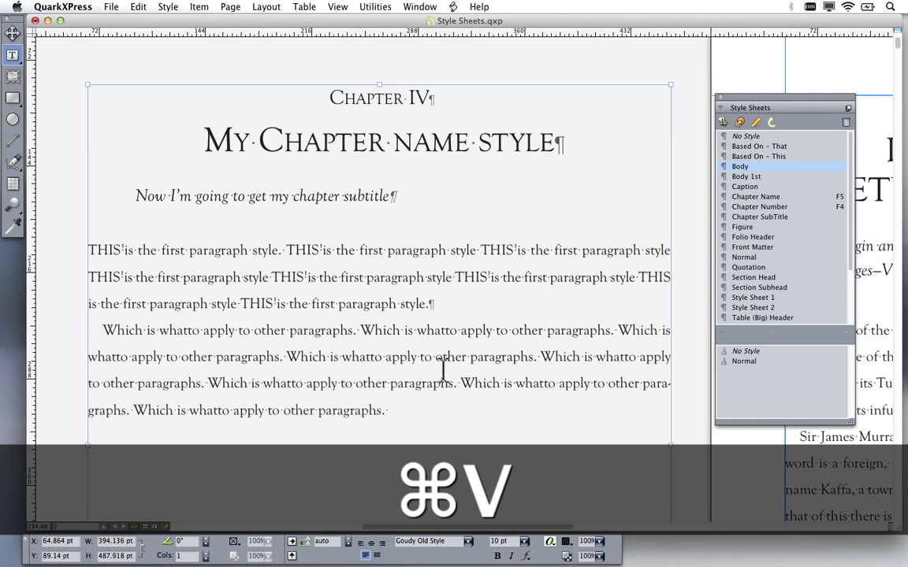
# Apply the Normal style sheet to all the text in the chapter text box, removing local formatting.
pyautogui.press('super+a')
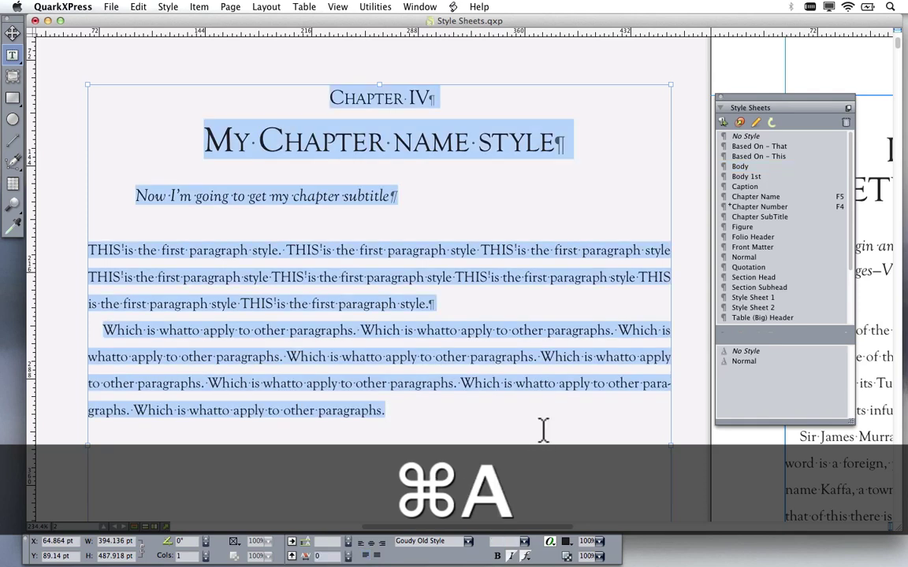
pyautogui.scroll(1, 755, 232)
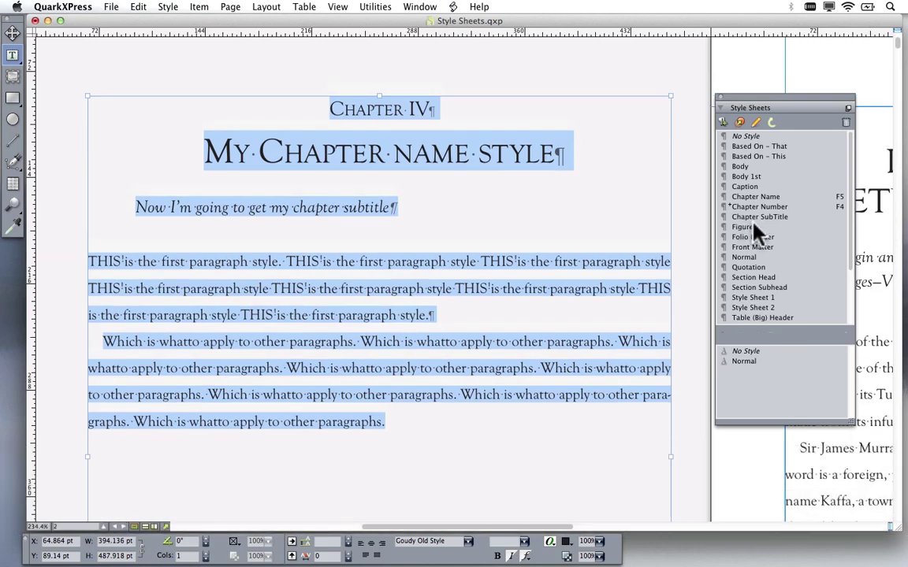
pyautogui.scroll(-4, 779, 268)
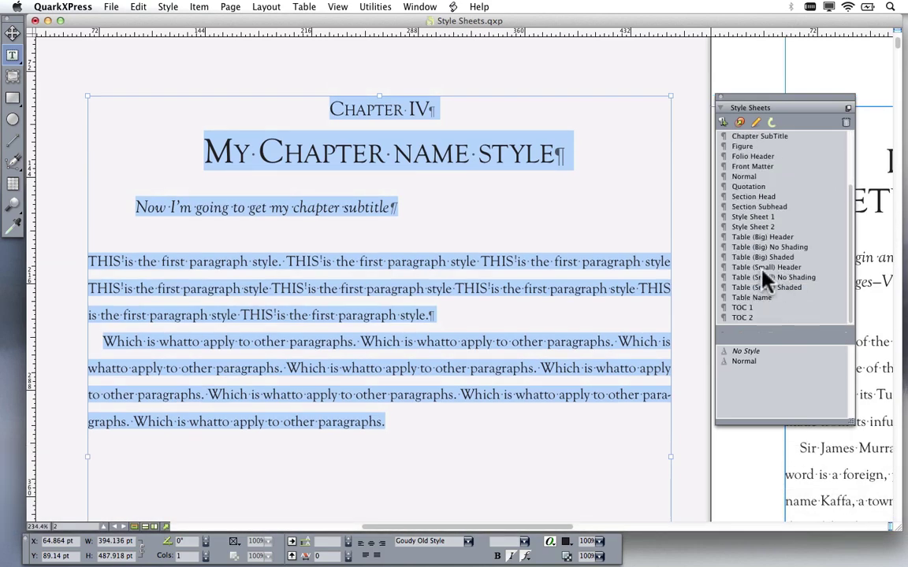
pyautogui.keyDown('alt'); pyautogui.click(744, 177); pyautogui.keyUp('alt')
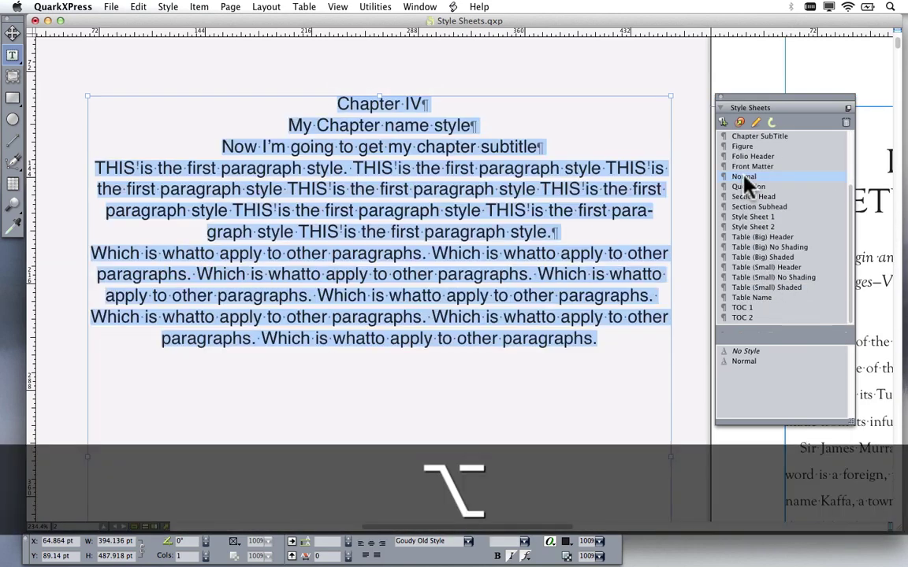
pyautogui.click(539, 384)
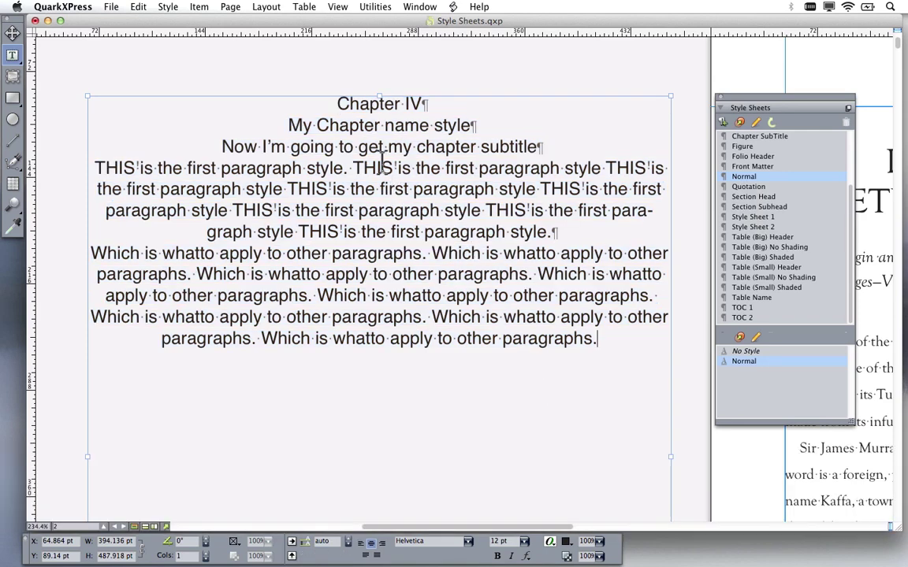
# Left-align all the text in the chapter text box.
pyautogui.press('super+a')
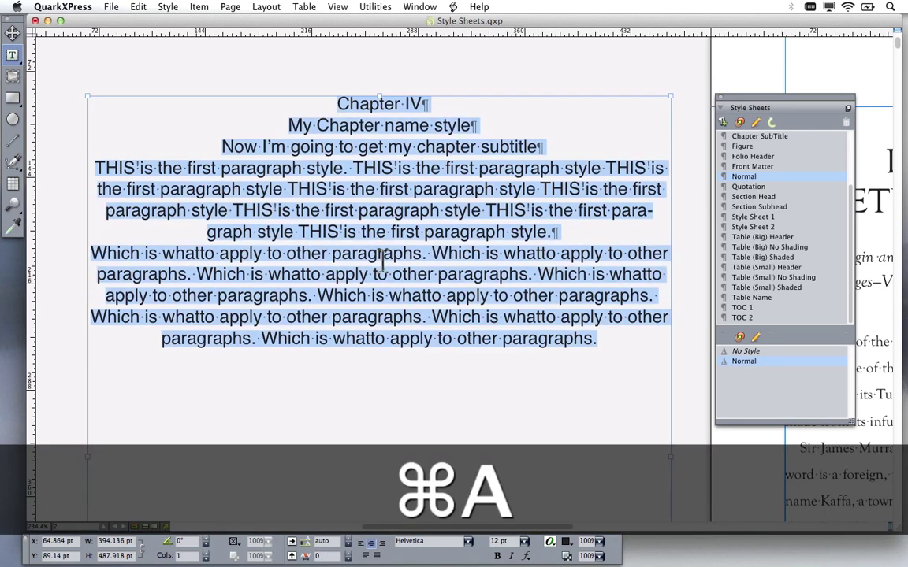
pyautogui.press('super+shift+l')
pyautogui.click(378, 255)
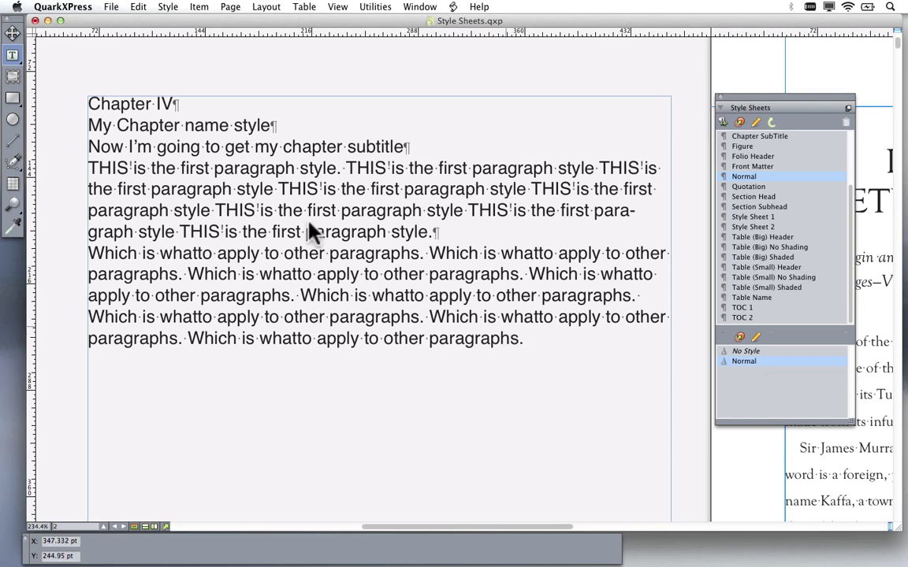
# Select the whole text from the end of the last paragraph back to the Chapter IV line.
pyautogui.click(105, 115)
pyautogui.press('super+a')
pyautogui.click(378, 278)
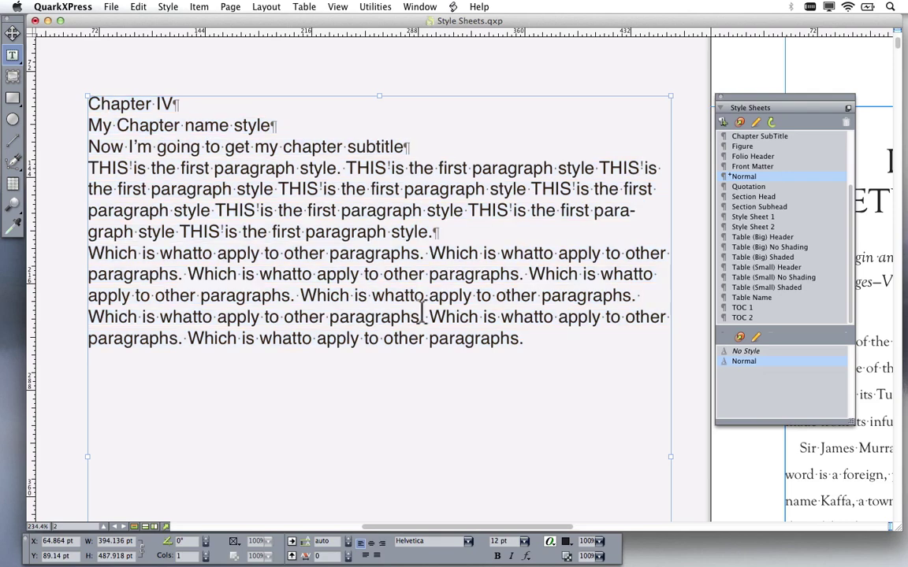
pyautogui.doubleClick(553, 368)
pyautogui.moveTo(553, 369); pyautogui.dragTo(85, 97)
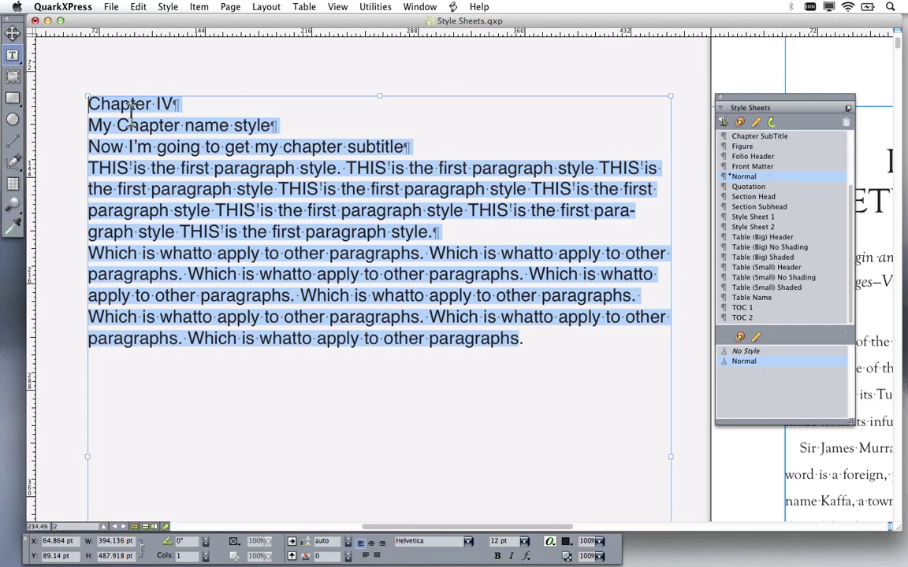
pyautogui.click(92, 105)
pyautogui.moveTo(93, 102); pyautogui.dragTo(178, 108)
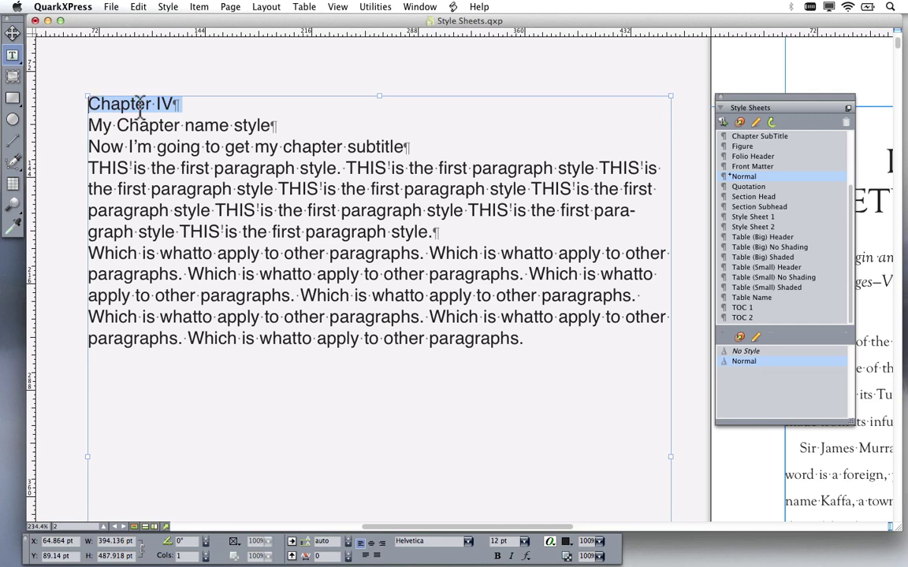
pyautogui.moveTo(555, 367); pyautogui.dragTo(60, 95)
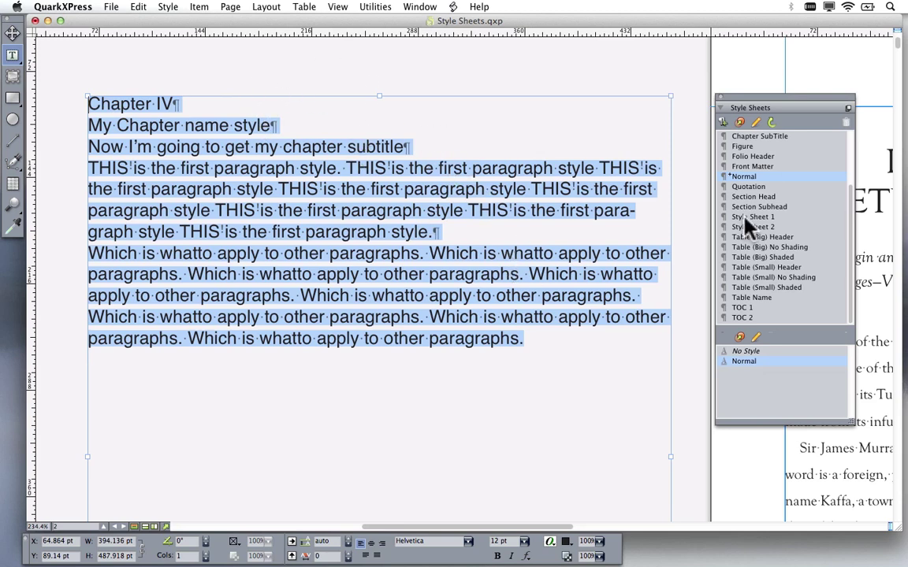
# Apply the Chapter Number style sheet directly to all the selected paragraphs and undo it.
pyautogui.scroll(4, 764, 178)
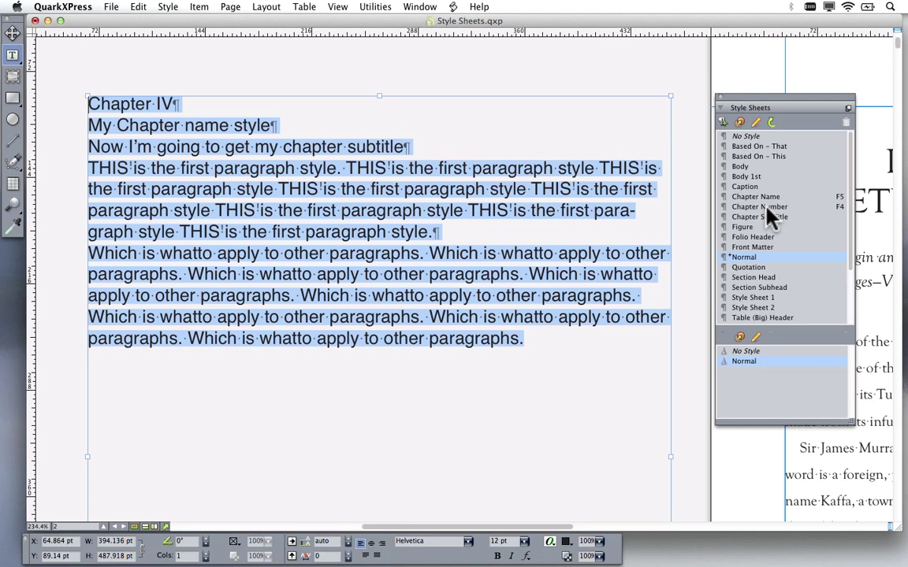
pyautogui.click(767, 208)
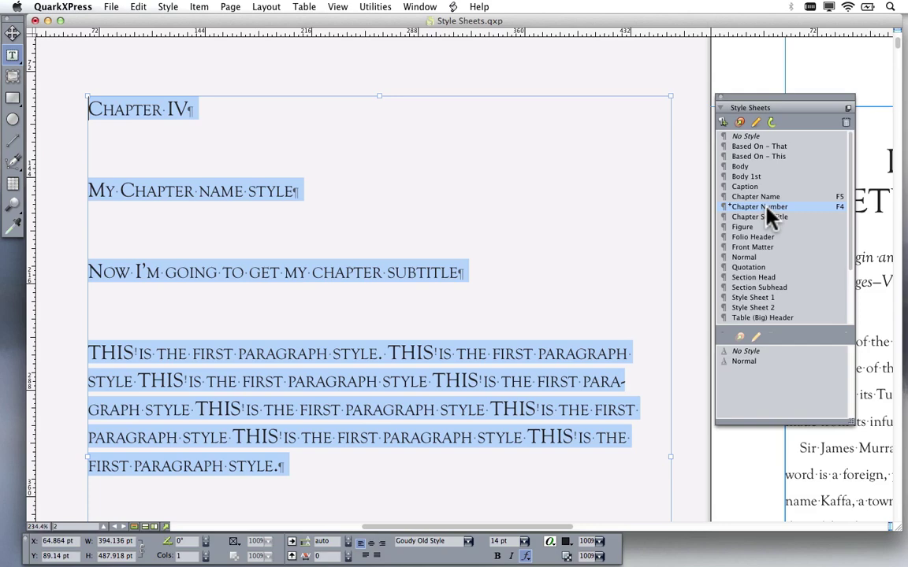
pyautogui.press('super+z')
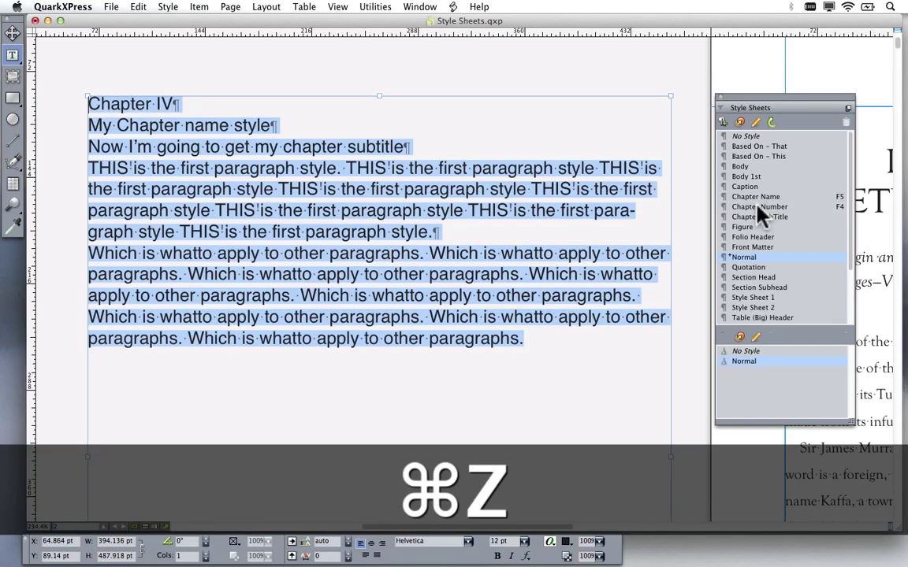
# Apply the Chapter Number style sheet to the selected paragraphs using Next Style.
pyautogui.rightClick(757, 206)
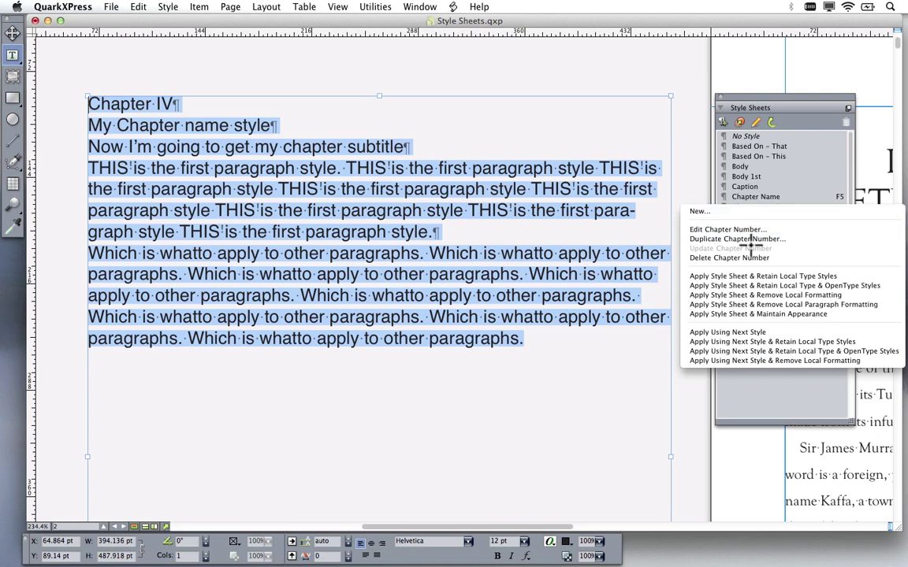
pyautogui.click(778, 332)
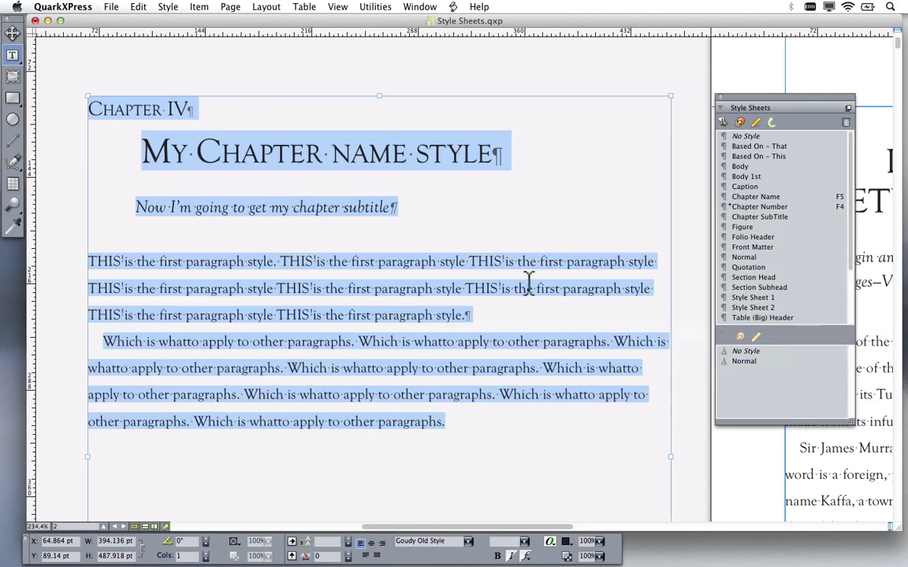
pyautogui.click(500, 317)
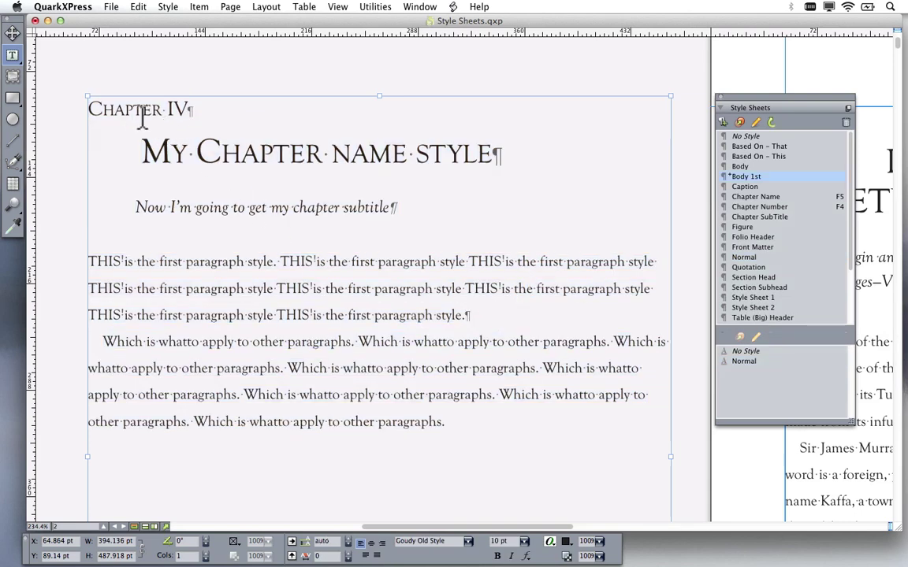
# Center the Chapter IV paragraph.
pyautogui.moveTo(114, 110); pyautogui.dragTo(155, 115)
pyautogui.click(227, 118)
pyautogui.press('super+shift+c')
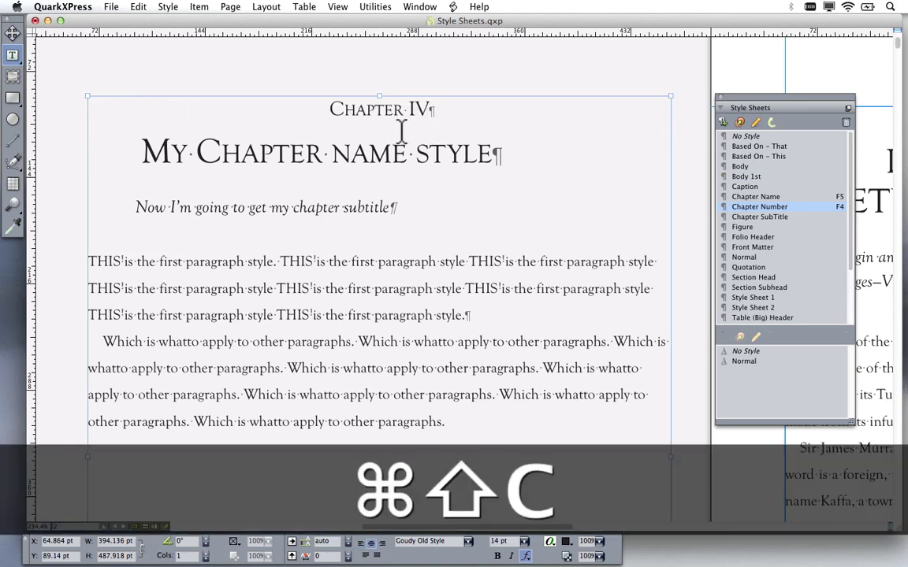
# Examine which style sheets are applied to the chapter name, the subtitle and the two body paragraphs.
pyautogui.moveTo(200, 154); pyautogui.dragTo(313, 163)
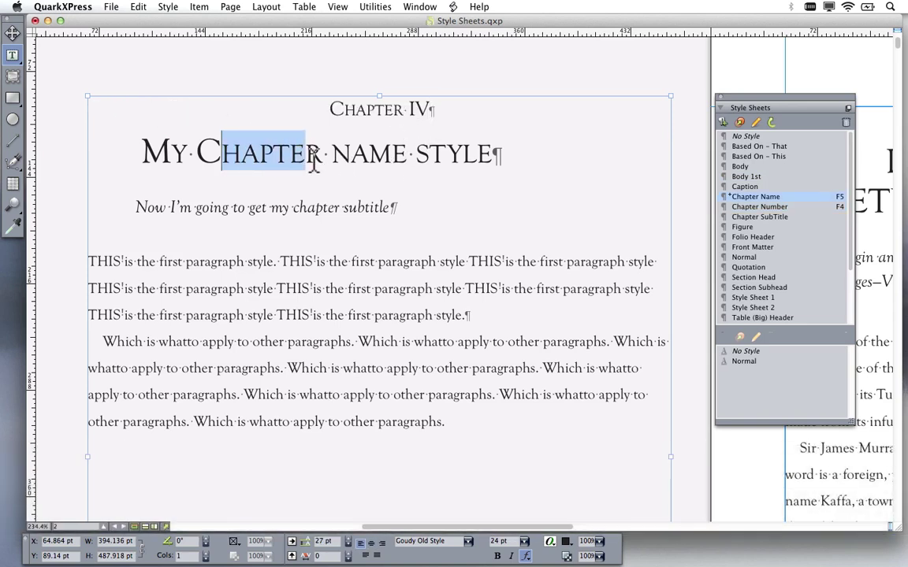
pyautogui.moveTo(270, 208); pyautogui.dragTo(304, 223)
pyautogui.moveTo(264, 262); pyautogui.dragTo(304, 314)
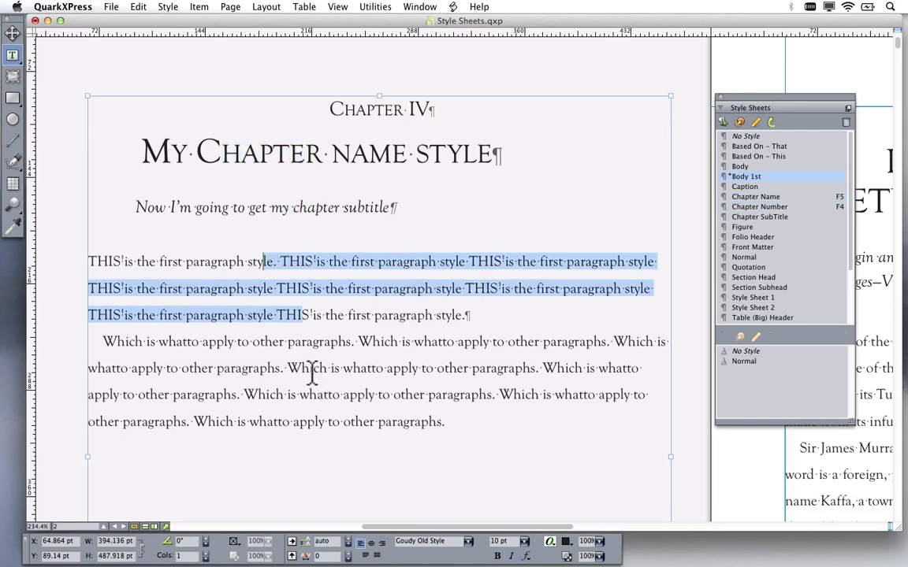
pyautogui.moveTo(302, 368); pyautogui.dragTo(335, 395)
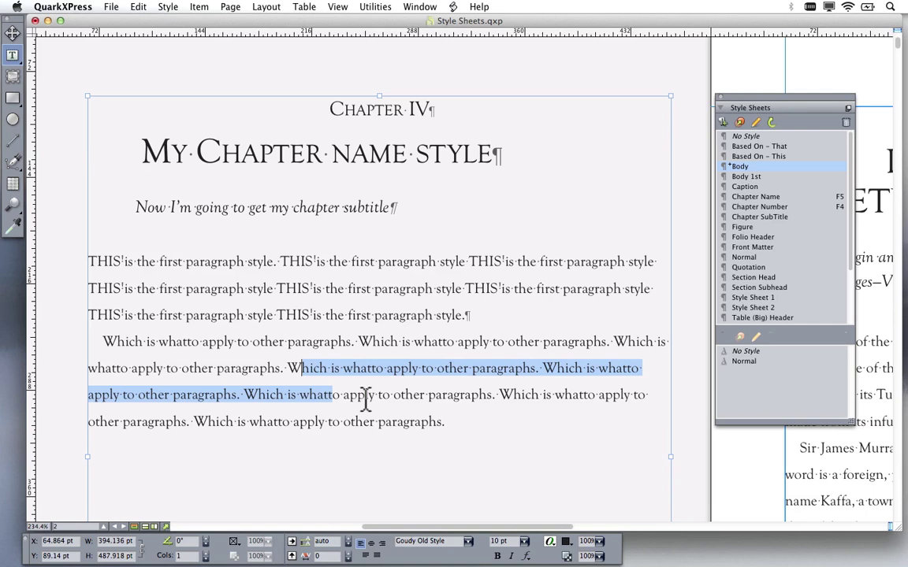
# Copy the entire "My Chapter name style" paragraph, including its paragraph mark.
pyautogui.click(135, 152)
pyautogui.moveTo(135, 152); pyautogui.dragTo(504, 167)
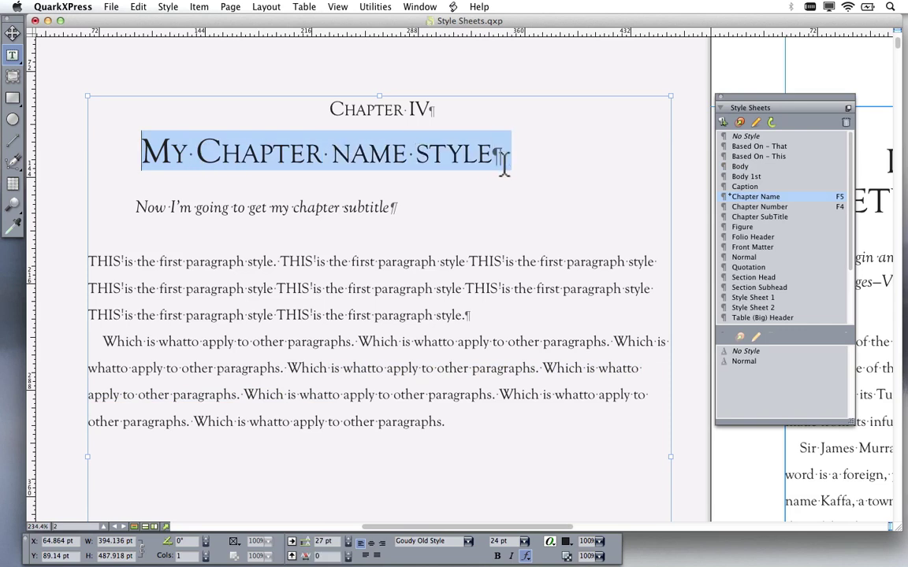
pyautogui.press('super+c')
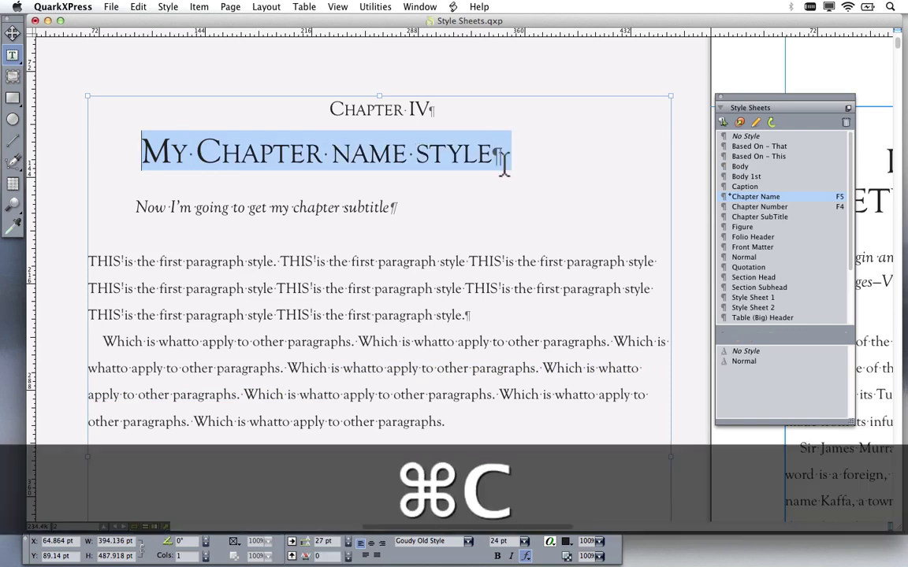
# Create a new project with the Print layout type.
pyautogui.press('super+n')
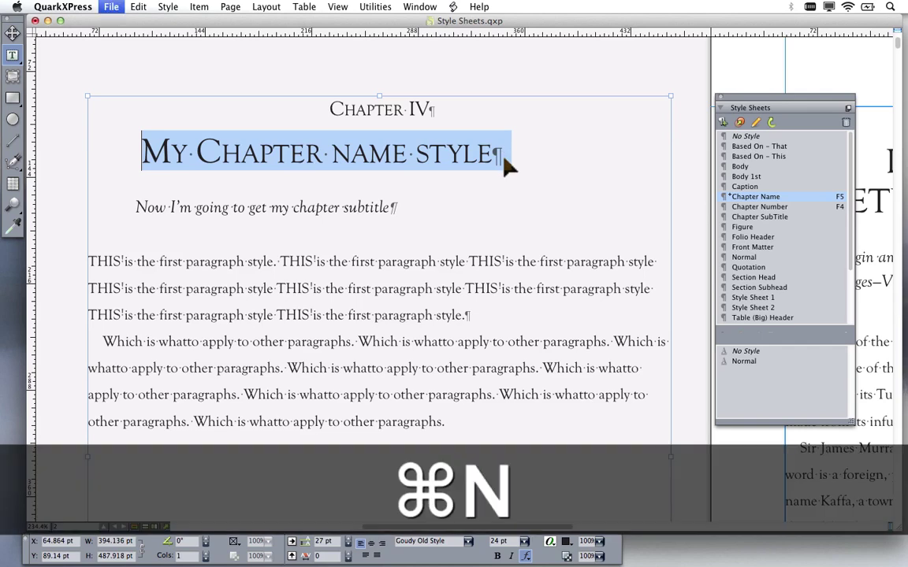
pyautogui.click(429, 47)
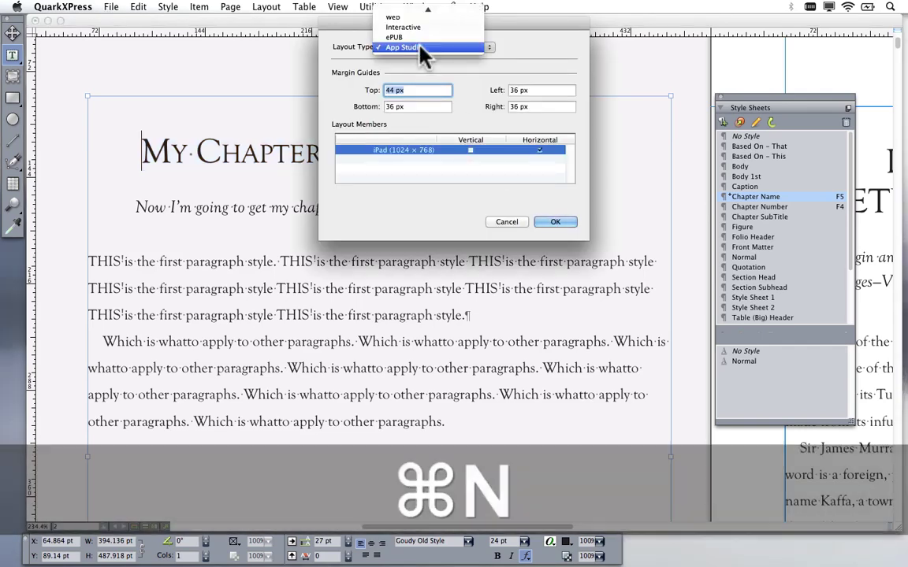
pyautogui.click(393, 12)
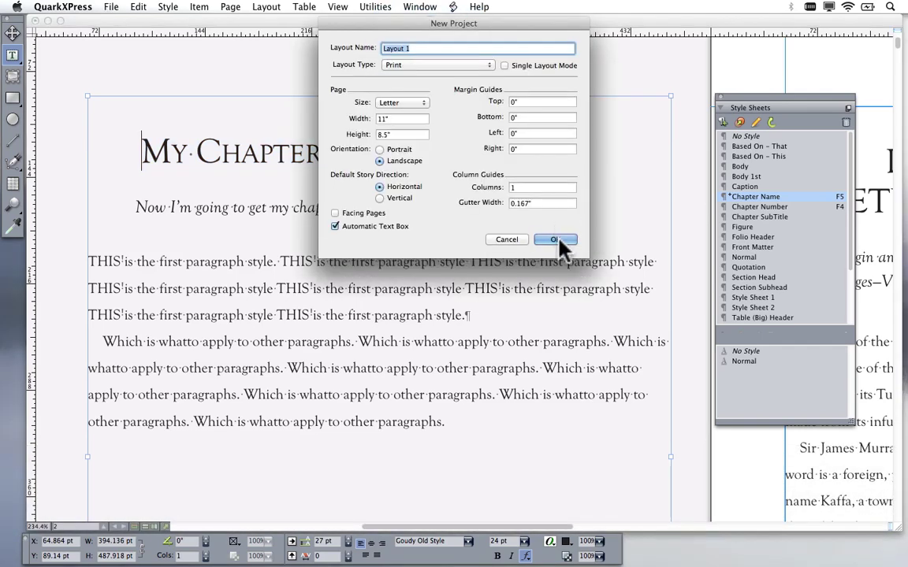
pyautogui.click(547, 298)
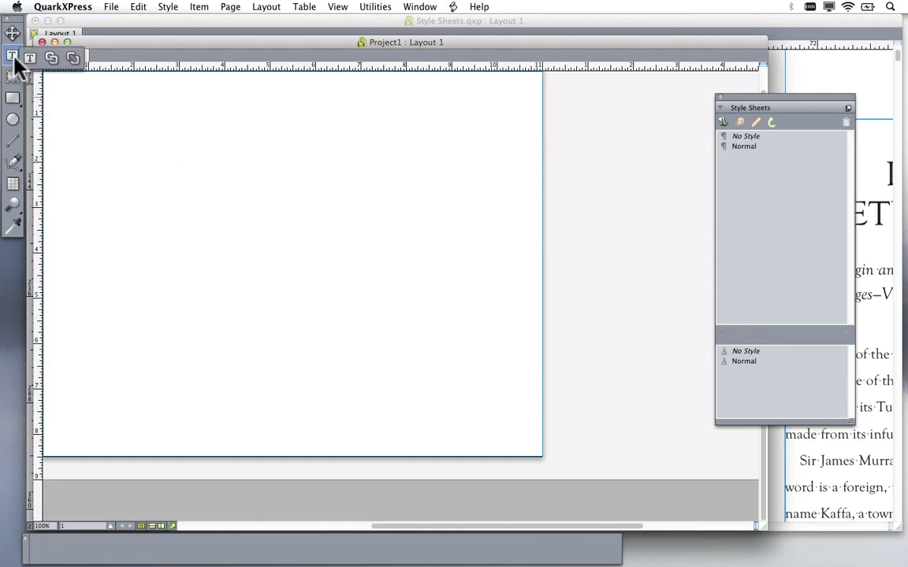
# Draw a text box about 6.43" by 4.77" on the new page, paste the copied paragraph twice and check its style sheet.
pyautogui.moveTo(157, 118); pyautogui.dragTo(178, 148)
pyautogui.moveTo(246, 210); pyautogui.dragTo(450, 334)
pyautogui.press('super+v')
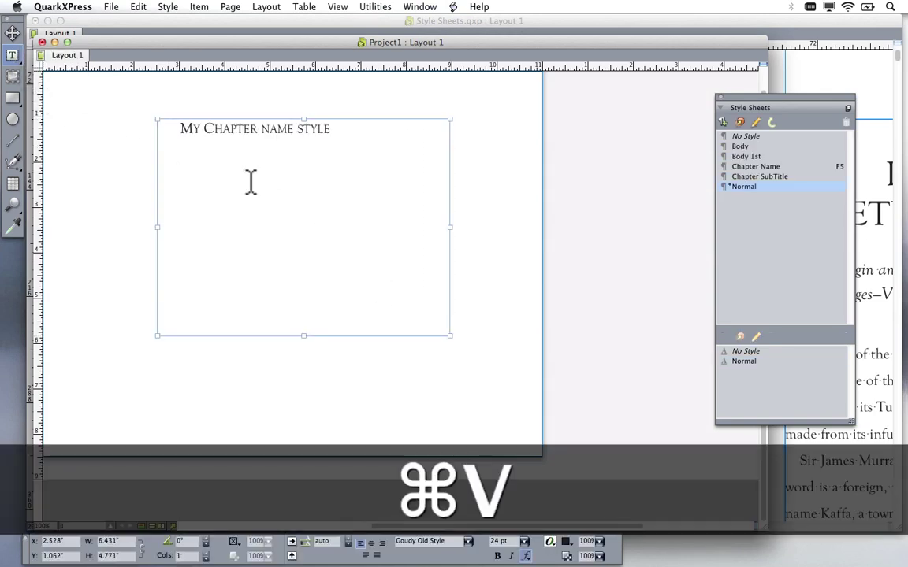
pyautogui.press('super+v')
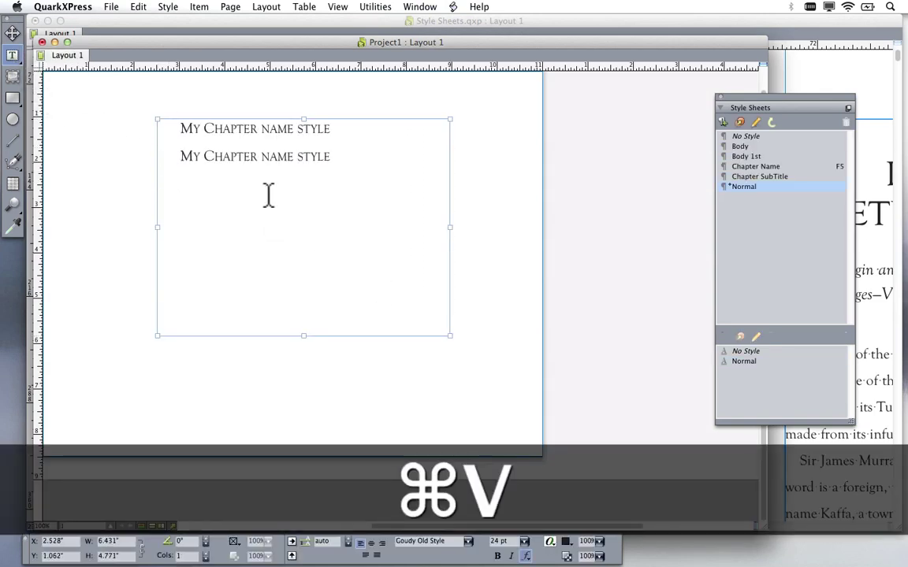
pyautogui.moveTo(291, 156); pyautogui.dragTo(244, 156)
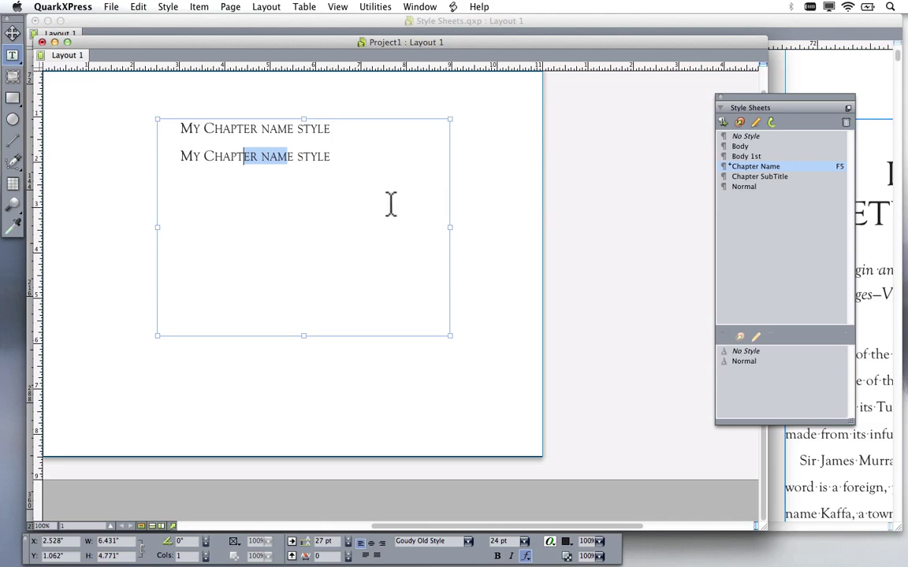
# Switch to the Style Sheets.qxp project and copy the chapter subtitle text without its paragraph mark.
pyautogui.press('super+grave')
pyautogui.click(276, 220)
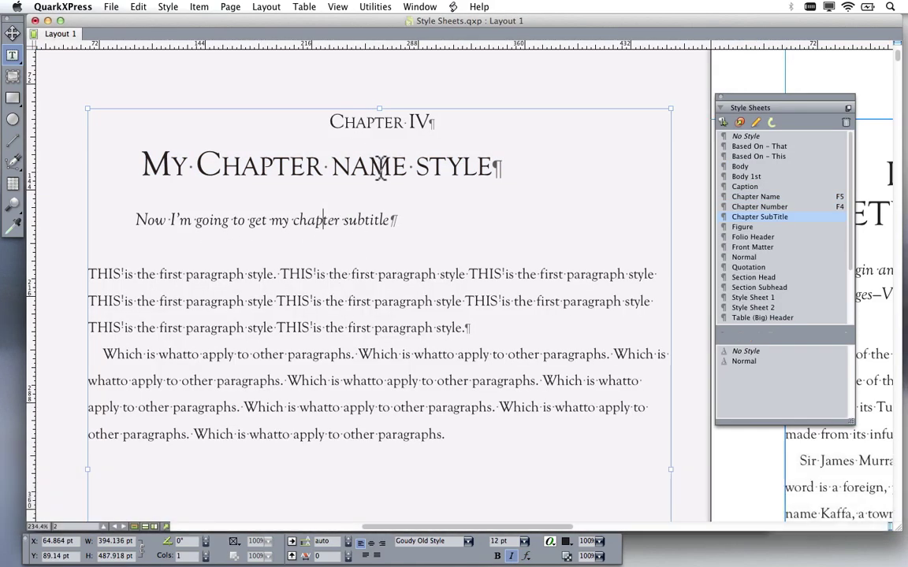
pyautogui.moveTo(134, 223); pyautogui.dragTo(292, 222)
pyautogui.moveTo(381, 228); pyautogui.dragTo(391, 227)
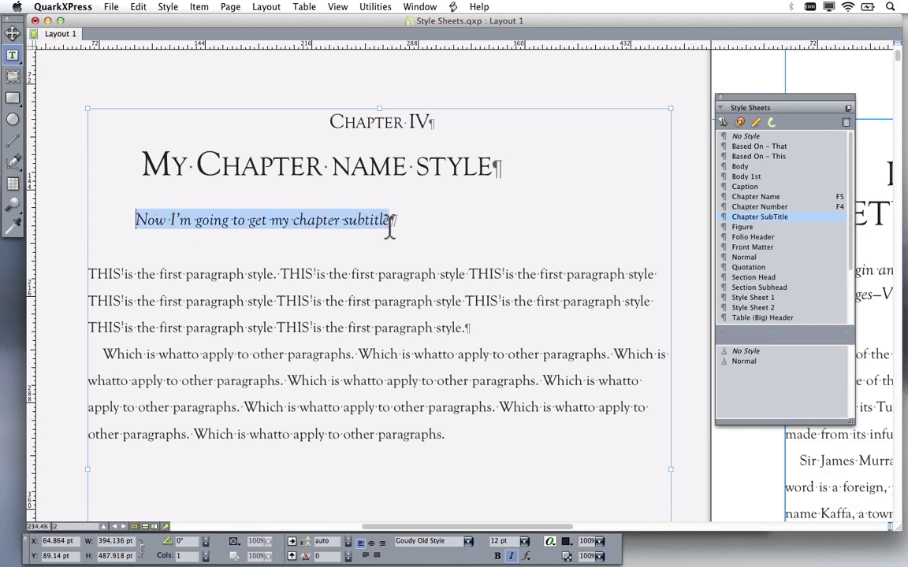
pyautogui.press('super+c')
# Return to Project1, paste the subtitle text at the end of the second chapter name line and select it to check its style sheet.
pyautogui.press('super+grave')
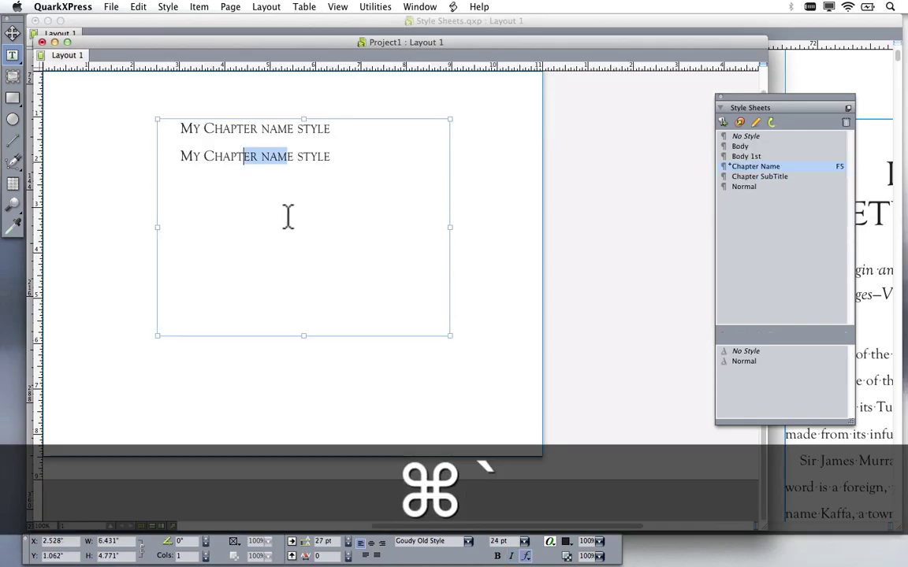
pyautogui.click(343, 159)
pyautogui.moveTo(136, 111); pyautogui.dragTo(551, 270)
pyautogui.press('super+v')
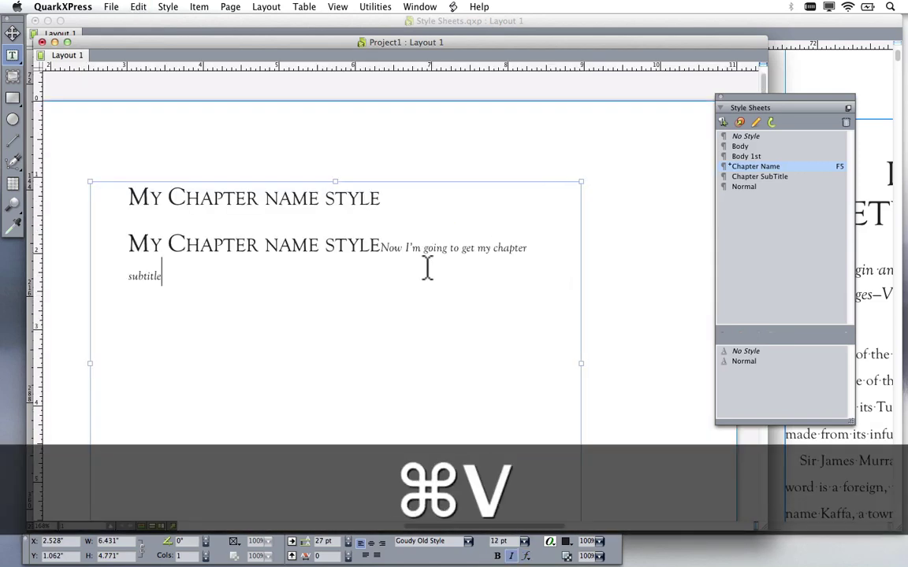
pyautogui.moveTo(382, 248); pyautogui.dragTo(386, 269)
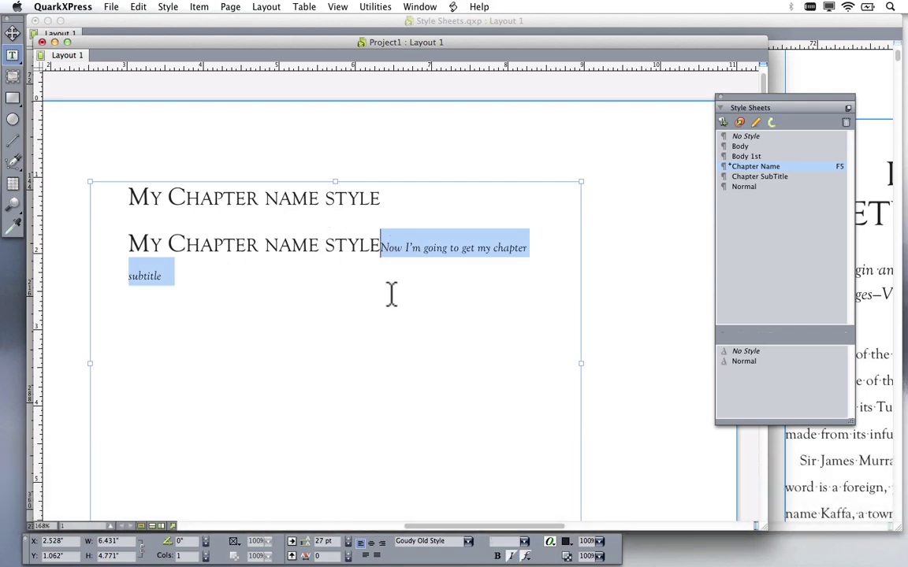
# Undo the subtitle paste and paste the text without formatting at the end of the second chapter name line instead.
pyautogui.press('super+z')
pyautogui.moveTo(383, 249); pyautogui.dragTo(280, 249)
pyautogui.click(380, 251)
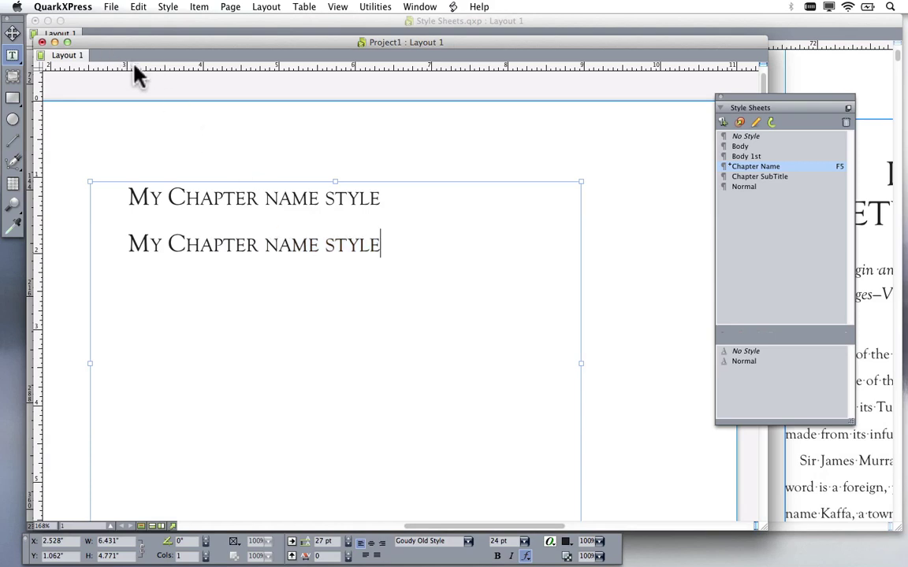
pyautogui.click(168, 7)
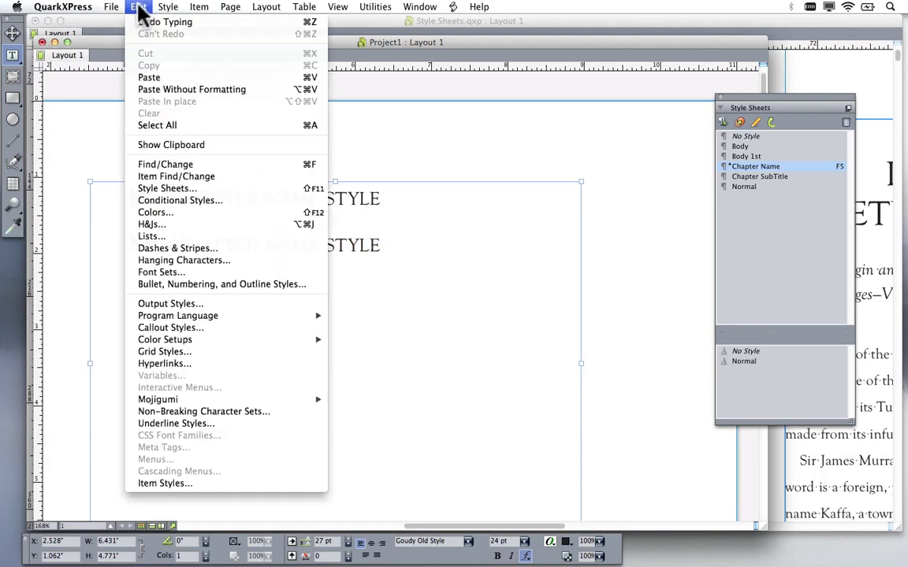
pyautogui.click(169, 80)
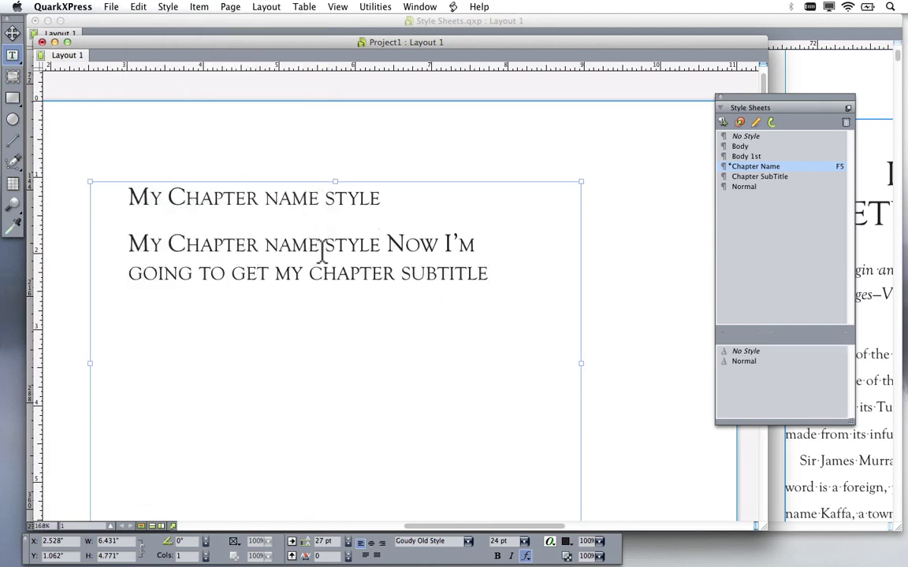
pyautogui.doubleClick(292, 228)
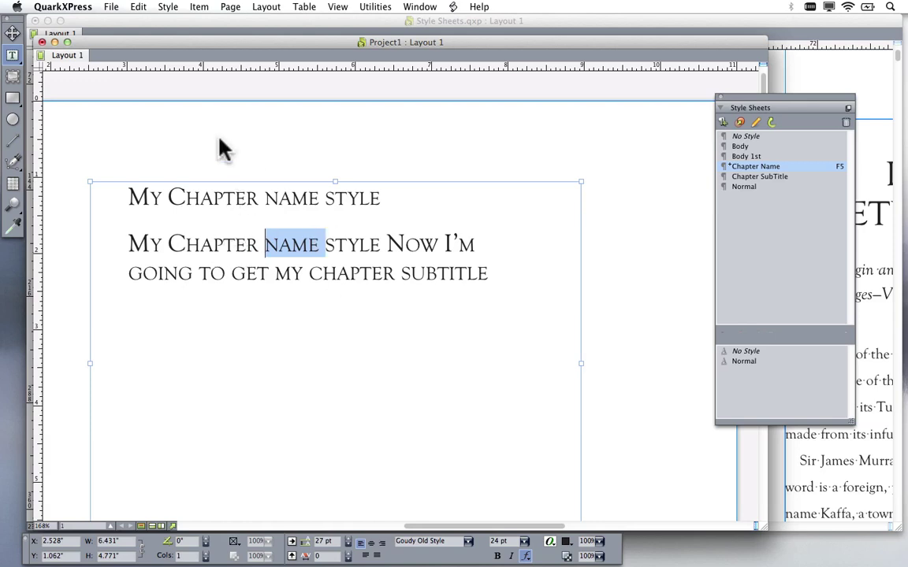
# Close Project1 and select all the text in the Chapter IV text box of Style Sheets.qxp.
pyautogui.press('super+w')
pyautogui.click(407, 160)
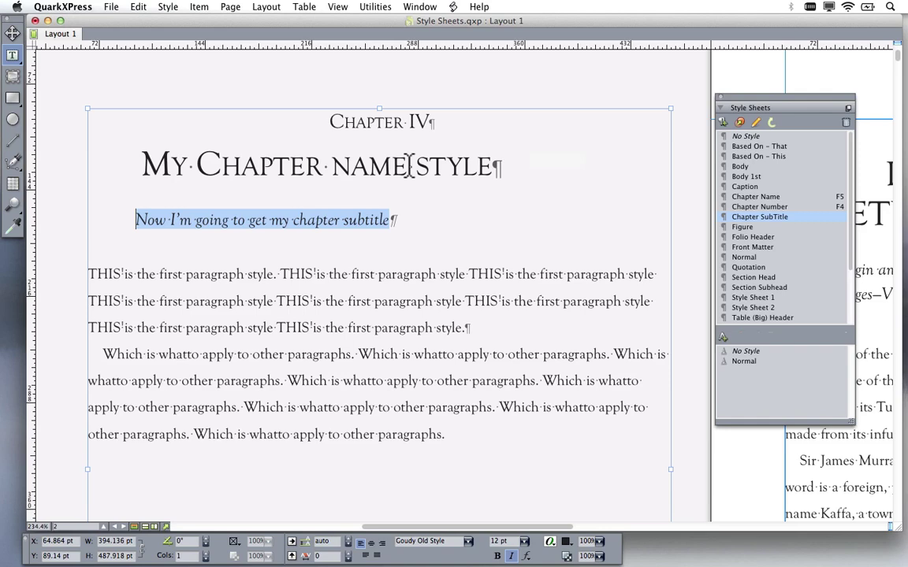
pyautogui.hotkey('ctrl', 'a')
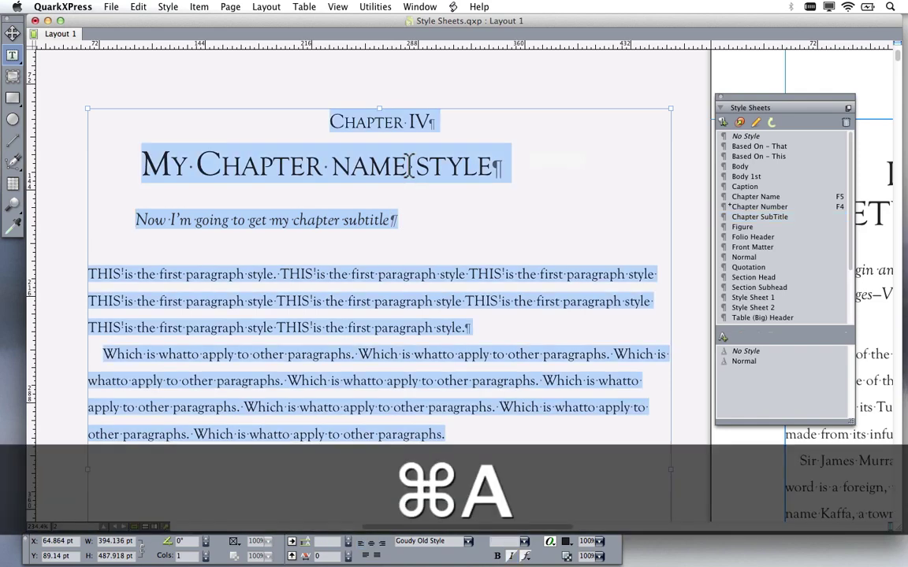
pyautogui.press('Left')
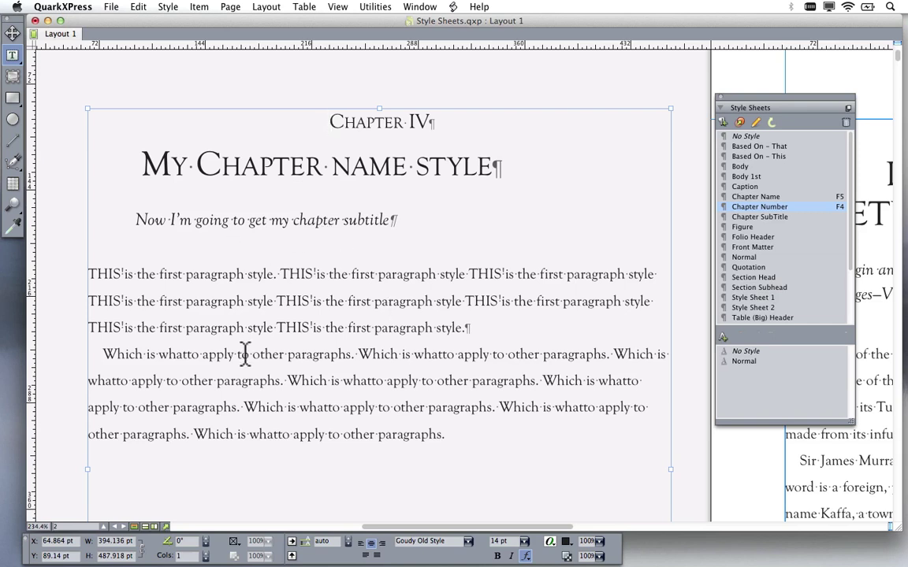
# Select different parts of the last body paragraph to check its style sheet, font and size.
pyautogui.moveTo(202, 359); pyautogui.dragTo(222, 362)
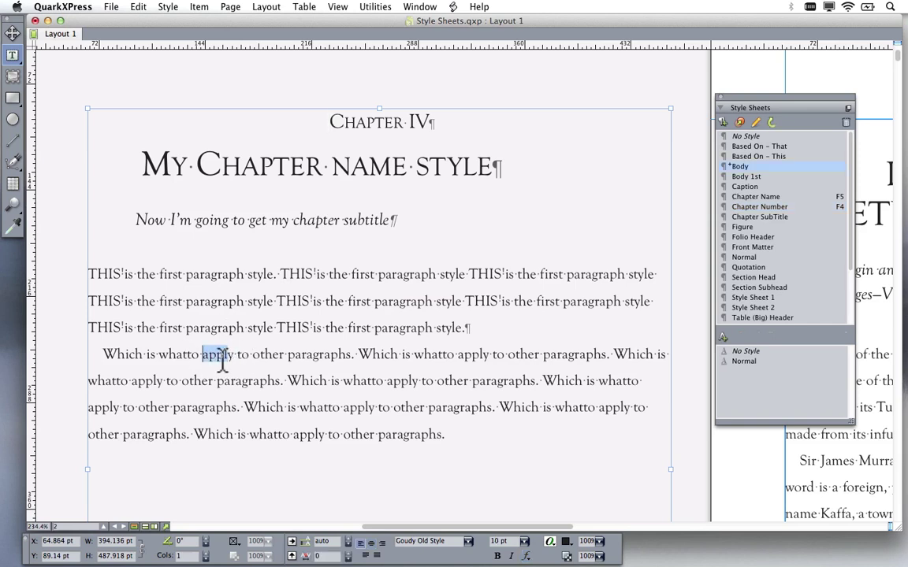
pyautogui.click(157, 364)
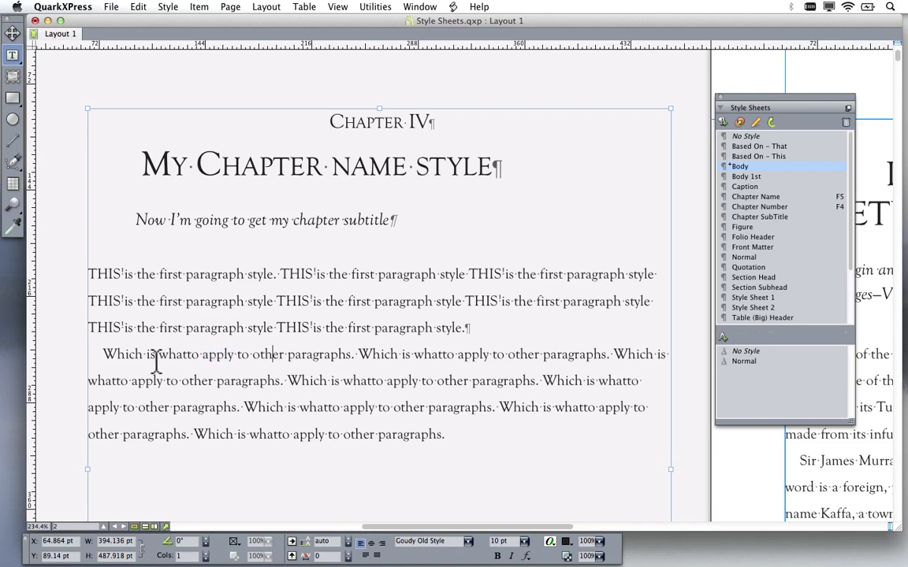
pyautogui.moveTo(156, 356); pyautogui.dragTo(282, 354)
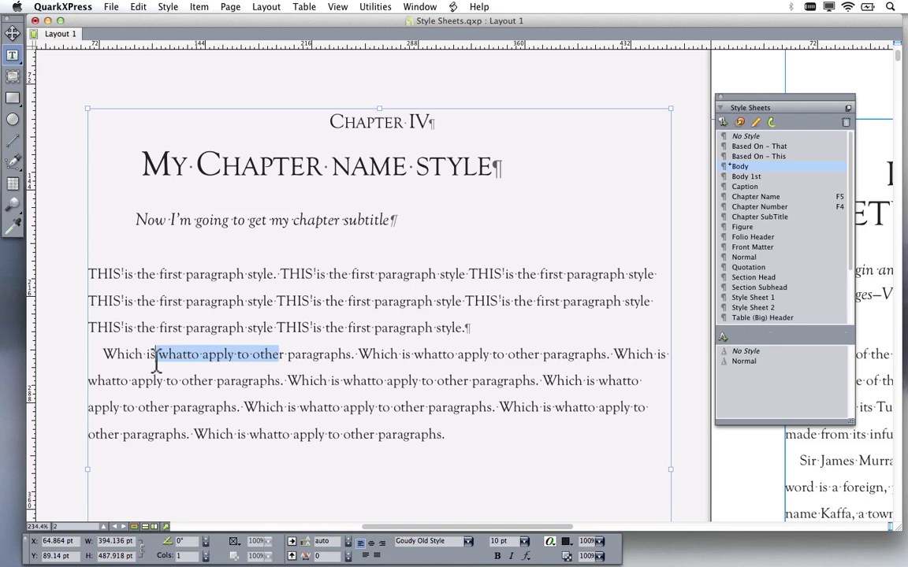
pyautogui.moveTo(295, 356); pyautogui.dragTo(377, 407)
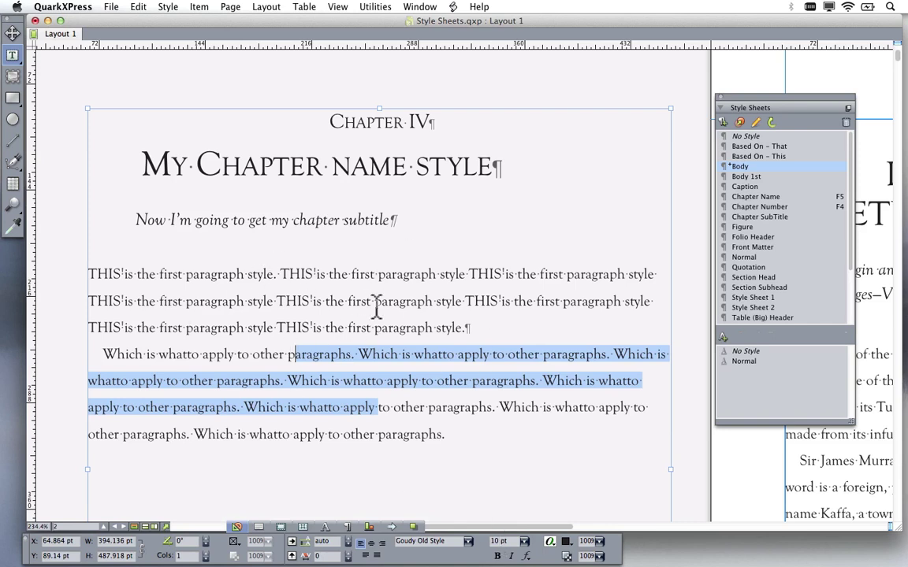
pyautogui.click(217, 141)
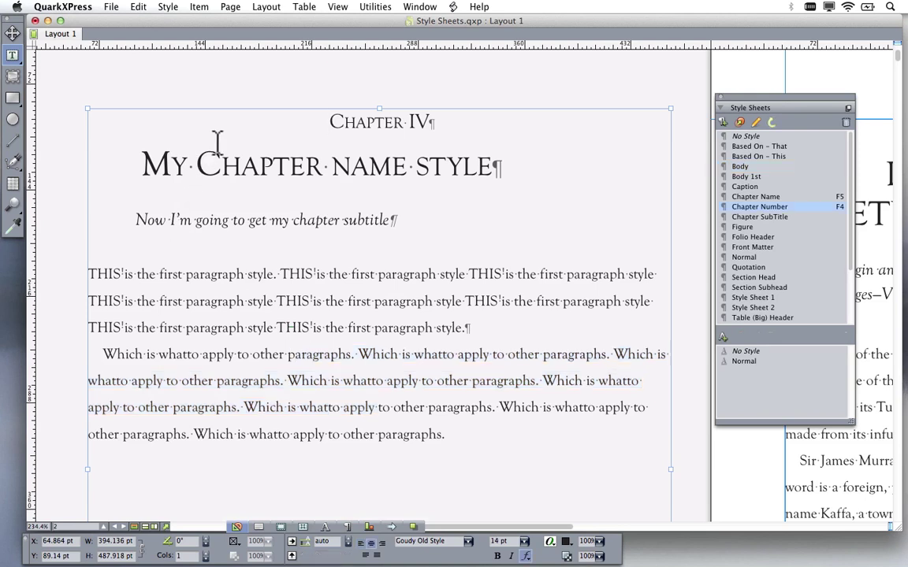
# Open Find/Change with attributes included and set the search criteria to the Goudy Old Style font at 10 pt.
pyautogui.press('super+f')
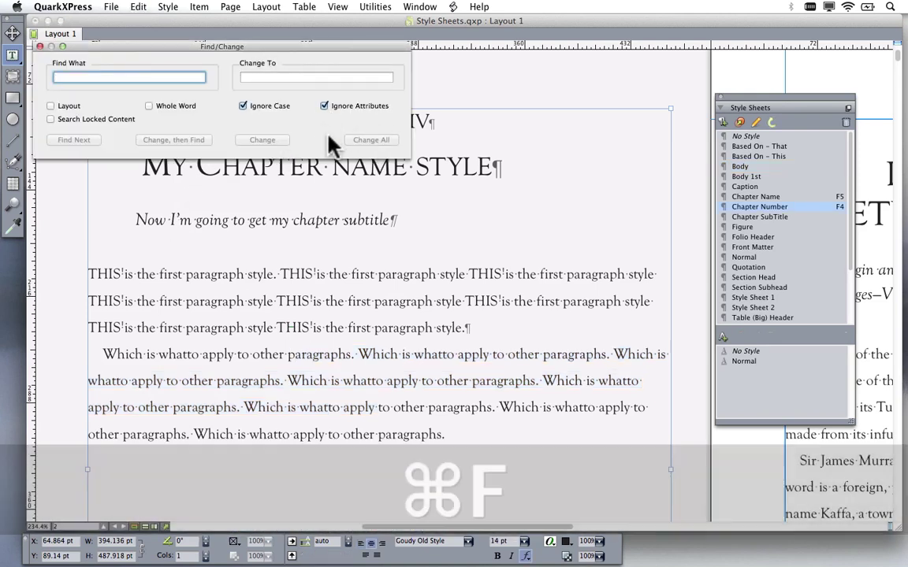
pyautogui.click(323, 106)
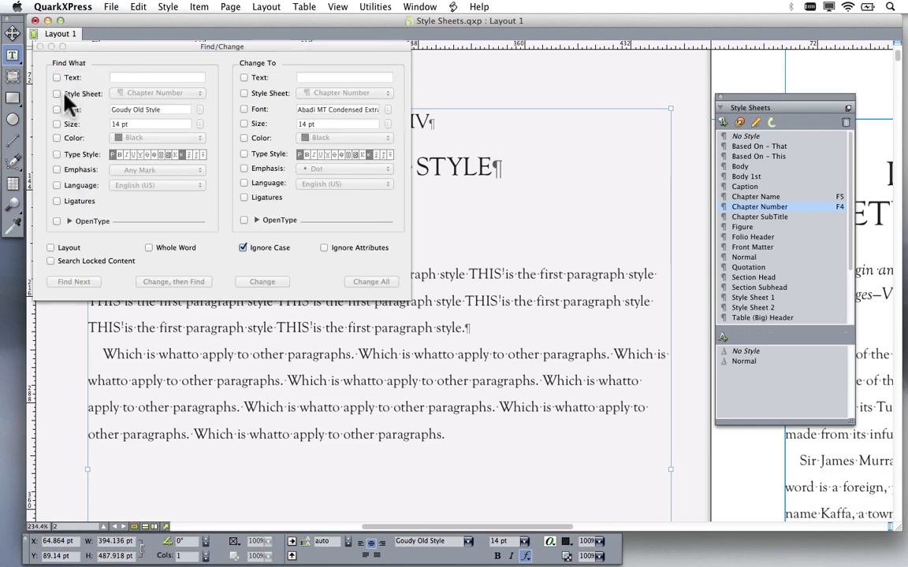
pyautogui.moveTo(132, 44); pyautogui.dragTo(301, 61)
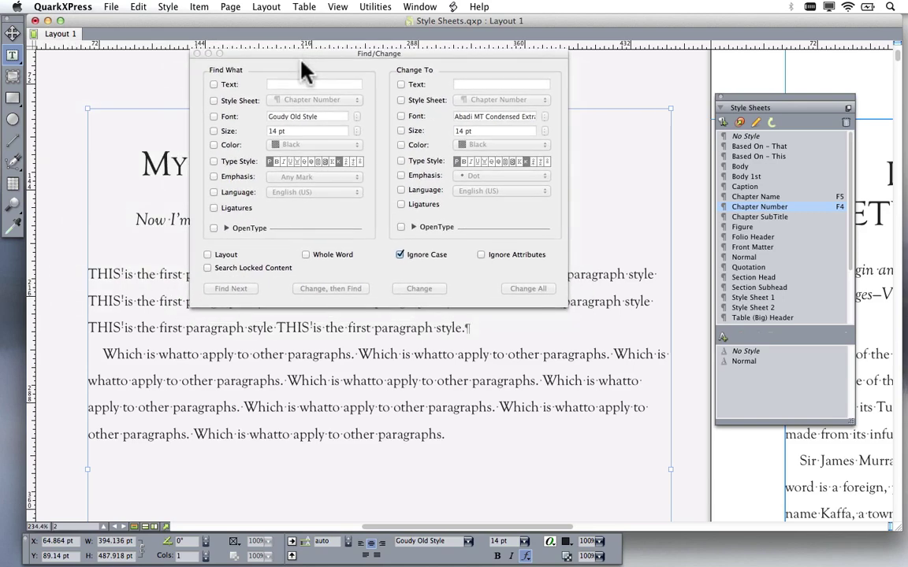
pyautogui.click(213, 117)
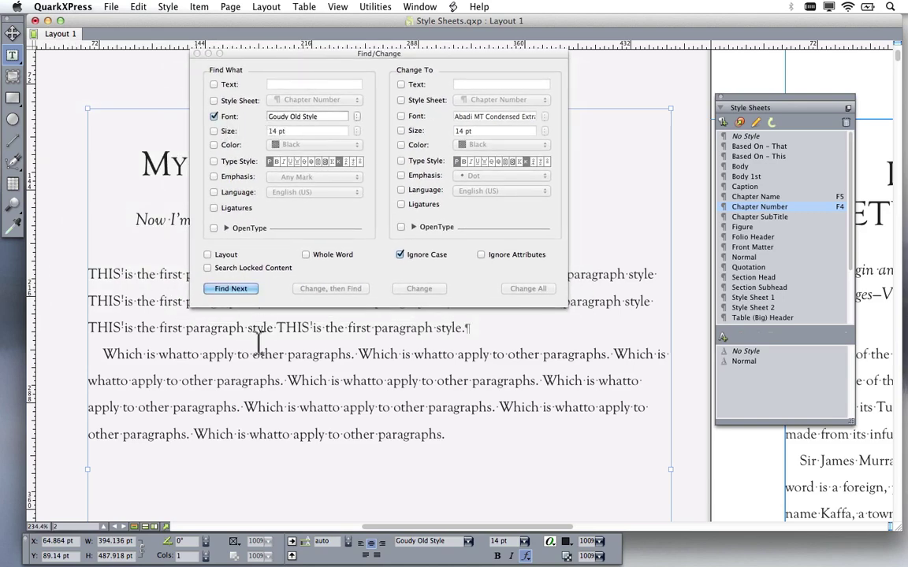
pyautogui.moveTo(257, 354); pyautogui.dragTo(668, 354)
pyautogui.click(214, 131)
pyautogui.click(276, 131)
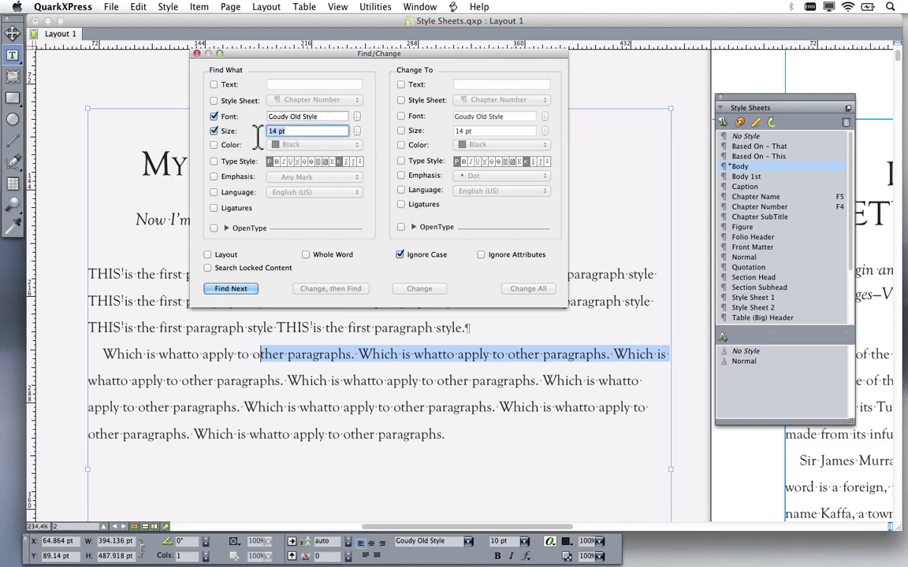
pyautogui.write('10')
pyautogui.press('Tab')
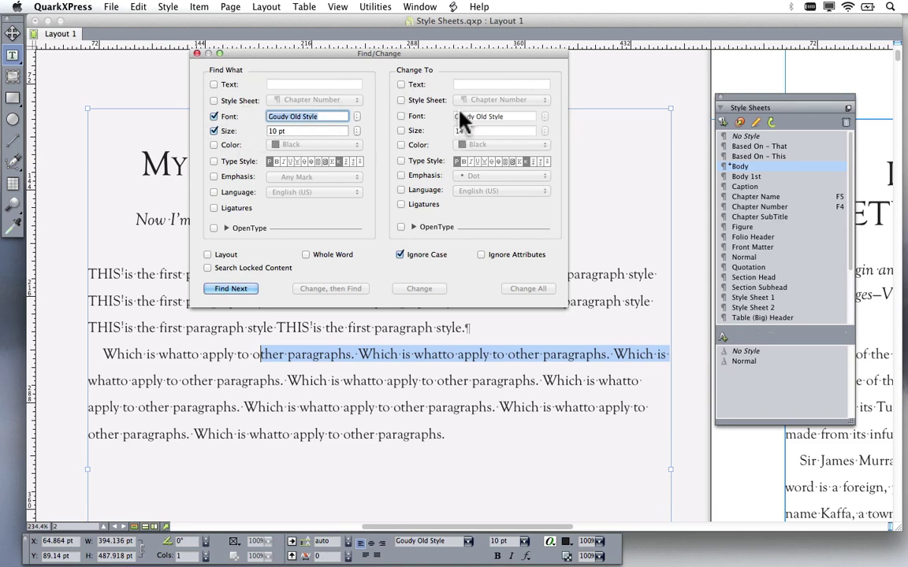
# Set the Find/Change replacement to the Body paragraph style sheet.
pyautogui.click(400, 100)
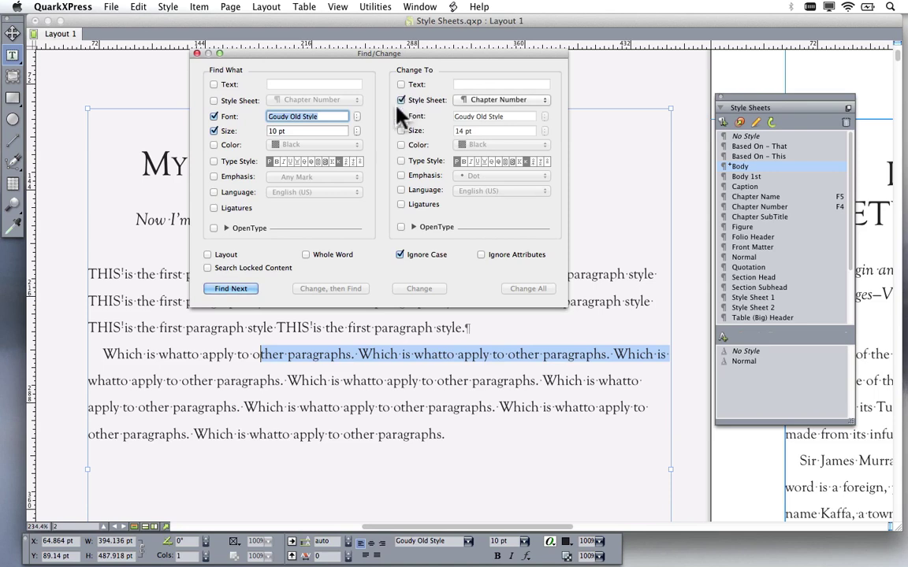
pyautogui.click(484, 100)
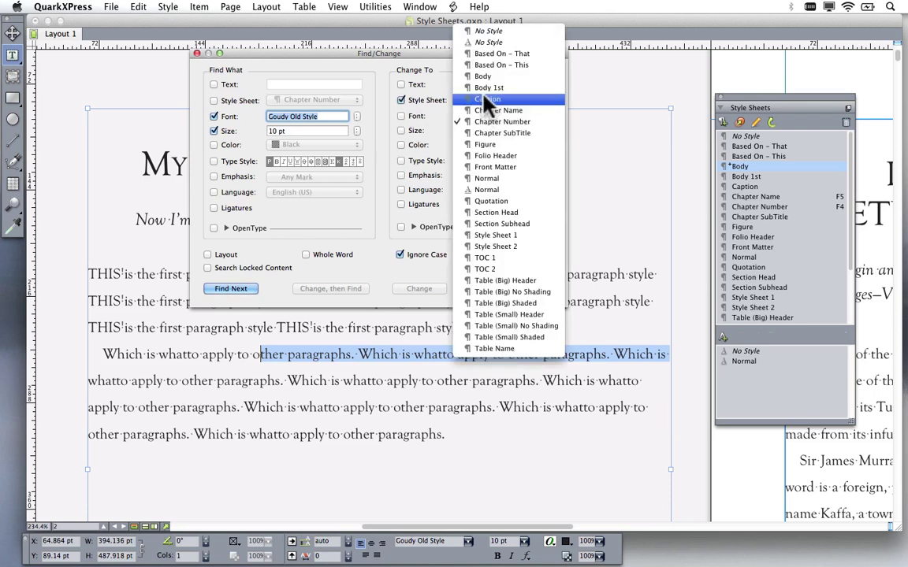
pyautogui.click(486, 76)
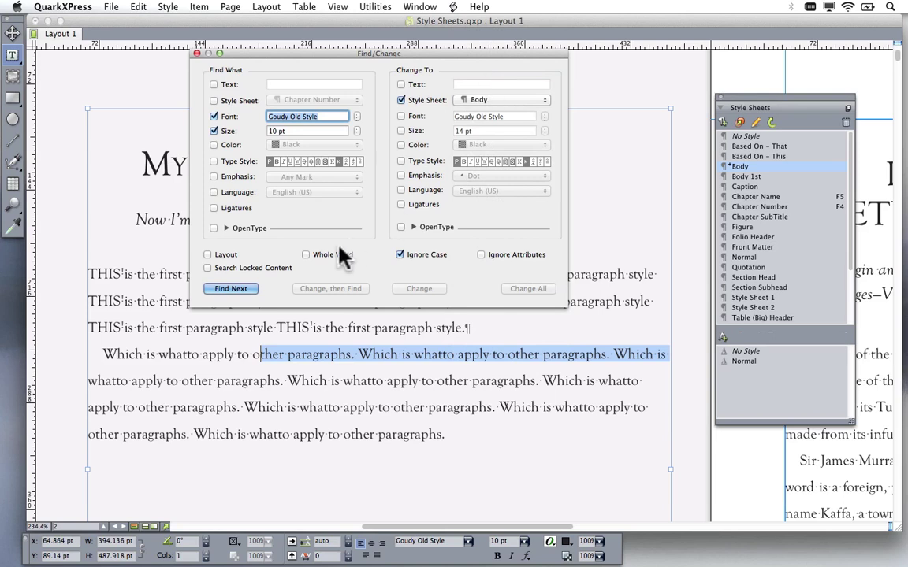
# Find the first match from the start of the story and change it to the Body style sheet.
pyautogui.press('alt')
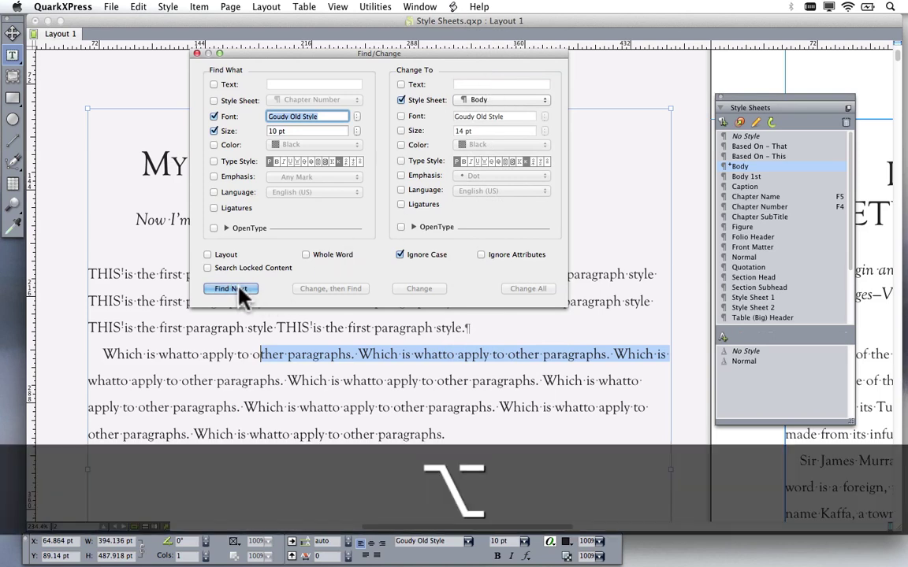
pyautogui.press('alt')
pyautogui.keyDown('alt'); pyautogui.click(233, 288); pyautogui.keyUp('alt')
pyautogui.moveTo(280, 55); pyautogui.dragTo(714, 263)
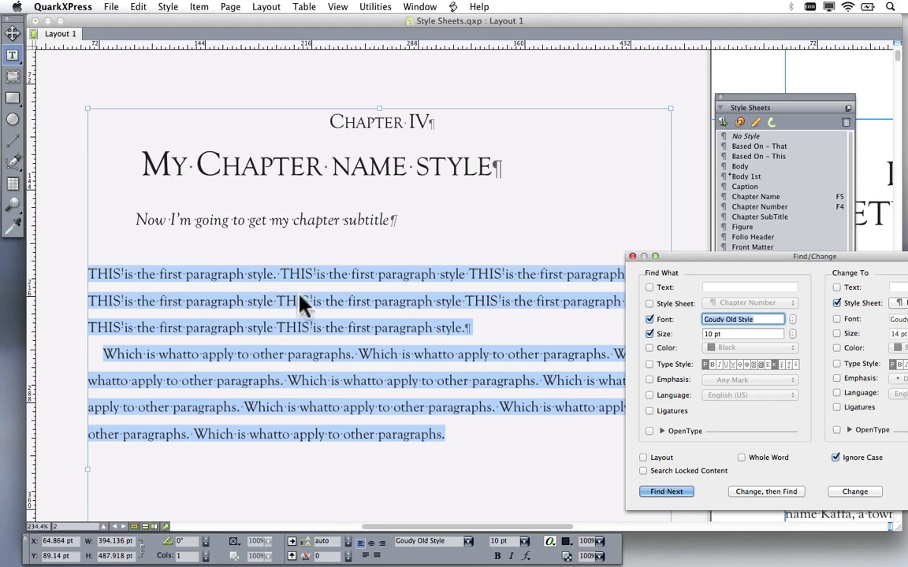
pyautogui.moveTo(729, 256); pyautogui.dragTo(614, 33)
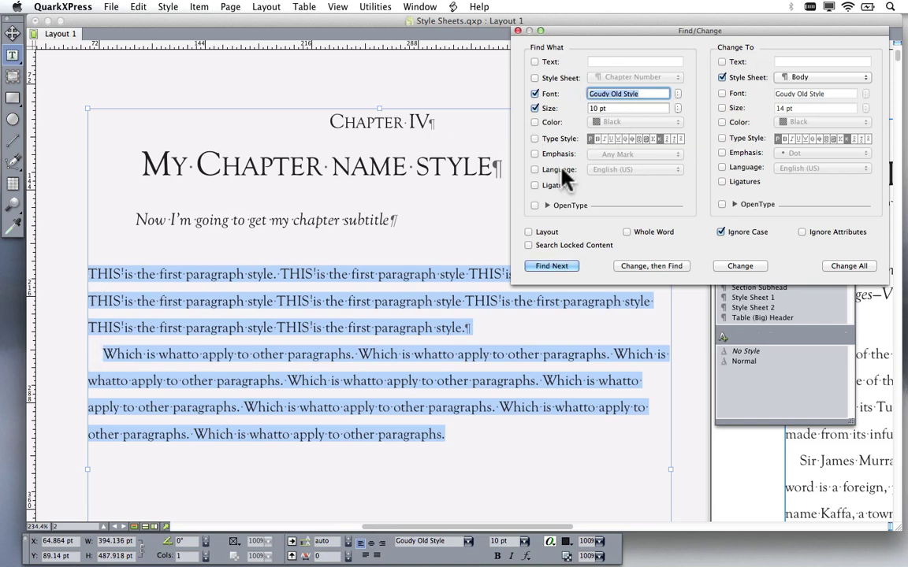
pyautogui.click(745, 268)
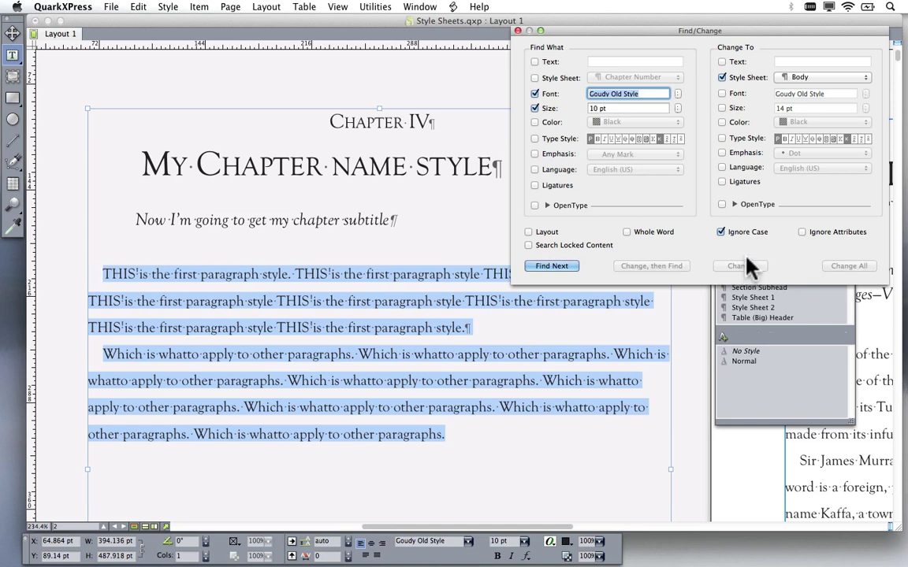
# Close Find/Change and select text in the changed paragraphs to check which style sheet they use.
pyautogui.click(517, 32)
pyautogui.moveTo(386, 301); pyautogui.dragTo(653, 302)
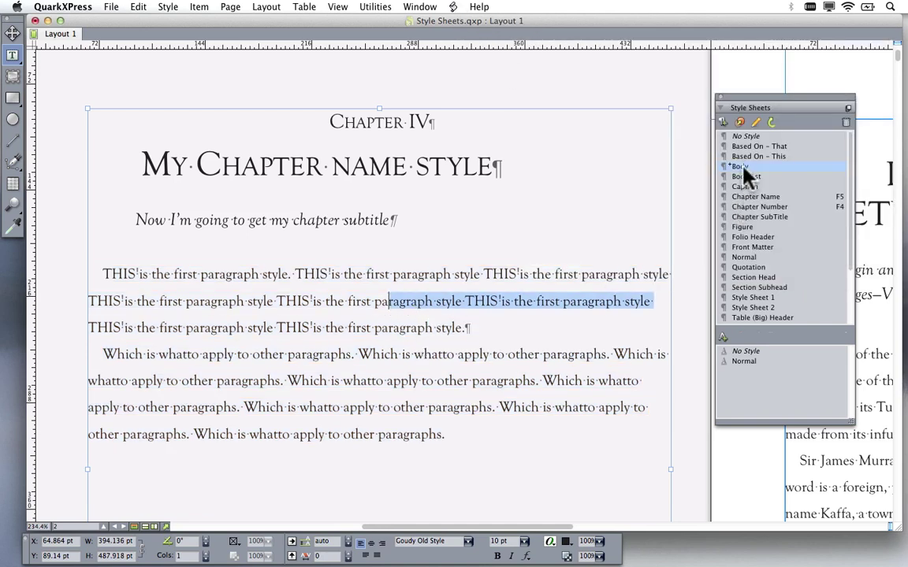
pyautogui.moveTo(89, 301); pyautogui.dragTo(351, 425)
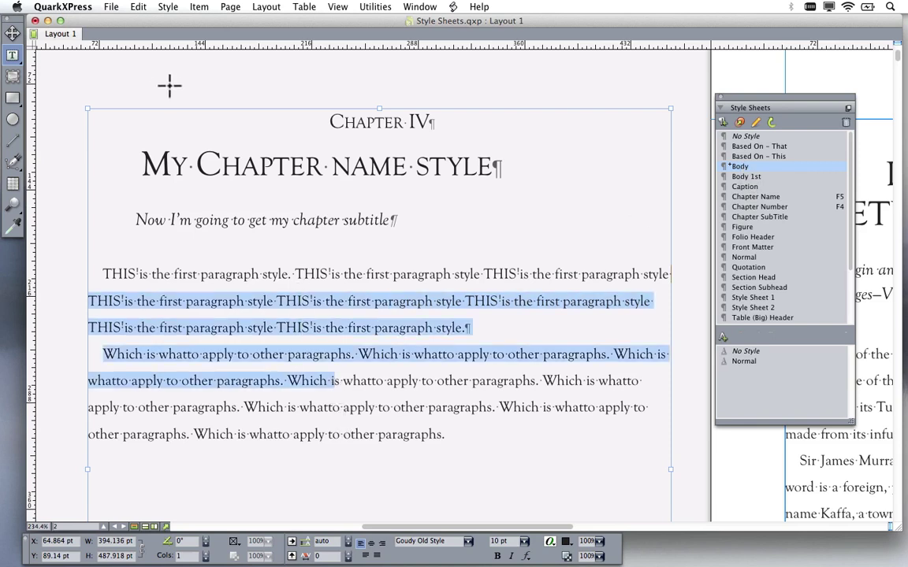
# Delete the Chapter IV text box from the pasteboard and browse the pages of the coffee book layout.
pyautogui.press('super+k')
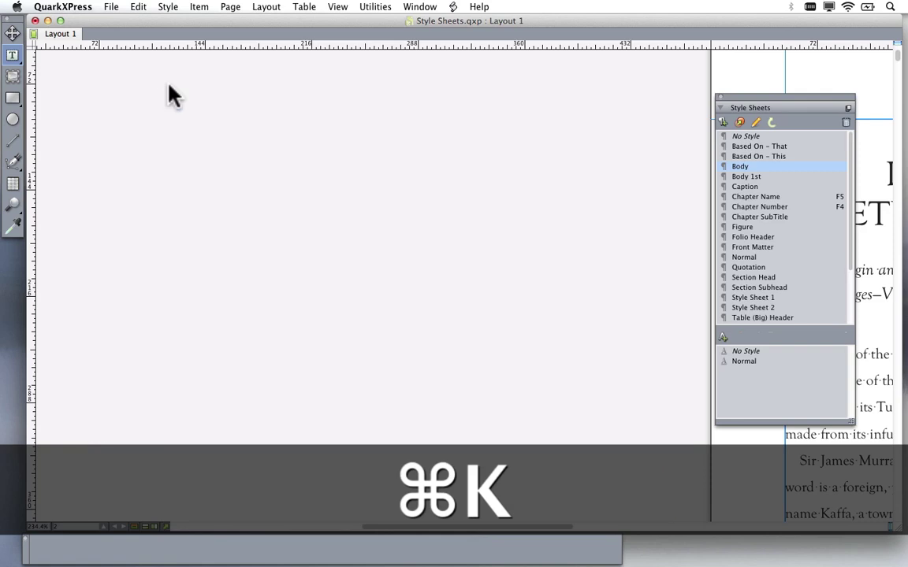
pyautogui.press('super+alt+0')
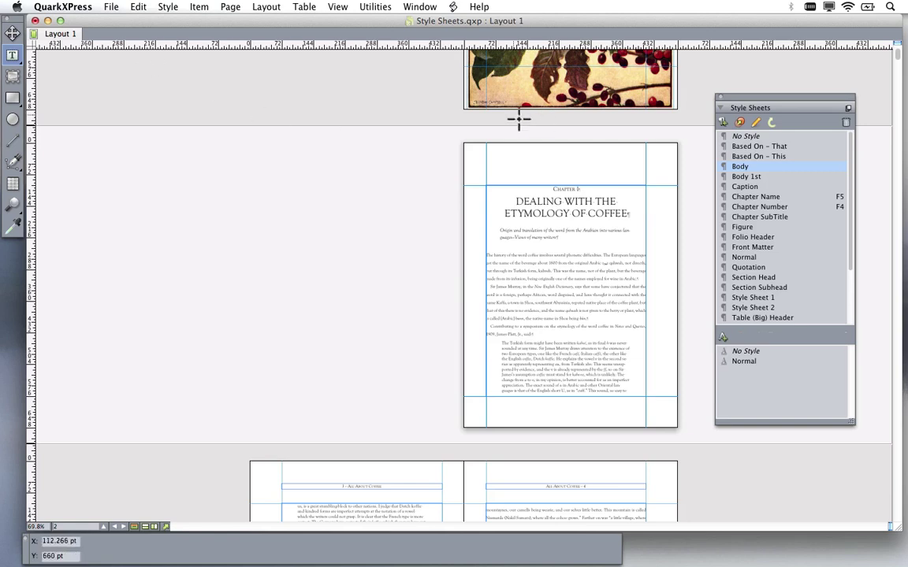
pyautogui.moveTo(561, 382); pyautogui.dragTo(276, 342)
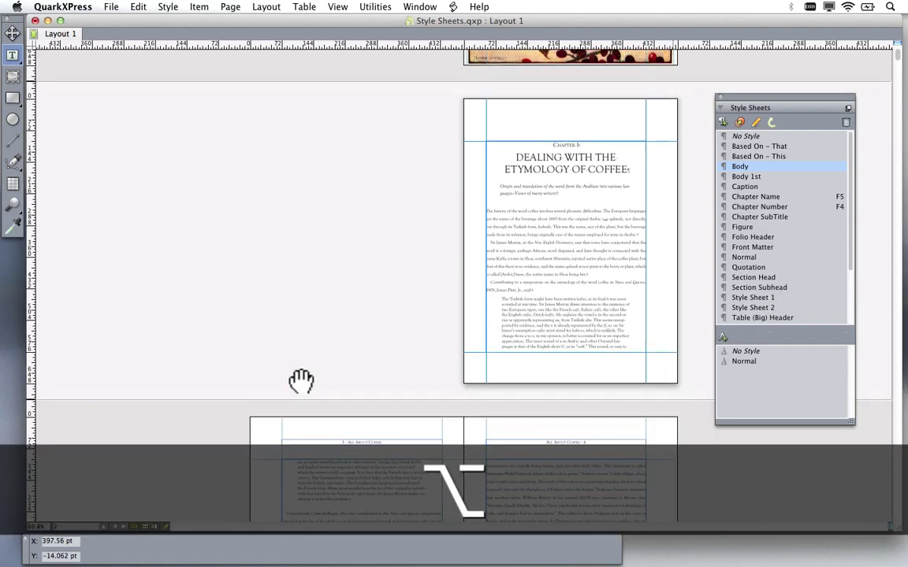
pyautogui.scroll(-10, 624, 445)
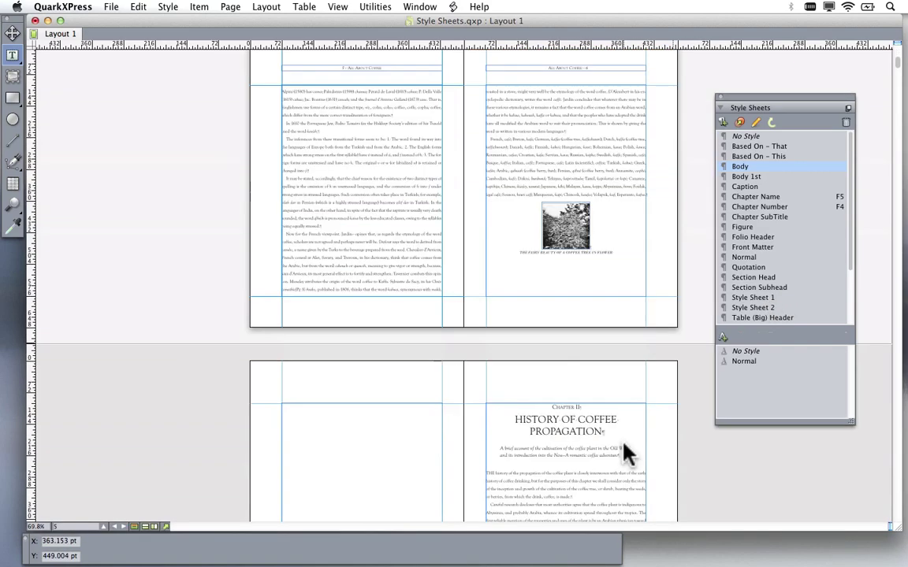
pyautogui.scroll(5, 628, 451)
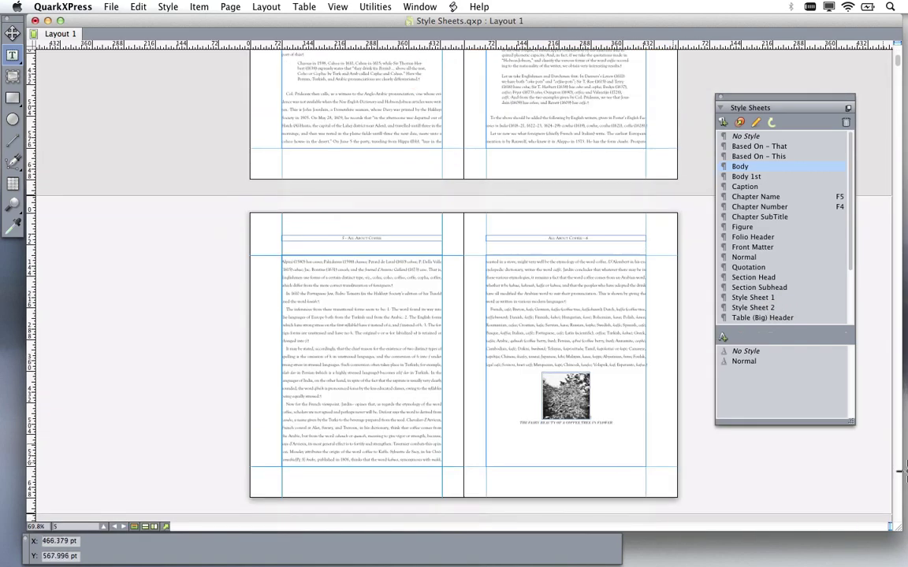
# Split the layout window vertically, then split the second view horizontally.
pyautogui.click(889, 528)
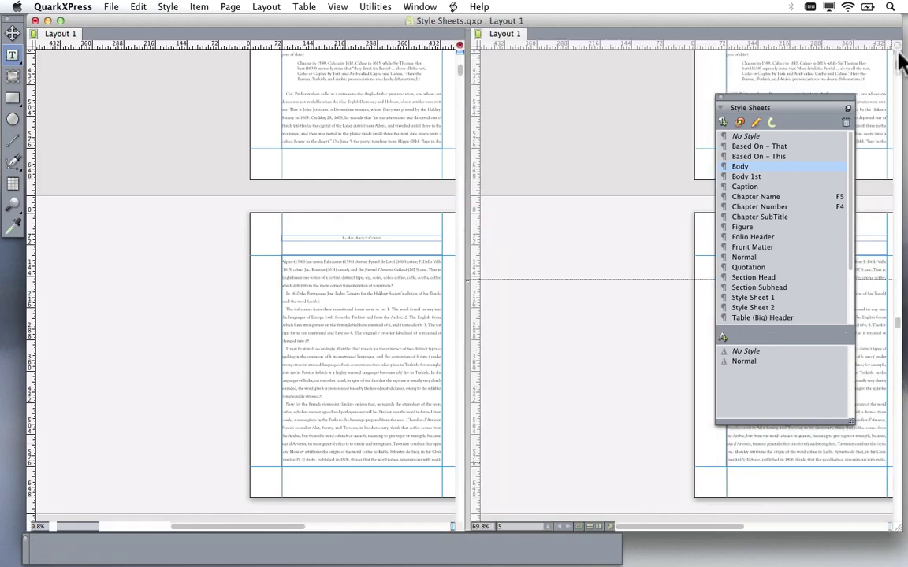
pyautogui.click(897, 53)
# Zoom the first view in on the Chapter I opening page and hide its guides and invisible characters.
pyautogui.moveTo(324, 148); pyautogui.dragTo(322, 288)
pyautogui.moveTo(154, 187); pyautogui.dragTo(364, 264)
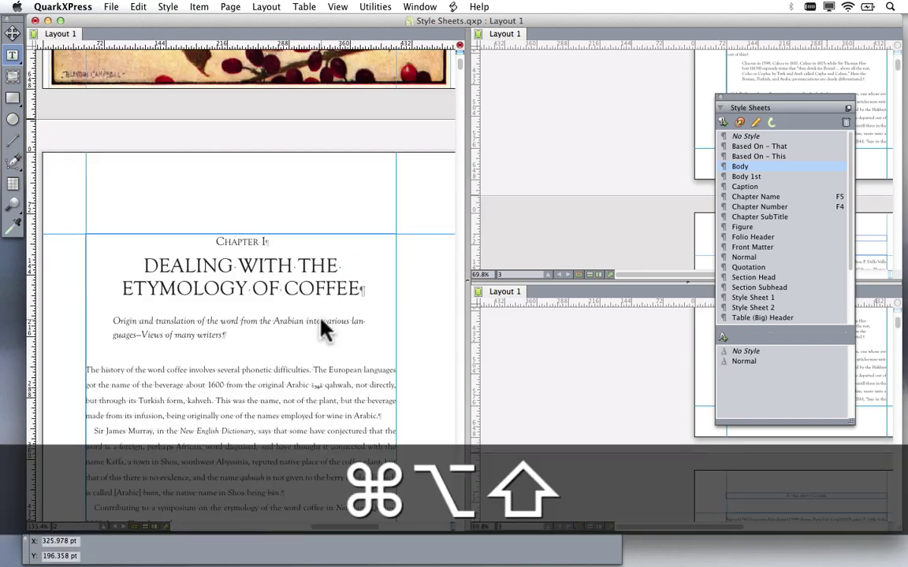
pyautogui.press('super+alt+shift+g')
# Show the Chapter II title enlarged in the second view, with the Style Sheets palette collapsed out of the way and guides and invisibles hidden.
pyautogui.moveTo(652, 232); pyautogui.dragTo(578, 216)
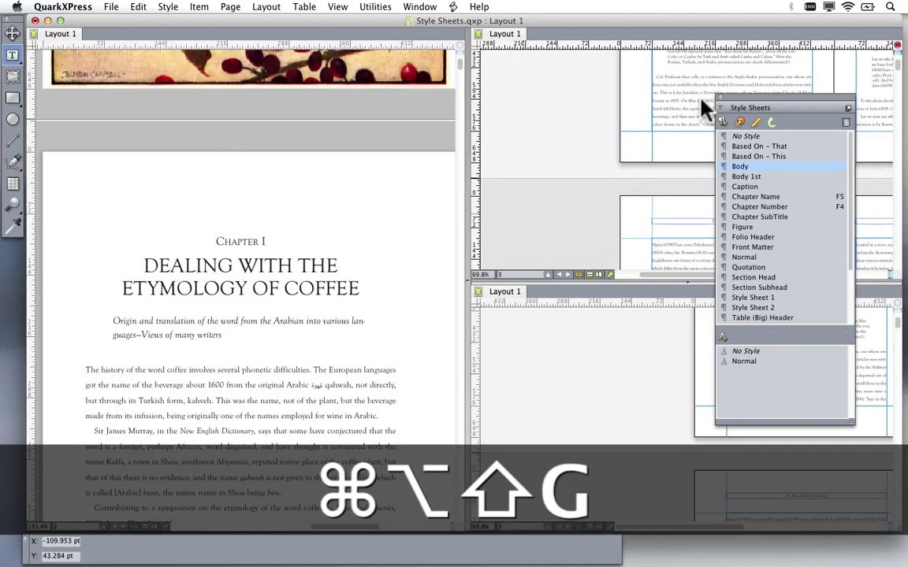
pyautogui.doubleClick(782, 97)
pyautogui.moveTo(781, 97); pyautogui.dragTo(713, 126)
pyautogui.hotkey('alt', 'pagedown')
pyautogui.hotkey('alt', 'pageup')
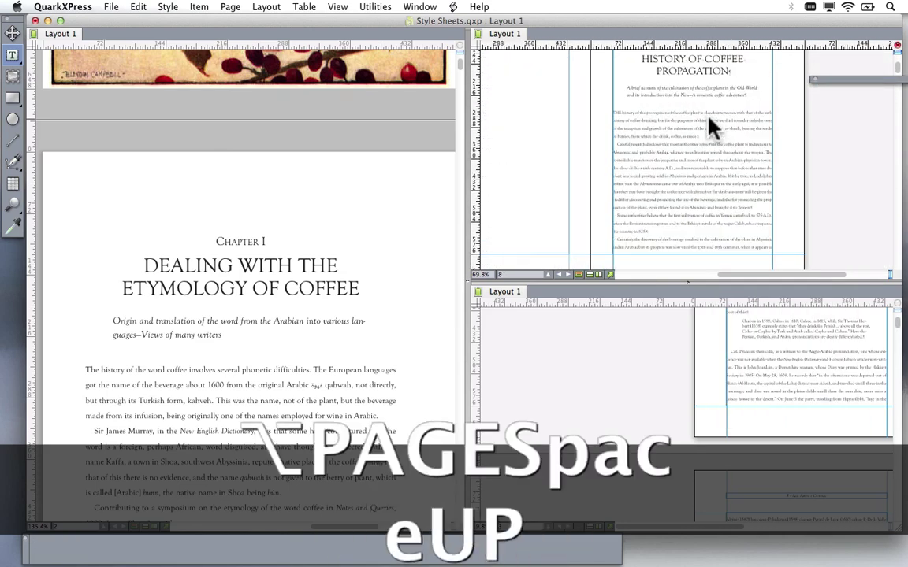
pyautogui.rightClick(695, 124)
pyautogui.rightClick(663, 163)
pyautogui.click(663, 141)
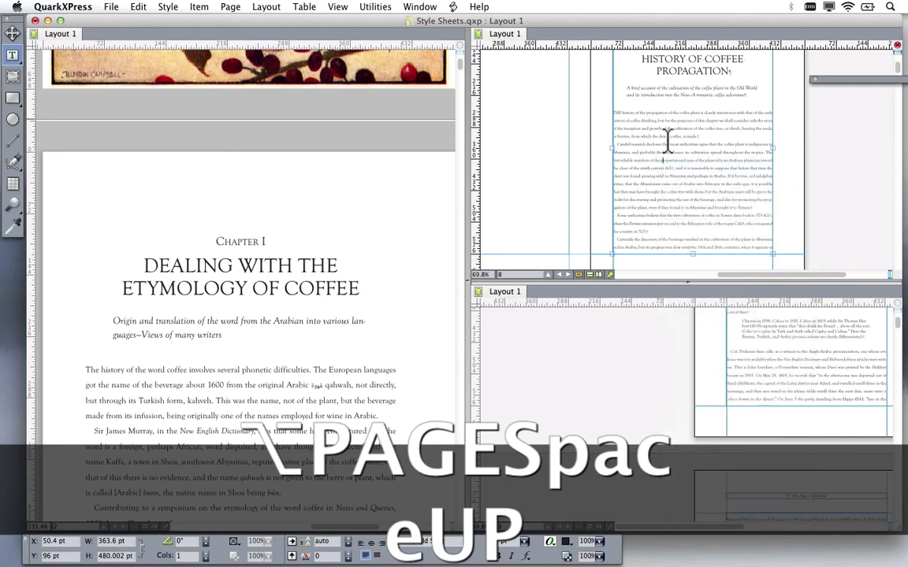
pyautogui.scroll(3, 688, 103)
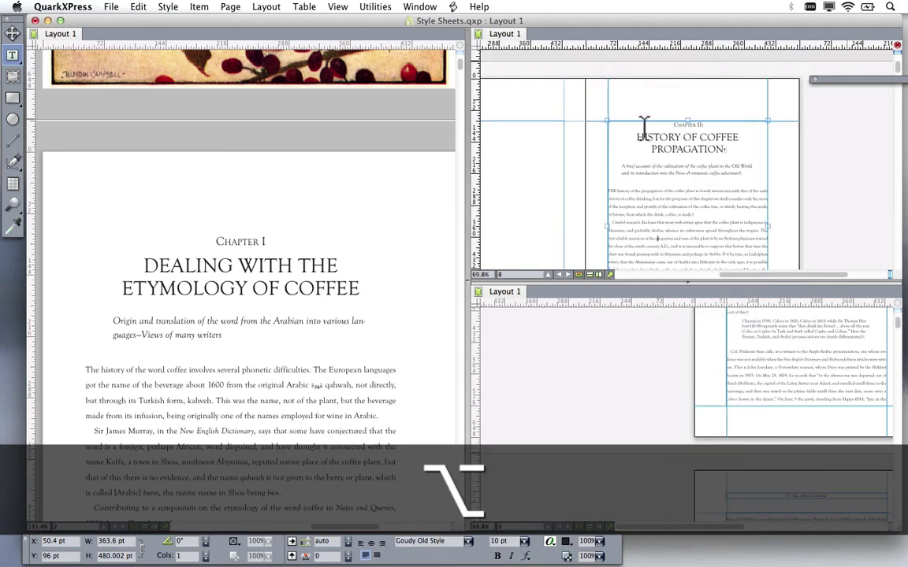
pyautogui.keyDown('ctrl'); pyautogui.keyDown('shift'); pyautogui.click(779, 175); pyautogui.keyUp('shift'); pyautogui.keyUp('ctrl')
pyautogui.press('super+alt+shift+F6')
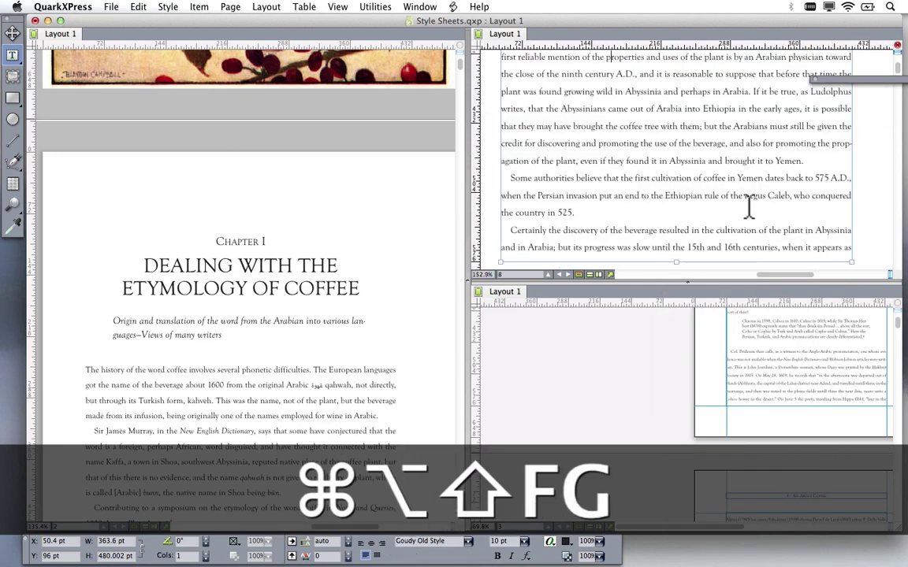
pyautogui.press('super+alt+shift+g')
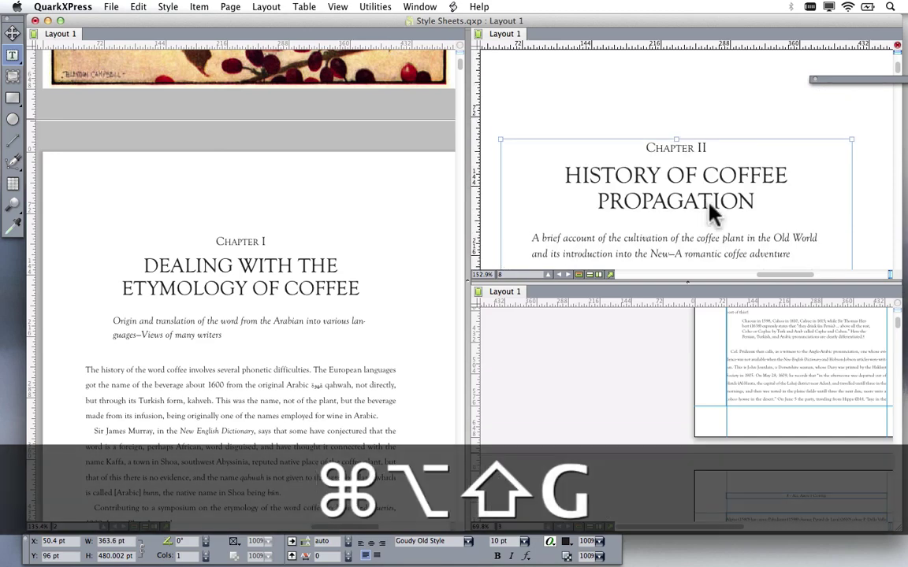
pyautogui.press('Escape')
# Show the Chapter III title enlarged in the third view, with guides and invisible characters hidden.
pyautogui.moveTo(782, 442); pyautogui.dragTo(691, 382)
pyautogui.hotkey('alt', 'pagedown')
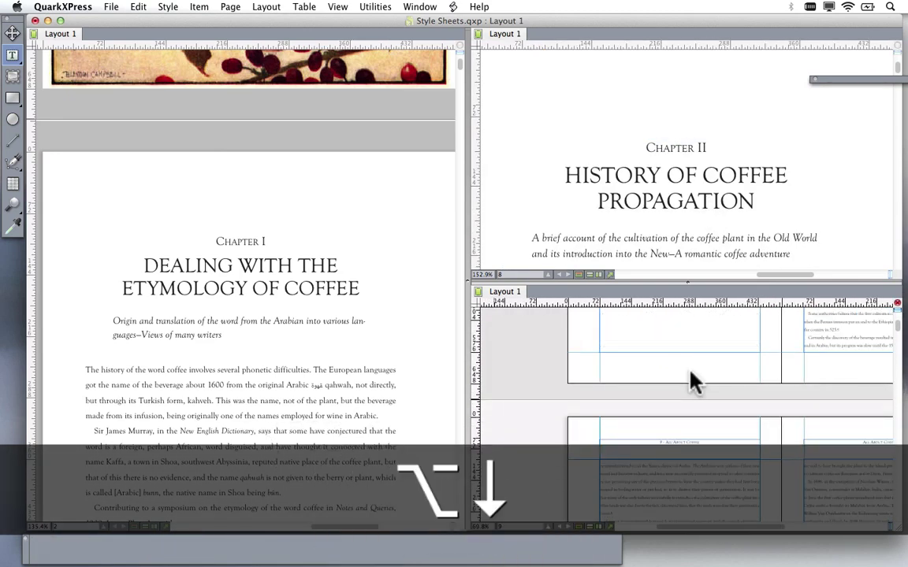
pyautogui.hotkey('alt', 'pagedown')
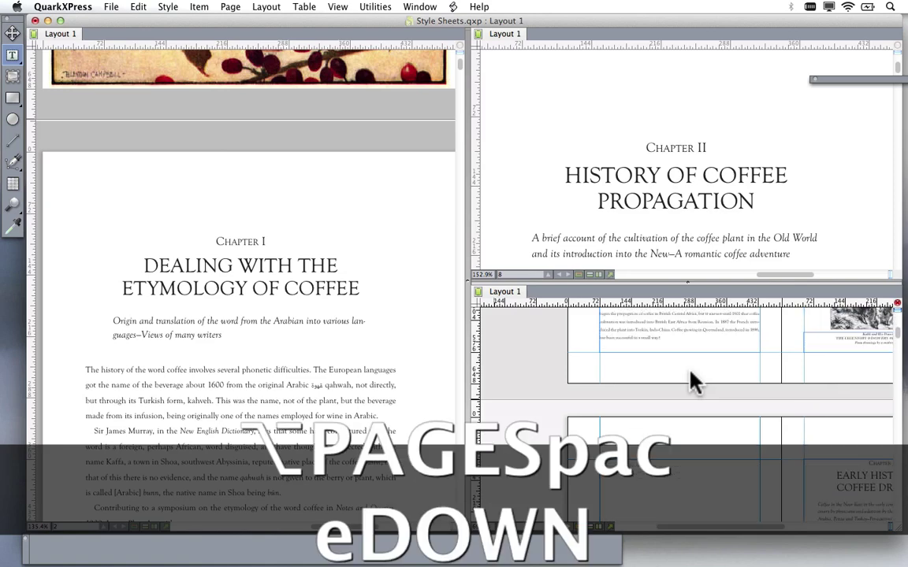
pyautogui.moveTo(869, 471); pyautogui.dragTo(778, 456)
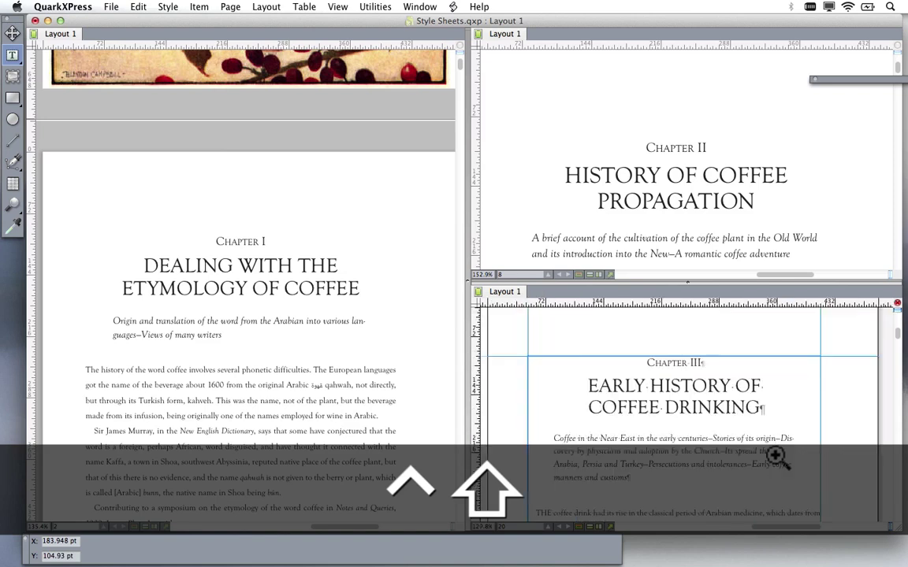
pyautogui.press('super+alt+shift+g')
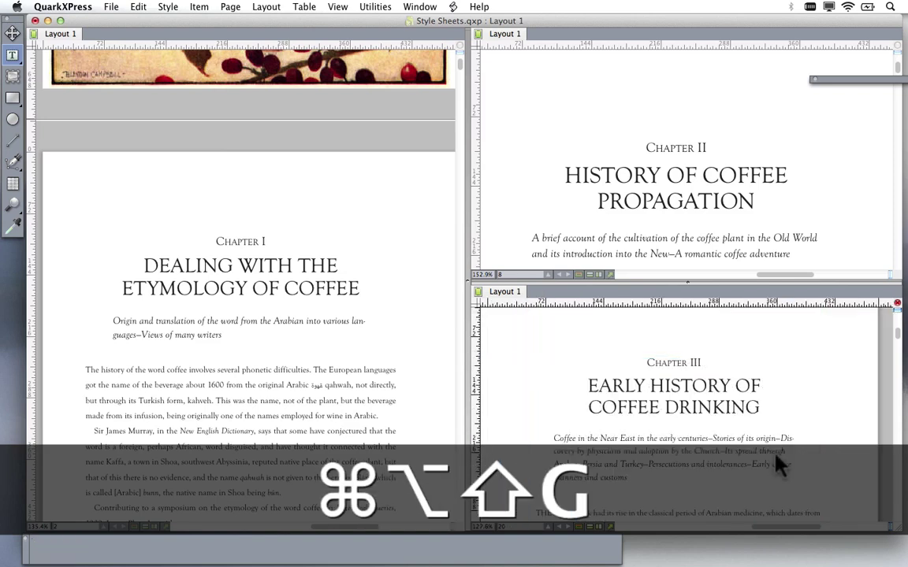
pyautogui.click(701, 412)
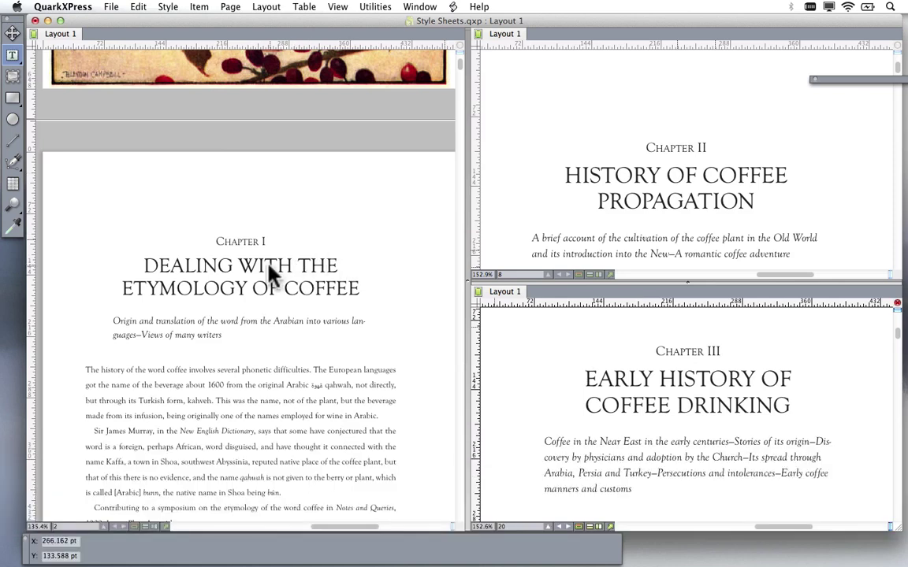
# Bring the Style Sheets palette beside Chapter I, select part of its title, and check the commands available for the Chapter Name style sheet.
pyautogui.moveTo(232, 241); pyautogui.dragTo(242, 241)
pyautogui.moveTo(836, 81); pyautogui.dragTo(414, 124)
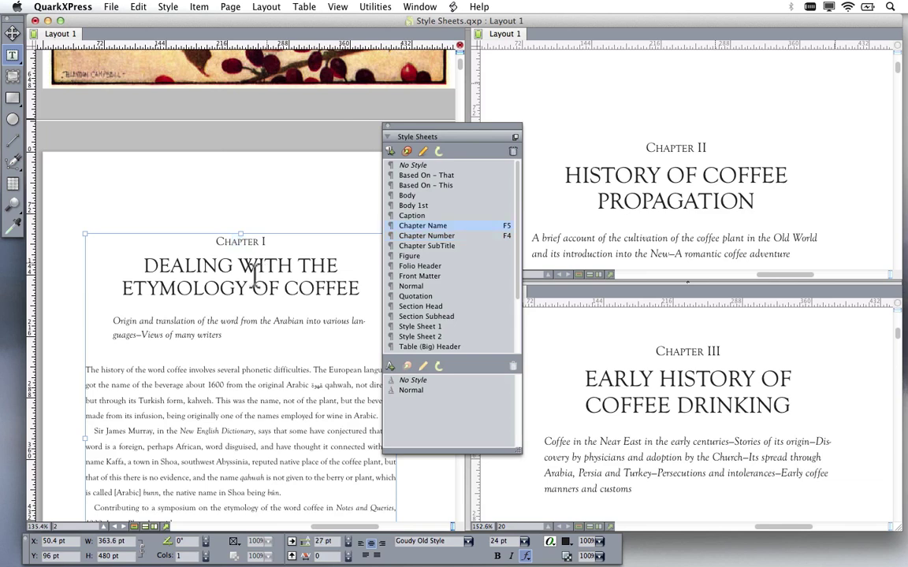
pyautogui.moveTo(181, 266); pyautogui.dragTo(253, 269)
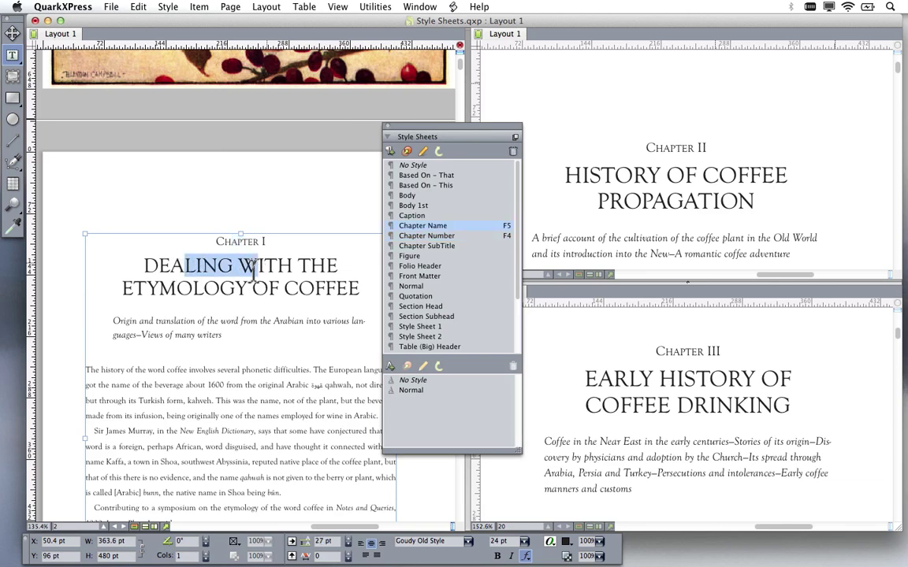
pyautogui.rightClick(426, 226)
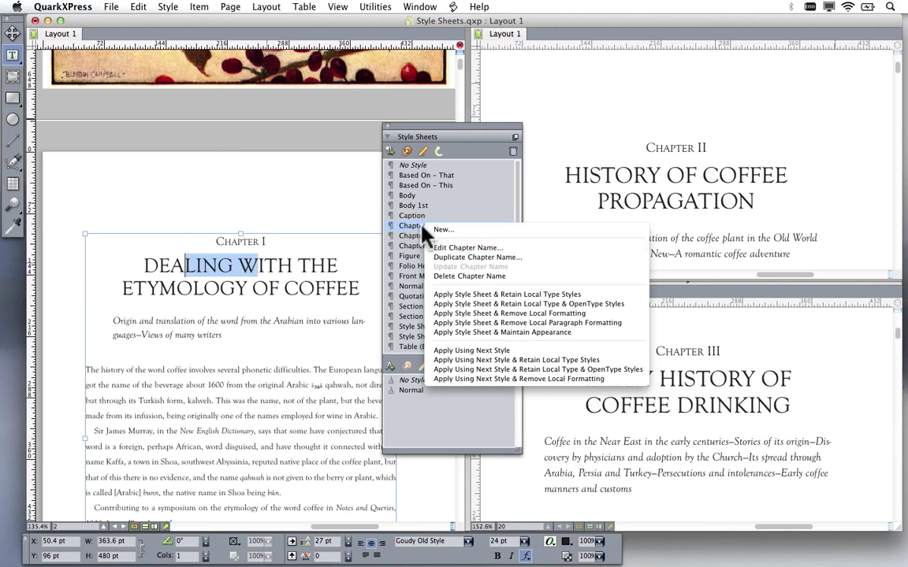
pyautogui.click(415, 236)
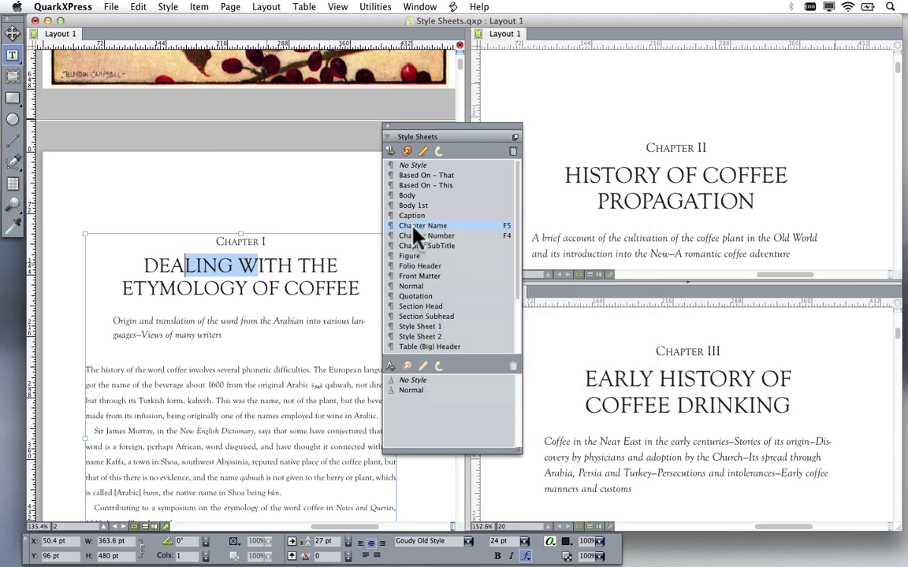
# Open the Chapter Name style sheet for editing and review its General, Formats, Tabs and Rules settings.
pyautogui.click(423, 152)
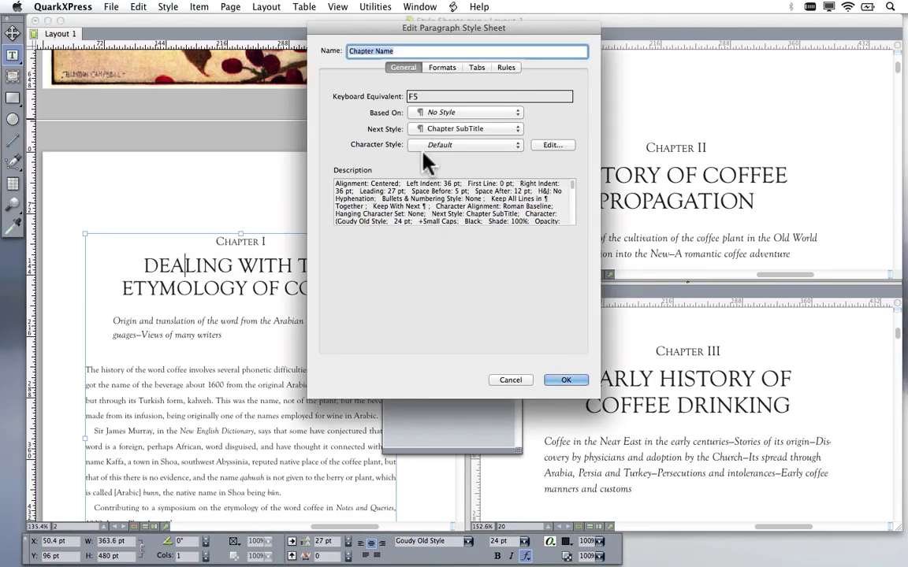
pyautogui.moveTo(403, 29); pyautogui.dragTo(402, 108)
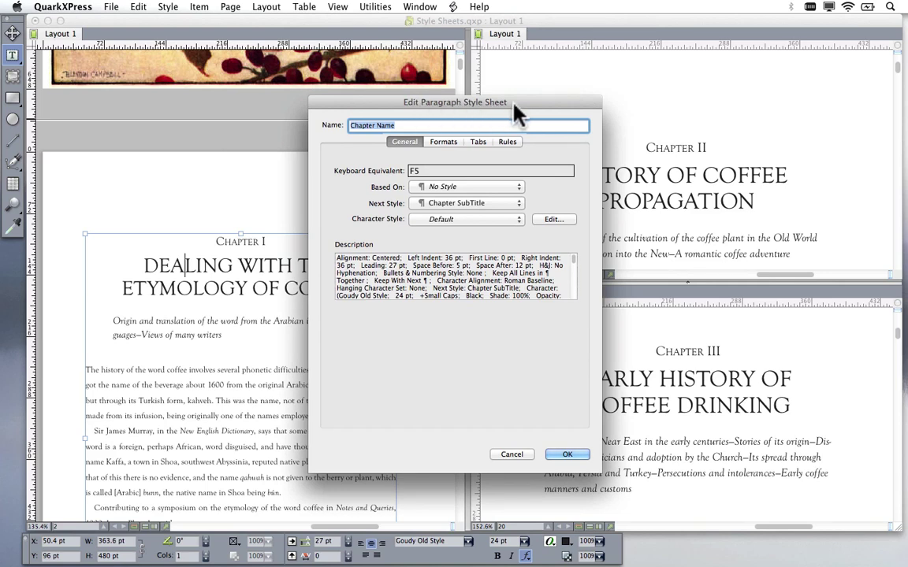
pyautogui.click(450, 142)
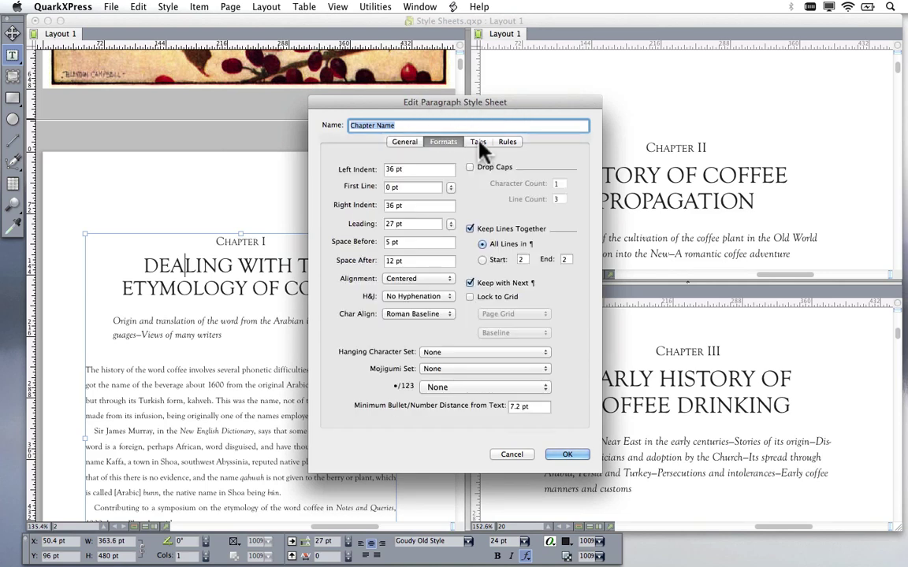
pyautogui.click(483, 145)
pyautogui.click(508, 144)
pyautogui.click(480, 144)
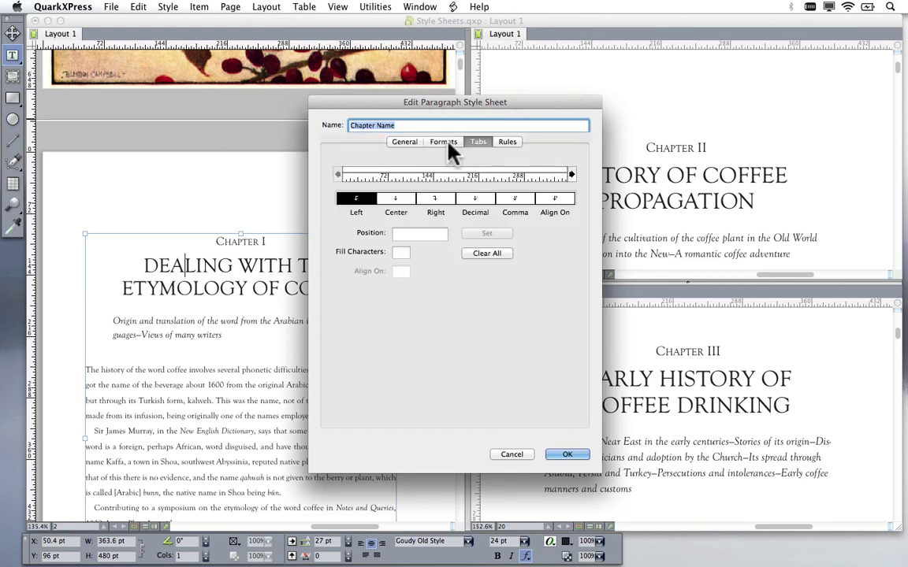
pyautogui.click(443, 144)
pyautogui.click(405, 143)
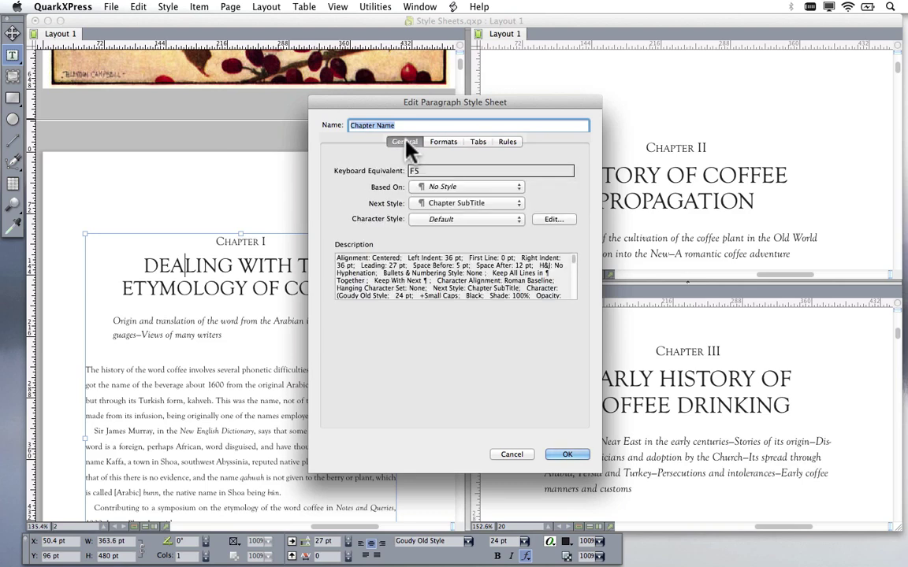
pyautogui.click(442, 142)
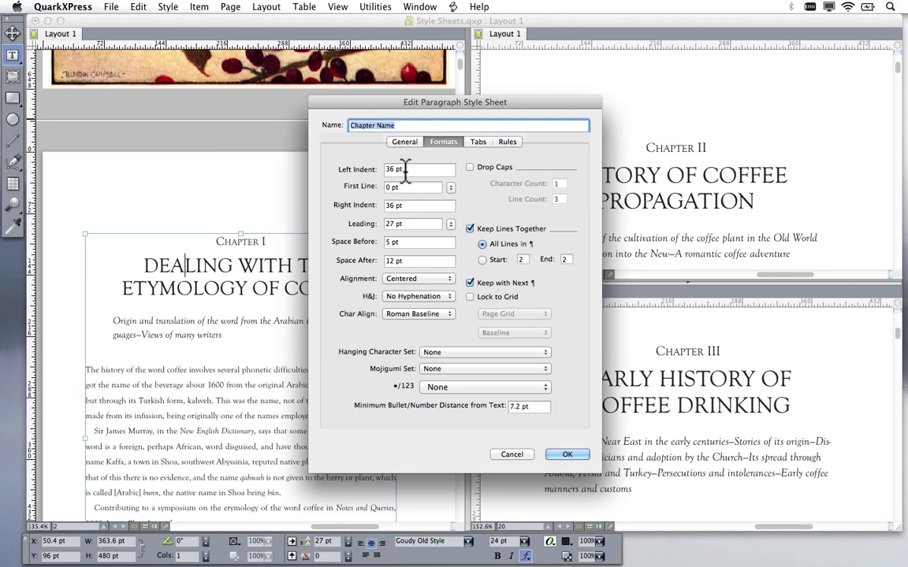
# Set the Chapter Name style sheet's alignment to Left and save the style sheet.
pyautogui.moveTo(407, 105); pyautogui.dragTo(562, 107)
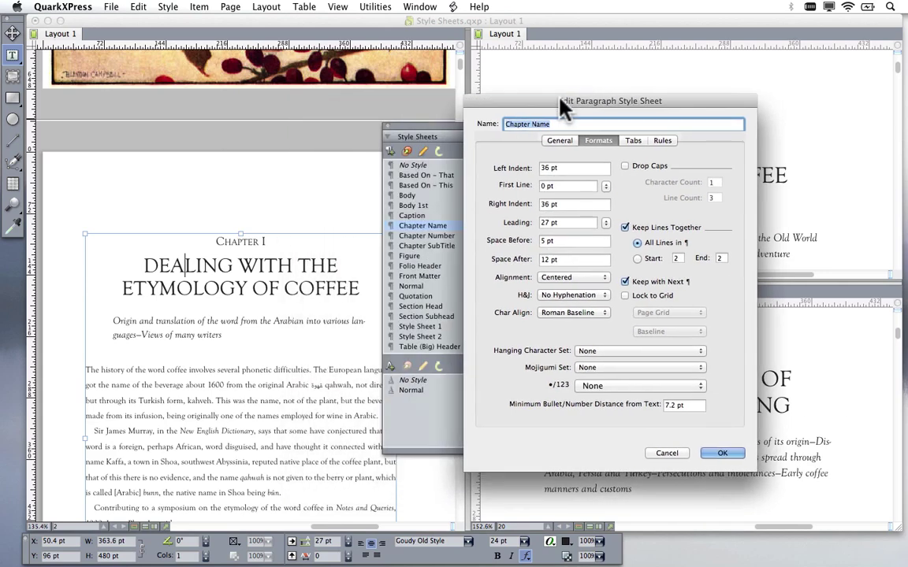
pyautogui.click(560, 168)
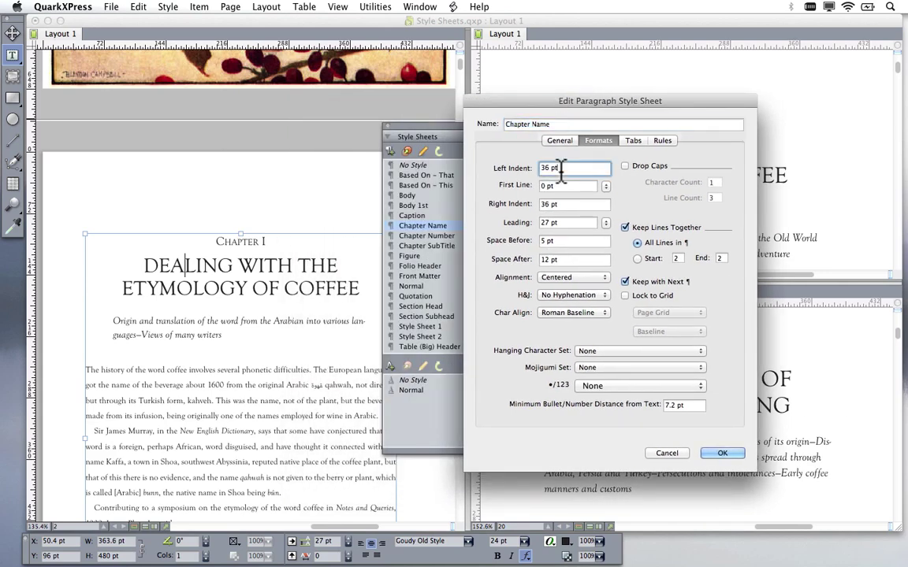
pyautogui.click(561, 277)
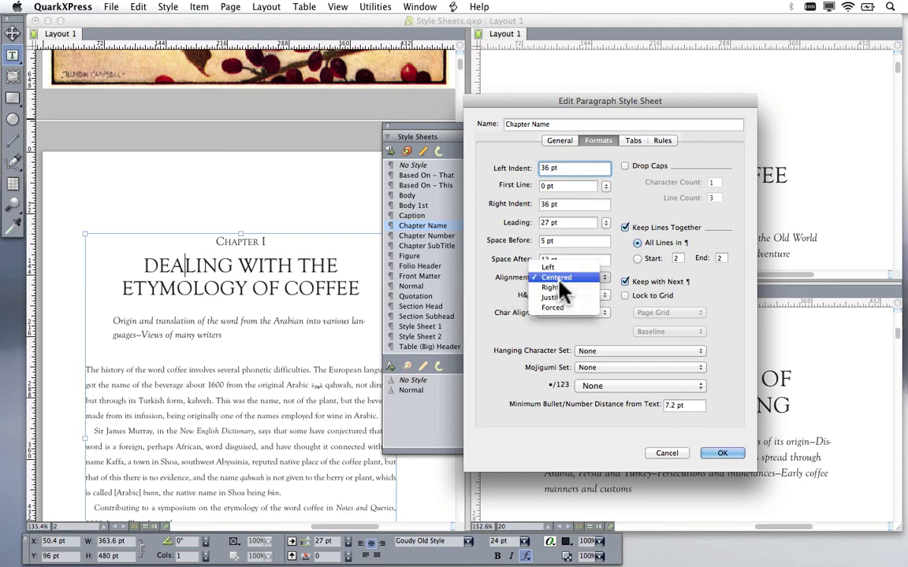
pyautogui.click(550, 267)
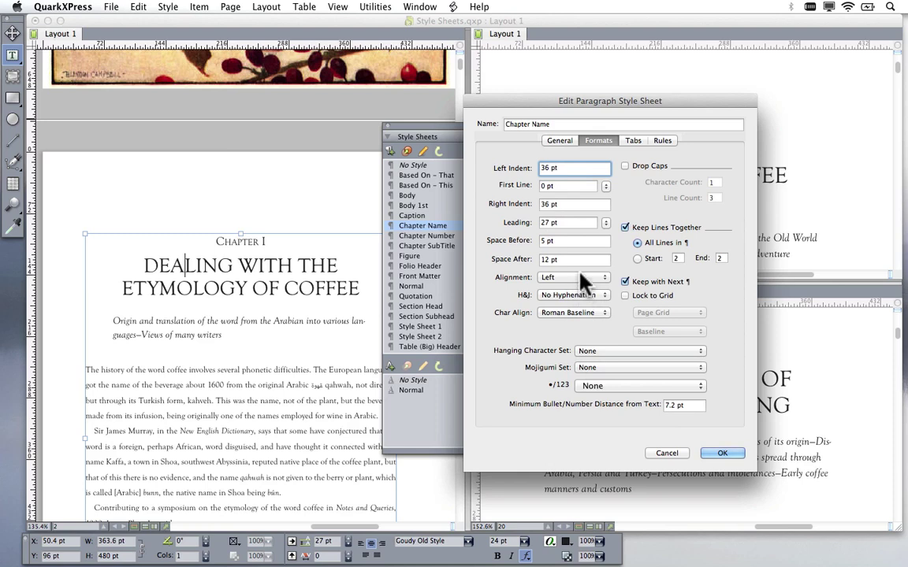
pyautogui.tripleClick(563, 168)
pyautogui.click(713, 453)
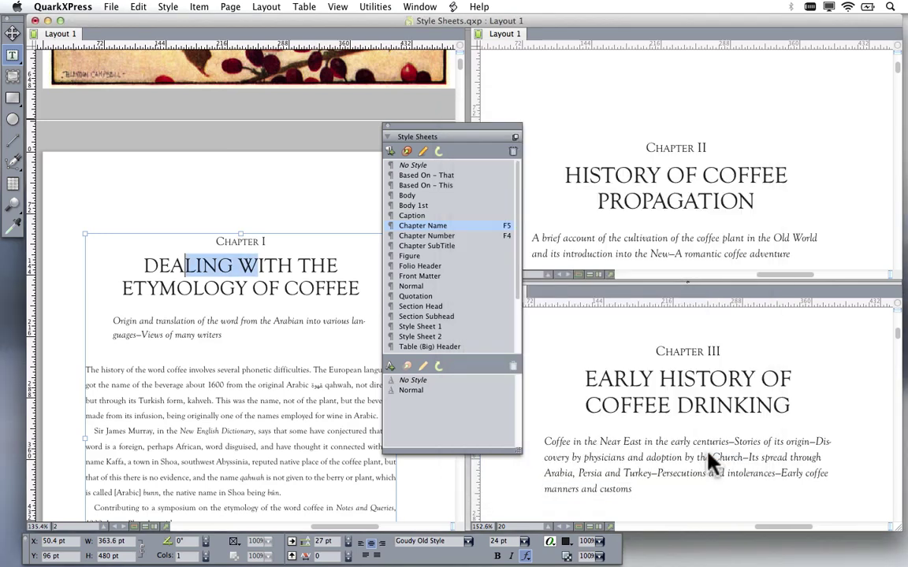
# Collapse the Style Sheets palette to compare the three chapter titles, and undo the style sheet edit.
pyautogui.doubleClick(498, 135)
pyautogui.moveTo(464, 126); pyautogui.dragTo(427, 109)
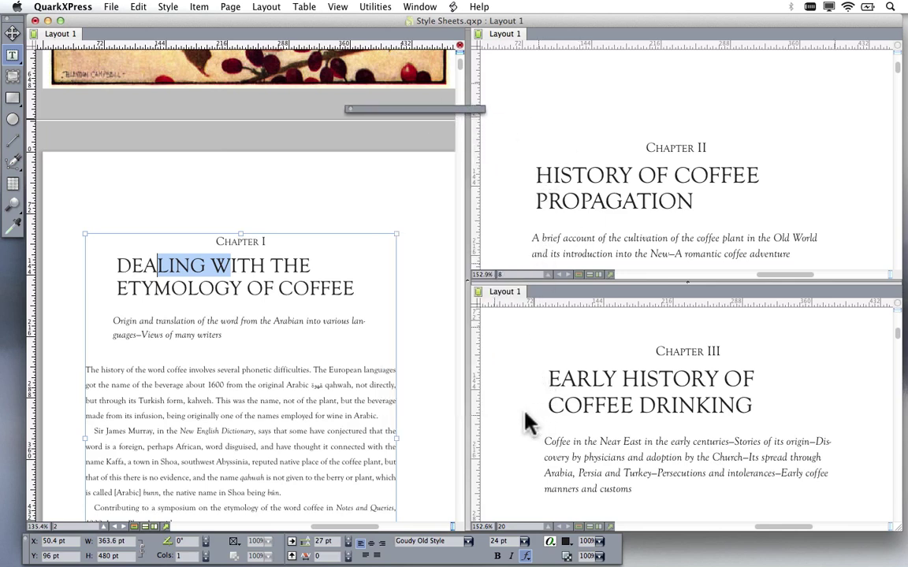
pyautogui.press('super+z')
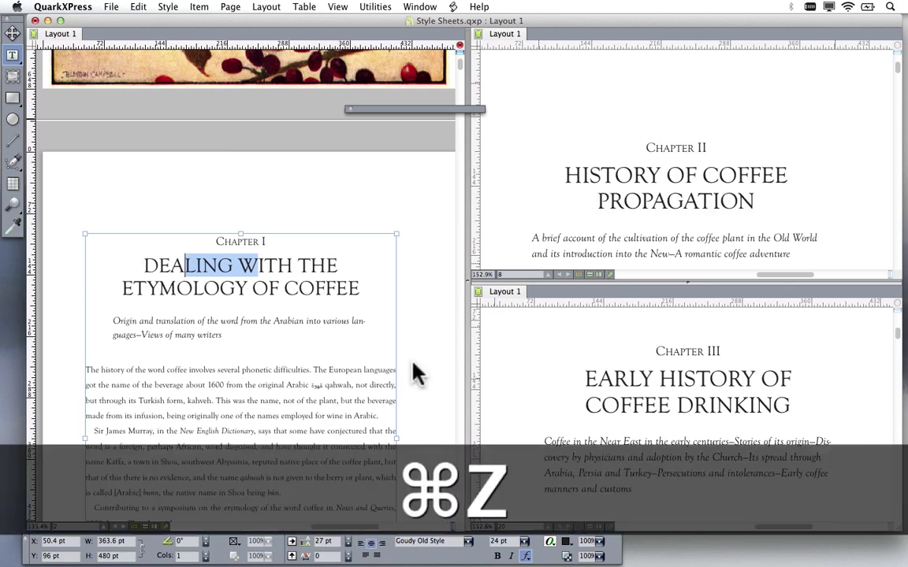
pyautogui.moveTo(378, 109); pyautogui.dragTo(413, 110)
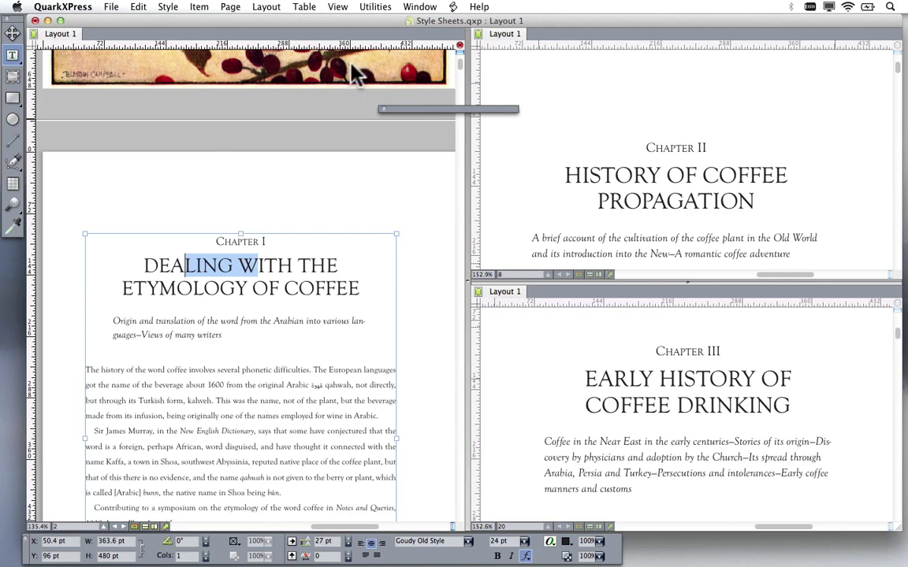
# Open the project's Style Sheets dialog and examine the filter options for which style sheets it lists.
pyautogui.click(139, 8)
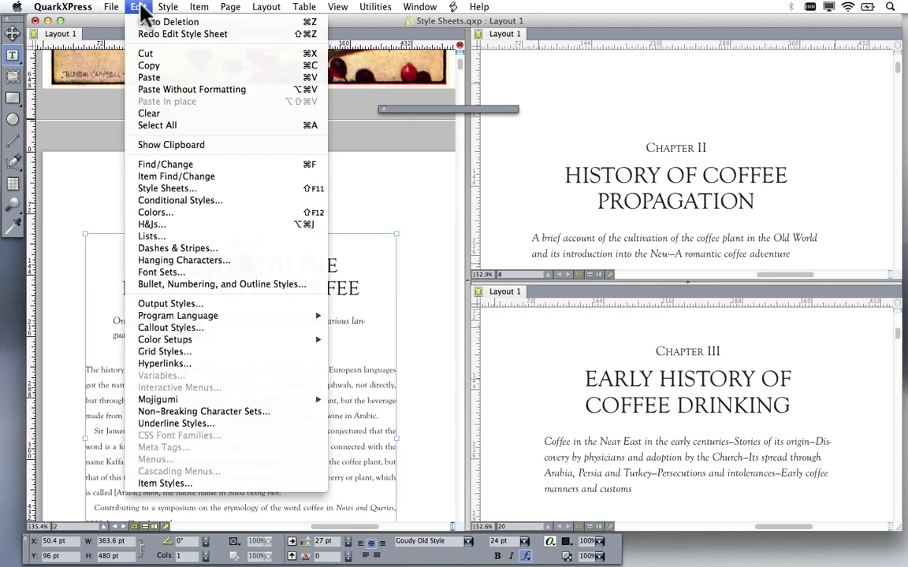
pyautogui.click(176, 192)
pyautogui.moveTo(423, 126); pyautogui.dragTo(372, 86)
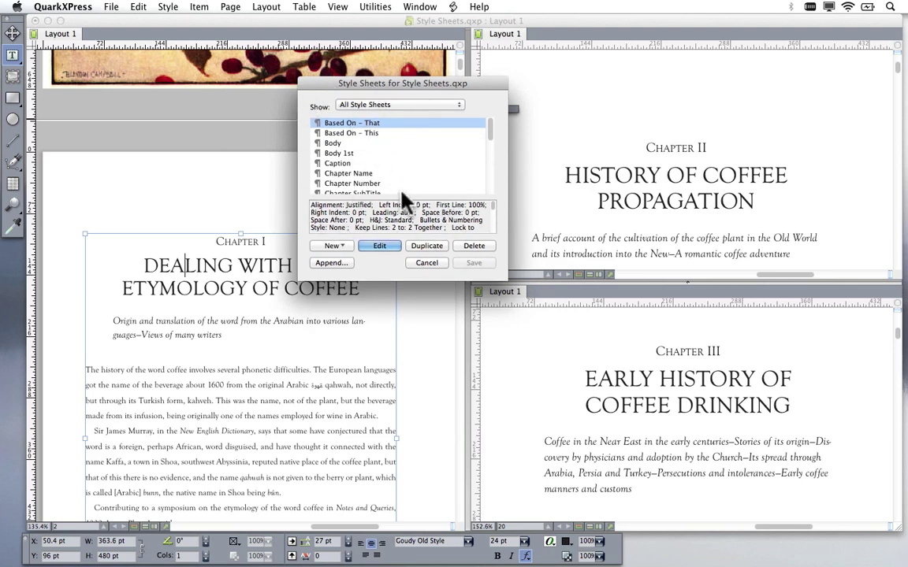
pyautogui.click(406, 109)
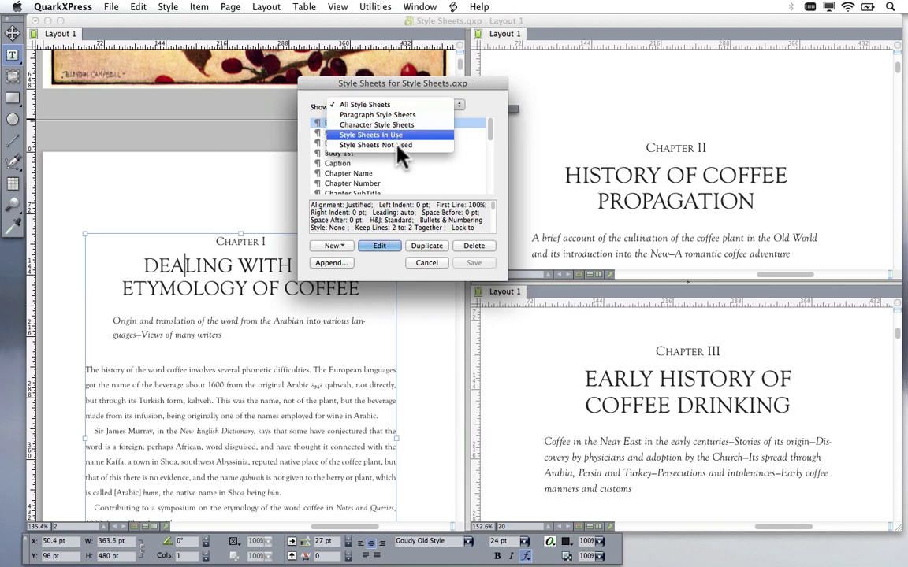
pyautogui.click(432, 192)
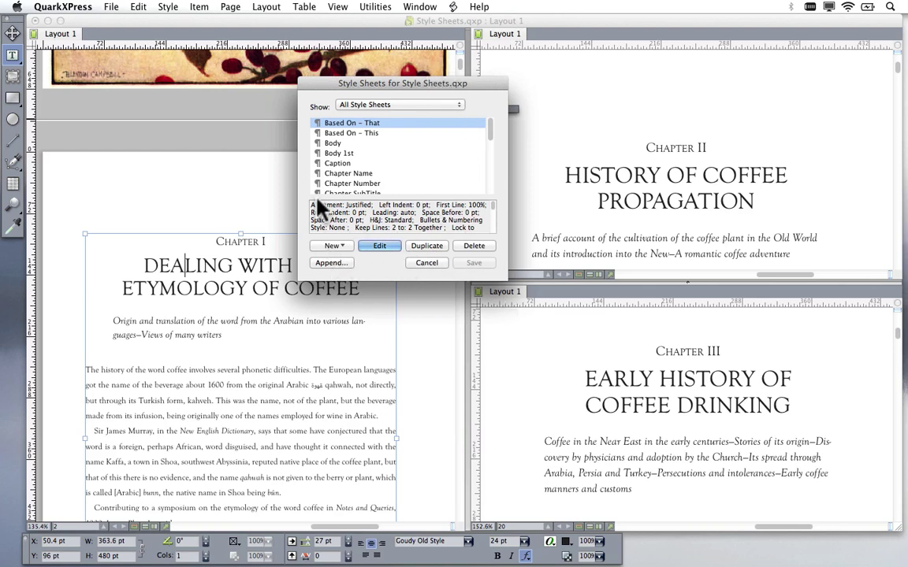
pyautogui.moveTo(433, 88); pyautogui.dragTo(456, 117)
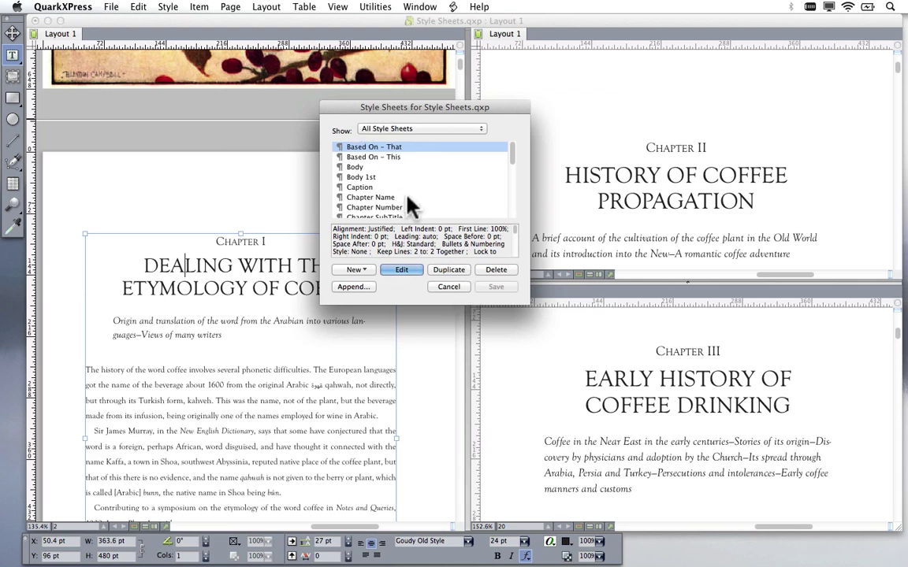
# Close the Style Sheets dialog without saving and expand the Style Sheets palette, placing it clear of the Chapter I title.
pyautogui.click(457, 289)
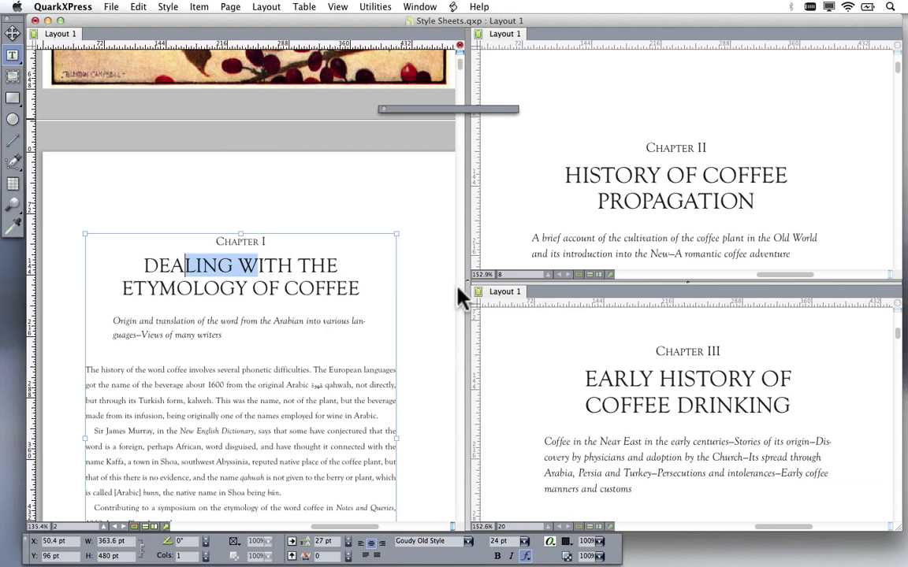
pyautogui.click(434, 109)
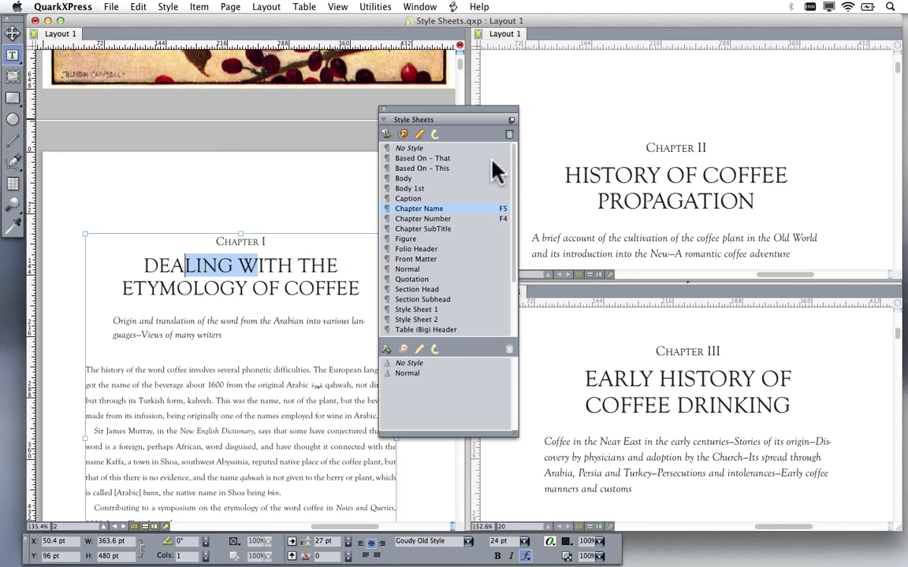
pyautogui.moveTo(482, 118); pyautogui.dragTo(531, 85)
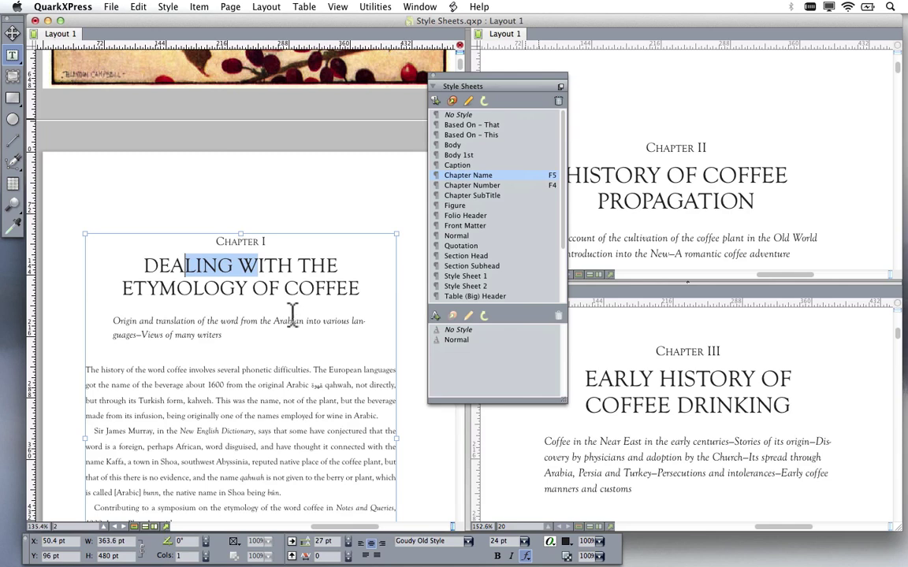
# Left-align the Chapter I title and colour it Red (CMYK) as local formatting.
pyautogui.moveTo(142, 266); pyautogui.dragTo(361, 290)
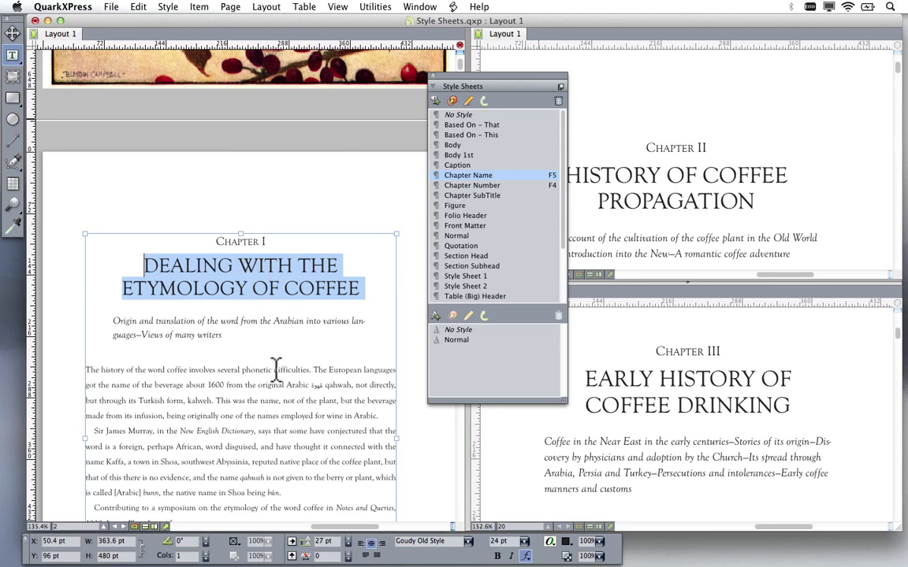
pyautogui.hotkey('ctrl', 'shift')
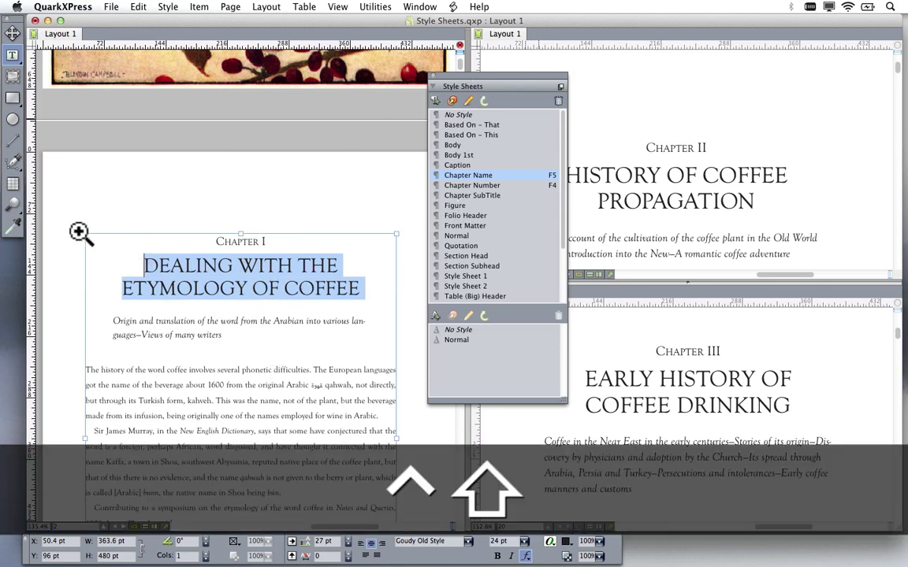
pyautogui.click(375, 349)
pyautogui.moveTo(489, 80); pyautogui.dragTo(552, 81)
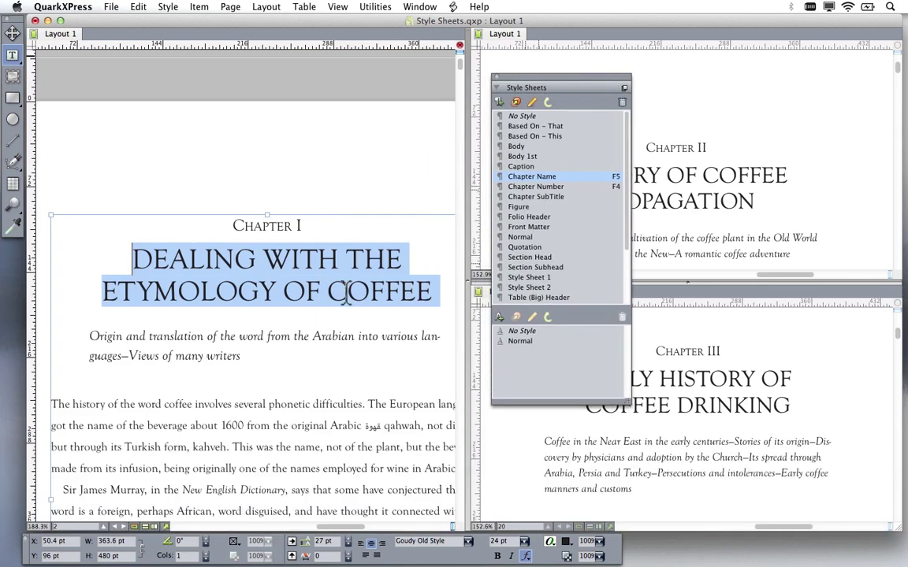
pyautogui.click(360, 544)
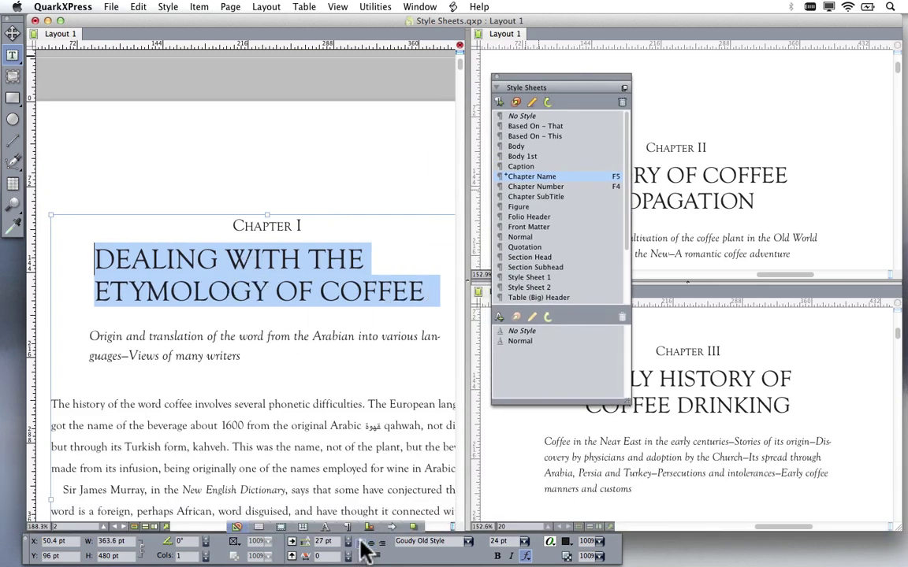
pyautogui.click(567, 541)
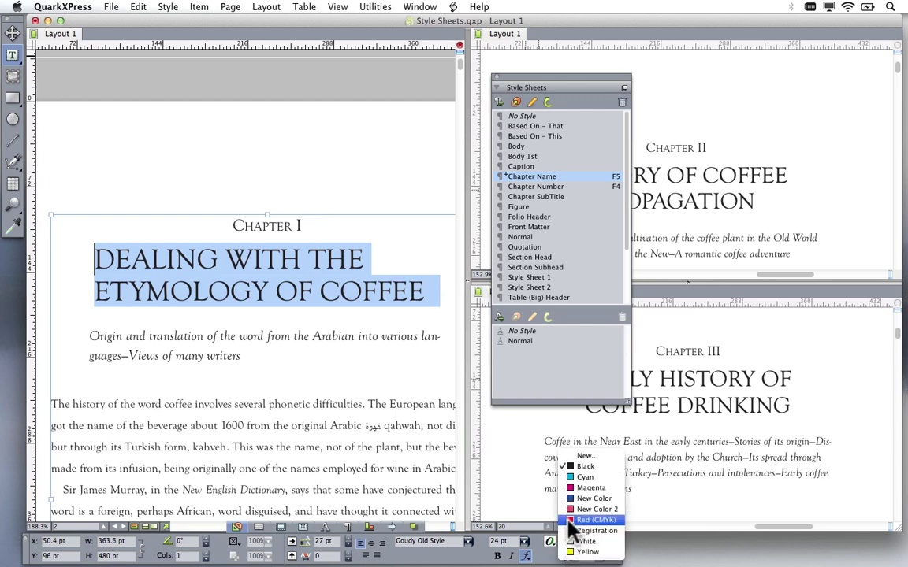
pyautogui.click(569, 521)
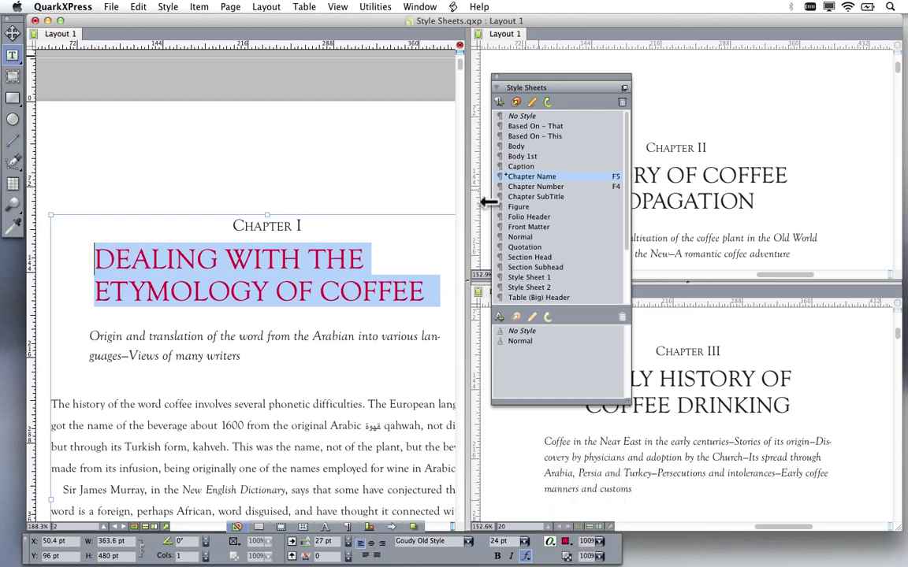
# Compare how the Style Sheets palette marks Chapter Name with the red Chapter I title deselected and partly reselected.
pyautogui.click(272, 168)
pyautogui.moveTo(559, 93); pyautogui.dragTo(428, 106)
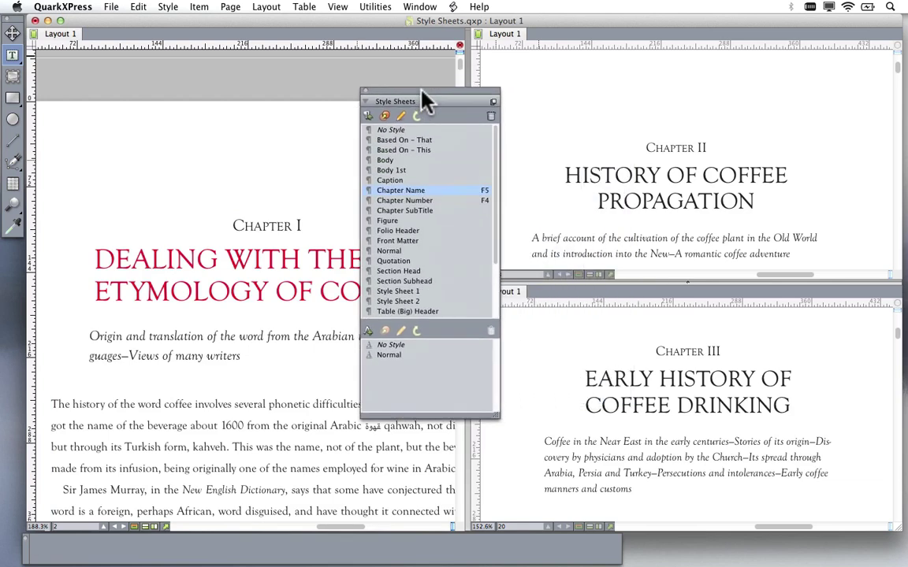
pyautogui.tripleClick(262, 272)
pyautogui.moveTo(196, 260); pyautogui.dragTo(280, 260)
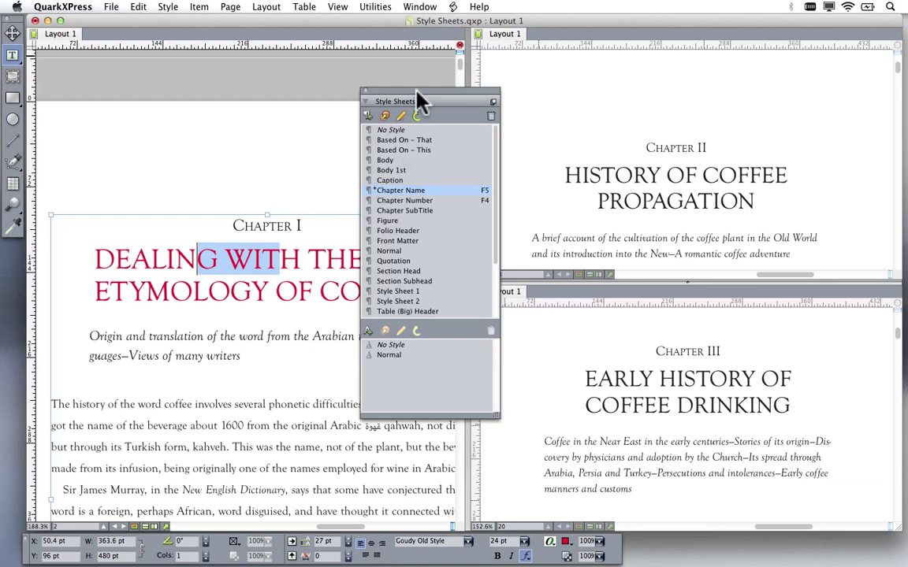
# Make the word WITH in the Chapter I title italic and bold.
pyautogui.moveTo(408, 100); pyautogui.dragTo(500, 102)
pyautogui.click(289, 323)
pyautogui.doubleClick(243, 253)
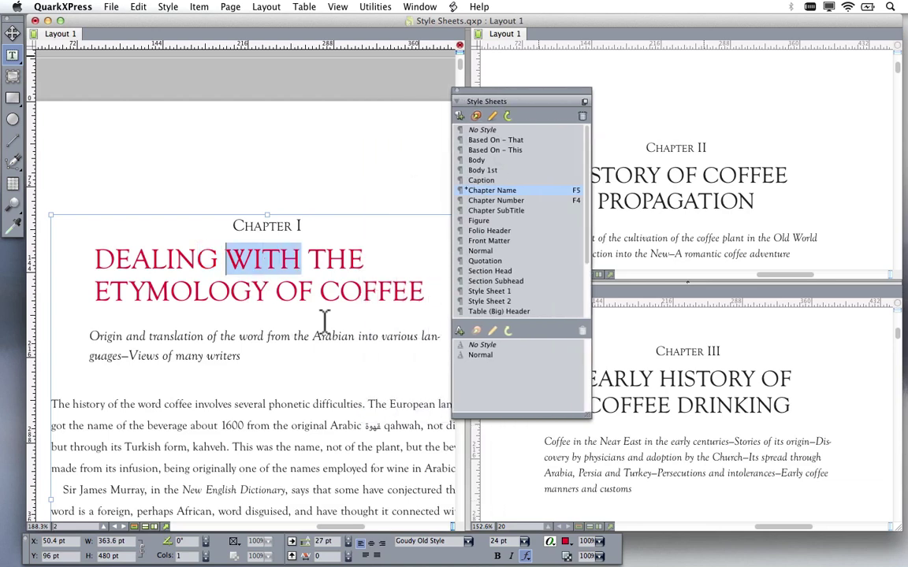
pyautogui.press('super+shift+i')
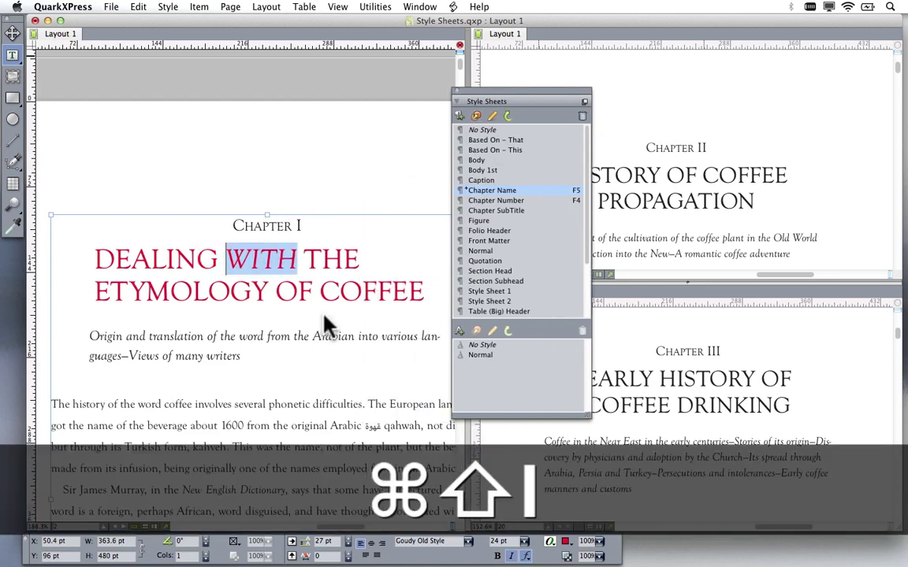
pyautogui.press('super+shift+b')
# Undo the bold, italic and red colour changes made to the Chapter I title.
pyautogui.press('super+z')
pyautogui.press('super+z')
pyautogui.press('super+z')
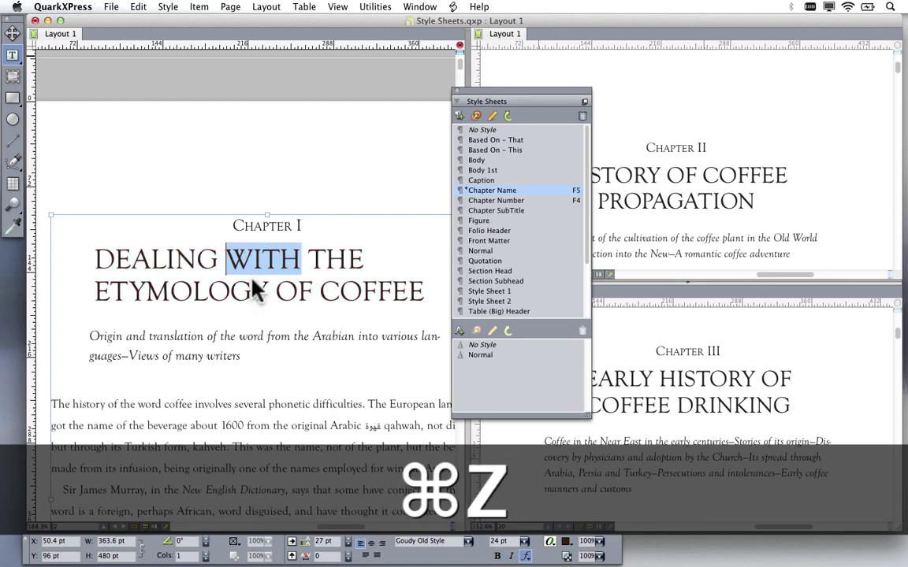
pyautogui.press('super+shift+y')
pyautogui.press('super+z')
# Recolour the whole left-aligned Chapter I title Red (CMYK).
pyautogui.moveTo(252, 257); pyautogui.dragTo(155, 254)
pyautogui.moveTo(95, 259); pyautogui.dragTo(438, 300)
pyautogui.click(566, 556)
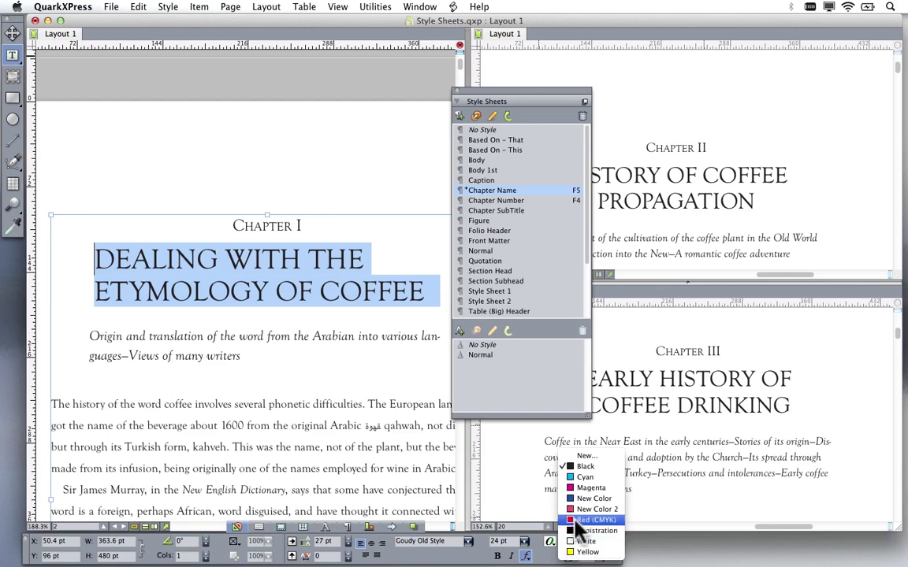
pyautogui.click(556, 513)
# Examine the local-change mark beside Chapter Name in the Style Sheets palette for different parts of the Chapter I title.
pyautogui.click(237, 257)
pyautogui.moveTo(197, 257); pyautogui.dragTo(252, 256)
pyautogui.moveTo(166, 258); pyautogui.dragTo(256, 268)
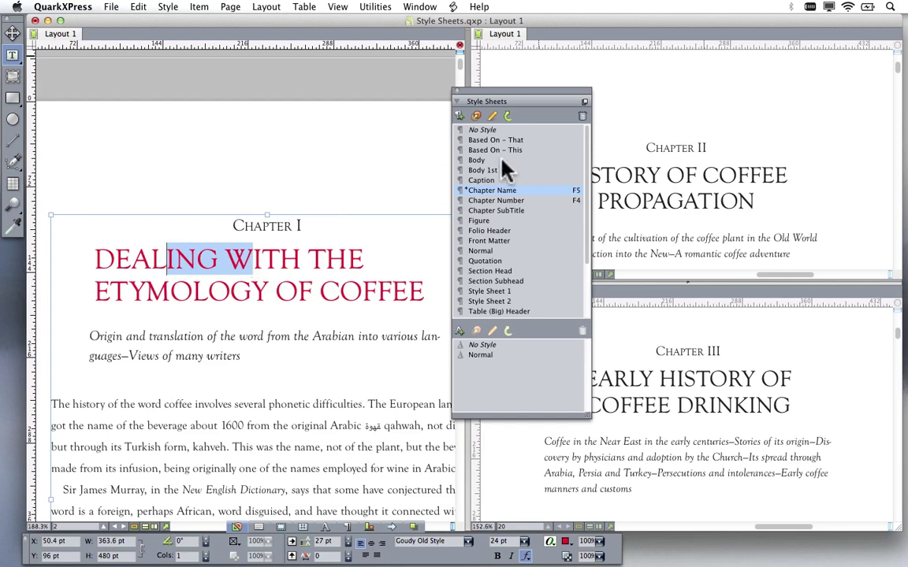
pyautogui.click(228, 257)
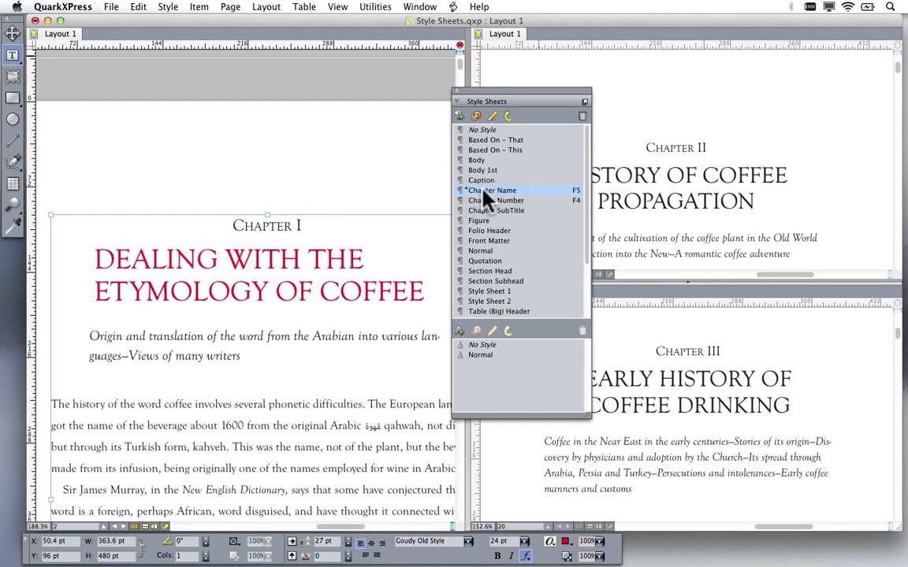
pyautogui.press('shift')
# Update the Chapter Name style sheet from the Chapter I title's formatting and collapse the palette to compare all three chapter titles.
pyautogui.moveTo(103, 258); pyautogui.dragTo(424, 293)
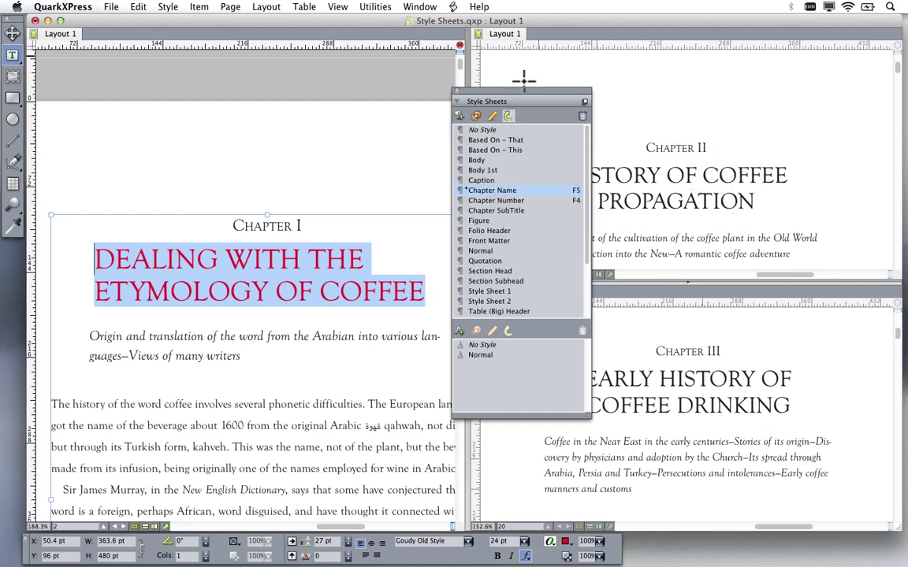
pyautogui.moveTo(520, 92); pyautogui.dragTo(466, 99)
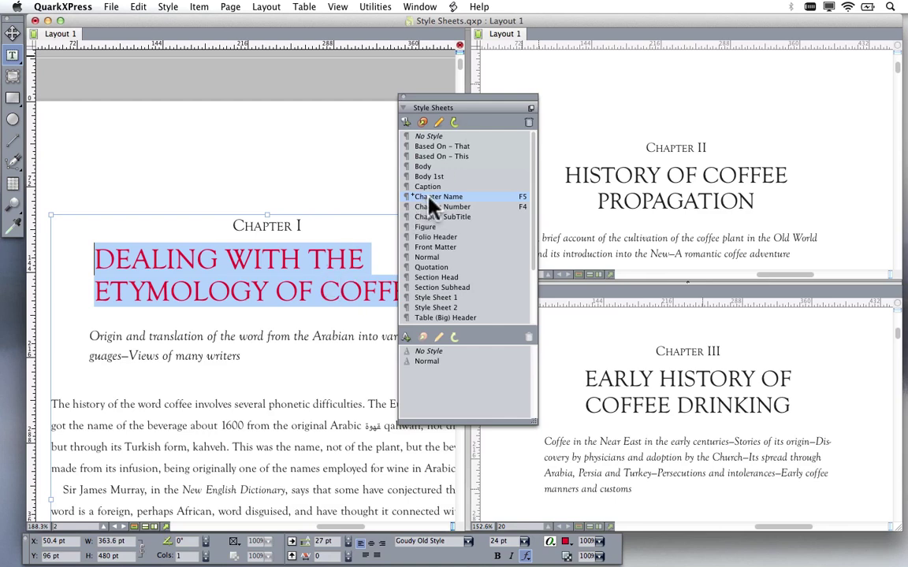
pyautogui.click(453, 122)
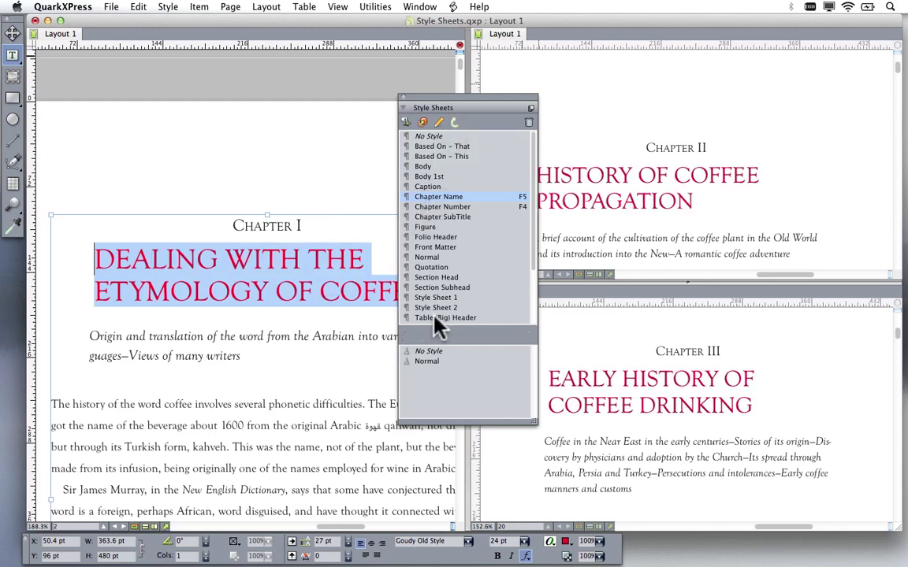
pyautogui.doubleClick(491, 96)
pyautogui.moveTo(494, 103); pyautogui.dragTo(481, 97)
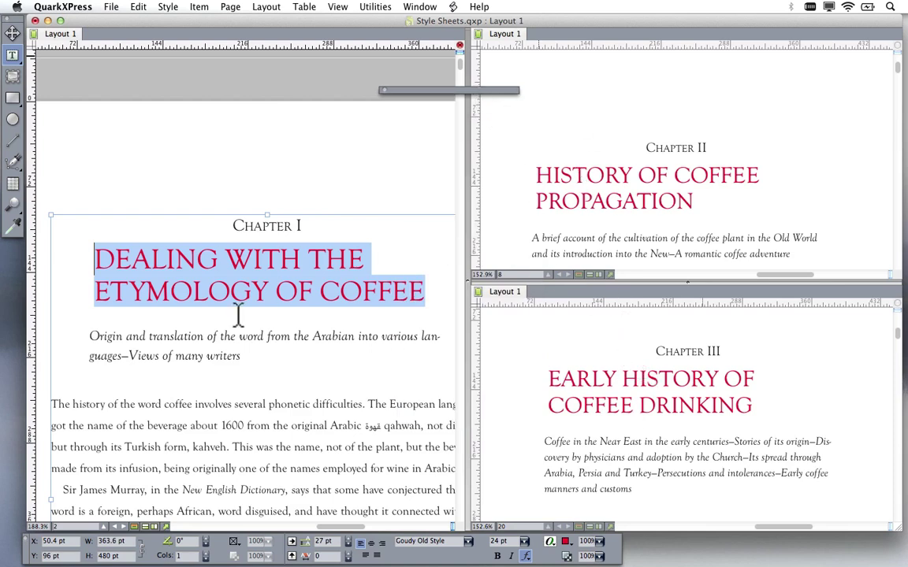
# Change the Chapter I subtitle's font to Futura and update the Chapter SubTitle style sheet from that text.
pyautogui.scroll(-3, 243, 307)
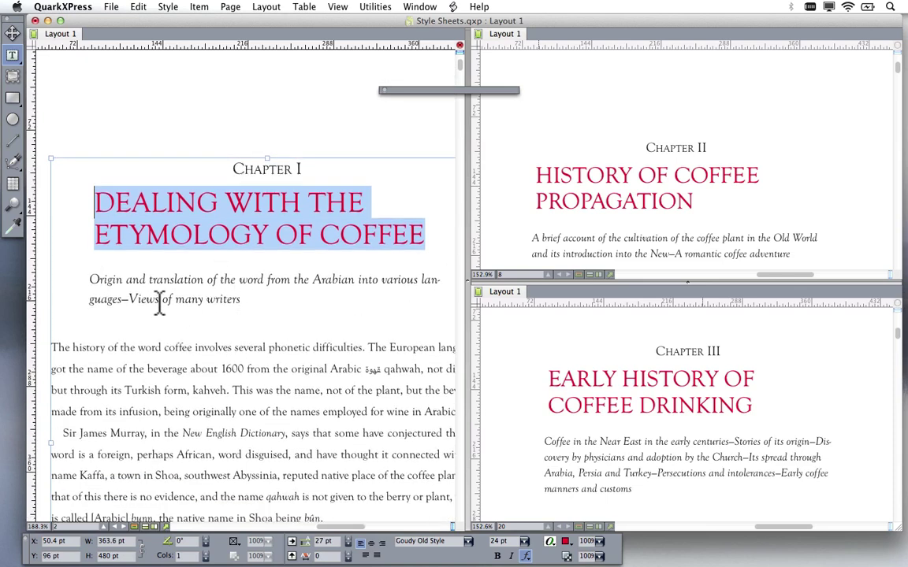
pyautogui.moveTo(90, 282); pyautogui.dragTo(246, 306)
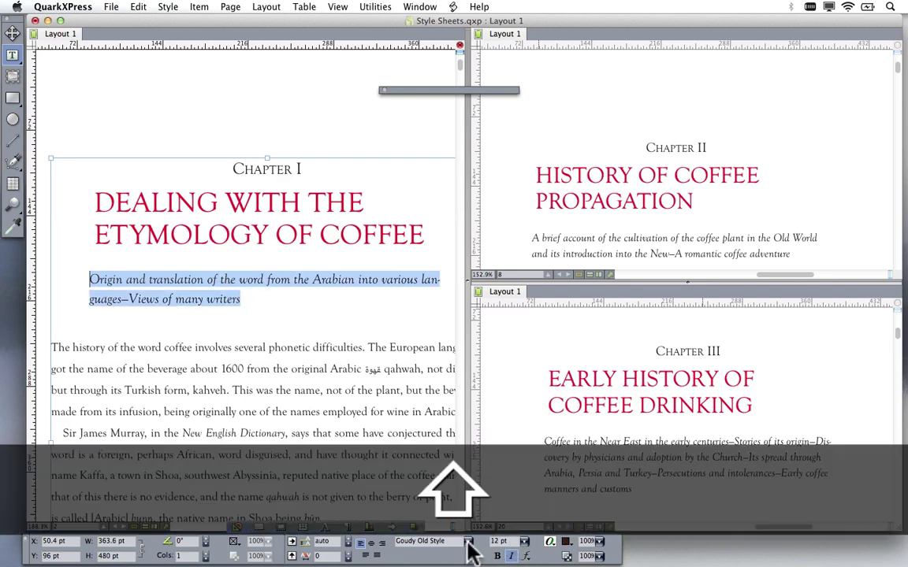
pyautogui.click(466, 541)
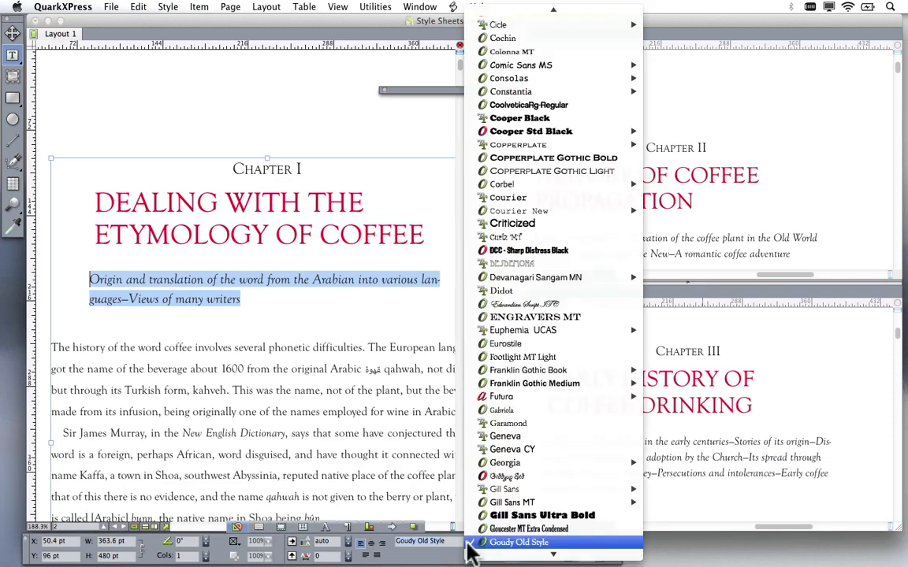
pyautogui.moveTo(562, 399)
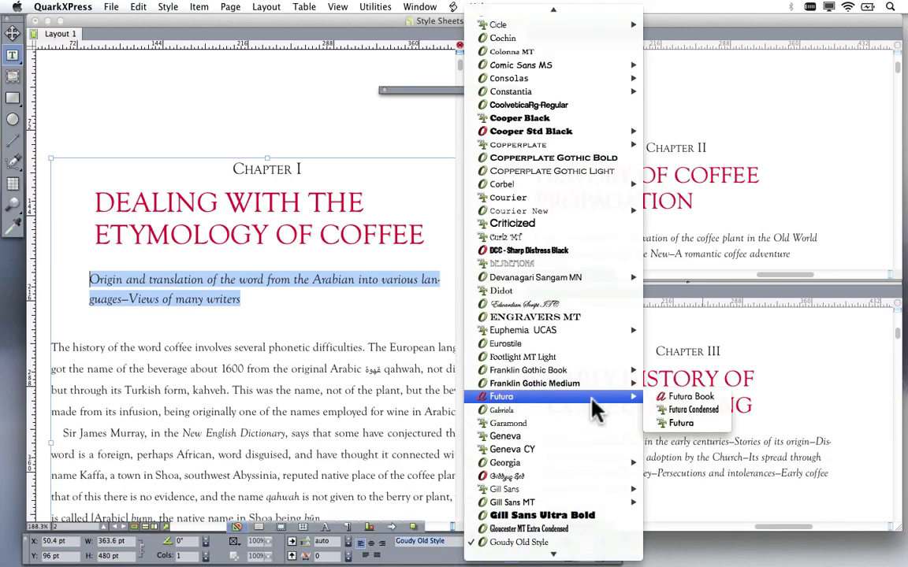
pyautogui.click(681, 423)
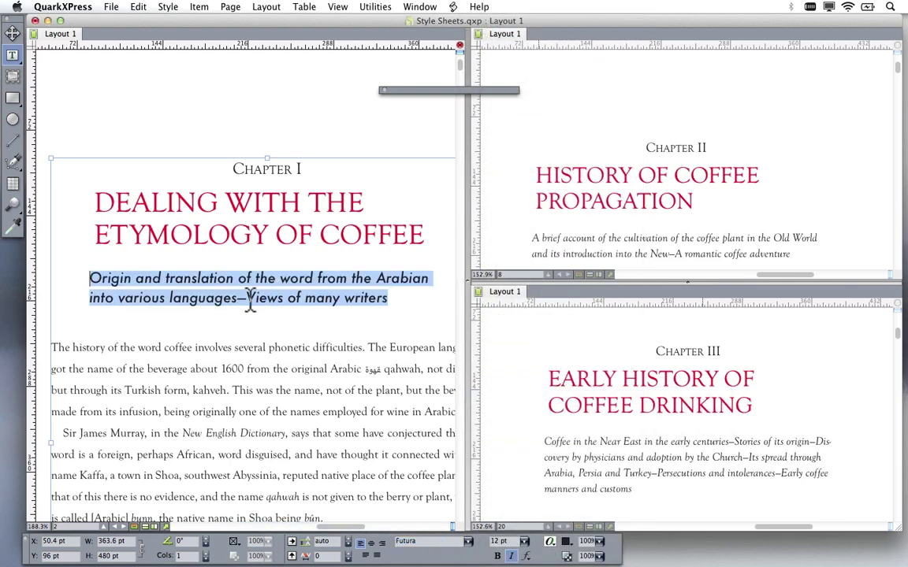
pyautogui.click(494, 89)
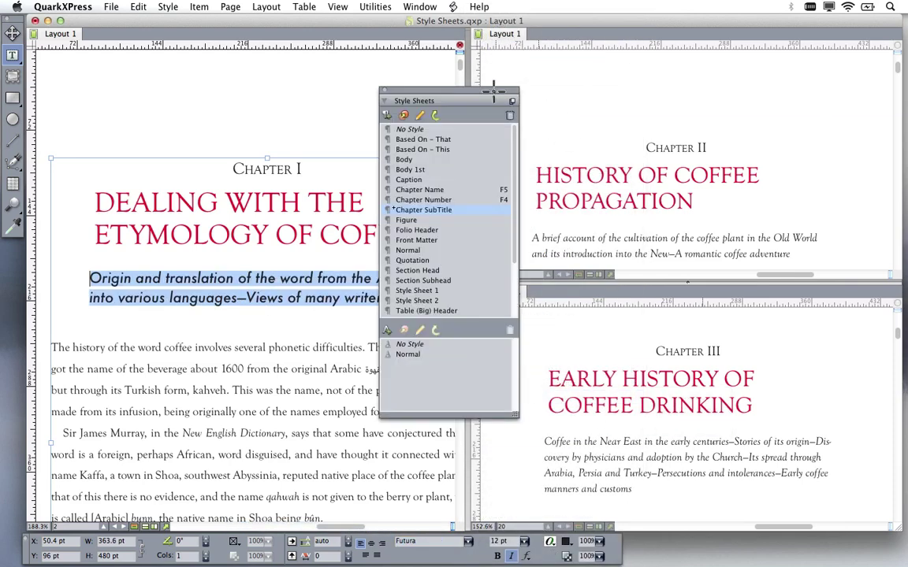
pyautogui.click(436, 117)
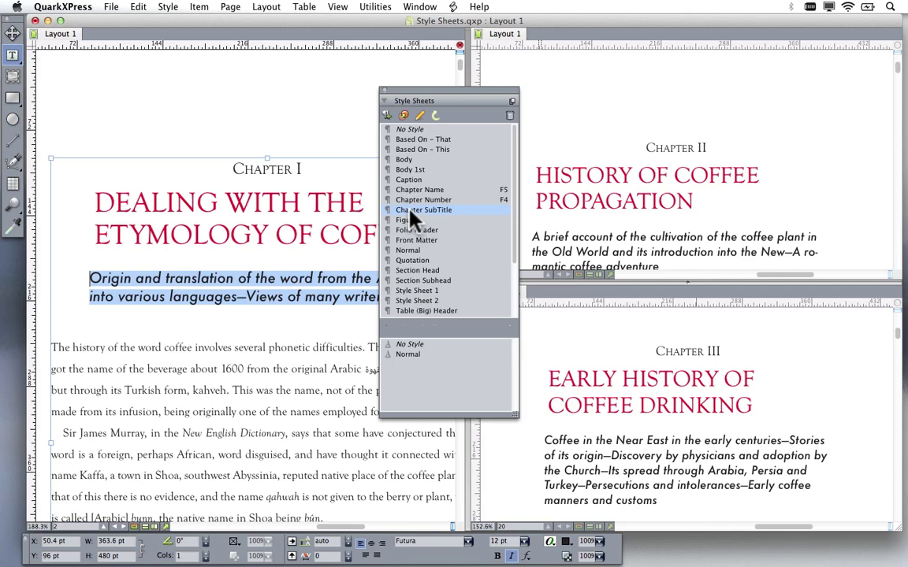
# Undo the Chapter SubTitle and Chapter Name style sheet updates together with the local formatting behind them.
pyautogui.press('super+z')
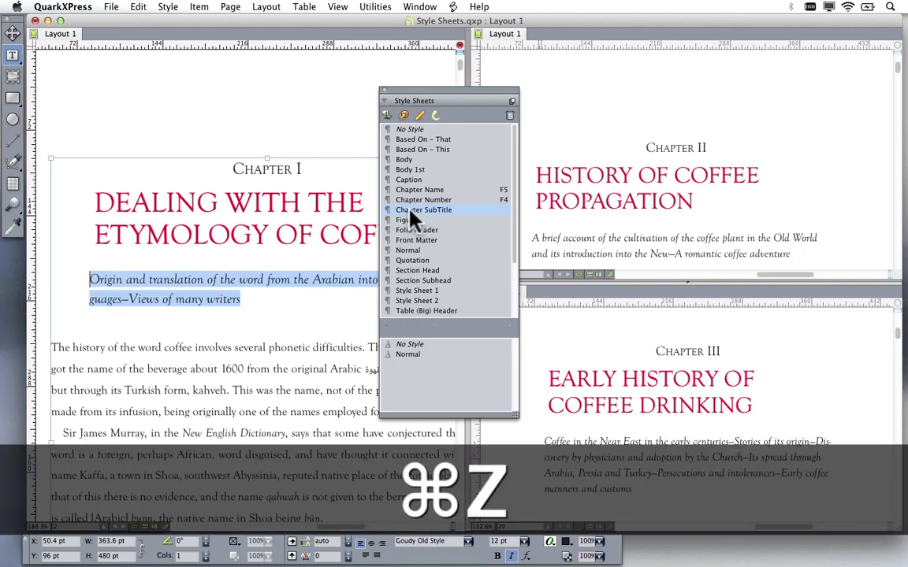
pyautogui.press('super+z')
# Raise the type size at an insertion point between the N and G of DEALING in the Chapter I title.
pyautogui.click(224, 207)
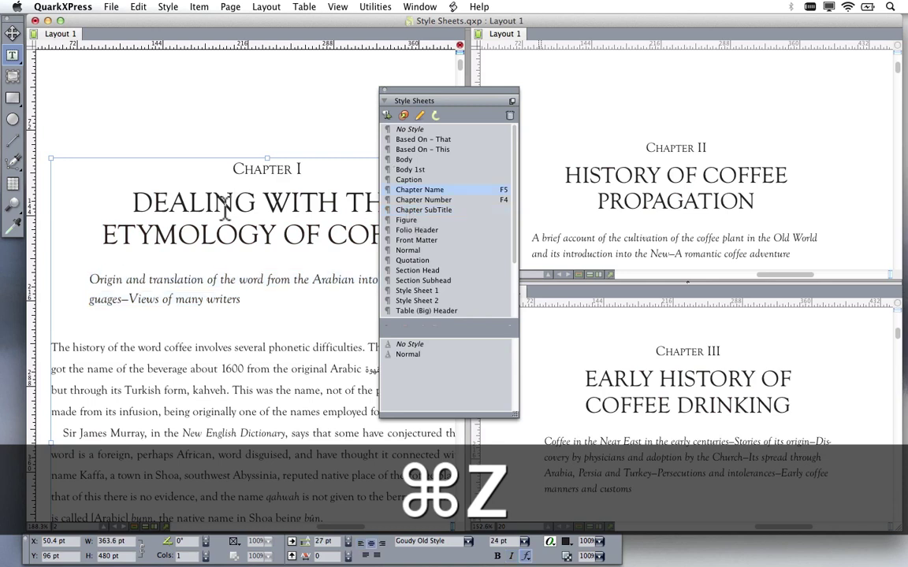
pyautogui.moveTo(418, 99); pyautogui.dragTo(600, 130)
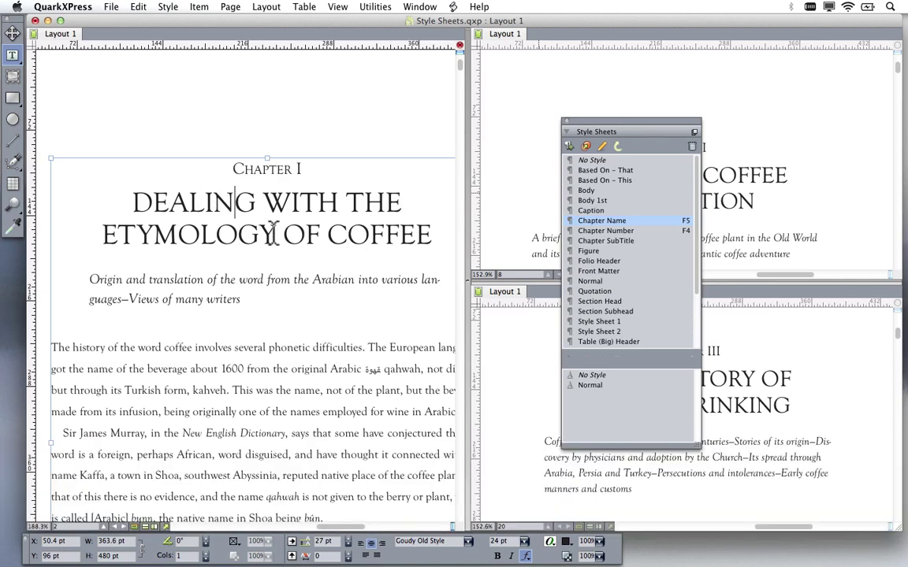
pyautogui.press('super+shift+period')
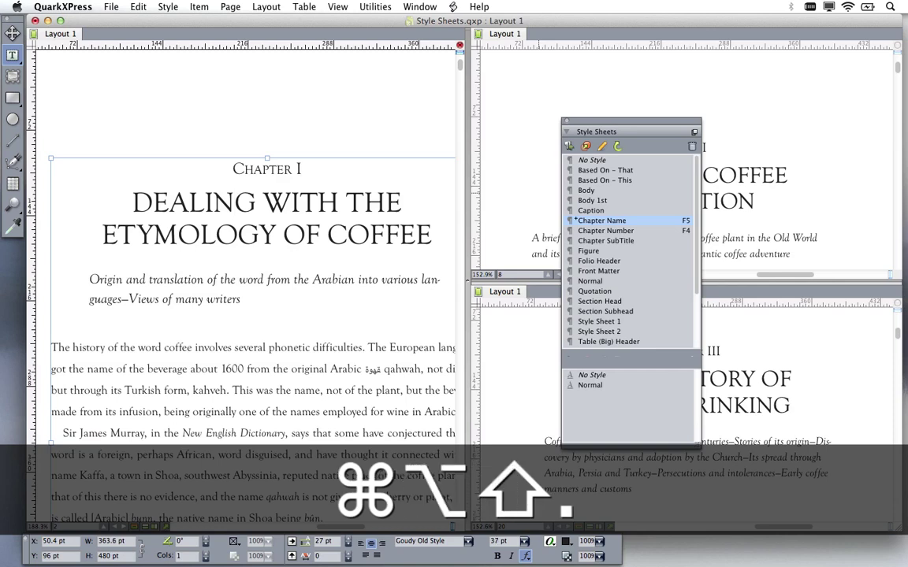
# Increase the kerning between the N and G of DEALING in the Chapter I title to 37.
pyautogui.press('super+alt+shift+bracketright')
pyautogui.press('super+alt+shift+bracketright')
pyautogui.press('super+alt+shift+bracketright')
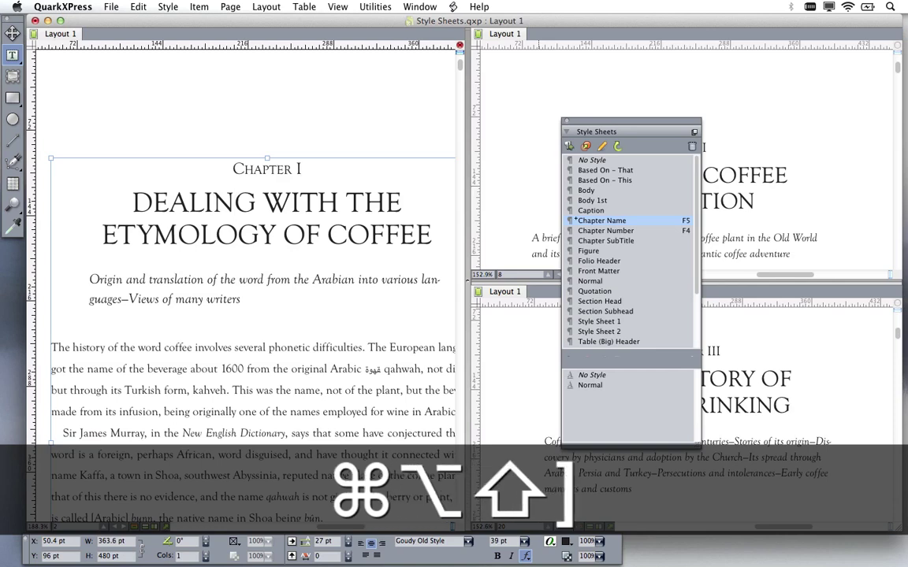
pyautogui.press('super+alt+shift+bracketright')
pyautogui.press('super+alt+shift+bracketright')
pyautogui.press('super+alt+shift+bracketright')
pyautogui.press('super+alt+shift+bracketright')
pyautogui.press('super+alt+shift+bracketright')
pyautogui.press('super+alt+shift+bracketright')
pyautogui.press('super+alt+shift+bracketright')
pyautogui.press('super+alt+shift+bracketright')
pyautogui.press('super+alt+shift+bracketright')
pyautogui.press('super+alt+shift+bracketright')
pyautogui.press('super+alt+shift+bracketright')
pyautogui.press('super+alt+shift+bracketright')
pyautogui.press('super+alt+shift+bracketright')
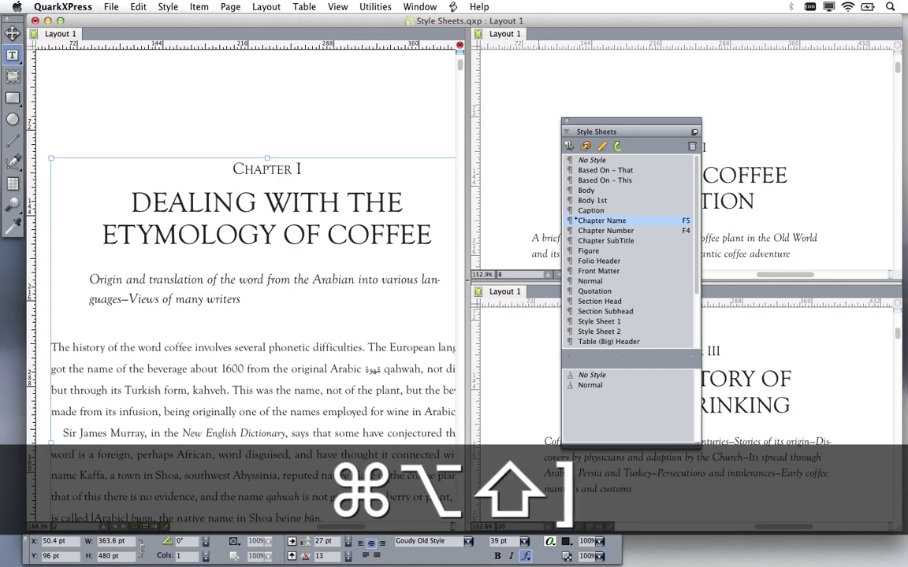
pyautogui.press('super+alt+shift+bracketright')
pyautogui.press('super+alt+shift+bracketright')
pyautogui.press('super+alt+shift+bracketright')
pyautogui.press('super+alt+shift+bracketright')
pyautogui.press('super+alt+shift+bracketright')
pyautogui.press('super+alt+shift+bracketright')
pyautogui.press('super+alt+shift+bracketright')
pyautogui.press('super+alt+shift+bracketright')
pyautogui.press('super+alt+shift+bracketright')
pyautogui.press('super+alt+shift+bracketright')
pyautogui.press('super+alt+shift+bracketright')
pyautogui.press('super+alt+shift+bracketright')
pyautogui.press('super+alt+shift+bracketright')
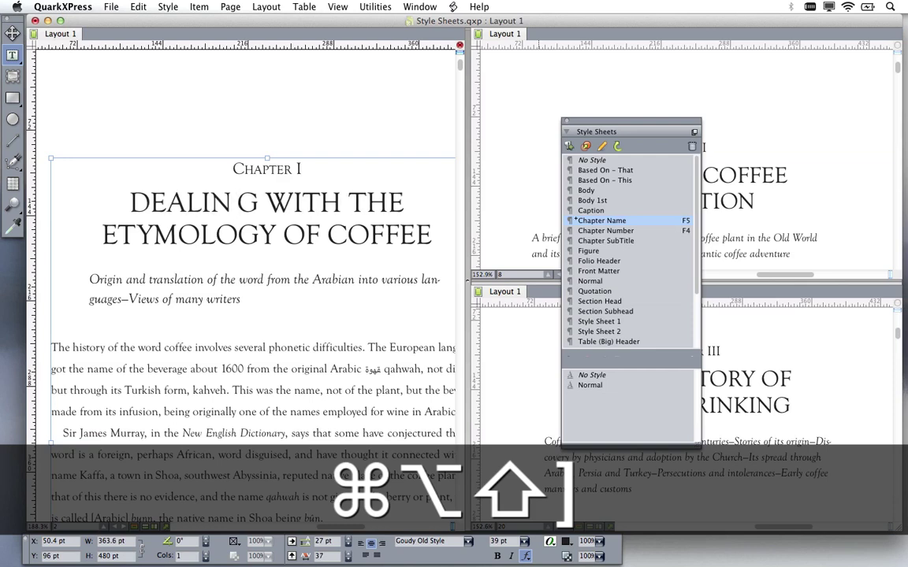
# Increase the kerning between the N and G of DEALING in the Chapter I title to 100.
pyautogui.press('super+alt+shift+bracketright')
pyautogui.press('super+shift+bracketright')
pyautogui.press('super+shift+bracketright')
pyautogui.press('super+shift+bracketright')
pyautogui.press('super+shift+bracketright')
pyautogui.press('super+shift+bracketright')
pyautogui.press('super+shift+bracketright')
pyautogui.press('super+shift+bracketright')
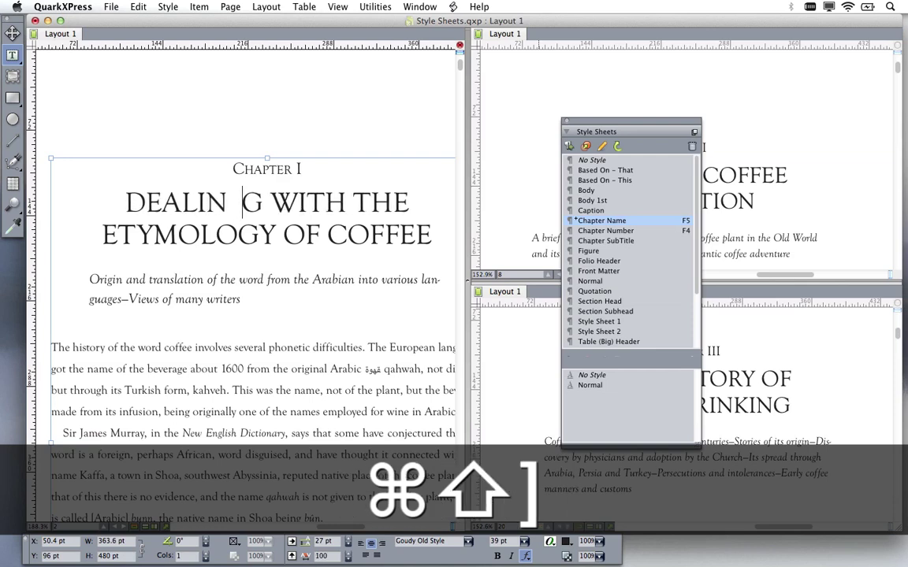
pyautogui.click(198, 204)
pyautogui.click(220, 203)
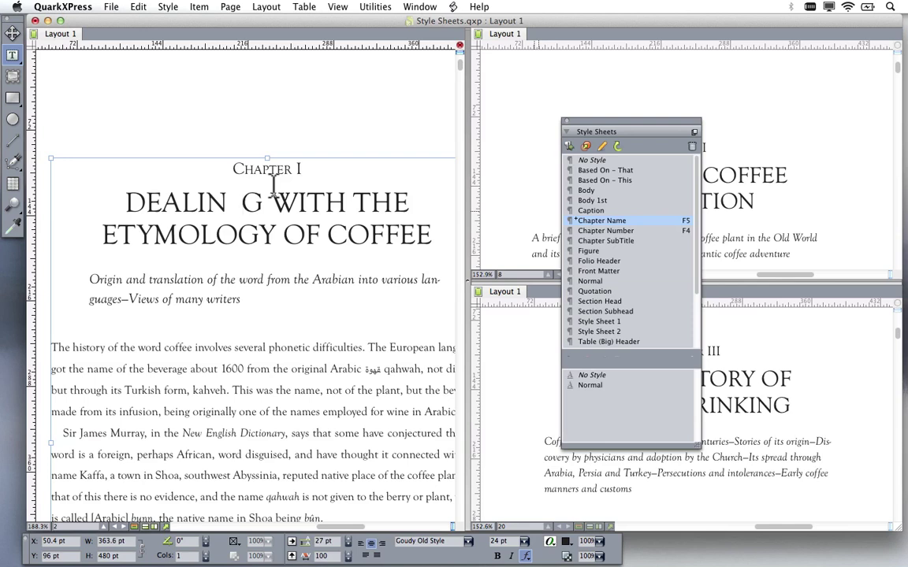
# Reapply the Chapter Name style sheet to the whole Chapter I title without its local overrides, and undo that.
pyautogui.moveTo(122, 197); pyautogui.dragTo(433, 241)
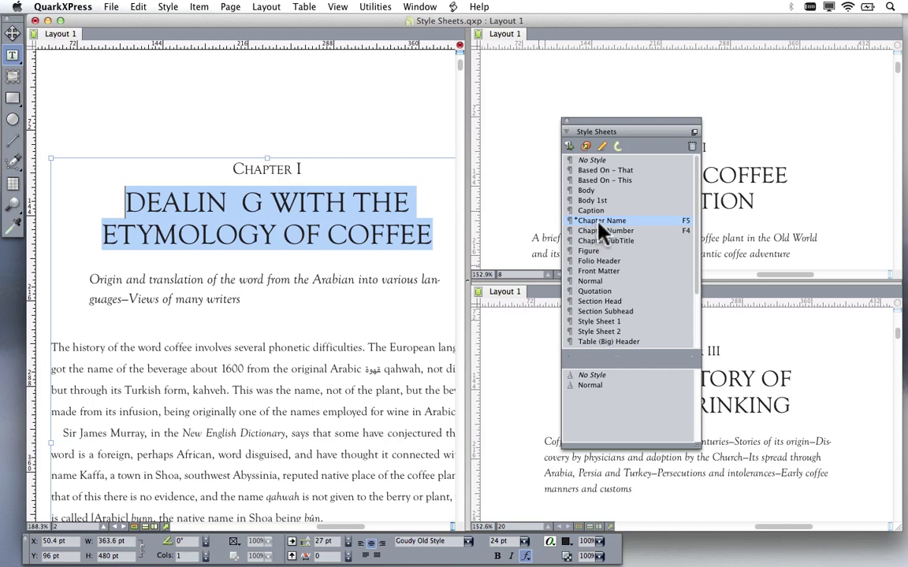
pyautogui.press('alt')
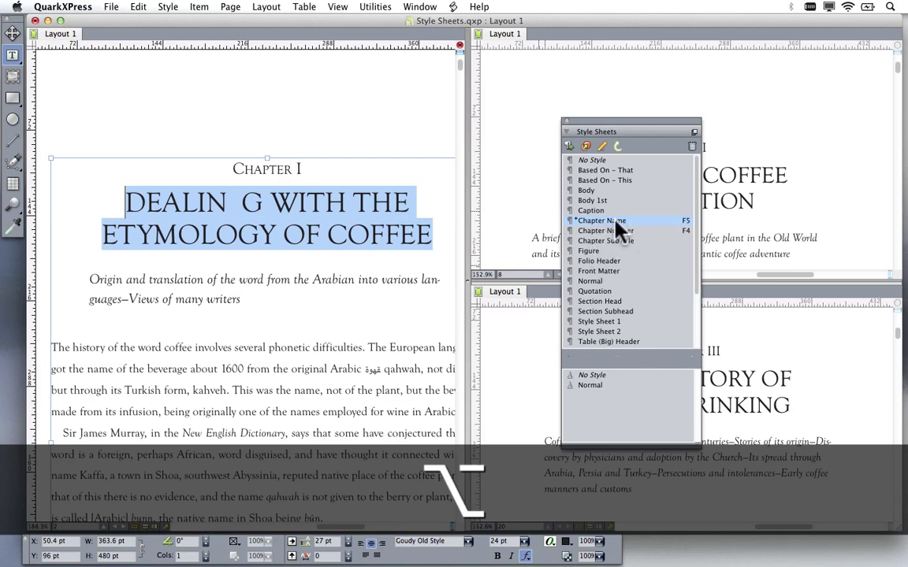
pyautogui.keyDown('alt'); pyautogui.click(615, 222); pyautogui.keyUp('alt')
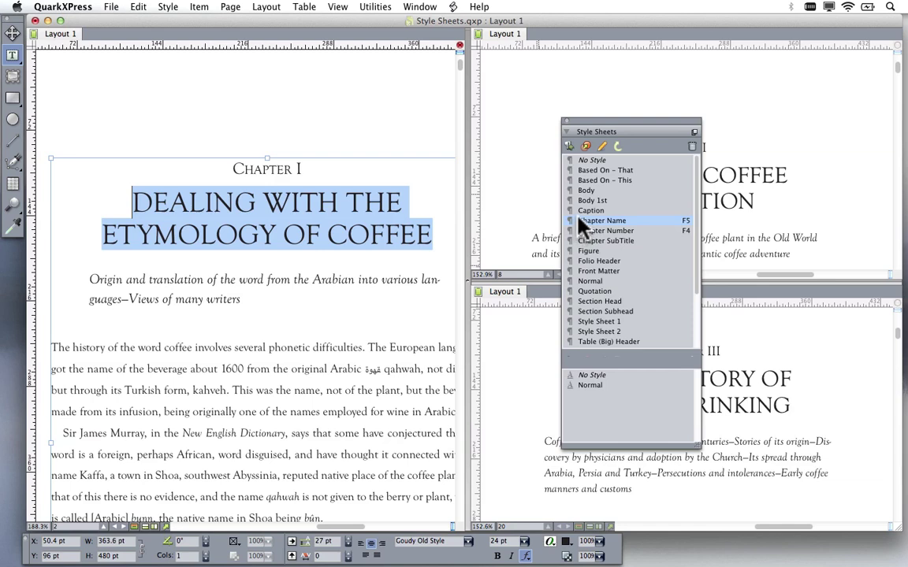
pyautogui.press('super+z')
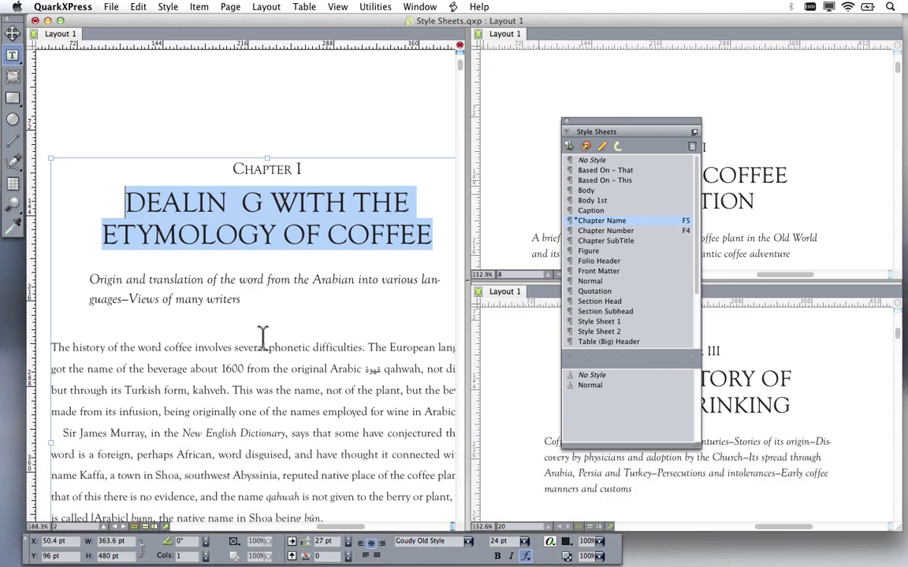
# Reapply Chapter Name to the selected Chapter I title using Apply Style Sheet & Remove Local Formatting.
pyautogui.click(695, 136)
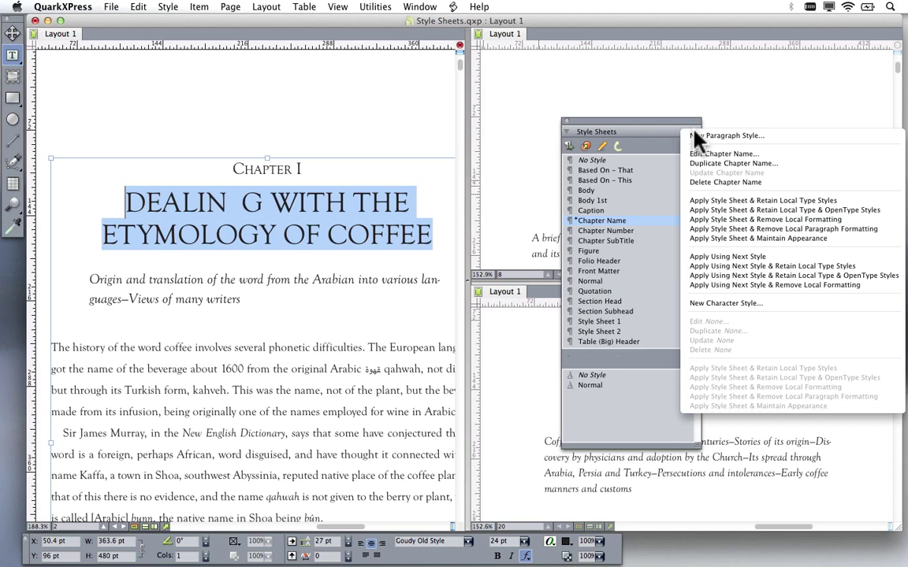
pyautogui.click(856, 220)
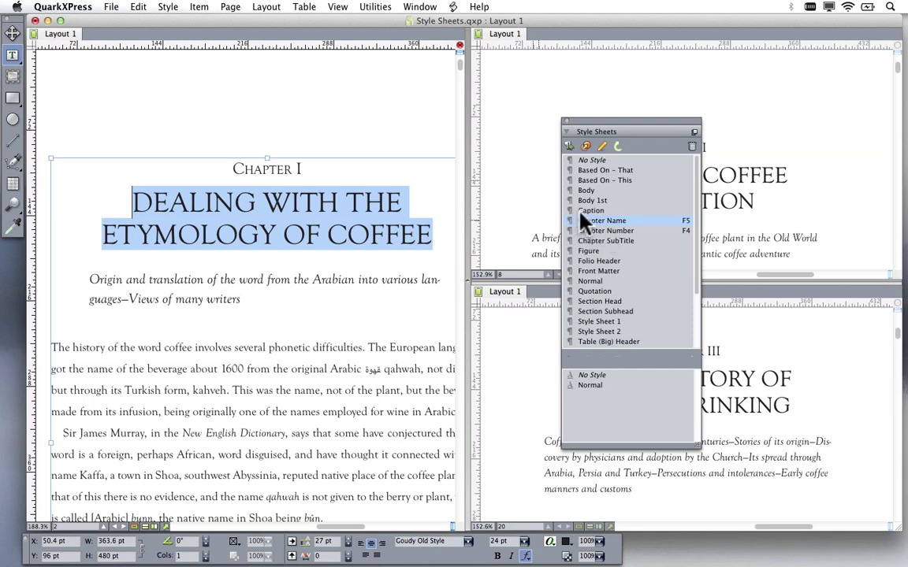
# Reposition the Style Sheets palette and give its character style sheets section more room.
pyautogui.moveTo(626, 132); pyautogui.dragTo(649, 92)
pyautogui.doubleClick(604, 115)
pyautogui.doubleClick(605, 115)
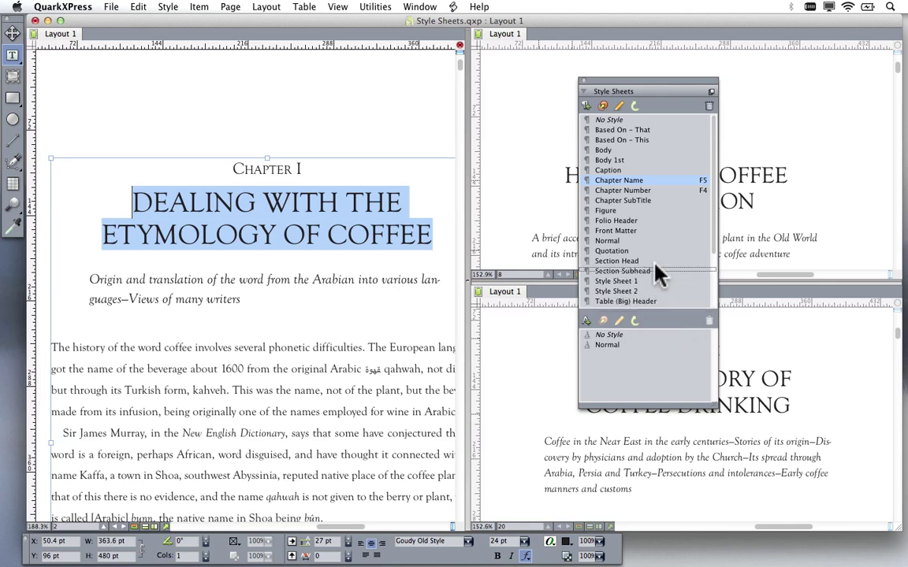
pyautogui.moveTo(654, 309); pyautogui.dragTo(655, 270)
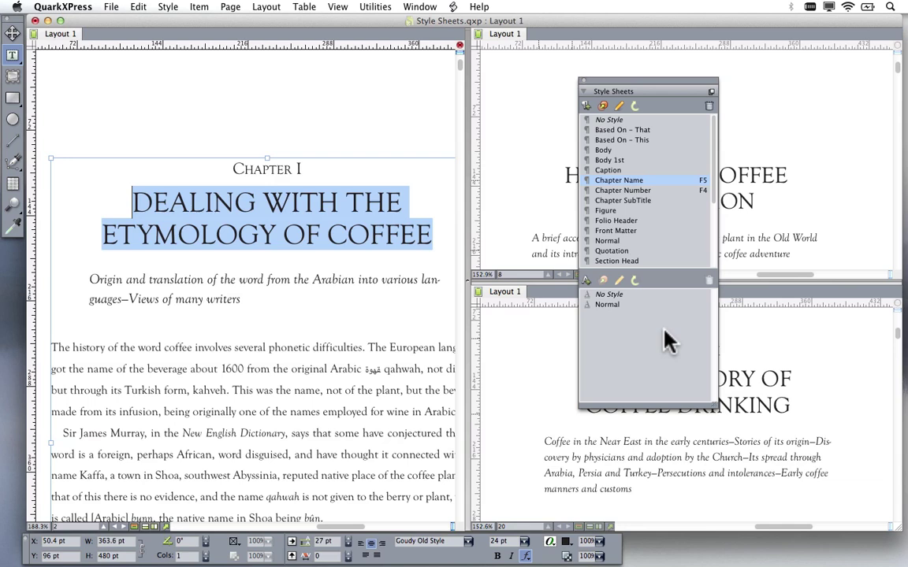
# Highlight part of the first body paragraph and the E of DEALING to compare paragraph-level and character-level selections.
pyautogui.scroll(-5, 280, 367)
pyautogui.moveTo(188, 258); pyautogui.dragTo(247, 322)
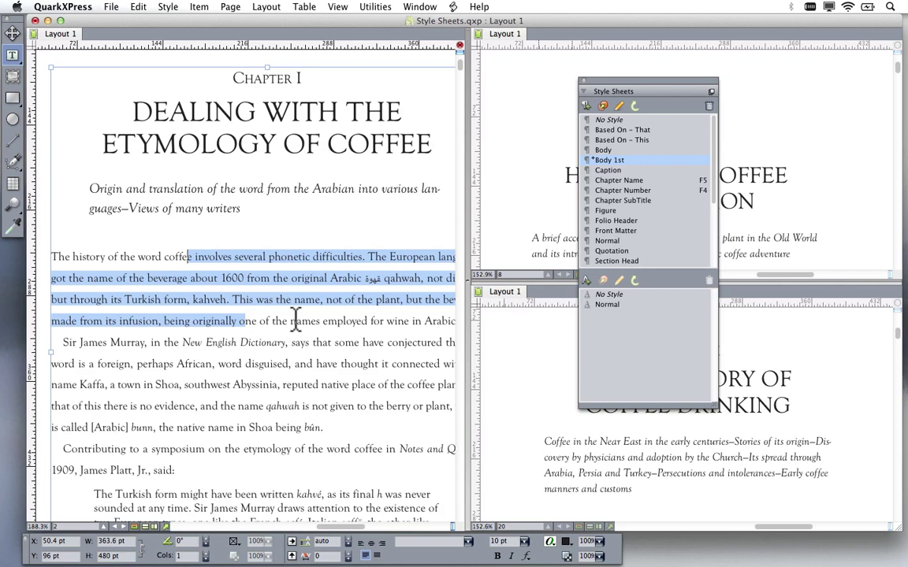
pyautogui.click(189, 140)
pyautogui.moveTo(152, 115); pyautogui.dragTo(167, 120)
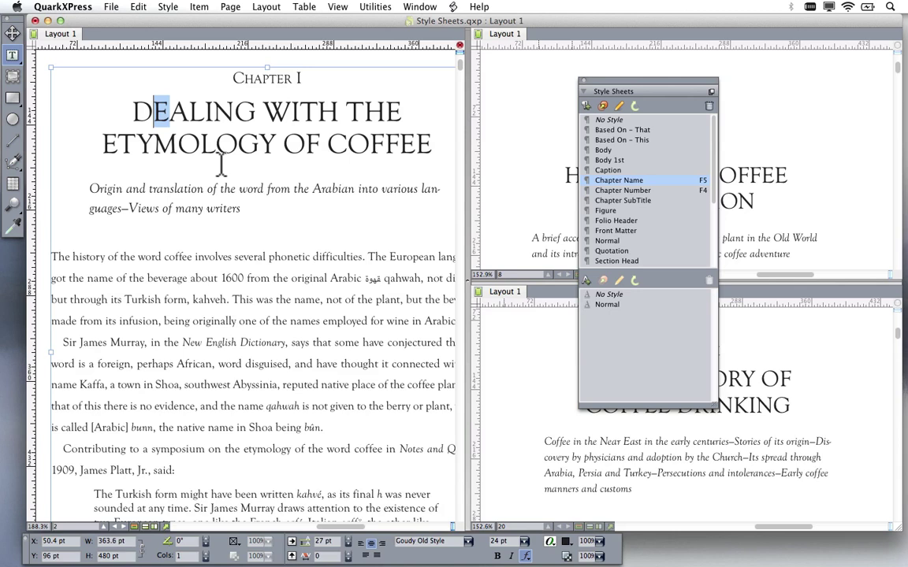
# Start a new paragraph style sheet from the Chapter I subtitle, examine its character style options and character attributes, and cancel it.
pyautogui.click(258, 210)
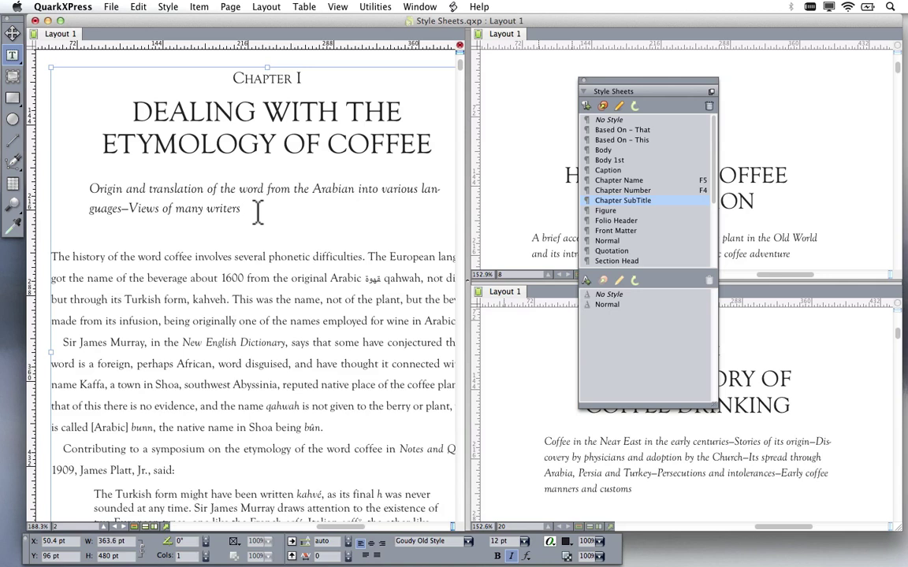
pyautogui.click(586, 107)
pyautogui.moveTo(590, 101); pyautogui.dragTo(340, 78)
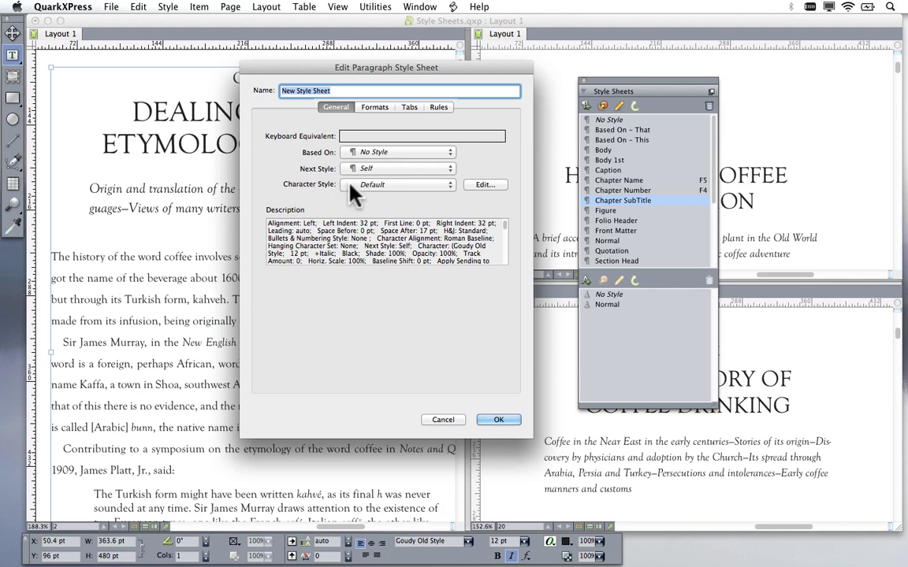
pyautogui.click(403, 193)
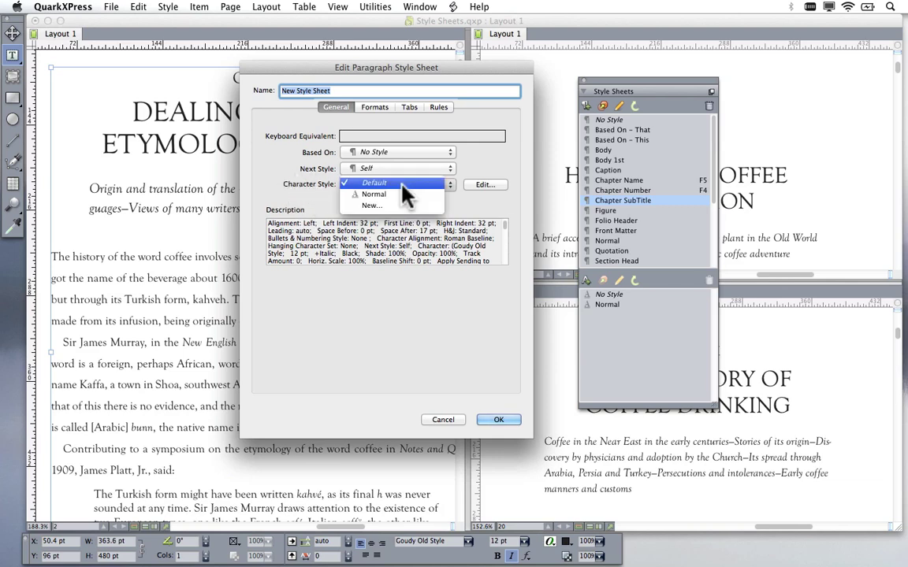
pyautogui.click(484, 211)
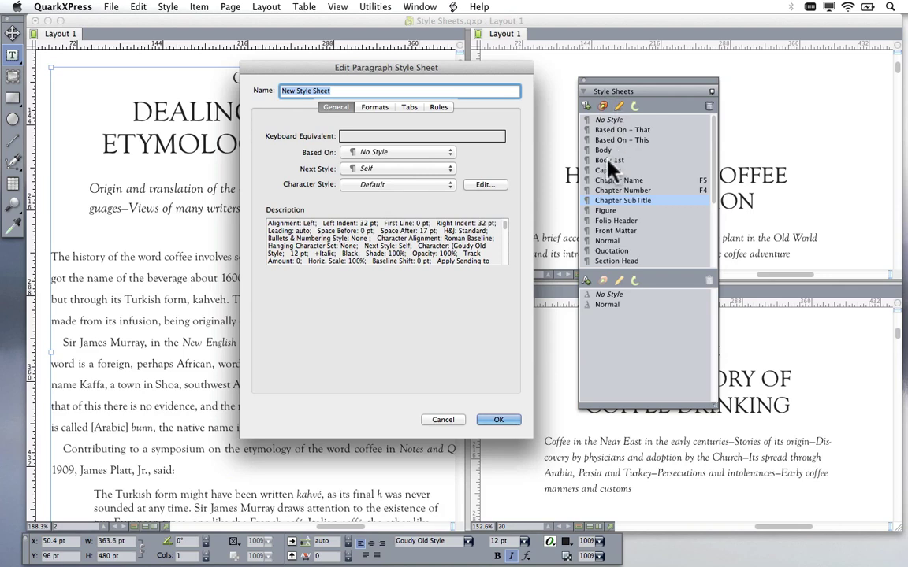
pyautogui.moveTo(386, 67); pyautogui.dragTo(437, 65)
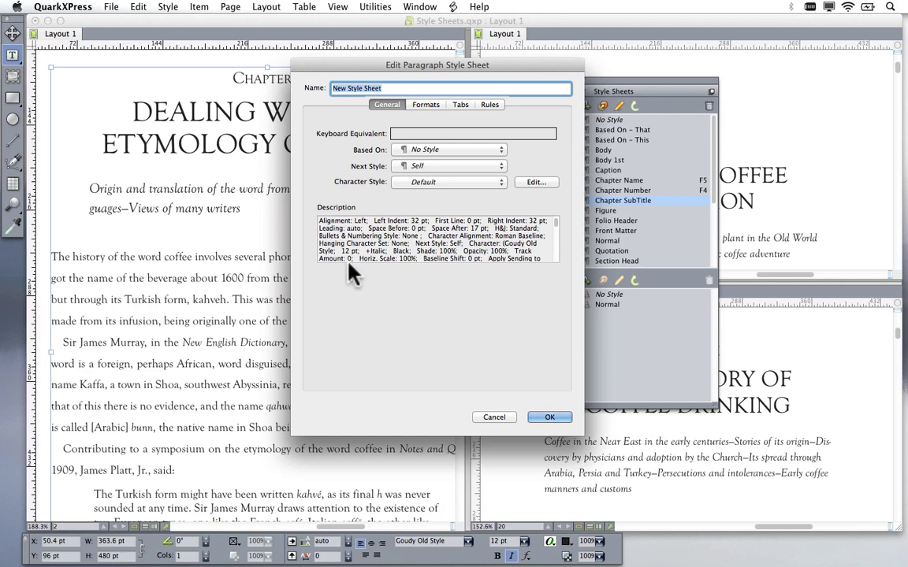
pyautogui.click(536, 183)
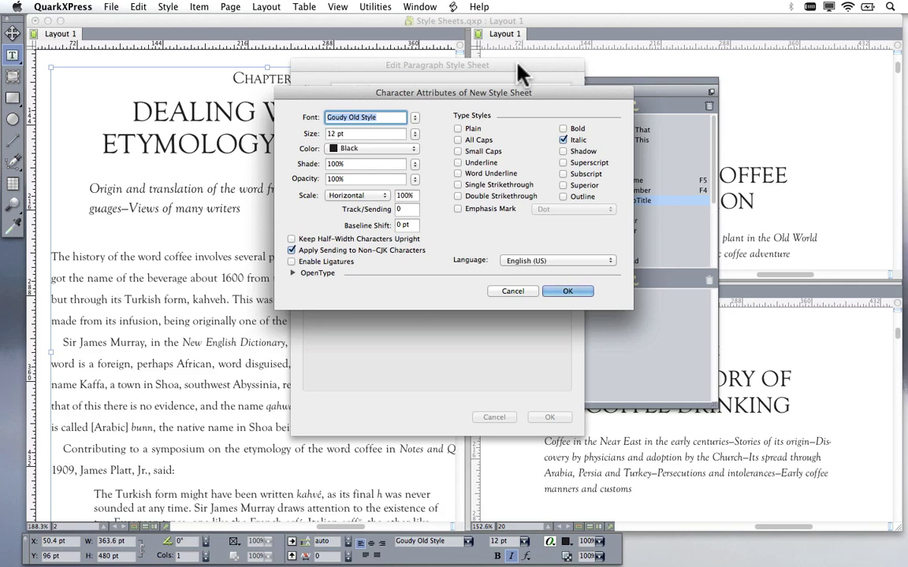
pyautogui.click(568, 291)
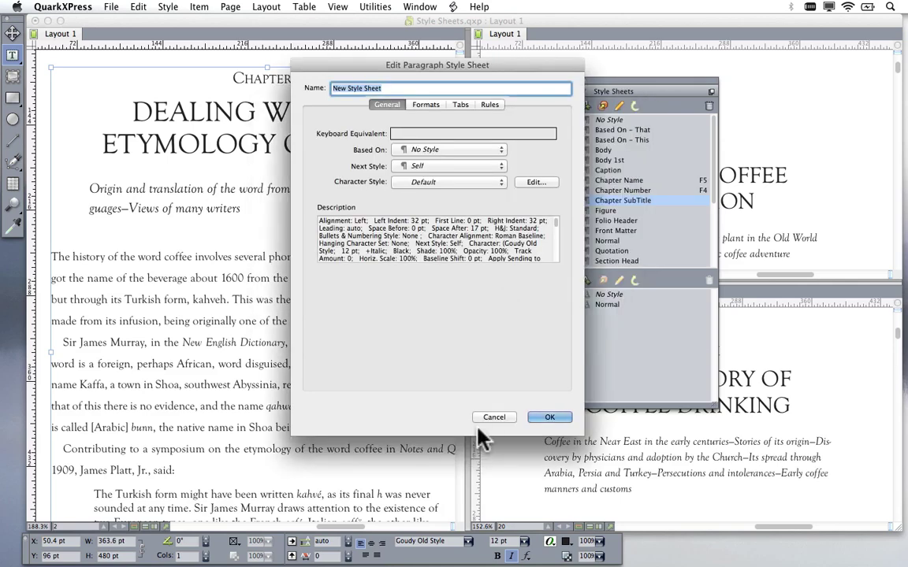
pyautogui.click(492, 417)
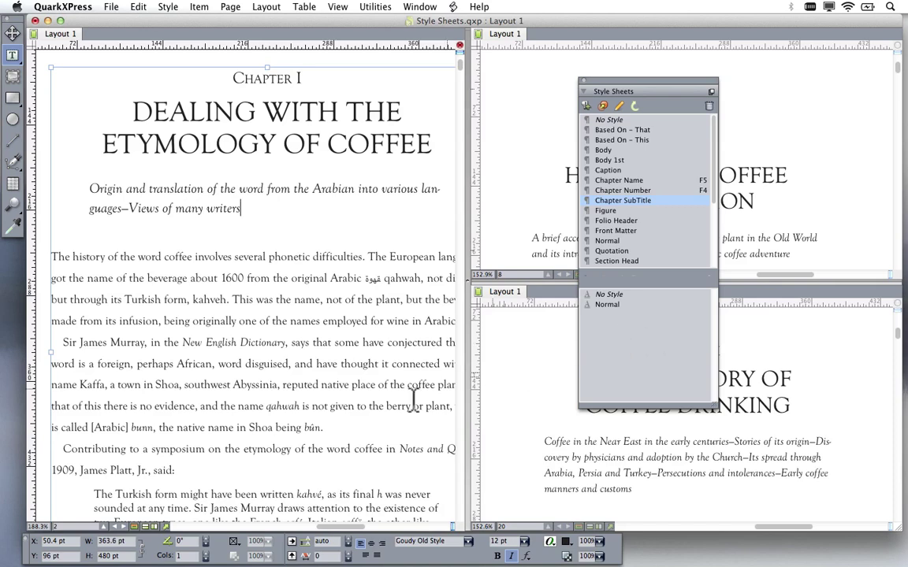
# Check the second body paragraph for local overrides by selecting the italic New English Dictionary and the surrounding text.
pyautogui.moveTo(334, 374); pyautogui.dragTo(365, 308)
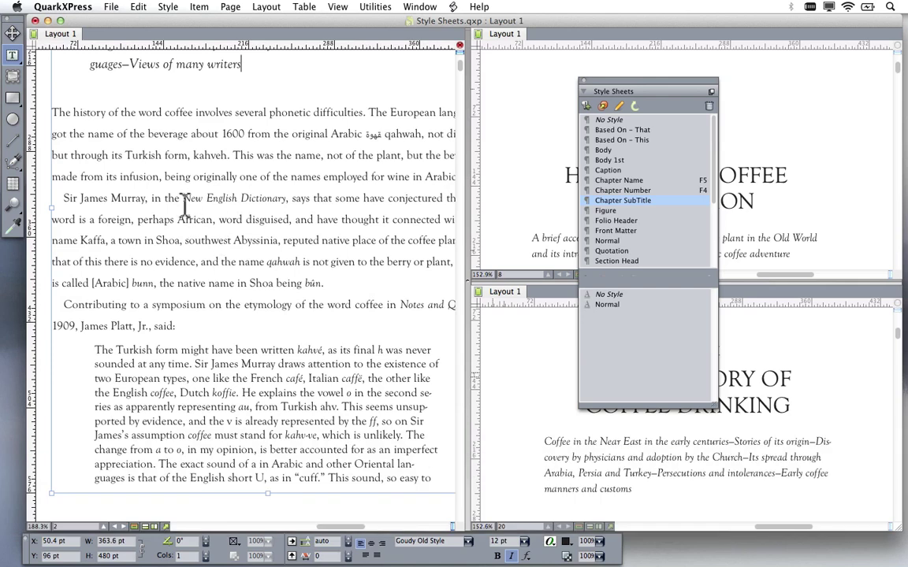
pyautogui.moveTo(182, 198); pyautogui.dragTo(285, 201)
pyautogui.click(232, 203)
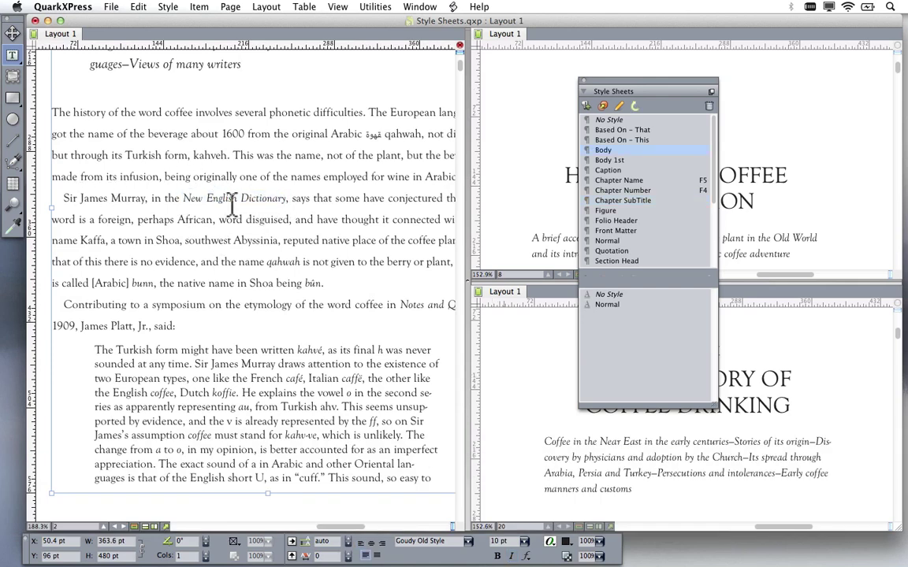
pyautogui.moveTo(182, 199); pyautogui.dragTo(285, 198)
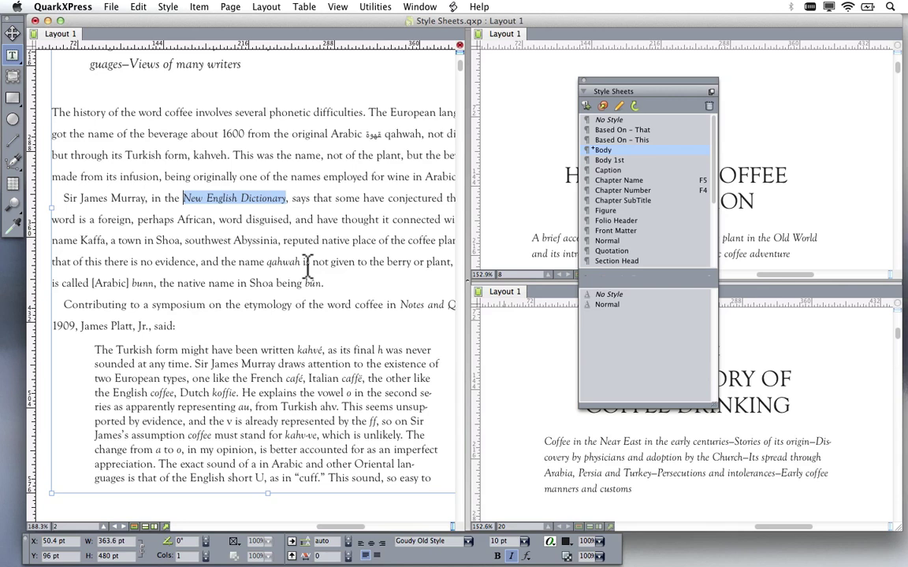
pyautogui.click(241, 204)
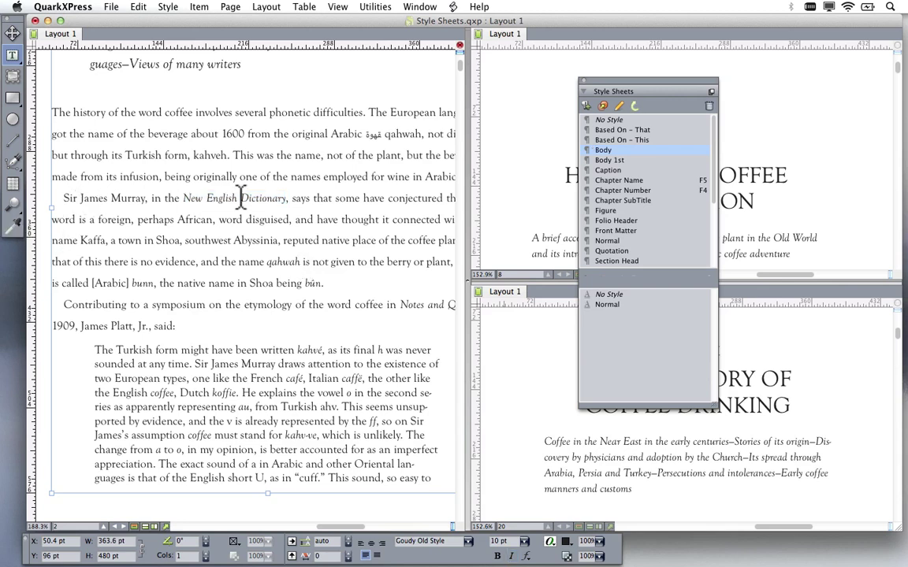
pyautogui.moveTo(87, 199); pyautogui.dragTo(131, 220)
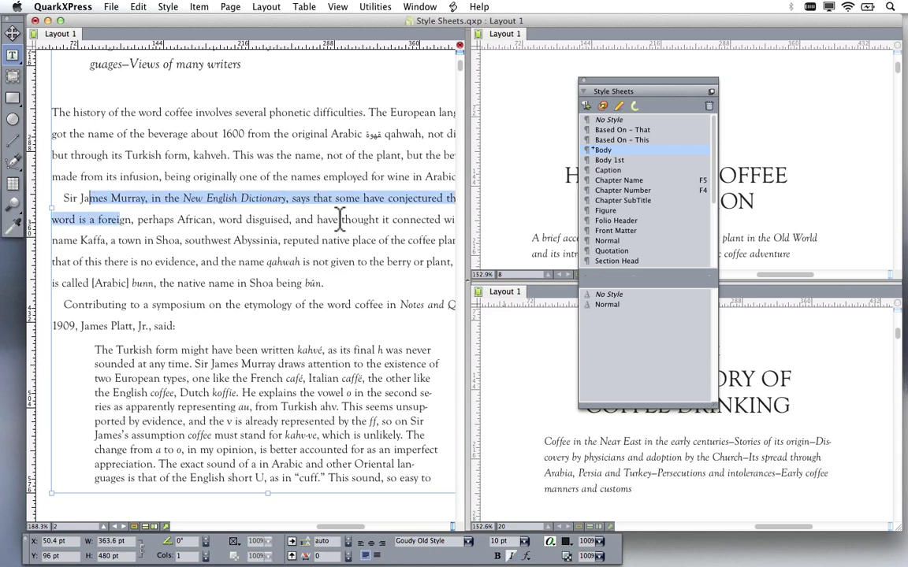
pyautogui.click(116, 235)
pyautogui.moveTo(87, 199); pyautogui.dragTo(111, 207)
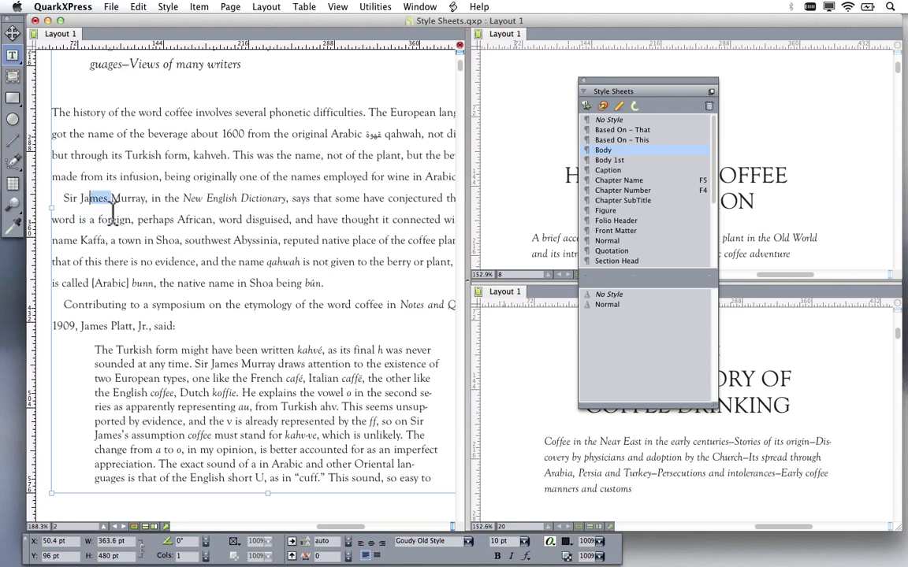
# Magnify the start of the second body paragraph to 800% and widen the main split pane.
pyautogui.keyDown('ctrl'); pyautogui.keyDown('shift'); pyautogui.click(102, 161); pyautogui.keyUp('shift'); pyautogui.keyUp('ctrl')
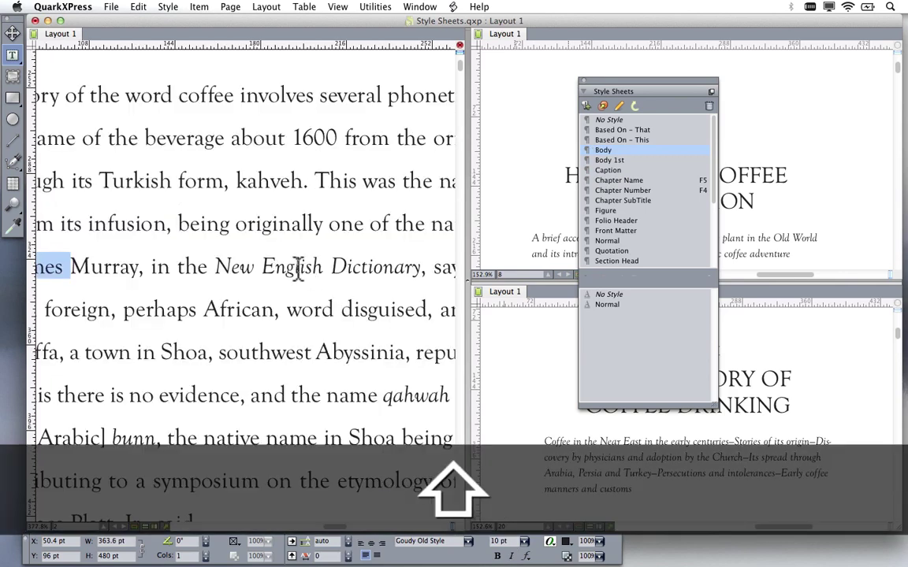
pyautogui.keyDown('ctrl'); pyautogui.keyDown('shift'); pyautogui.click(146, 271); pyautogui.keyUp('shift'); pyautogui.keyUp('ctrl')
pyautogui.moveTo(166, 303); pyautogui.dragTo(204, 304)
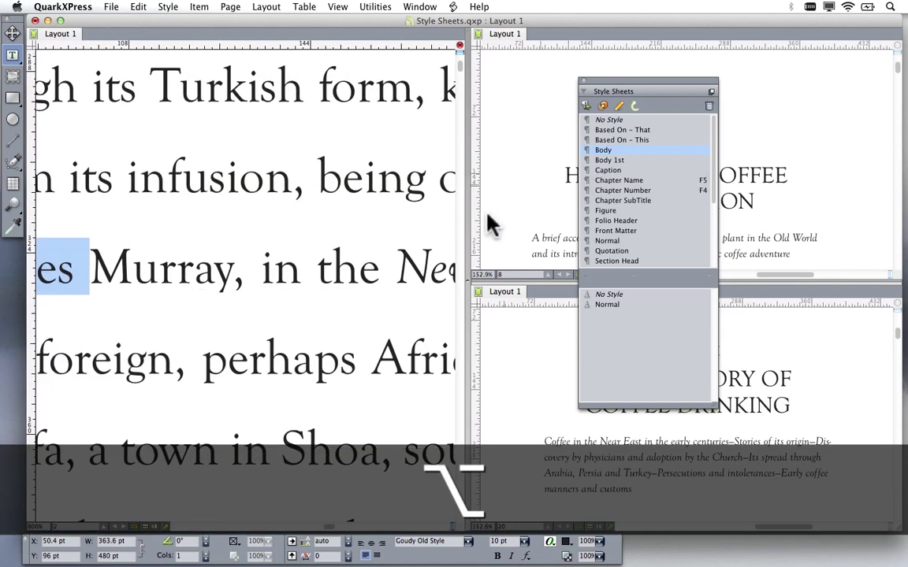
pyautogui.moveTo(471, 267); pyautogui.dragTo(709, 272)
pyautogui.moveTo(290, 239); pyautogui.dragTo(256, 211)
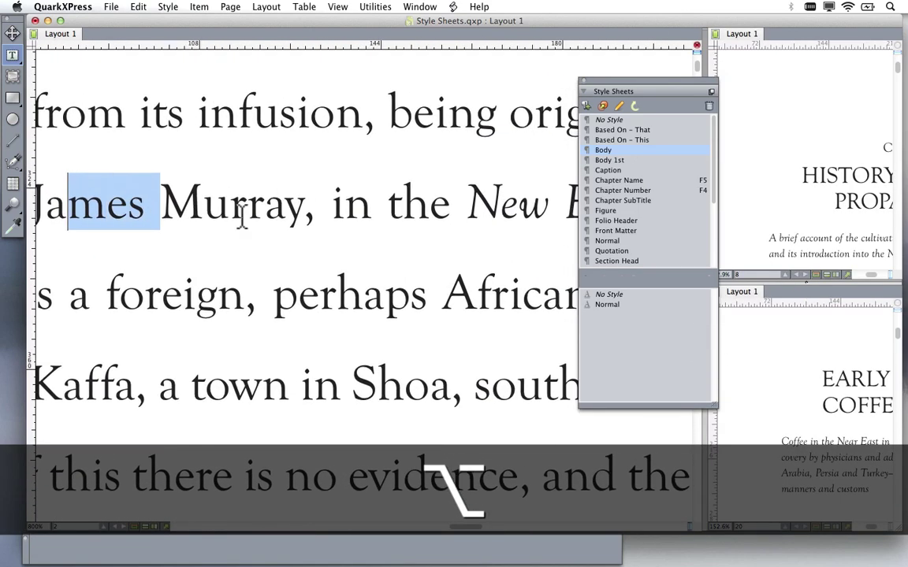
# Select the plain surname in the second paragraph and inspect the character attributes of the Body paragraph style sheet.
pyautogui.doubleClick(236, 207)
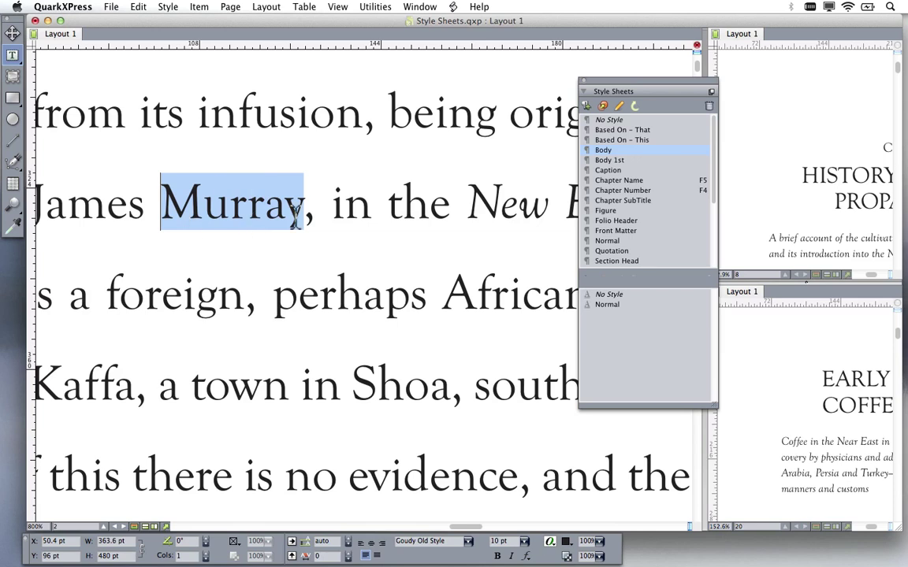
pyautogui.doubleClick(604, 151)
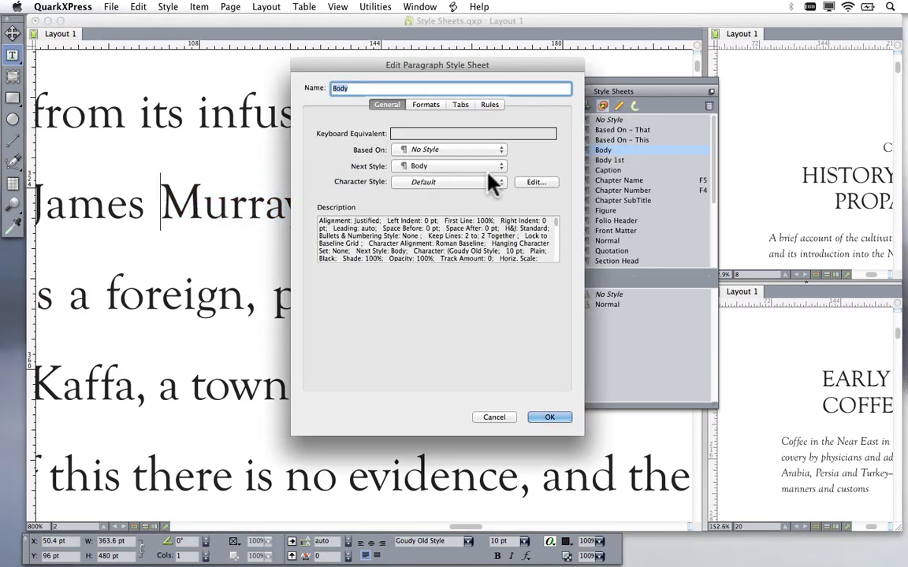
pyautogui.click(534, 182)
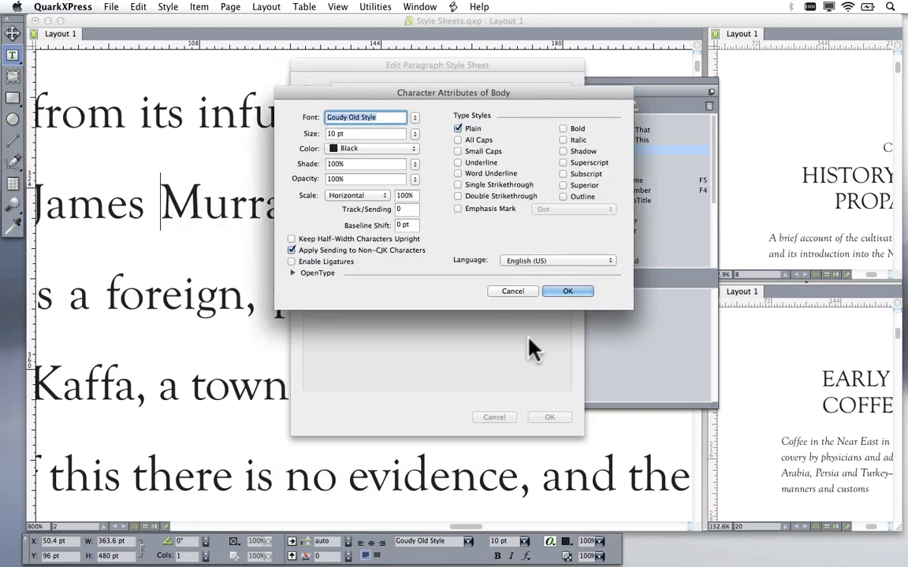
pyautogui.click(513, 291)
pyautogui.click(547, 418)
# Compare the style sheet status of the italic title New English Dictionary with that of the plain text around it.
pyautogui.moveTo(450, 243); pyautogui.dragTo(211, 239)
pyautogui.moveTo(163, 197); pyautogui.dragTo(468, 177)
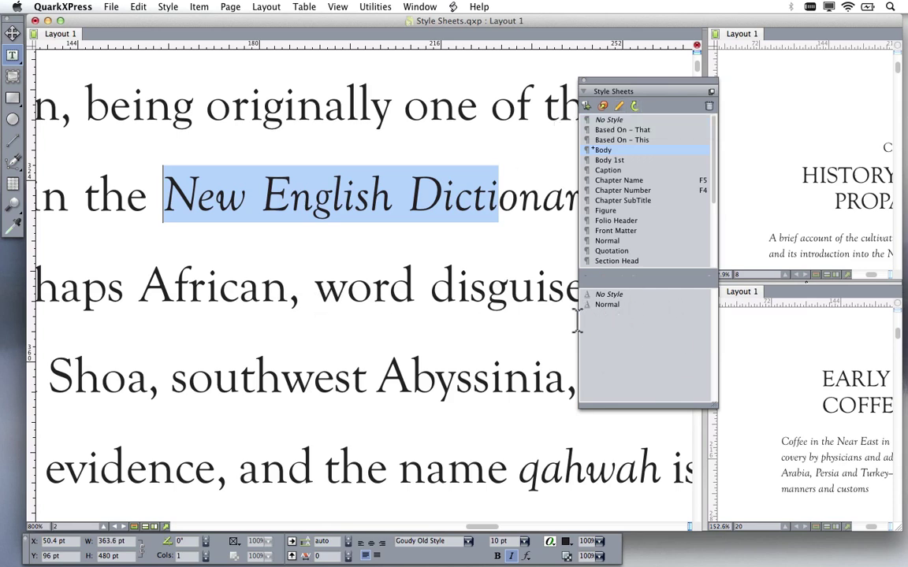
pyautogui.click(231, 284)
pyautogui.scroll(2, 271, 150)
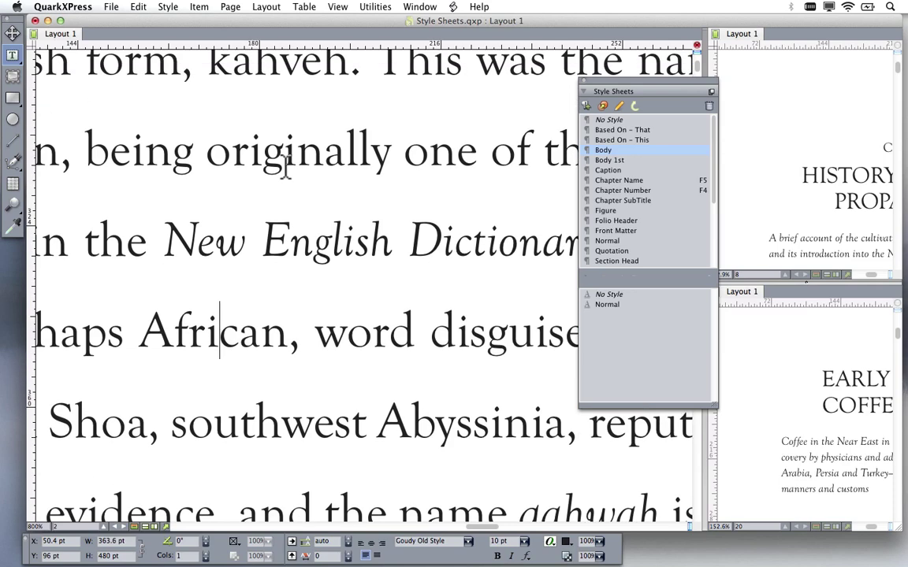
pyautogui.doubleClick(289, 155)
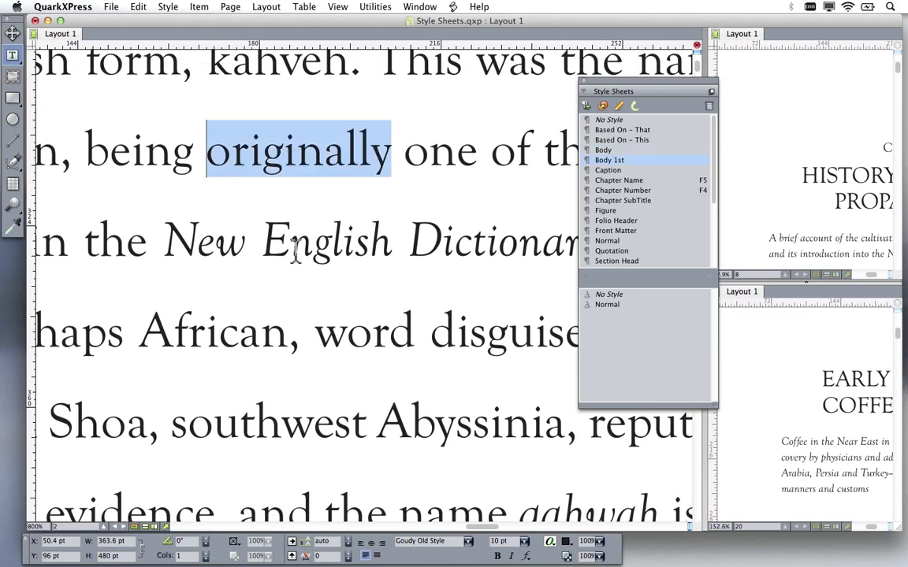
# Remove the italic formatting from the title New English Dictionary in the second paragraph.
pyautogui.press('alt')
pyautogui.moveTo(234, 244); pyautogui.dragTo(381, 255)
pyautogui.moveTo(190, 371); pyautogui.dragTo(270, 196)
pyautogui.moveTo(415, 202); pyautogui.dragTo(234, 197)
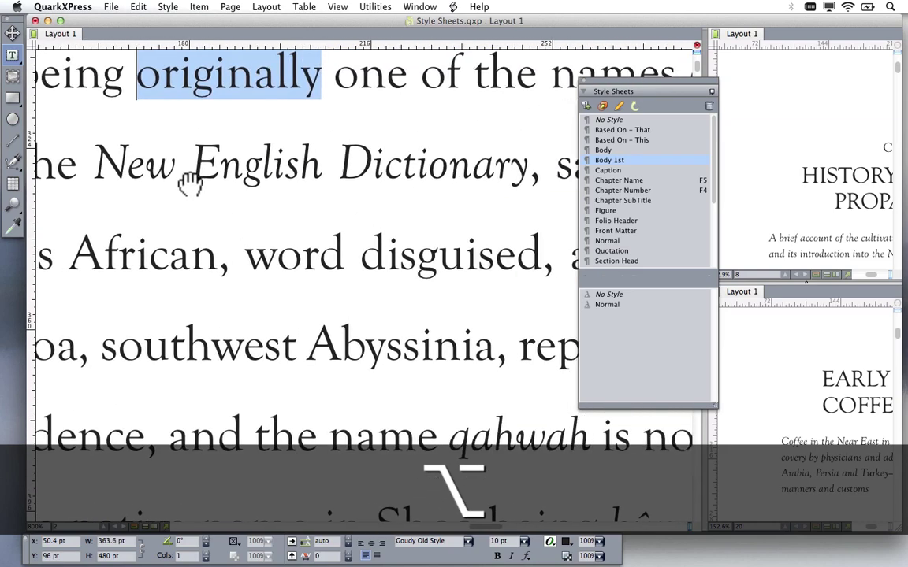
pyautogui.moveTo(93, 166); pyautogui.dragTo(526, 181)
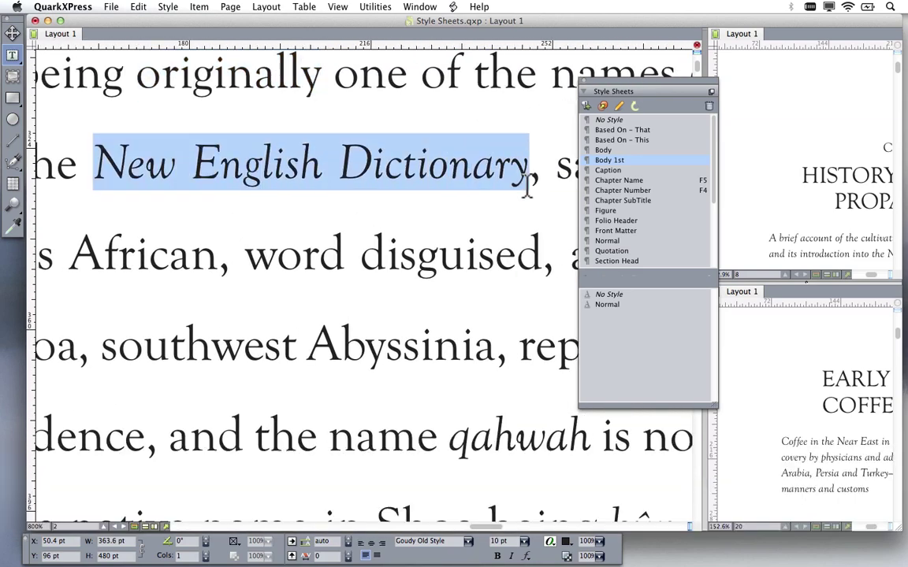
pyautogui.press('super+shift+i')
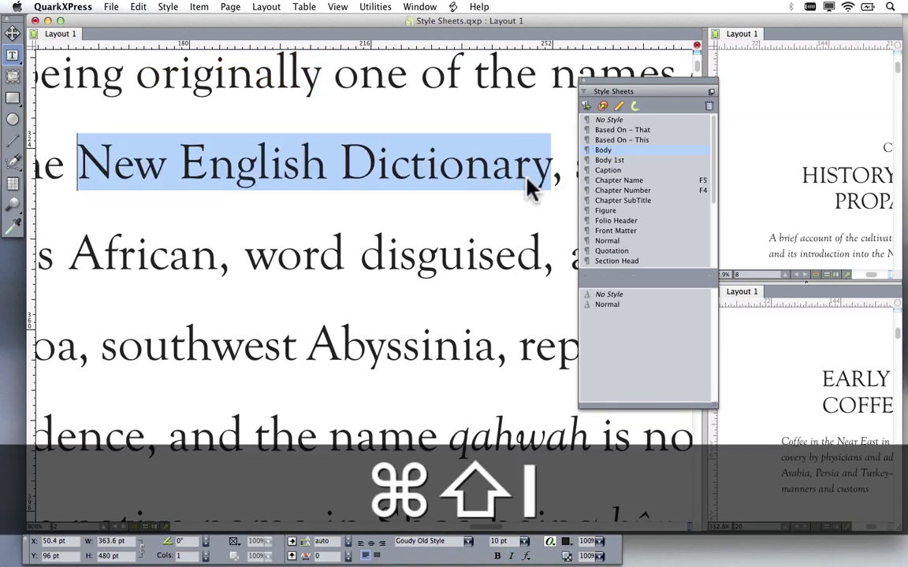
# Move the Style Sheets palette clear of the text and make New English Dictionary italic again.
pyautogui.moveTo(634, 95); pyautogui.dragTo(719, 109)
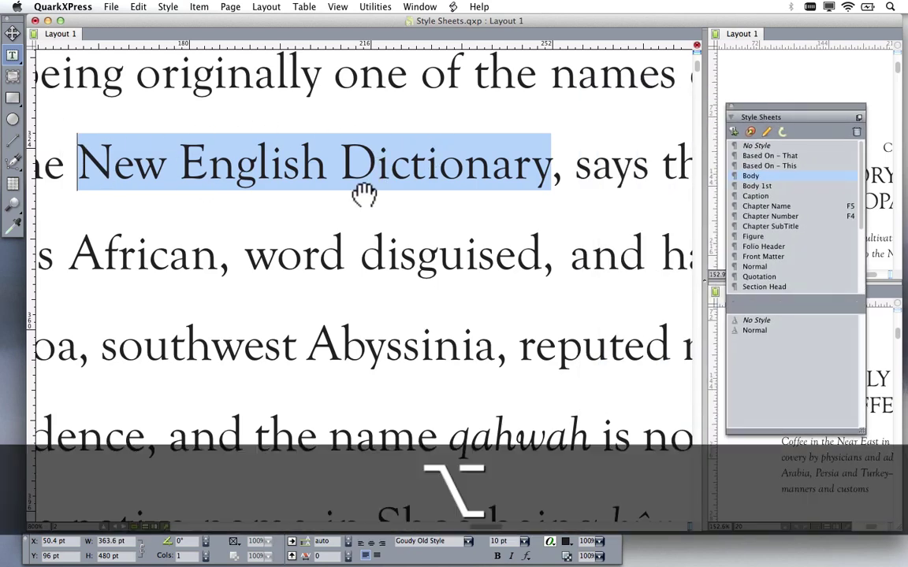
pyautogui.moveTo(370, 194); pyautogui.dragTo(410, 253)
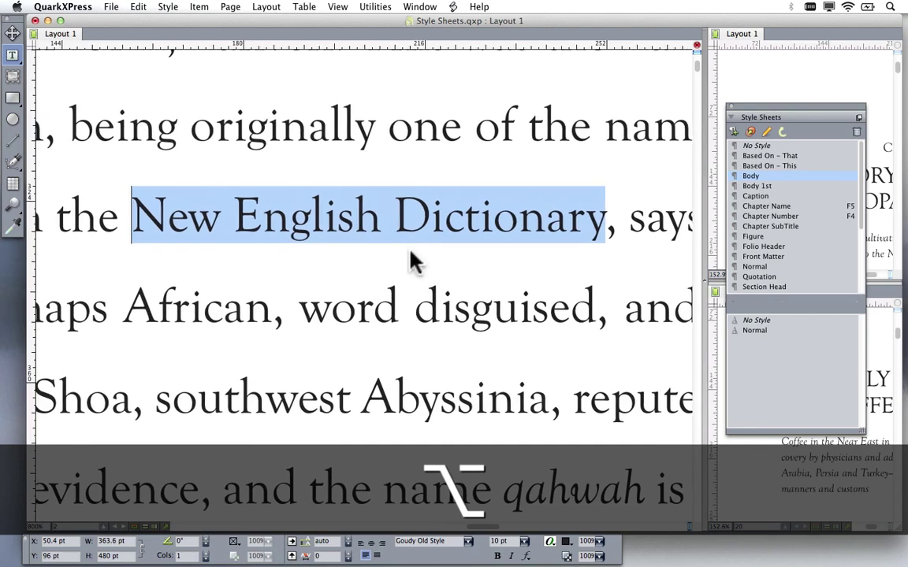
pyautogui.press('super+shift+i')
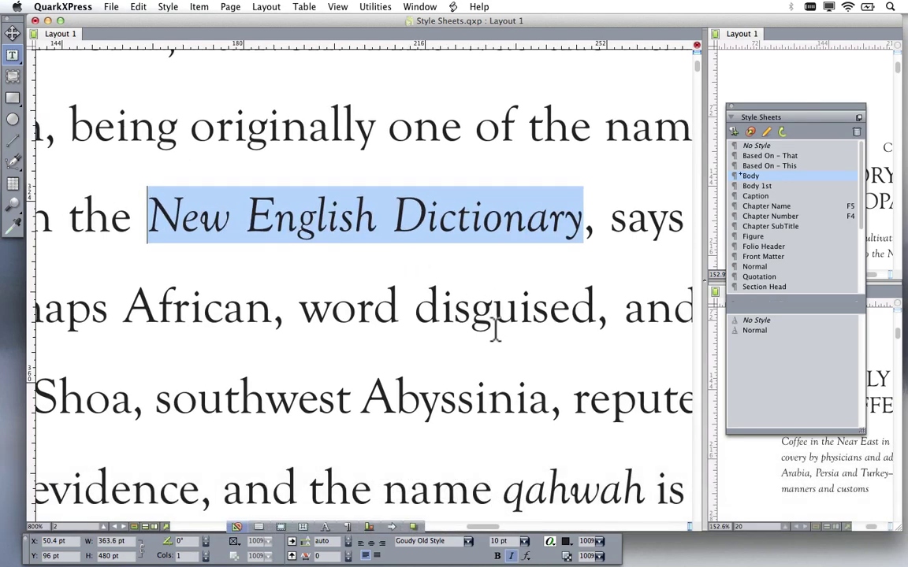
# Zoom the page out to 300% and select the plain surname in the second paragraph.
pyautogui.moveTo(331, 315); pyautogui.dragTo(365, 331)
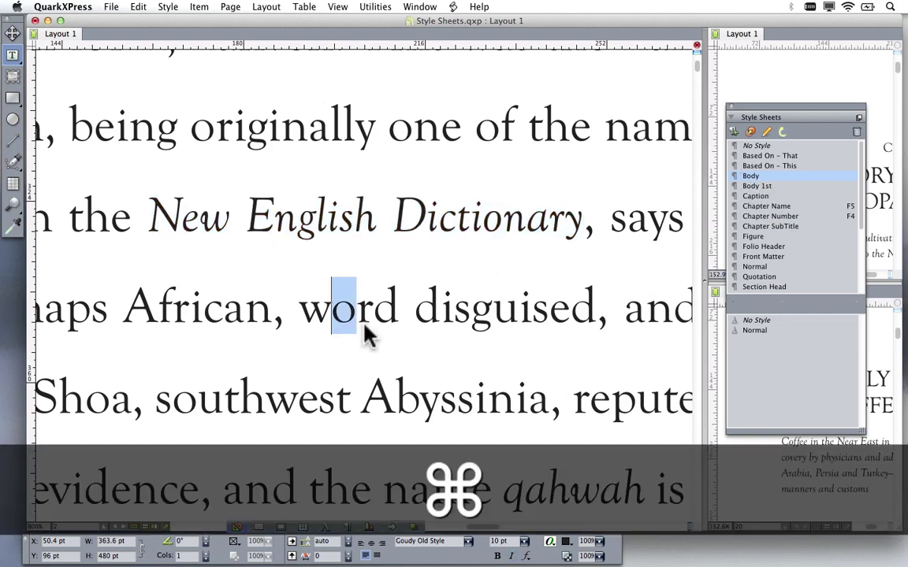
pyautogui.press('super+z')
pyautogui.press('super+minus')
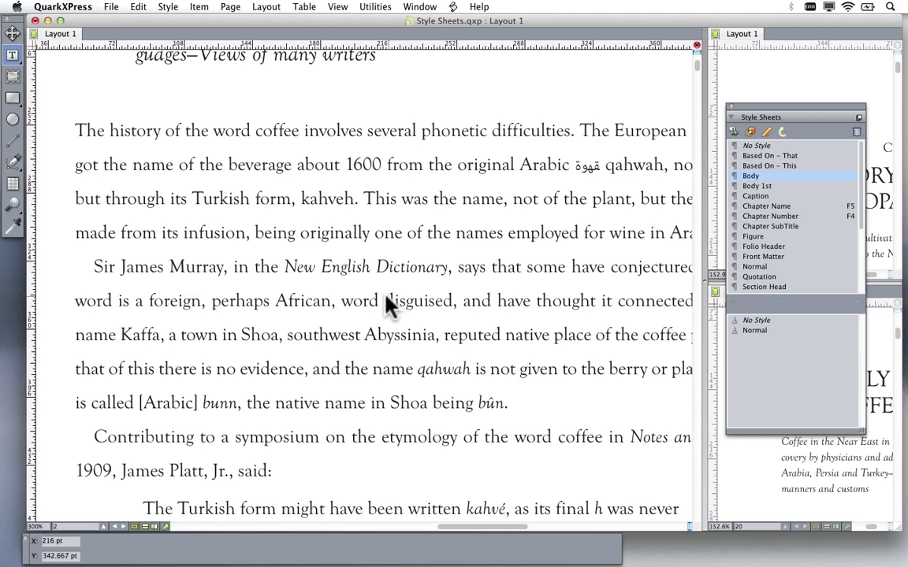
pyautogui.click(181, 268)
pyautogui.moveTo(168, 268); pyautogui.dragTo(226, 268)
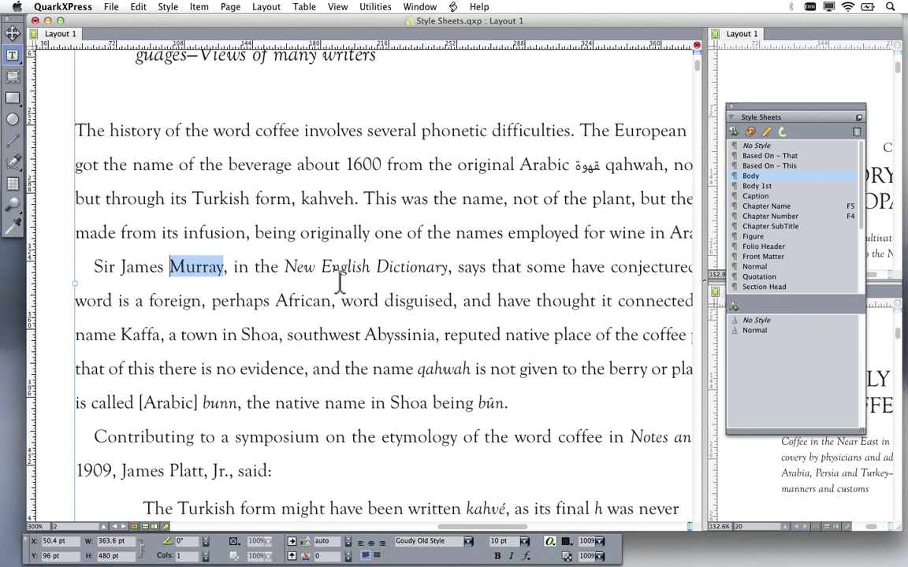
pyautogui.click(168, 271)
pyautogui.moveTo(171, 268); pyautogui.dragTo(202, 270)
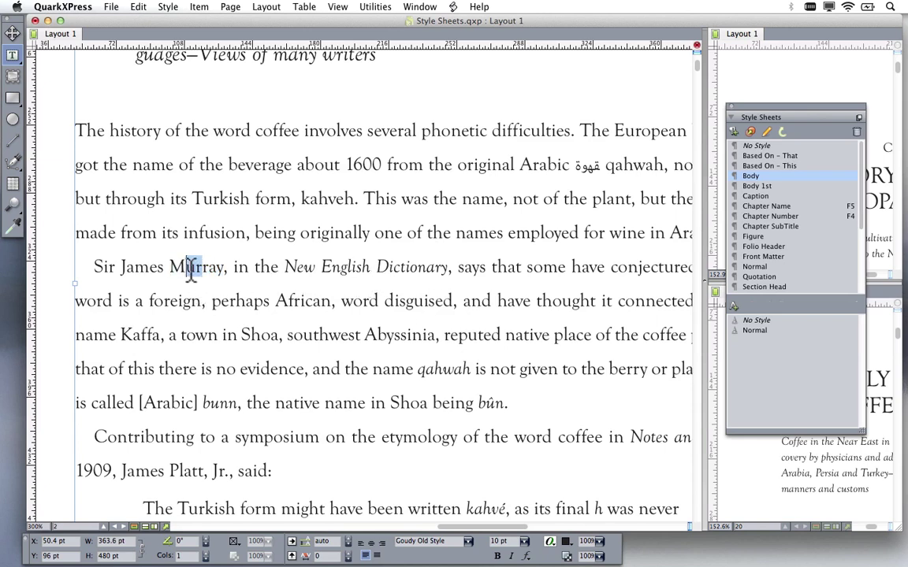
pyautogui.click(171, 269)
pyautogui.doubleClick(172, 269)
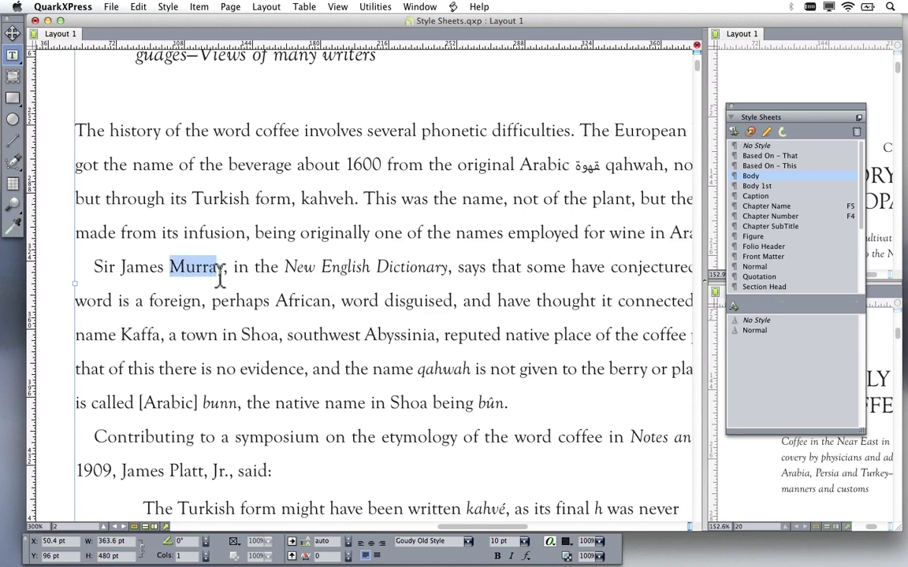
# Look through the General, Formats, Tabs and Rules settings of a new paragraph style sheet, then cancel it.
pyautogui.click(735, 132)
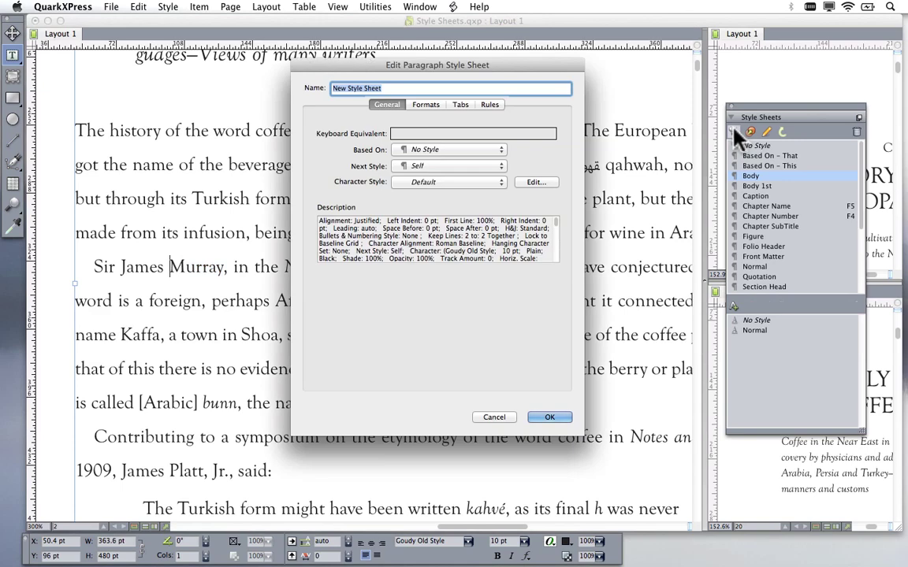
pyautogui.moveTo(488, 67); pyautogui.dragTo(621, 86)
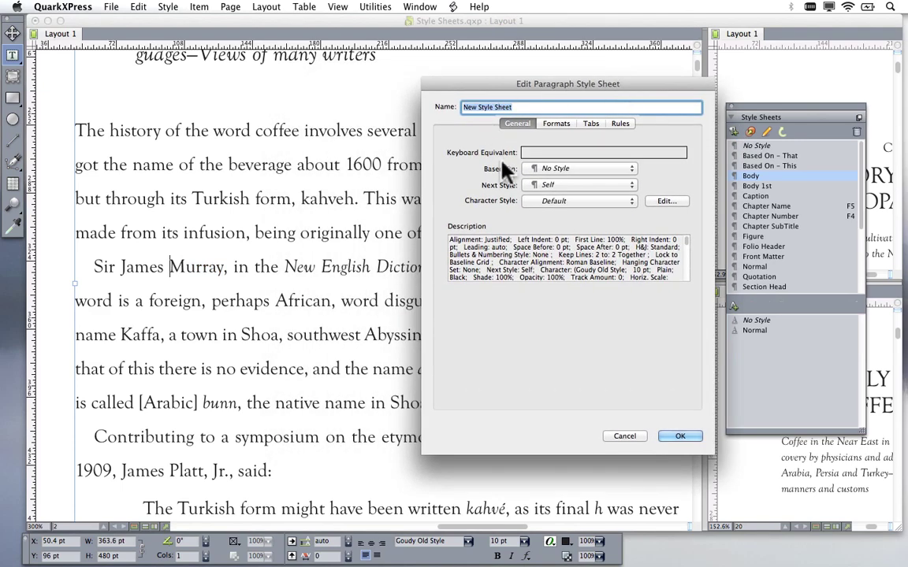
pyautogui.click(556, 126)
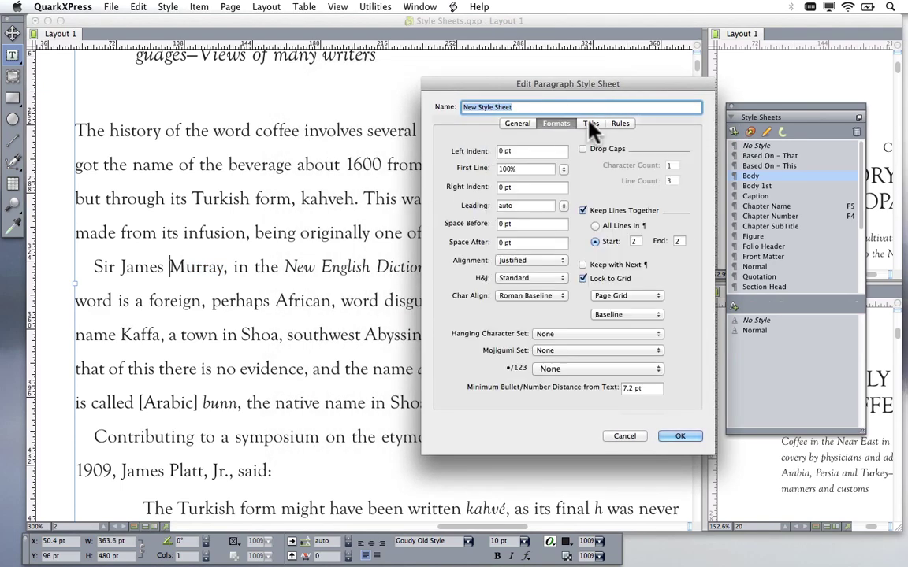
pyautogui.click(590, 124)
pyautogui.click(619, 124)
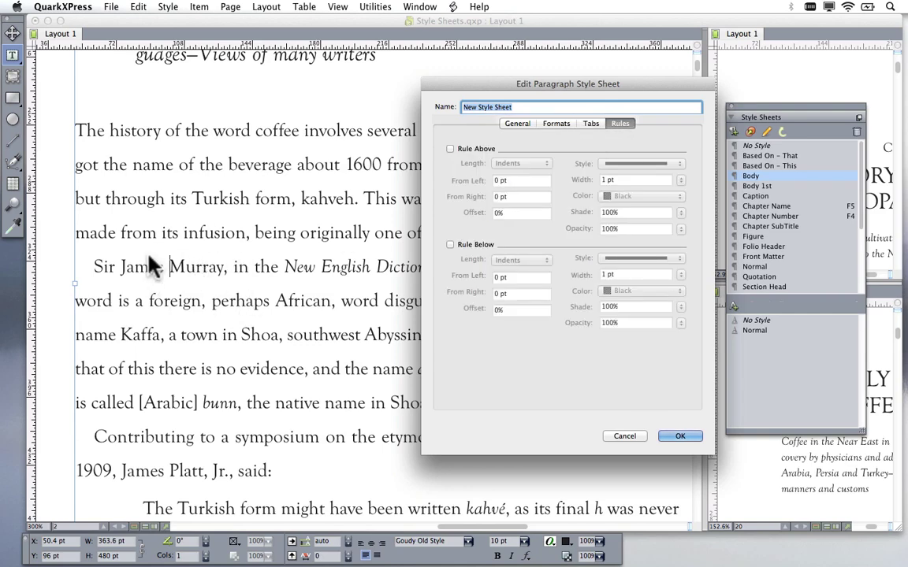
pyautogui.click(633, 438)
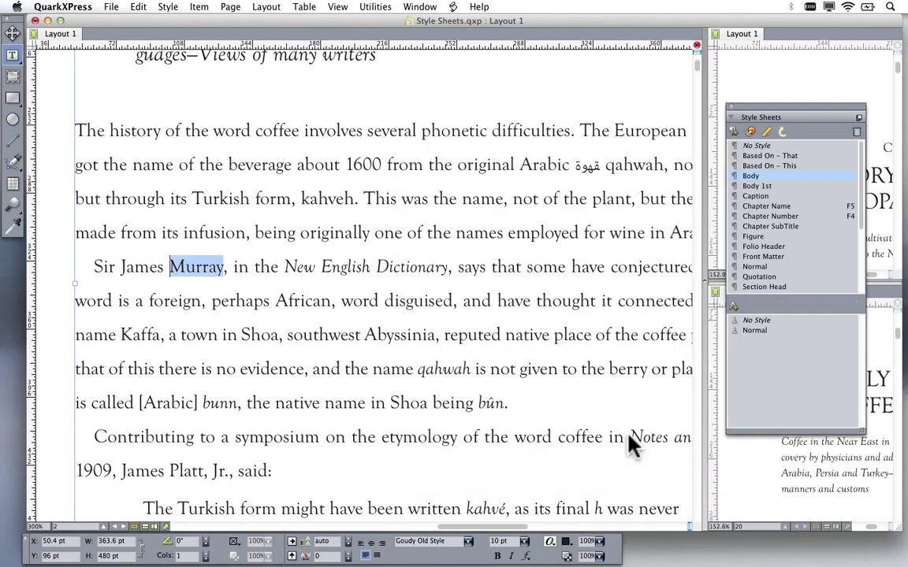
# Try a block-indented paragraph style on the second paragraph and undo it.
pyautogui.click(222, 265)
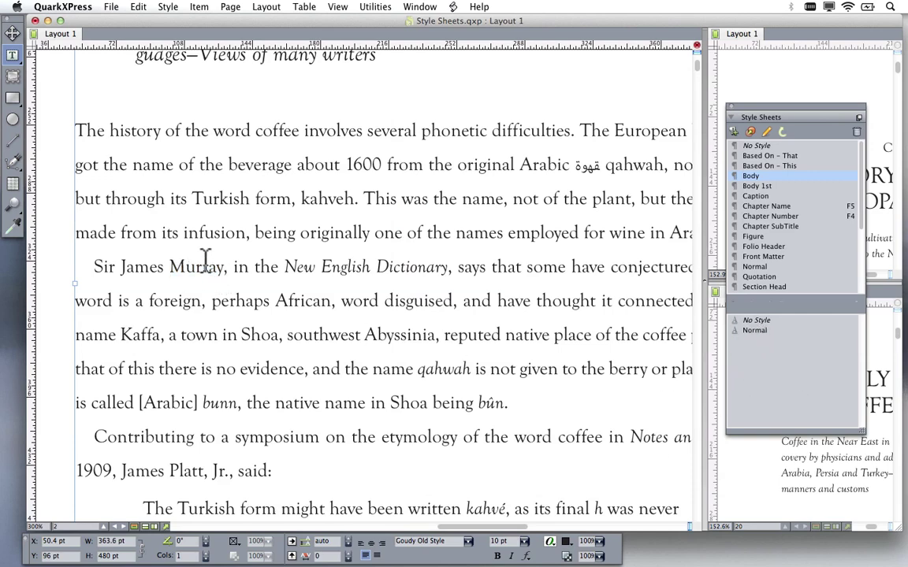
pyautogui.scroll(-3, 757, 236)
pyautogui.click(755, 286)
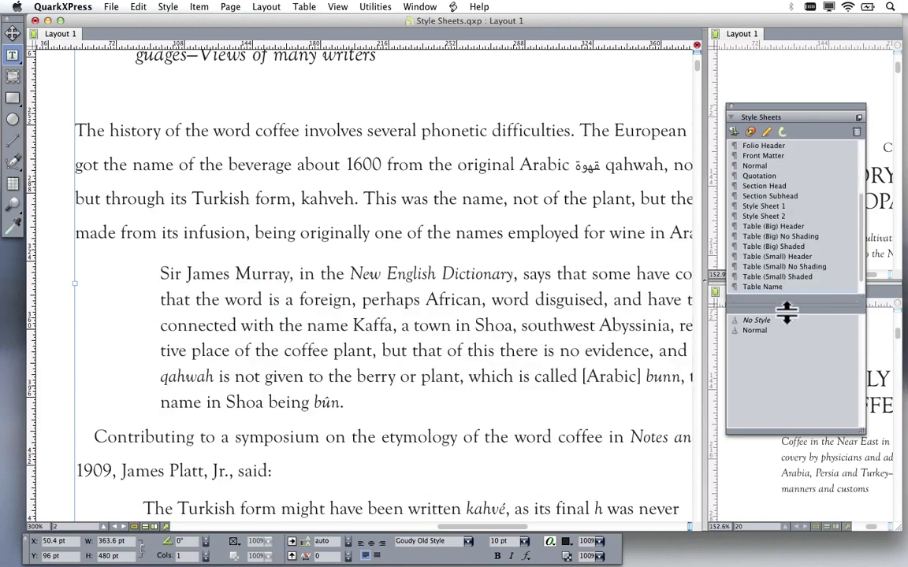
pyautogui.moveTo(786, 304); pyautogui.dragTo(786, 319)
pyautogui.press('super+z')
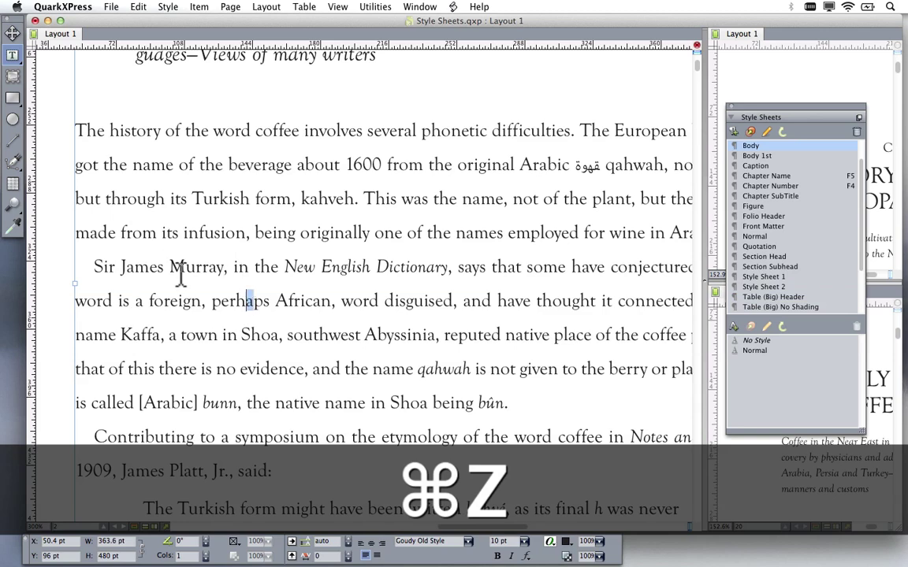
# Create a character style sheet named Body Italic with the Italic type style, based on the plain surname in the second paragraph.
pyautogui.moveTo(168, 266); pyautogui.dragTo(234, 266)
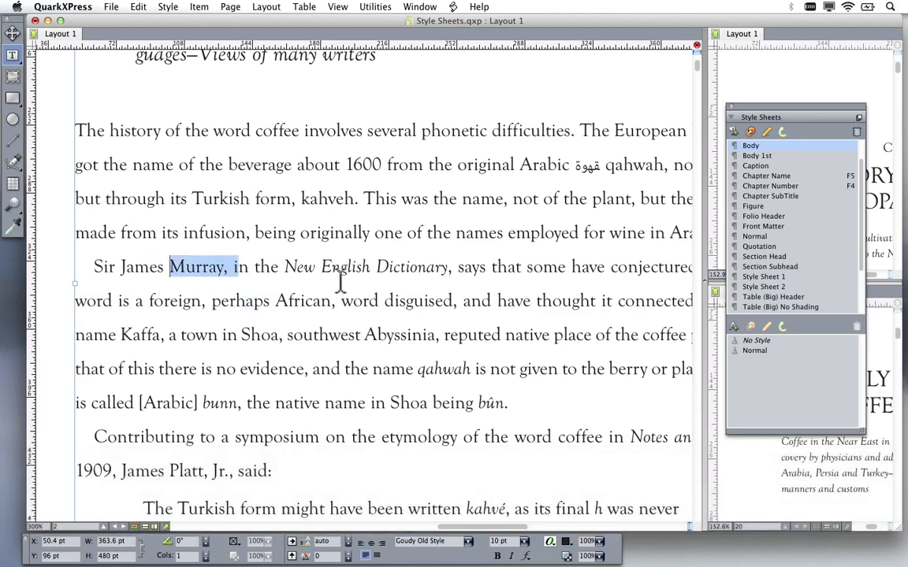
pyautogui.moveTo(448, 268); pyautogui.dragTo(286, 268)
pyautogui.click(174, 228)
pyautogui.moveTo(169, 268); pyautogui.dragTo(225, 270)
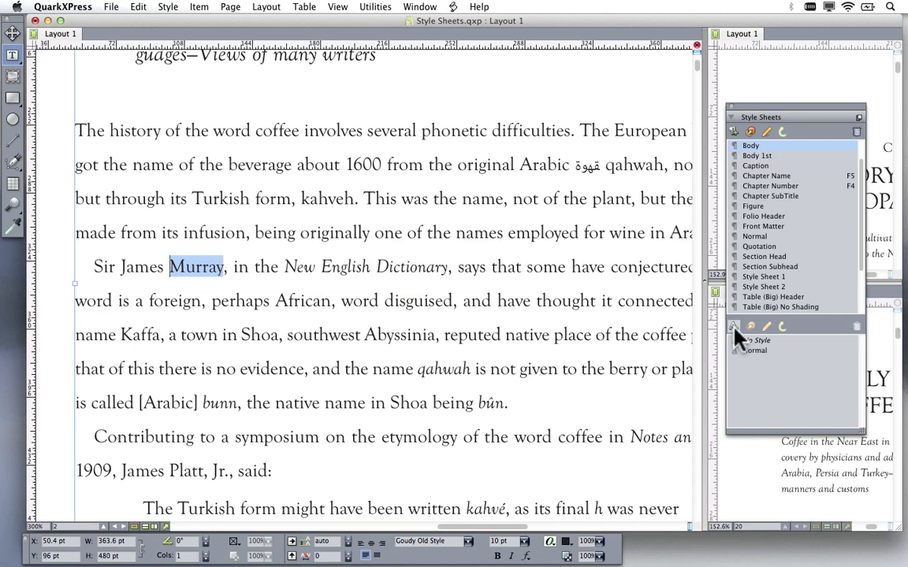
pyautogui.click(734, 328)
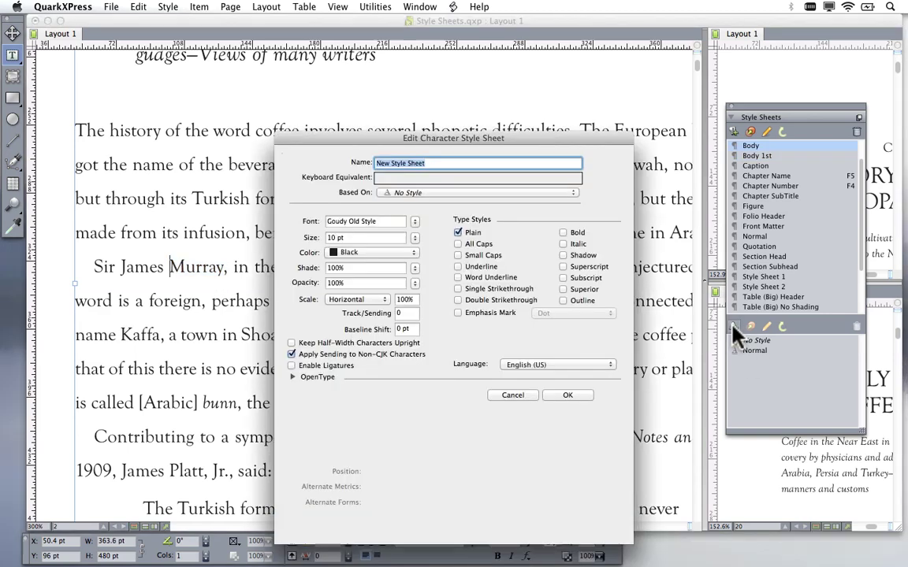
pyautogui.moveTo(476, 146); pyautogui.dragTo(555, 87)
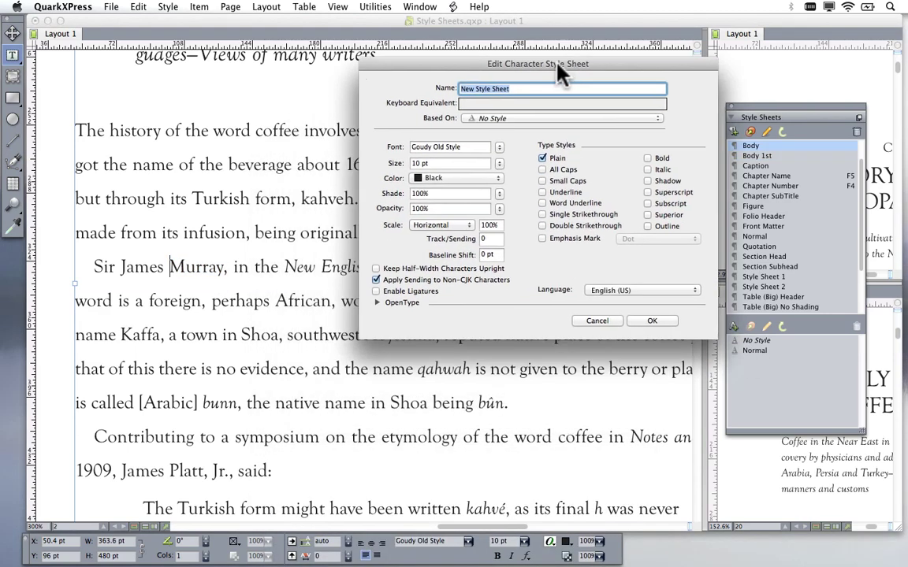
pyautogui.write('Bo')
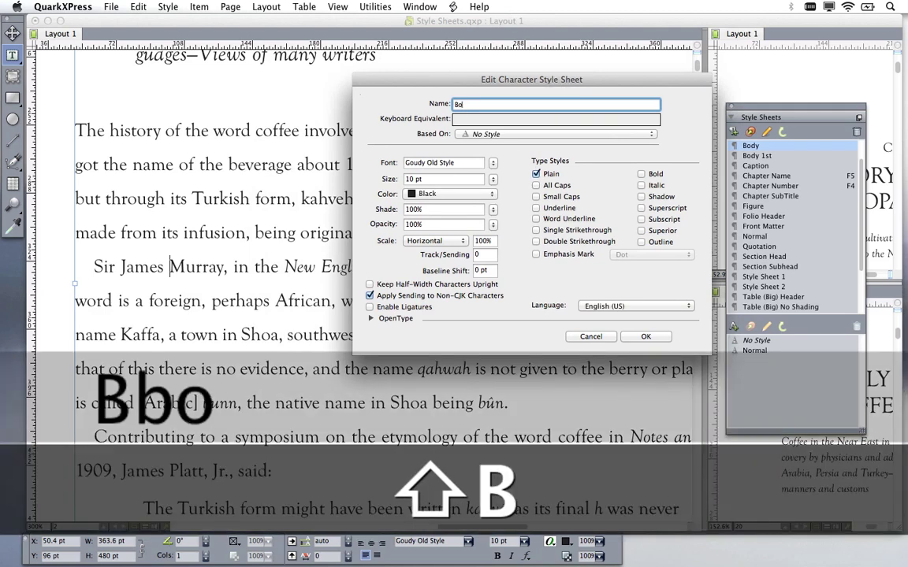
pyautogui.write('dy Italic')
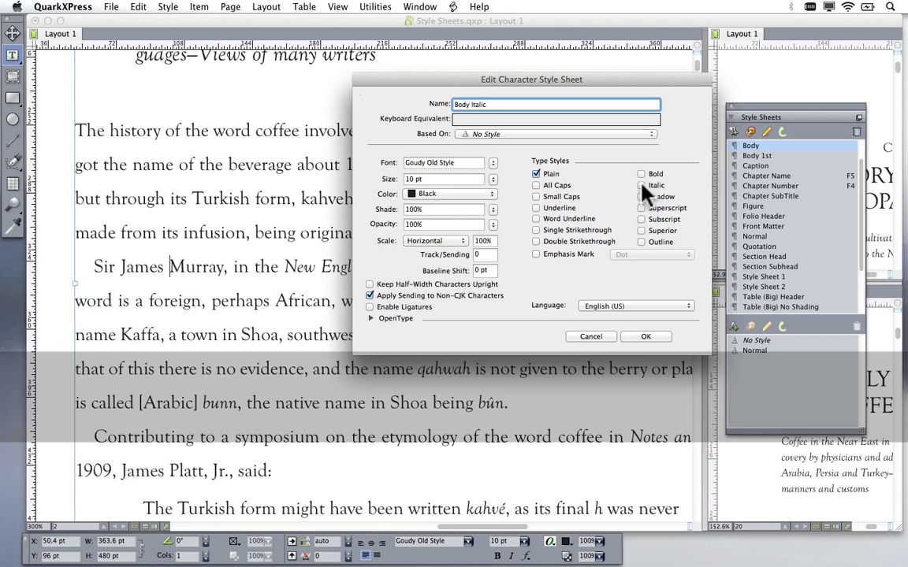
pyautogui.click(642, 186)
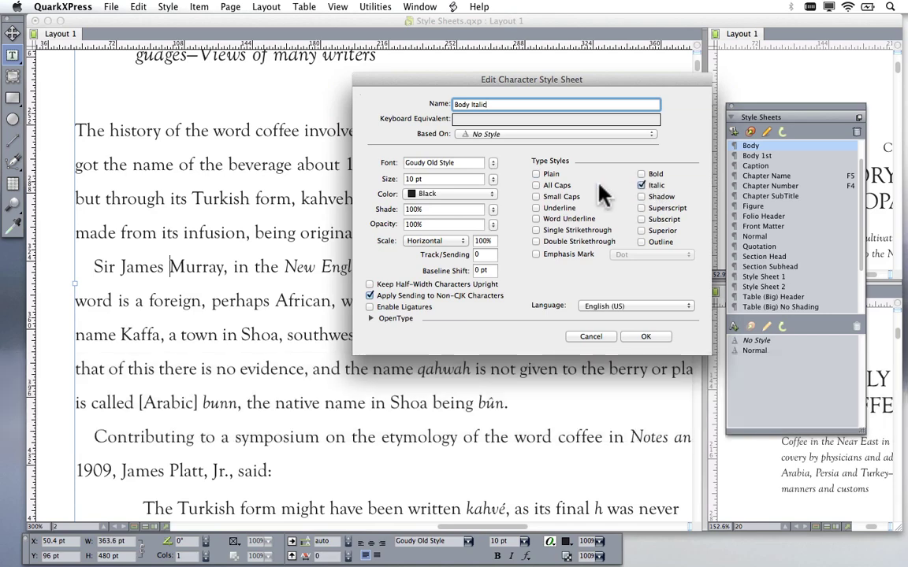
pyautogui.click(645, 337)
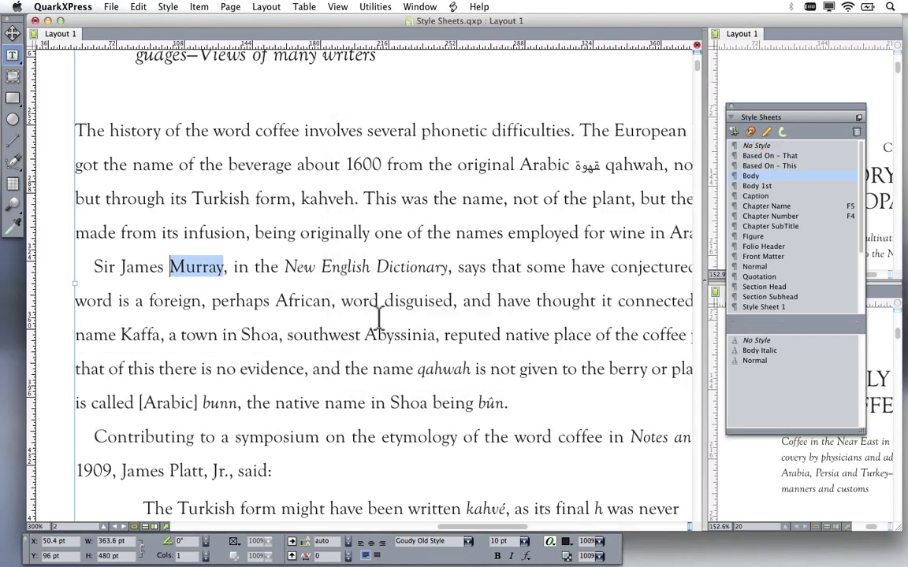
# Apply the Body Italic character style to the title New English Dictionary, overriding its local formatting.
pyautogui.moveTo(284, 268); pyautogui.dragTo(447, 267)
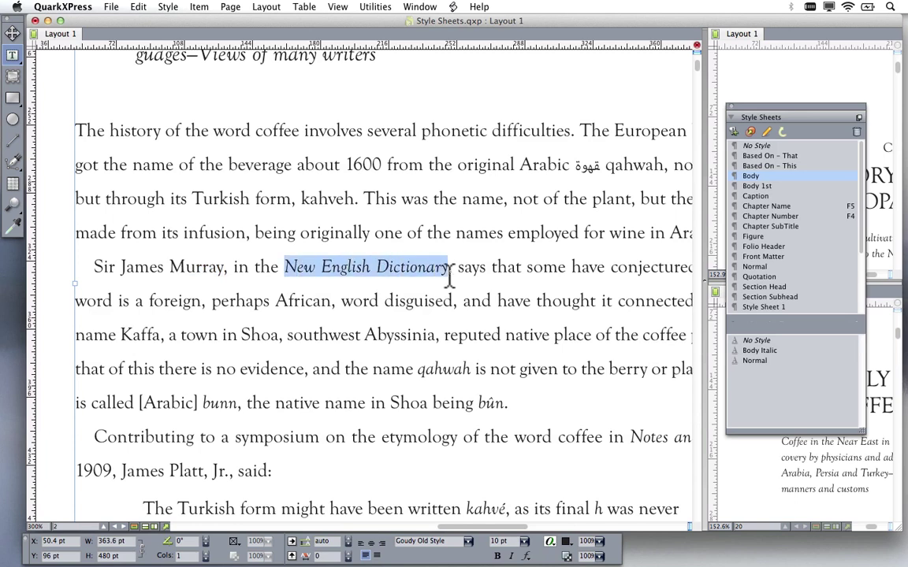
pyautogui.keyDown('alt'); pyautogui.click(760, 350); pyautogui.keyUp('alt')
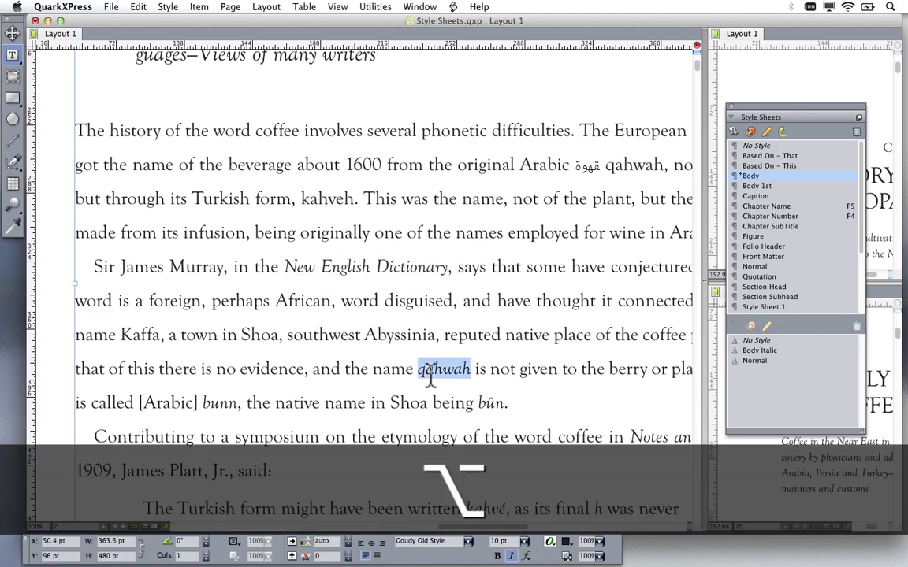
# Apply the Body Italic character style to the words qahwah and bûn in the second paragraph, overriding their local formatting.
pyautogui.doubleClick(431, 370)
pyautogui.keyDown('alt'); pyautogui.click(759, 351); pyautogui.keyUp('alt')
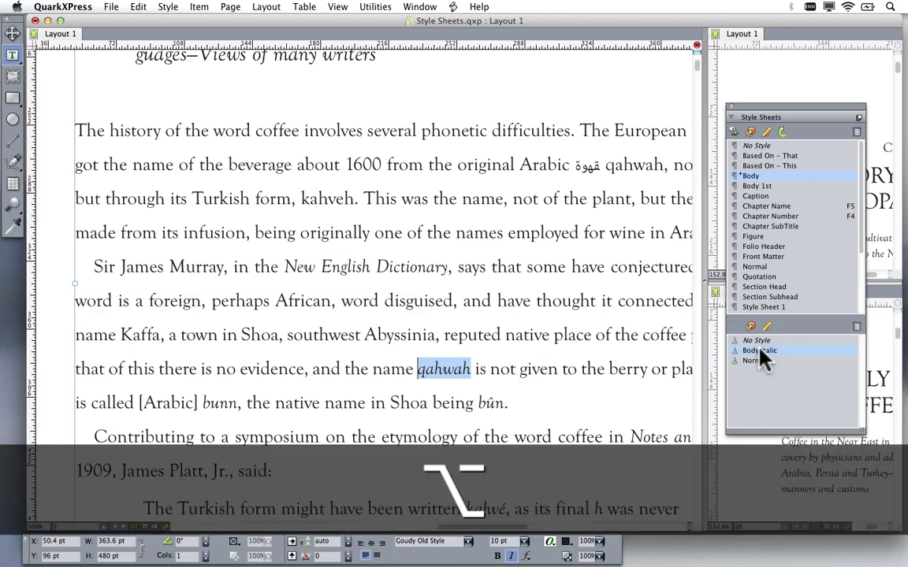
pyautogui.doubleClick(490, 404)
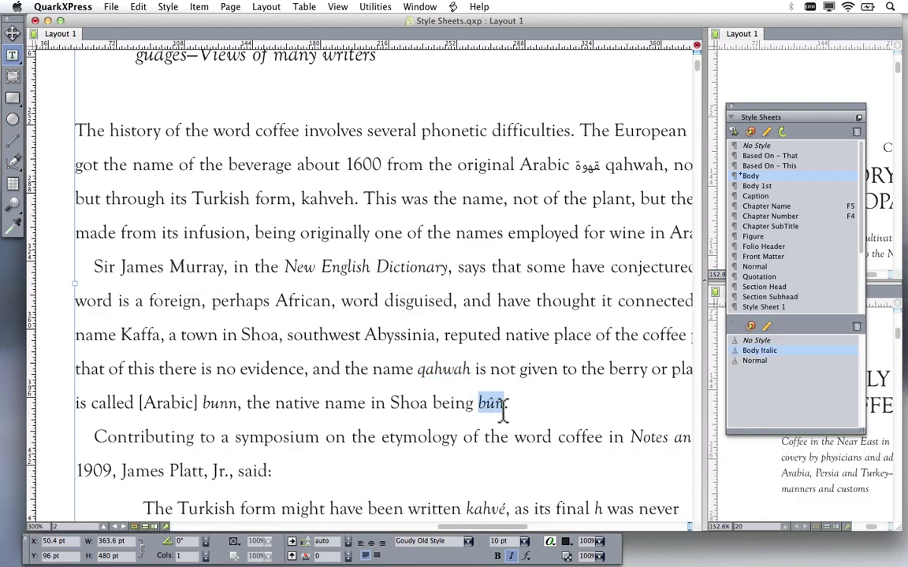
pyautogui.keyDown('alt'); pyautogui.click(765, 352); pyautogui.keyUp('alt')
# Change the text color of the Body Italic character style sheet to Magenta.
pyautogui.click(767, 328)
pyautogui.moveTo(468, 67); pyautogui.dragTo(639, 39)
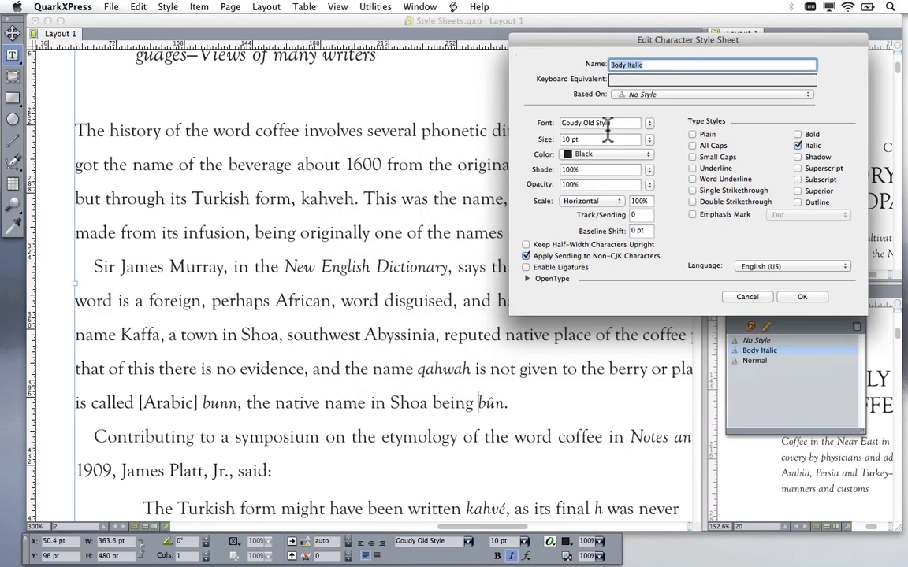
pyautogui.click(607, 154)
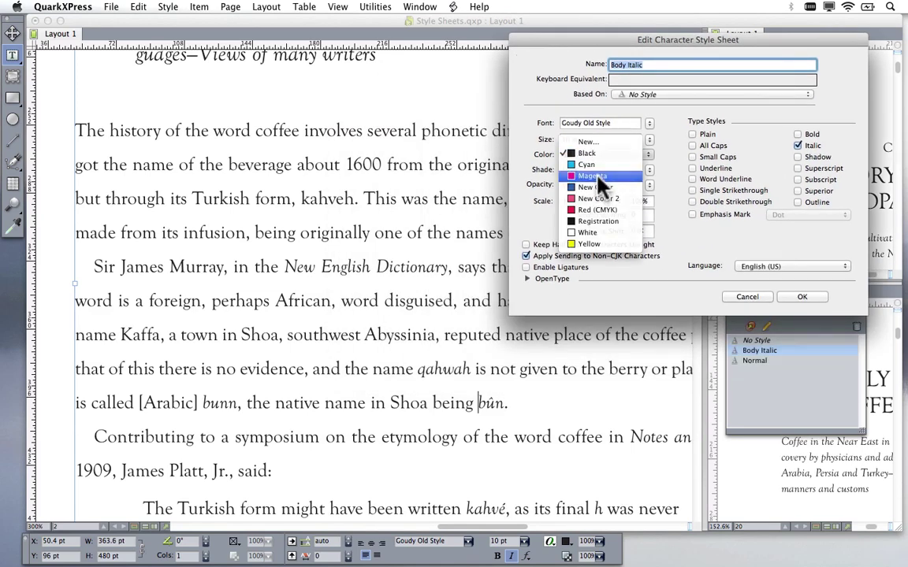
pyautogui.click(598, 178)
pyautogui.click(803, 297)
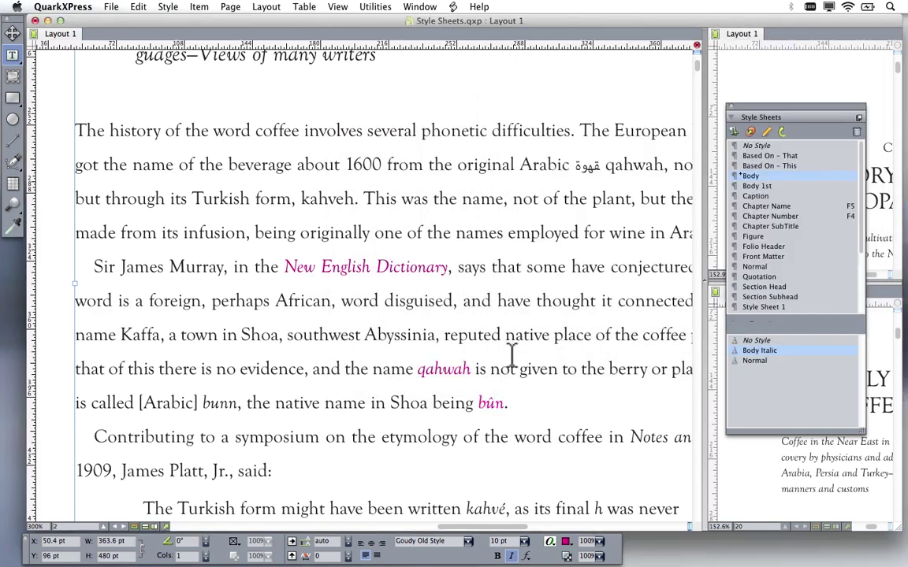
# Try Body Italic as the character style of the Body paragraph style sheet and undo the change.
pyautogui.hotkey('ctrl', 'shift')
pyautogui.moveTo(274, 244); pyautogui.dragTo(536, 449)
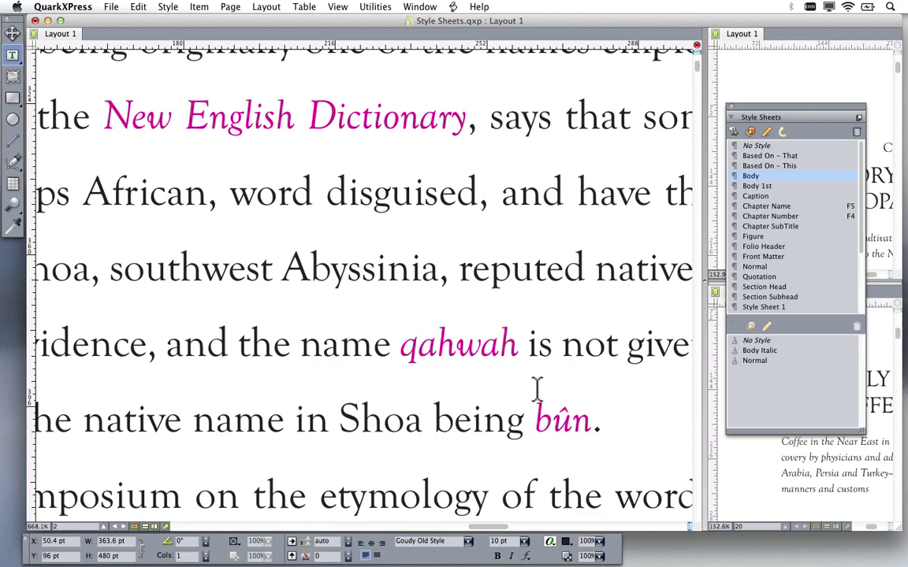
pyautogui.press('super+0')
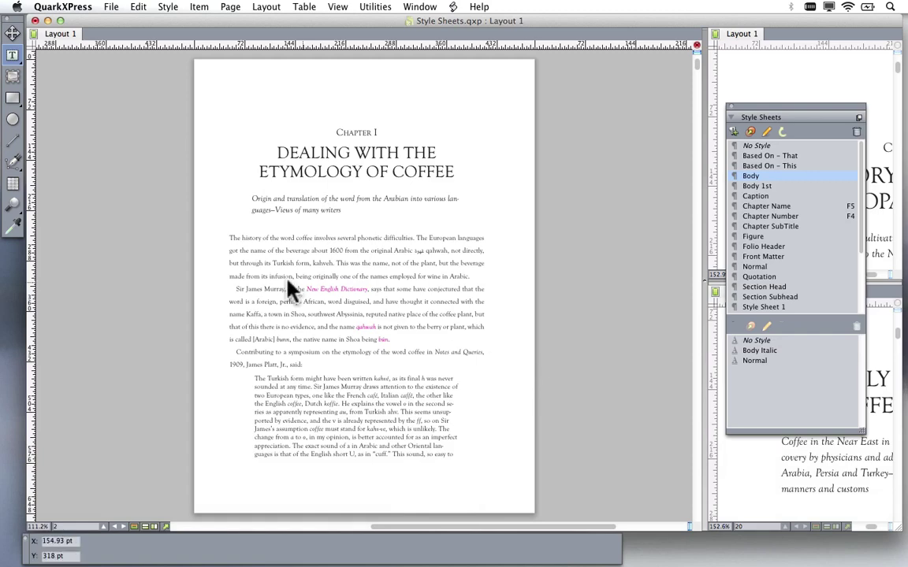
pyautogui.moveTo(222, 277); pyautogui.dragTo(498, 355)
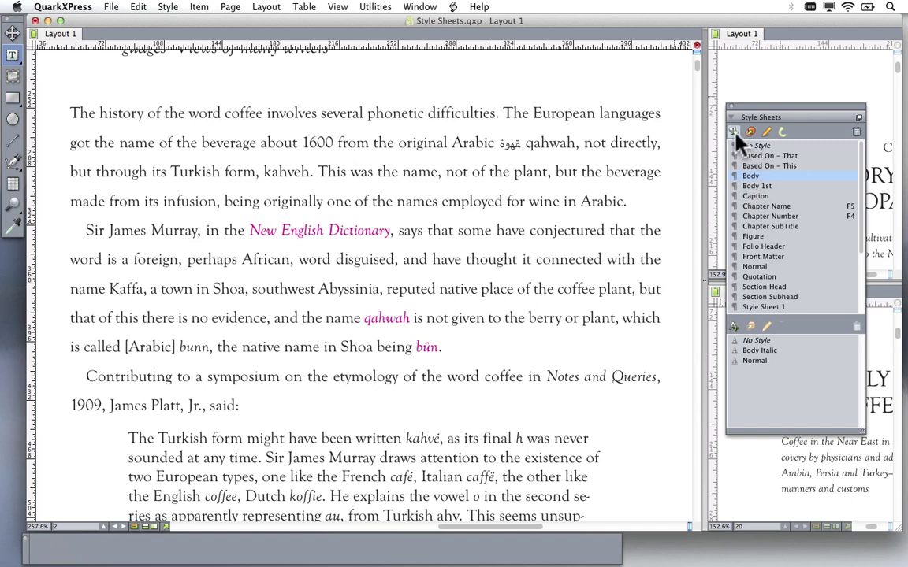
pyautogui.doubleClick(752, 176)
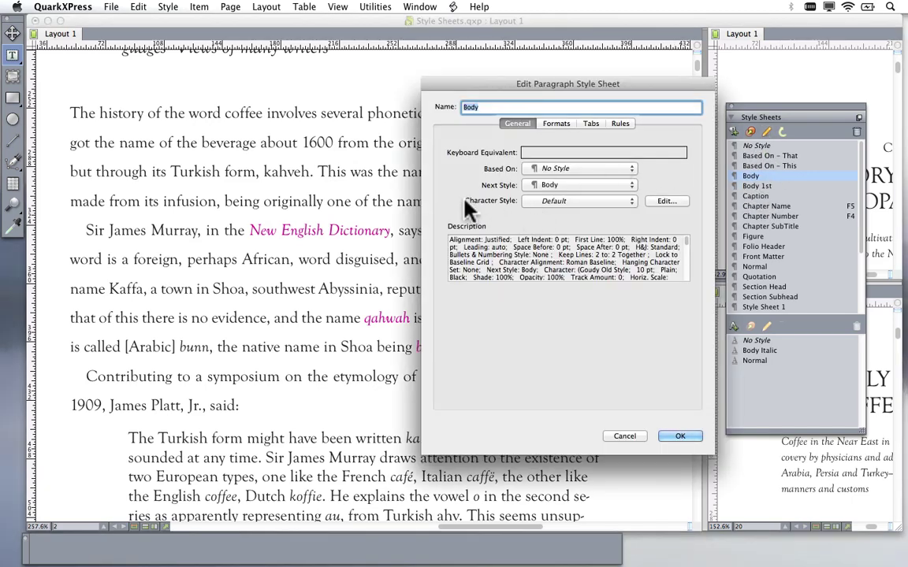
pyautogui.click(613, 201)
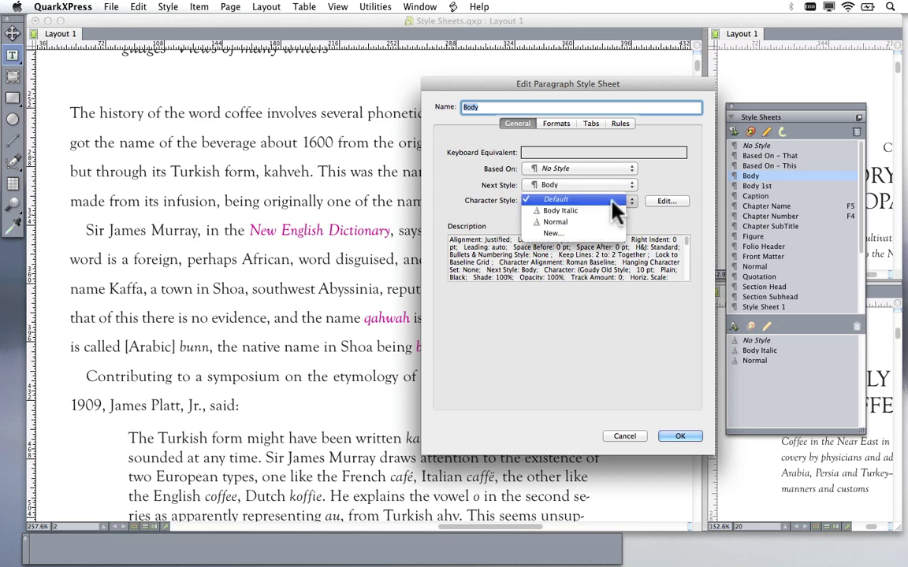
pyautogui.click(557, 212)
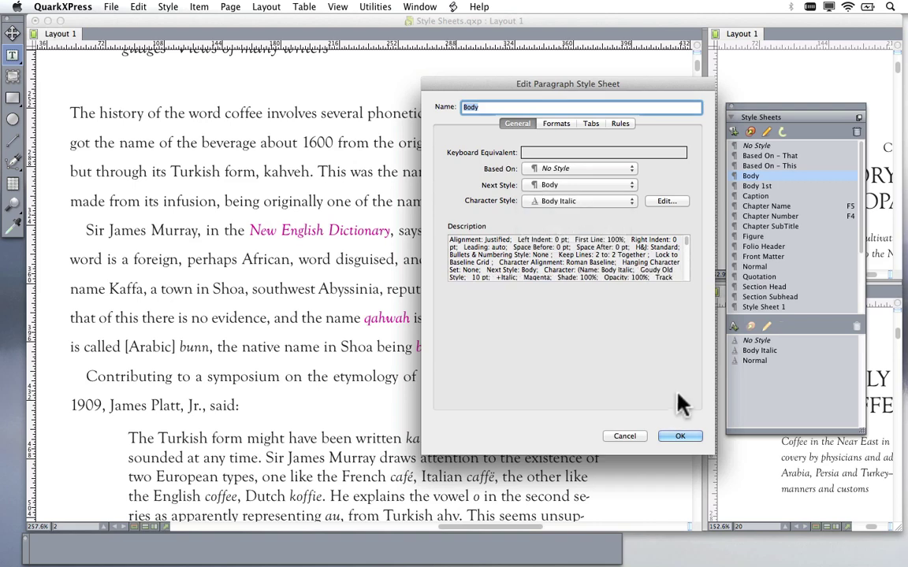
pyautogui.click(687, 439)
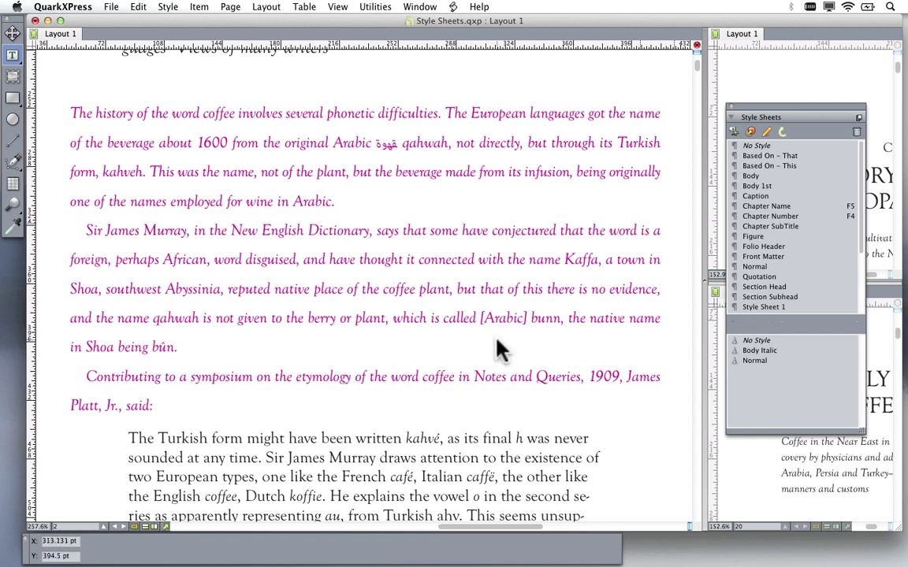
pyautogui.press('super+z')
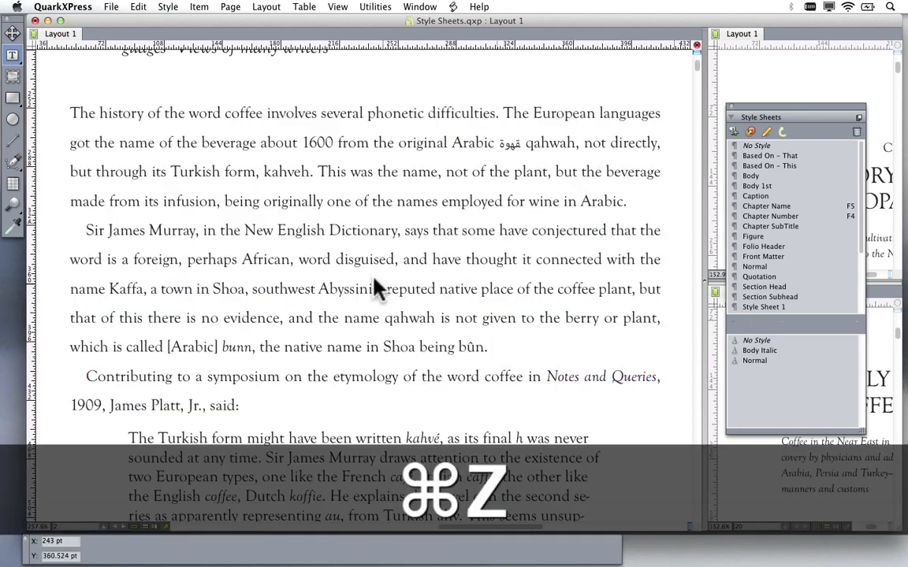
# Apply local italic formatting to New English Dictionary, Abyssinia and bûn in the second paragraph.
pyautogui.click(405, 320)
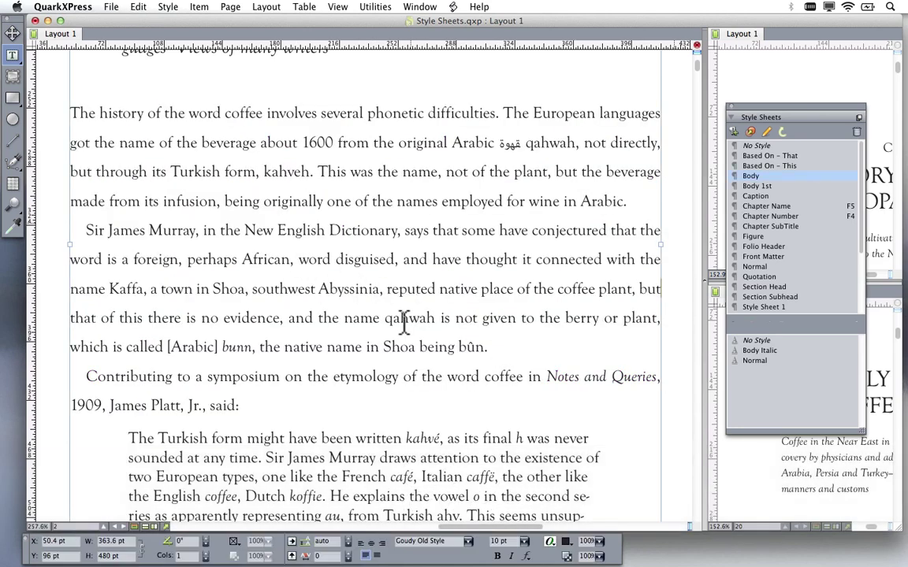
pyautogui.scroll(1, 402, 319)
pyautogui.scroll(3, 347, 319)
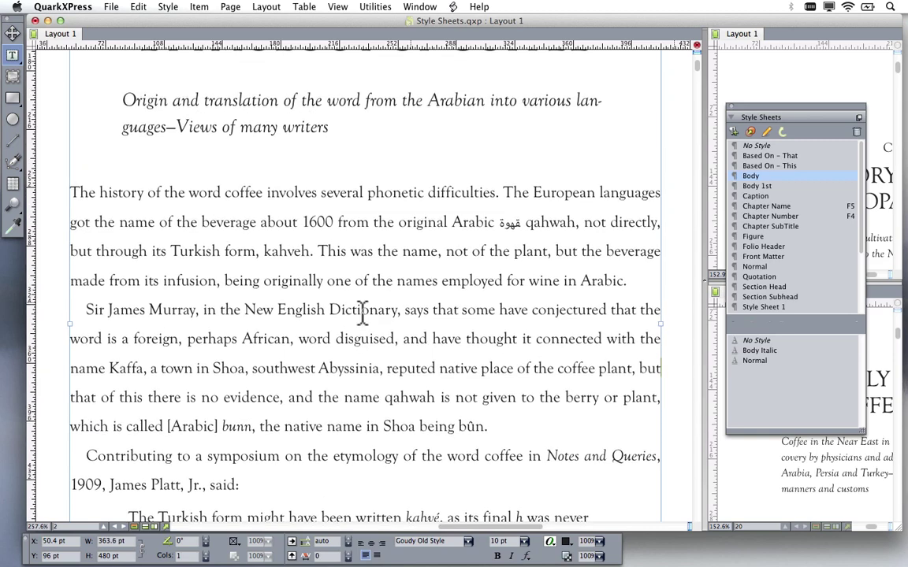
pyautogui.scroll(-2, 327, 331)
pyautogui.moveTo(245, 276); pyautogui.dragTo(397, 288)
pyautogui.press('super+shift+i')
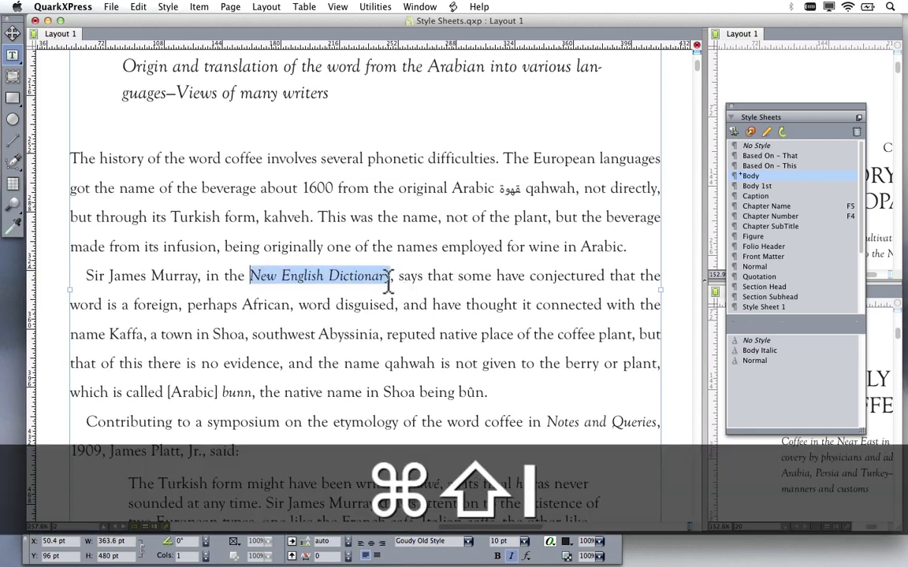
pyautogui.doubleClick(346, 335)
pyautogui.press('super+shift+i')
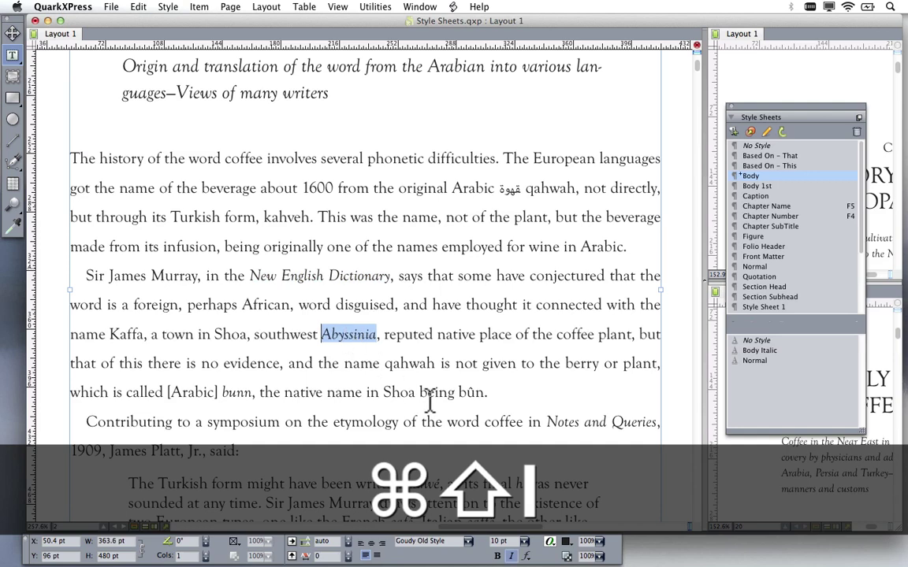
pyautogui.doubleClick(465, 393)
pyautogui.press('super+shift+i')
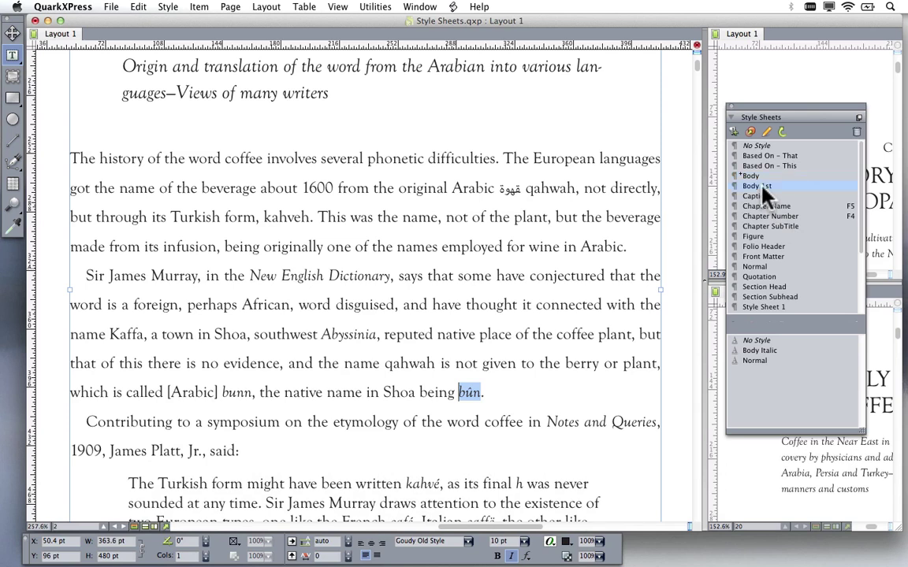
# Apply the Body 1st paragraph style to the second paragraph and replace it with Style Sheet 1.
pyautogui.click(763, 187)
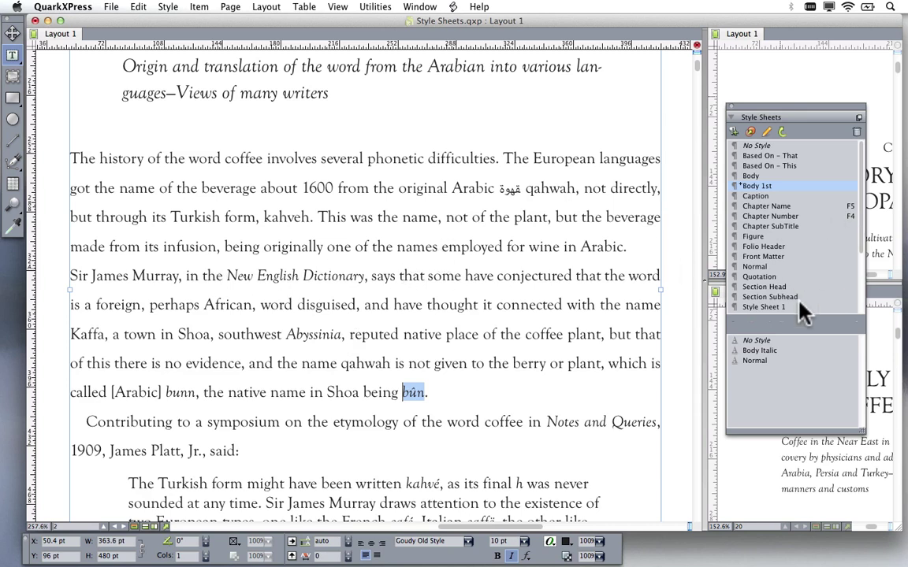
pyautogui.scroll(-2, 798, 298)
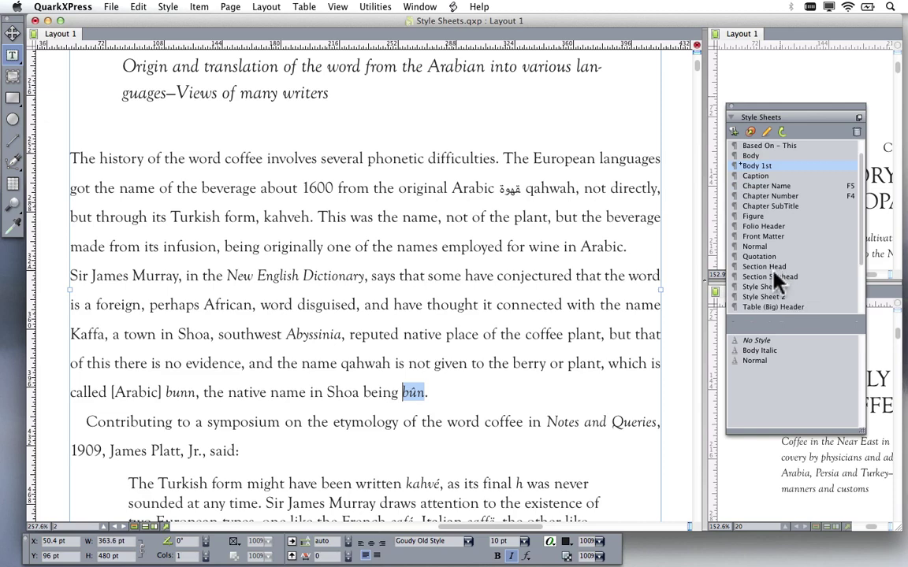
pyautogui.click(771, 289)
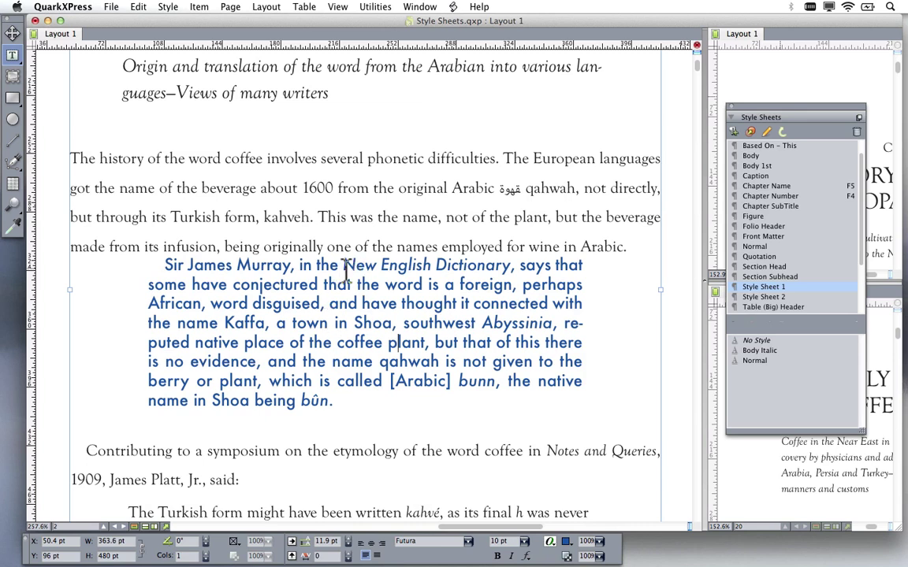
# Select parts of the italic title New English Dictionary and adjacent plain text to check for local overrides of Style Sheet 1.
pyautogui.moveTo(344, 266); pyautogui.dragTo(520, 270)
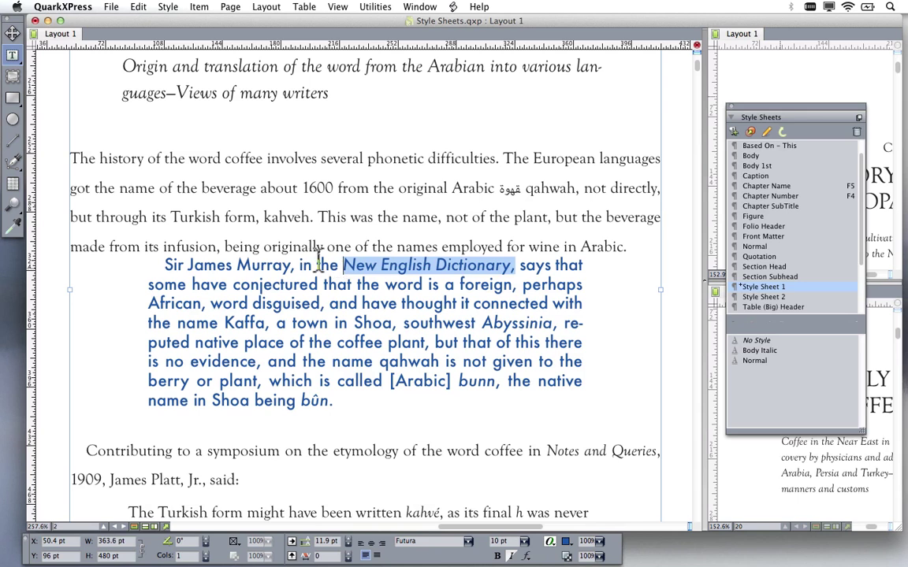
pyautogui.moveTo(343, 266); pyautogui.dragTo(508, 268)
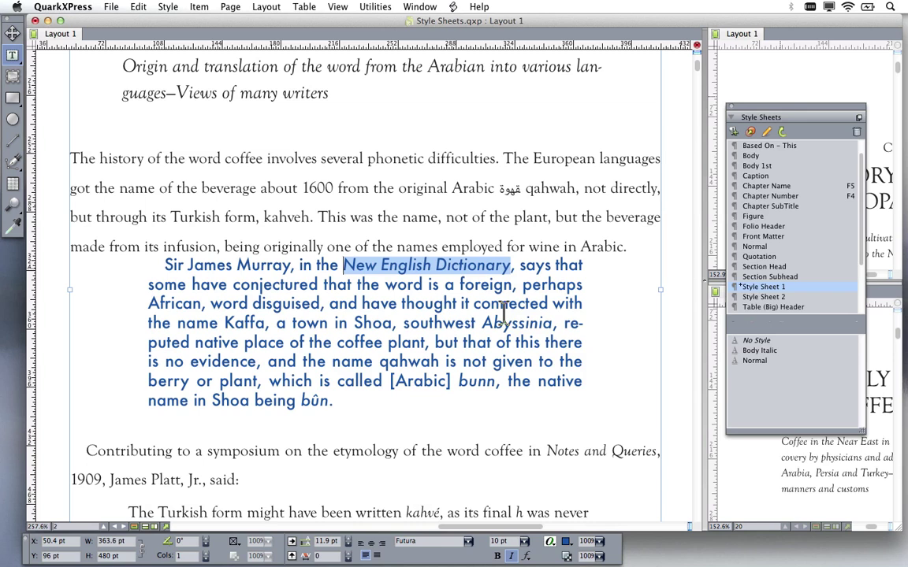
pyautogui.click(449, 267)
pyautogui.moveTo(365, 267); pyautogui.dragTo(434, 266)
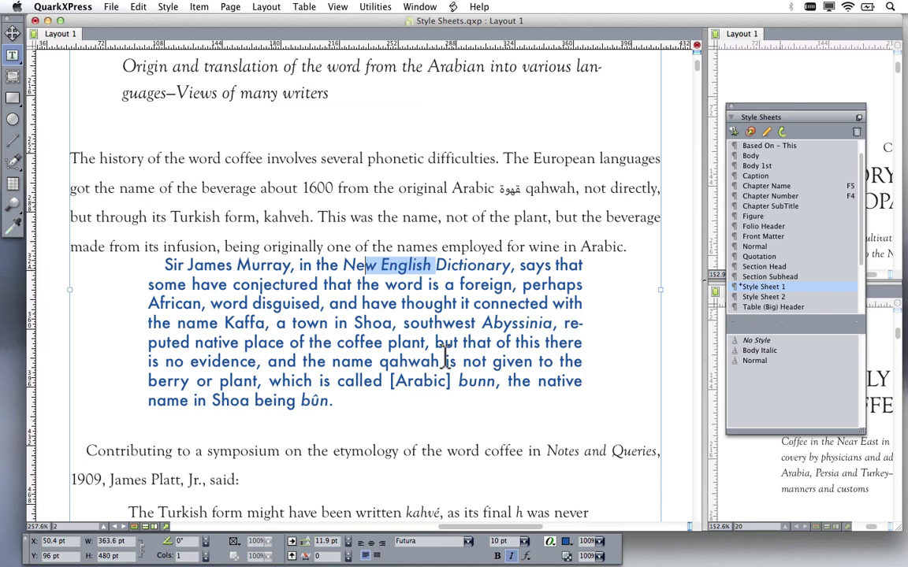
pyautogui.moveTo(319, 271); pyautogui.dragTo(508, 266)
pyautogui.click(331, 266)
pyautogui.moveTo(341, 265); pyautogui.dragTo(432, 264)
pyautogui.click(394, 284)
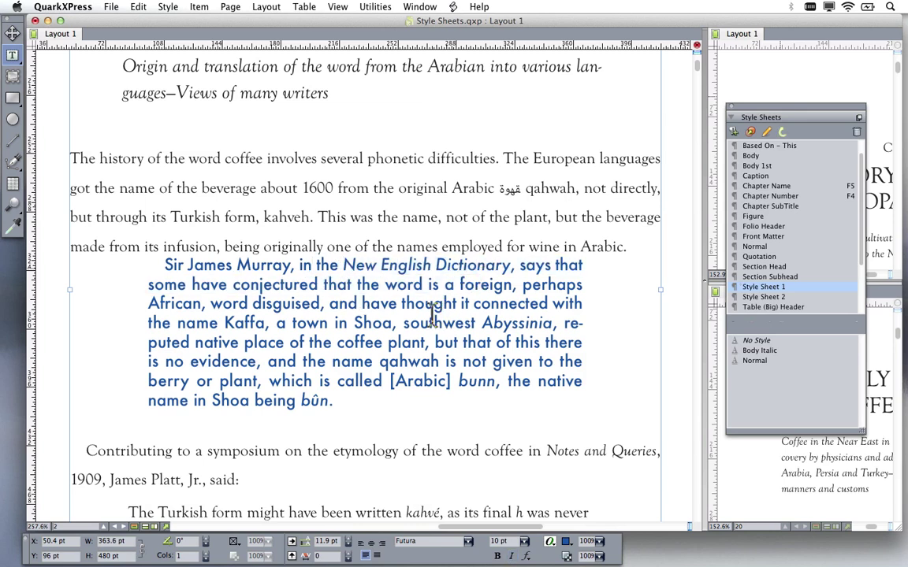
# Clear the second paragraph's local overrides by reapplying Style Sheet 1, try Chapter SubTitle, and set the paragraph to Body.
pyautogui.keyDown('alt'); pyautogui.click(784, 287); pyautogui.keyUp('alt')
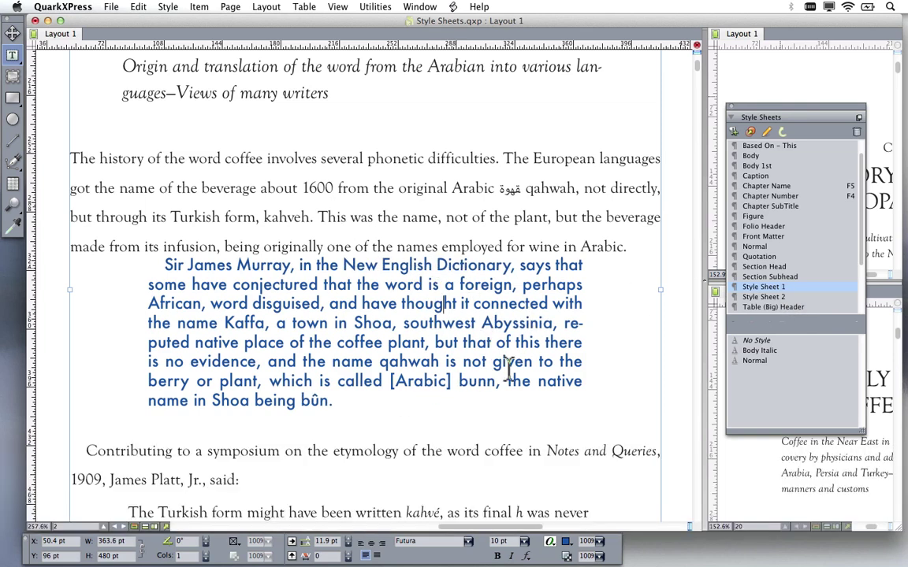
pyautogui.keyDown('alt'); pyautogui.click(786, 207); pyautogui.keyUp('alt')
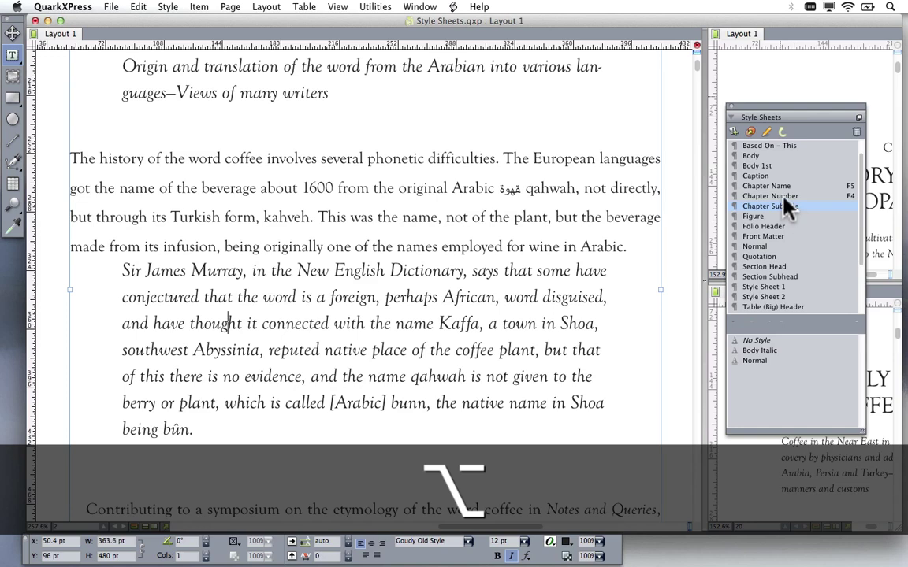
pyautogui.keyDown('alt'); pyautogui.click(753, 156); pyautogui.keyUp('alt')
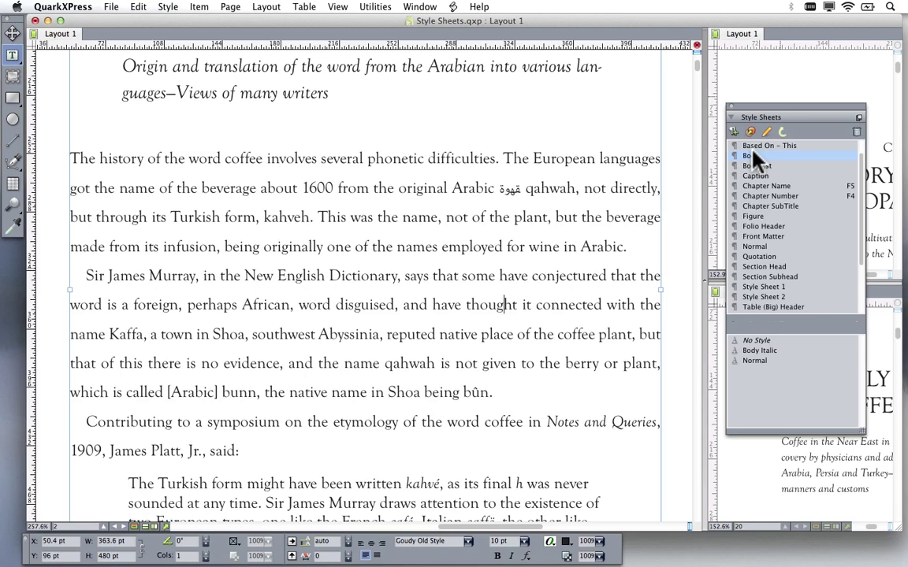
# Select passages in the first and second paragraphs alternately to compare which paragraph style sheets they use.
pyautogui.moveTo(569, 338); pyautogui.dragTo(408, 272)
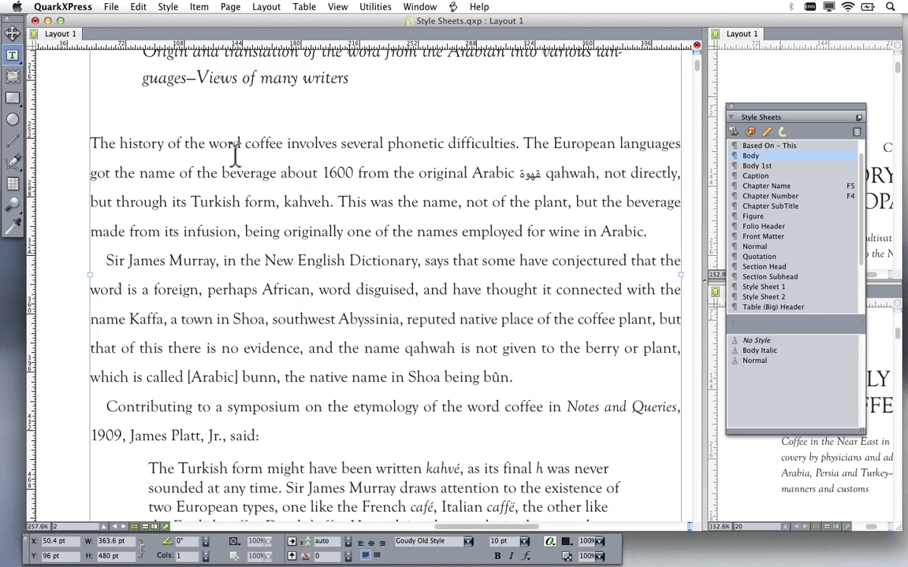
pyautogui.moveTo(207, 145); pyautogui.dragTo(255, 212)
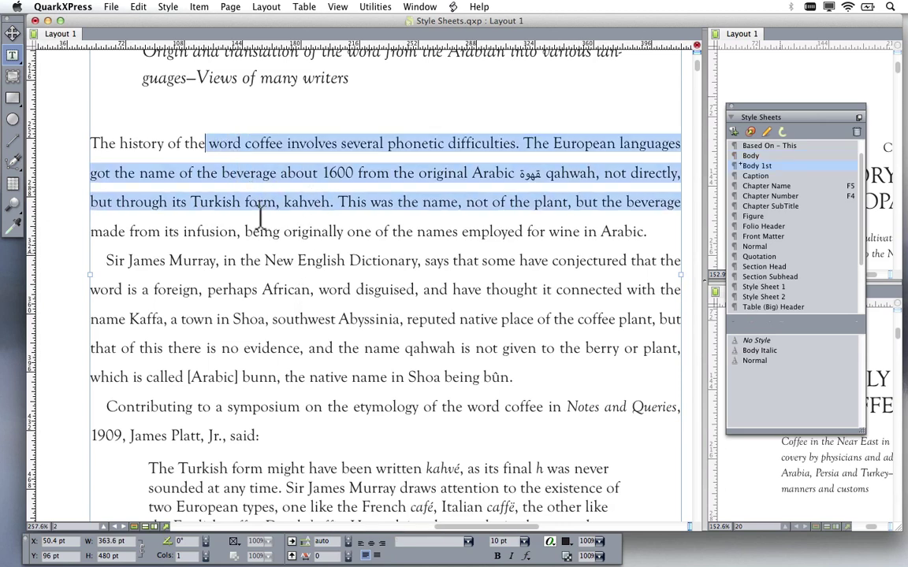
pyautogui.moveTo(91, 290); pyautogui.dragTo(298, 322)
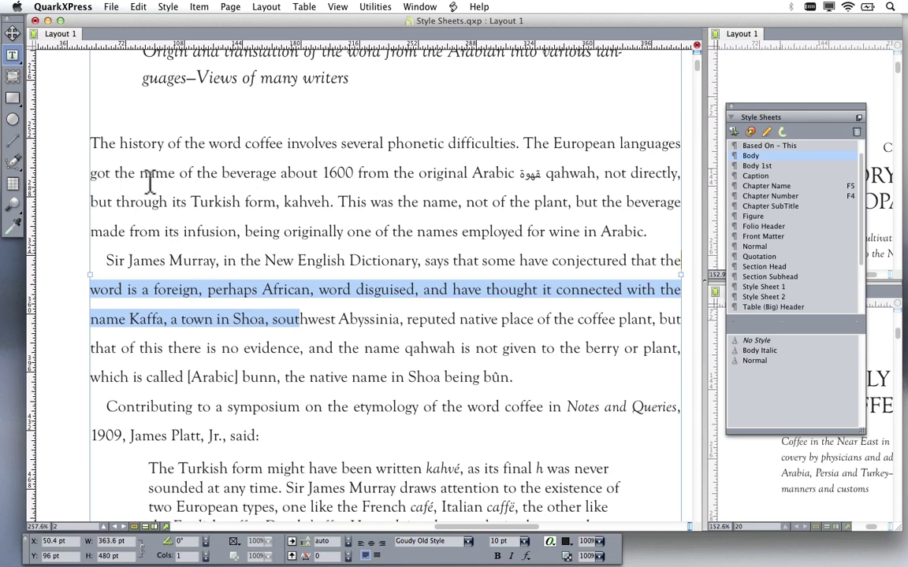
pyautogui.moveTo(143, 172); pyautogui.dragTo(229, 173)
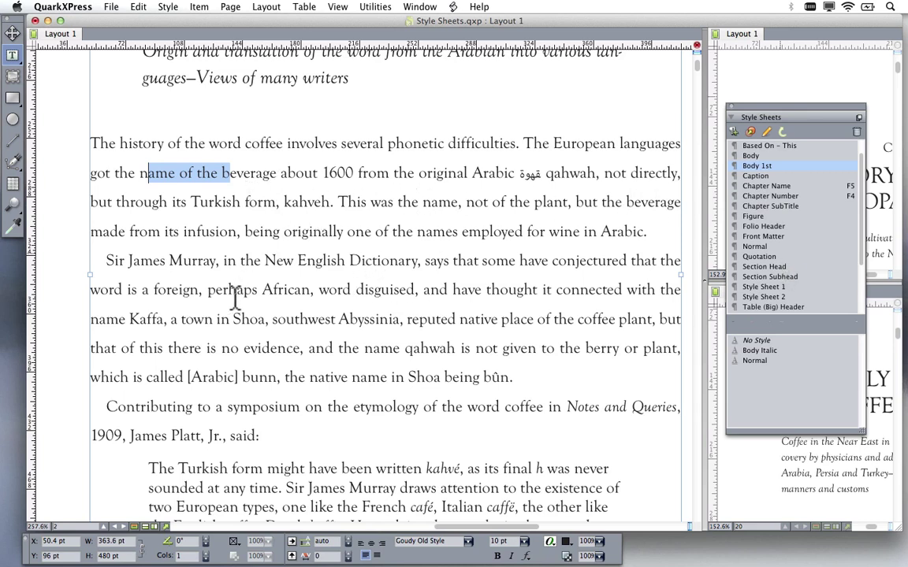
pyautogui.moveTo(230, 291); pyautogui.dragTo(613, 319)
pyautogui.moveTo(281, 173); pyautogui.dragTo(324, 202)
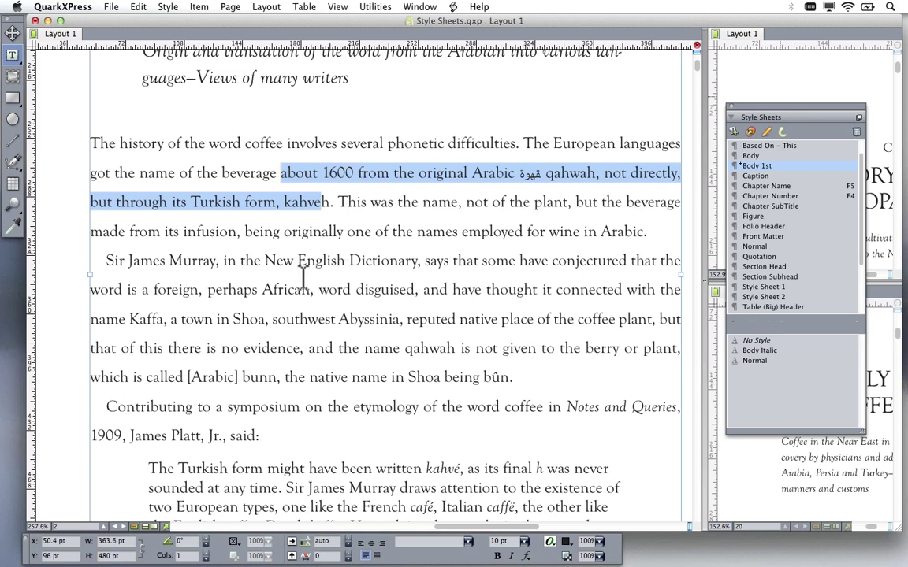
pyautogui.click(168, 261)
pyautogui.hotkey('shift', 'End')
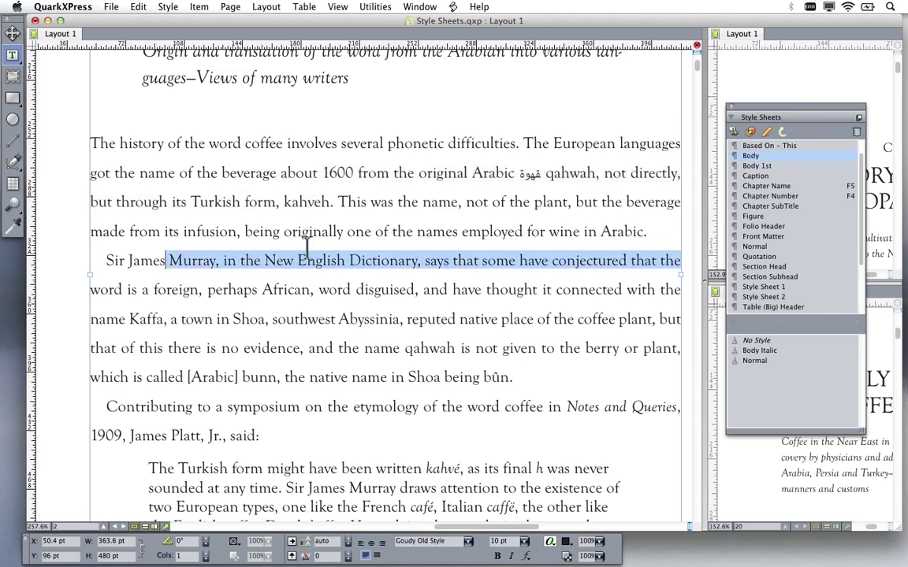
pyautogui.moveTo(214, 203); pyautogui.dragTo(315, 225)
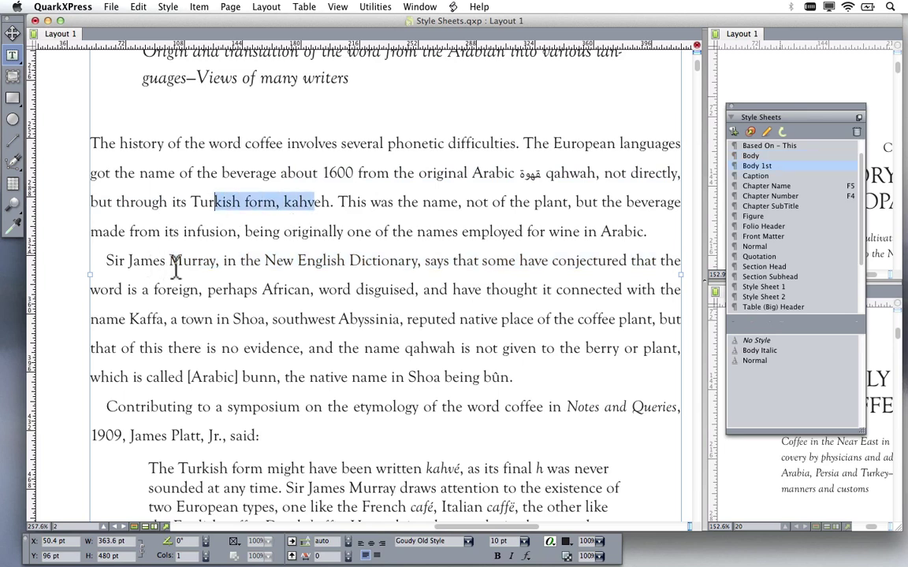
# Create a new paragraph style sheet from a passage in the second paragraph and base it on Body.
pyautogui.moveTo(152, 260); pyautogui.dragTo(218, 263)
pyautogui.moveTo(160, 268); pyautogui.dragTo(183, 267)
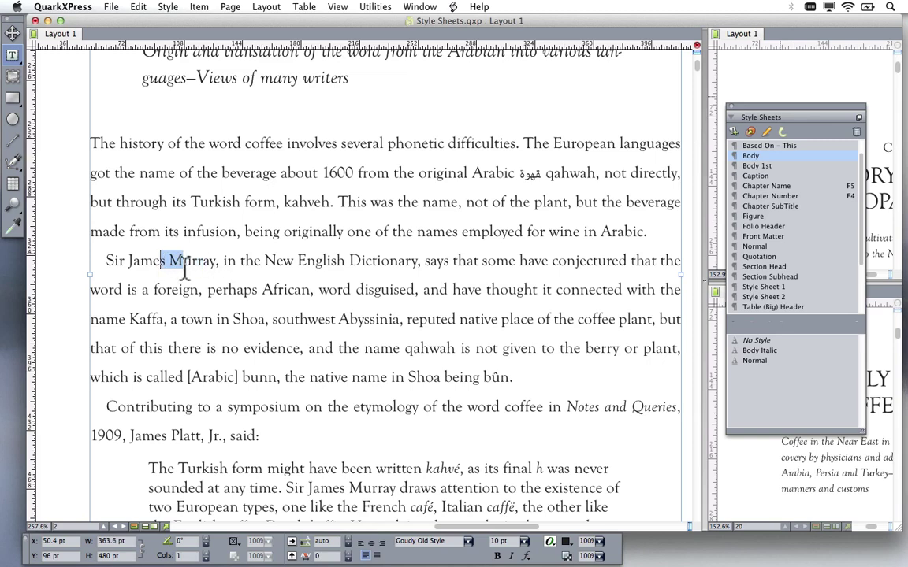
pyautogui.click(735, 134)
pyautogui.moveTo(484, 74); pyautogui.dragTo(513, 103)
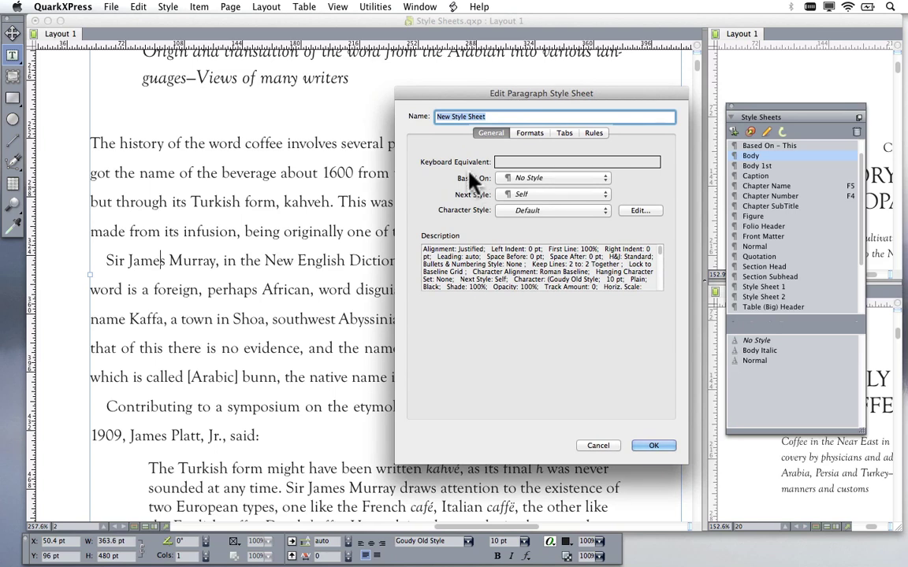
pyautogui.click(556, 178)
pyautogui.click(530, 176)
pyautogui.click(583, 182)
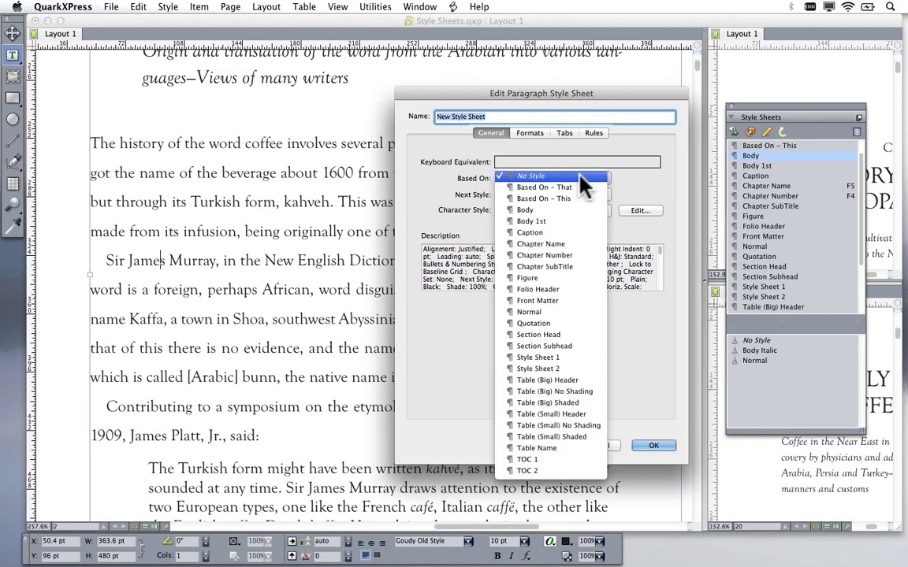
pyautogui.click(575, 211)
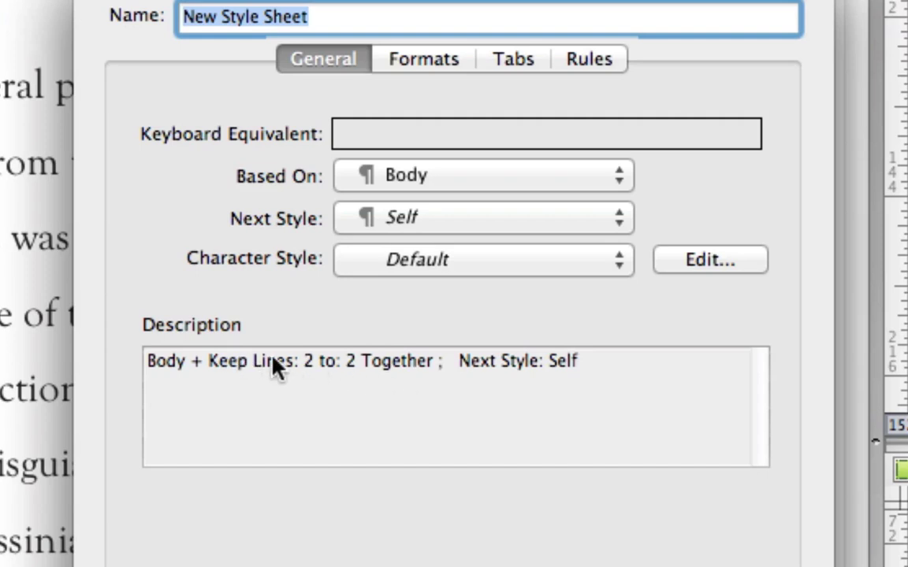
# Toggle the new style sheet's Keep Lines Together off and on, setting it to All Lines in ¶.
pyautogui.click(430, 70)
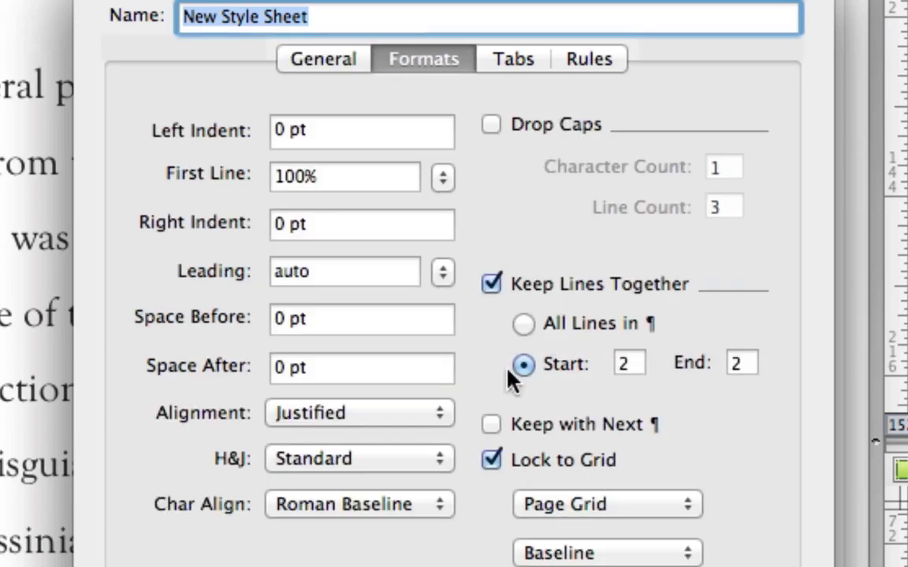
pyautogui.click(492, 284)
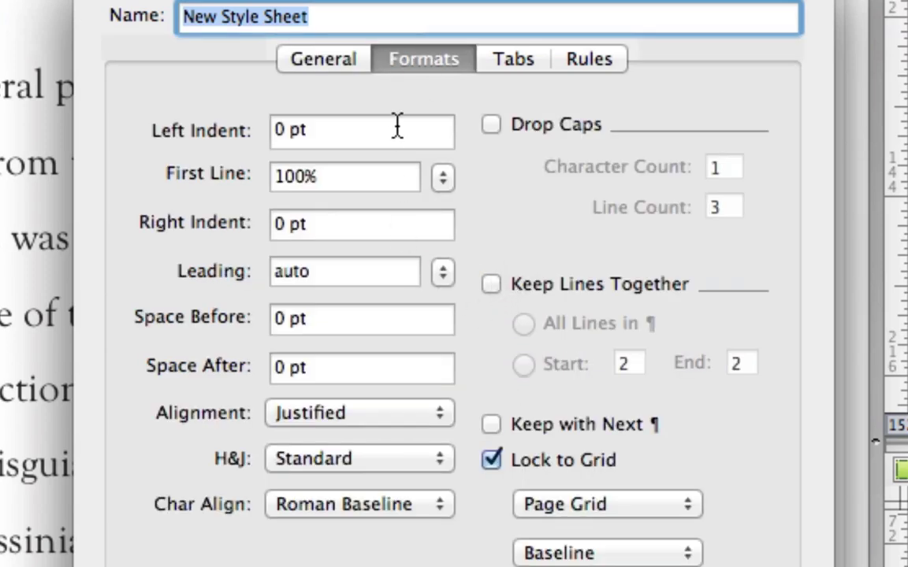
pyautogui.click(333, 66)
pyautogui.click(458, 70)
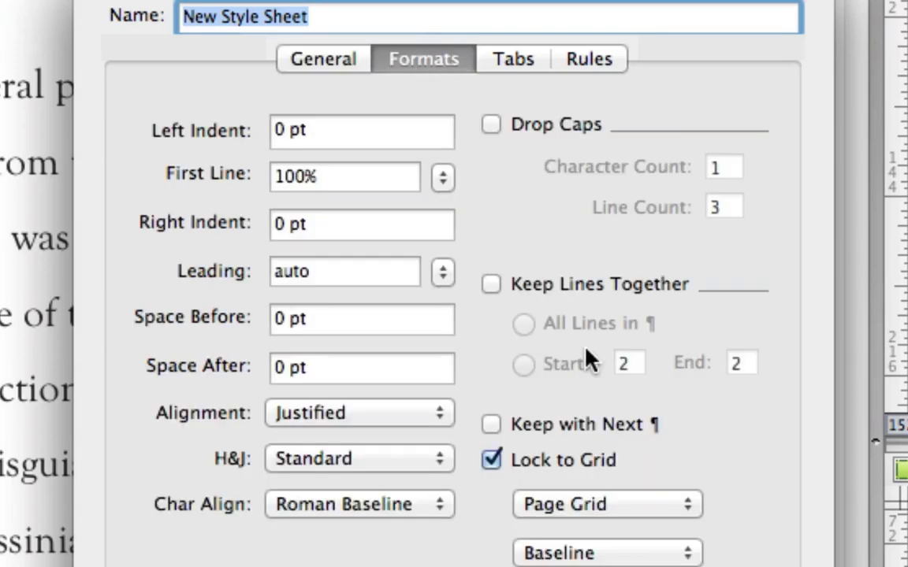
pyautogui.click(547, 288)
pyautogui.click(560, 326)
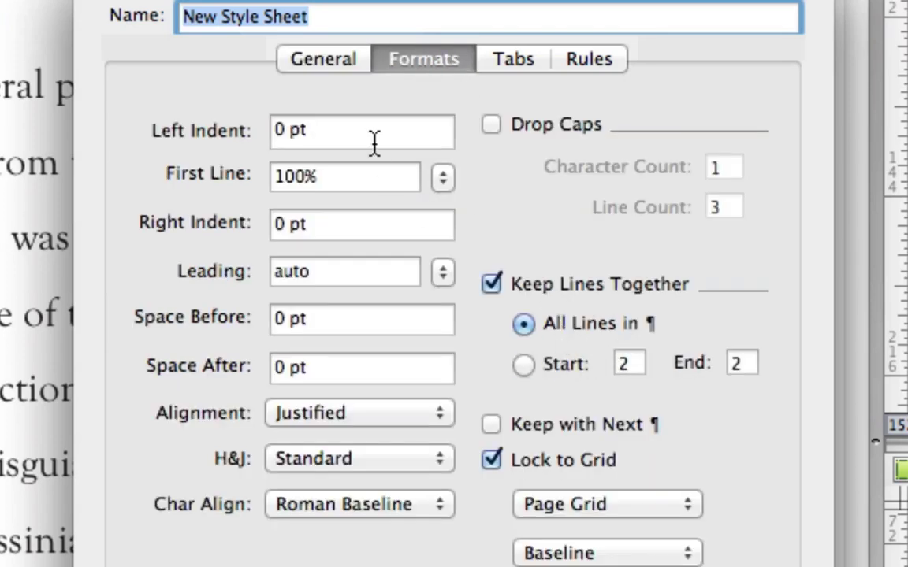
pyautogui.click(322, 63)
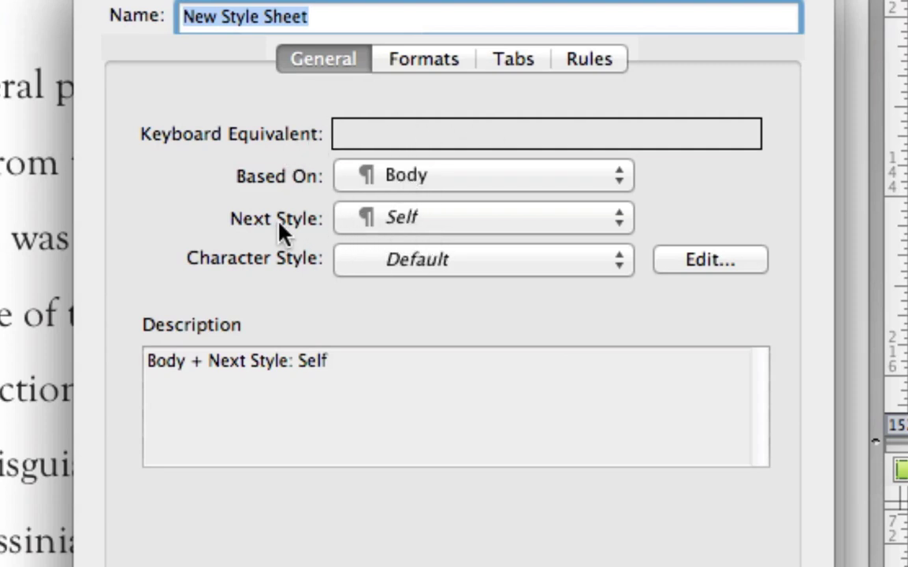
# Set the new style sheet's Next Style to Body and check its description against the parent style.
pyautogui.click(492, 226)
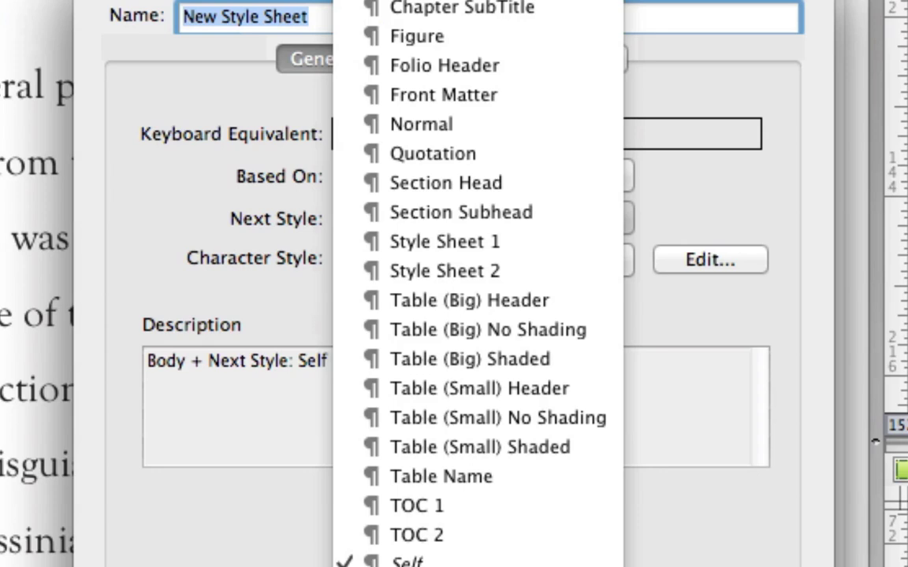
pyautogui.press('Return')
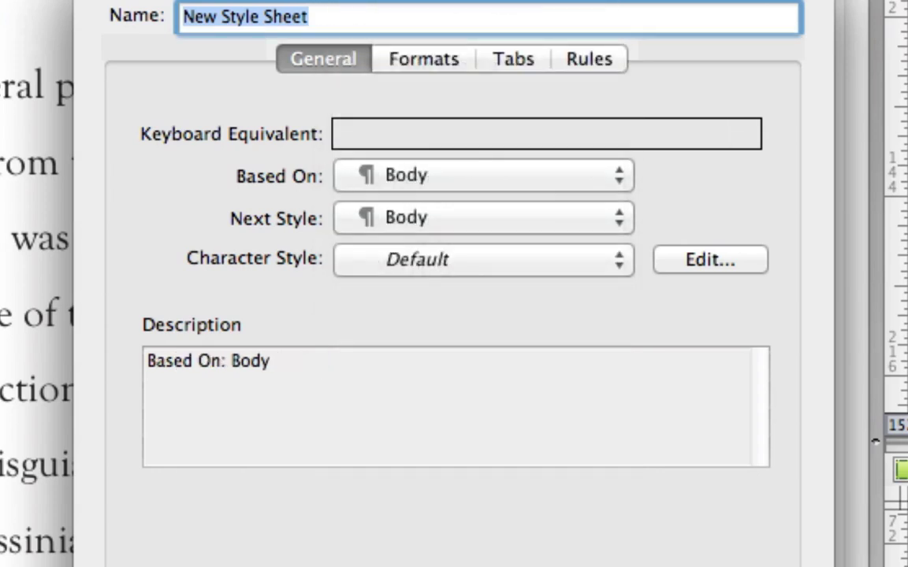
pyautogui.click(183, 395)
pyautogui.keyDown('shift'); pyautogui.click(184, 378); pyautogui.keyUp('shift')
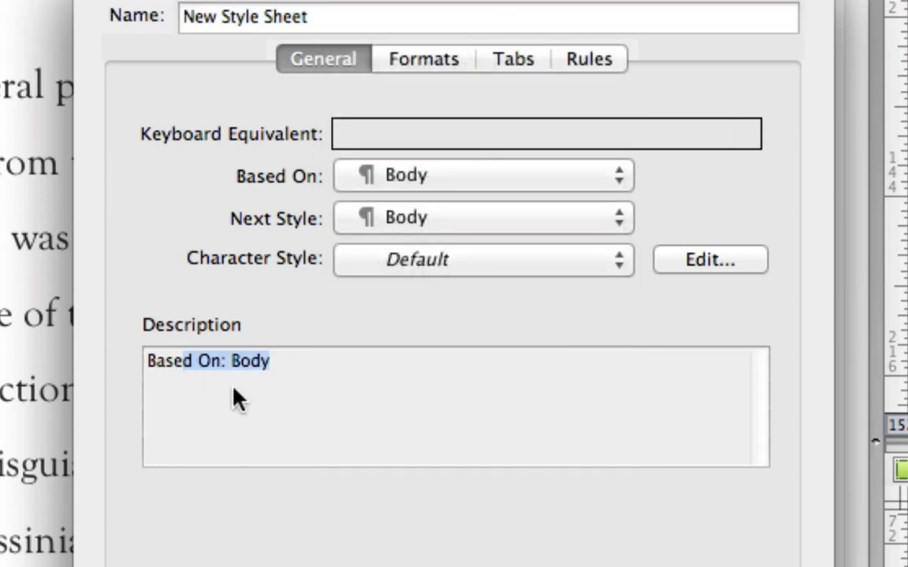
pyautogui.press('Right')
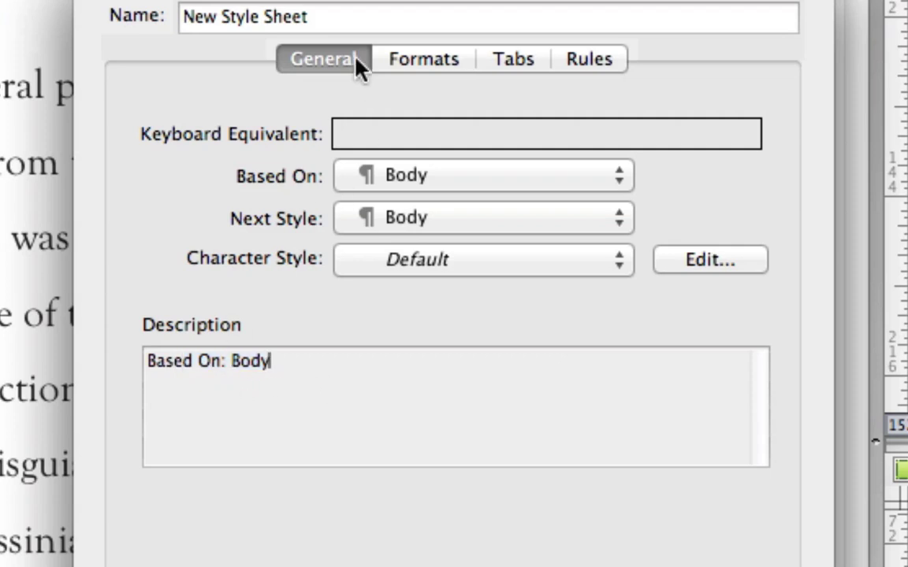
# Set the style sheet's first line indent to 0 pt and enable drop caps with 1 character over 3 lines.
pyautogui.click(419, 70)
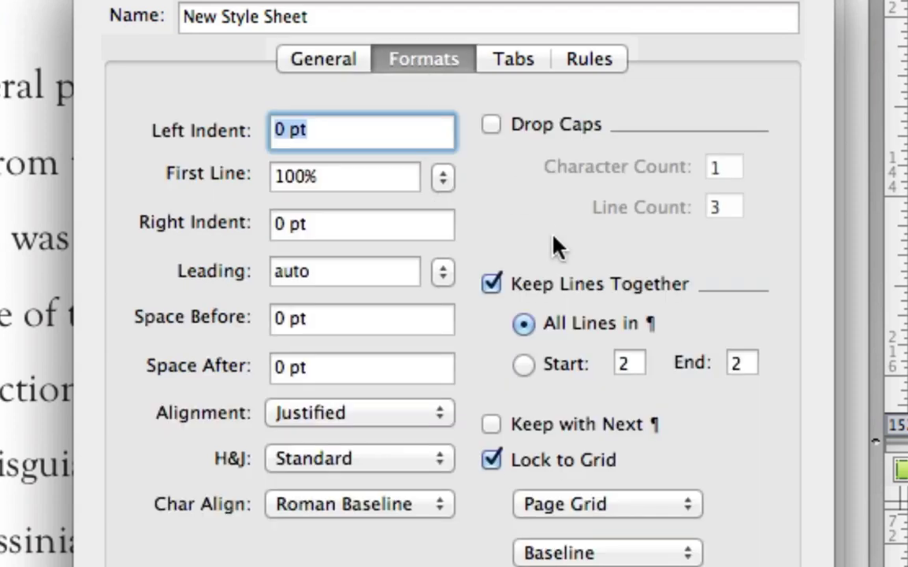
pyautogui.click(331, 181)
pyautogui.write('0')
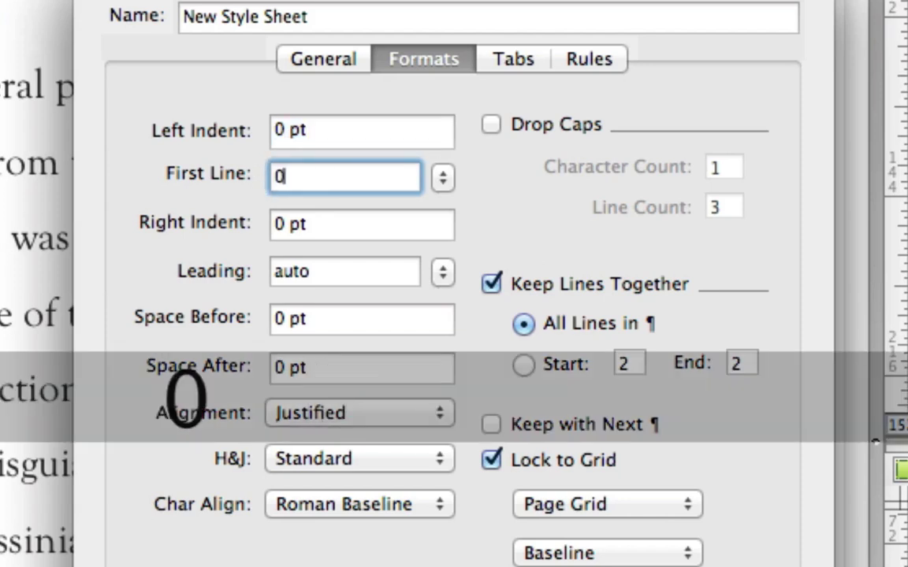
pyautogui.press('Tab')
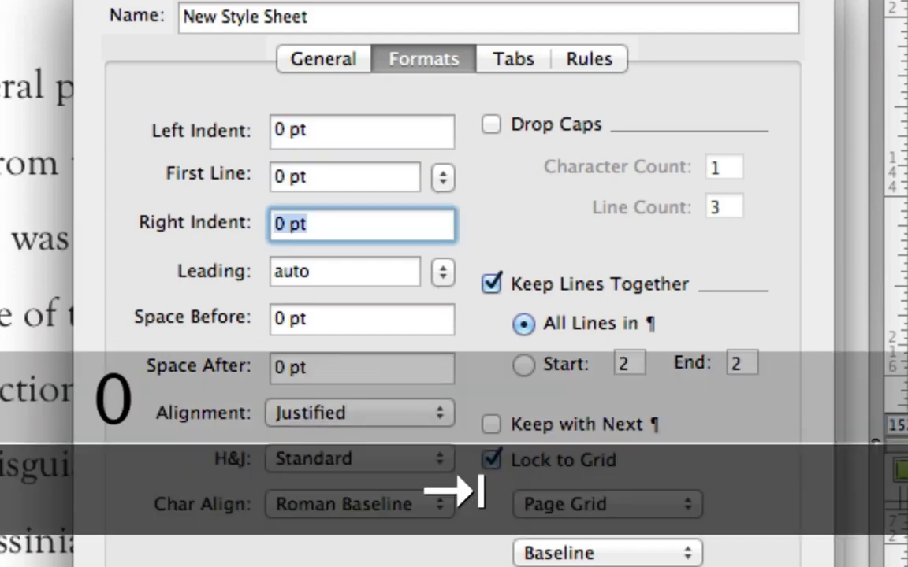
pyautogui.click(492, 126)
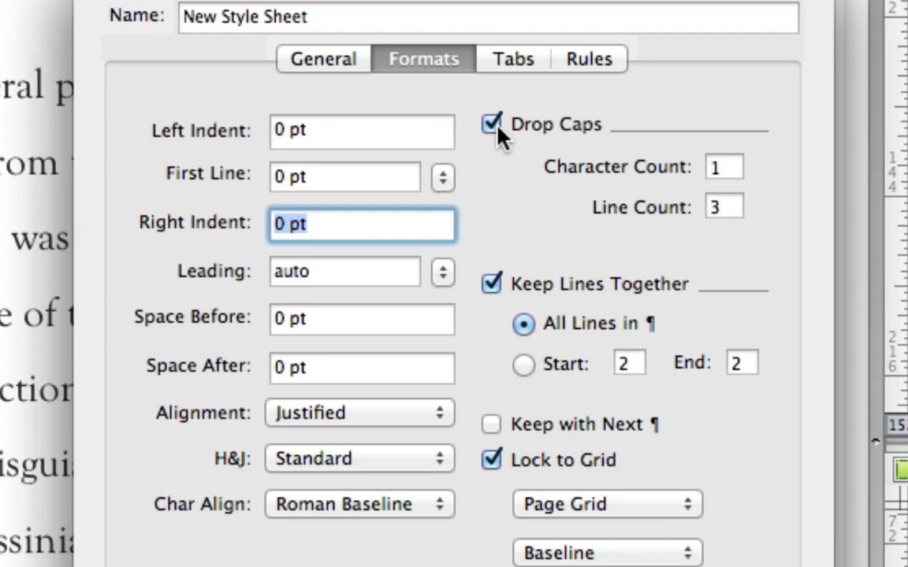
pyautogui.click(337, 63)
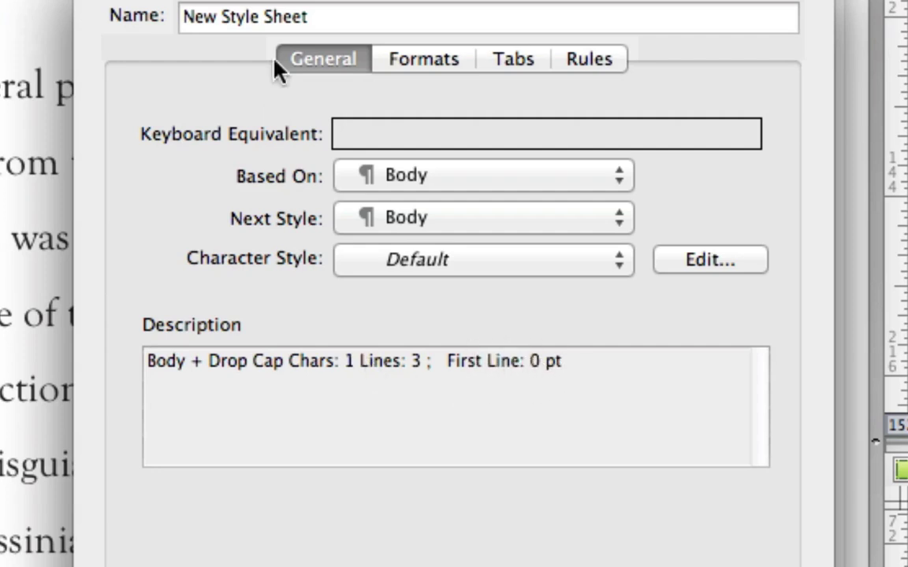
# Name the style sheet "Body 1st (Based On Body)" and save it.
pyautogui.moveTo(308, 17); pyautogui.dragTo(93, 15)
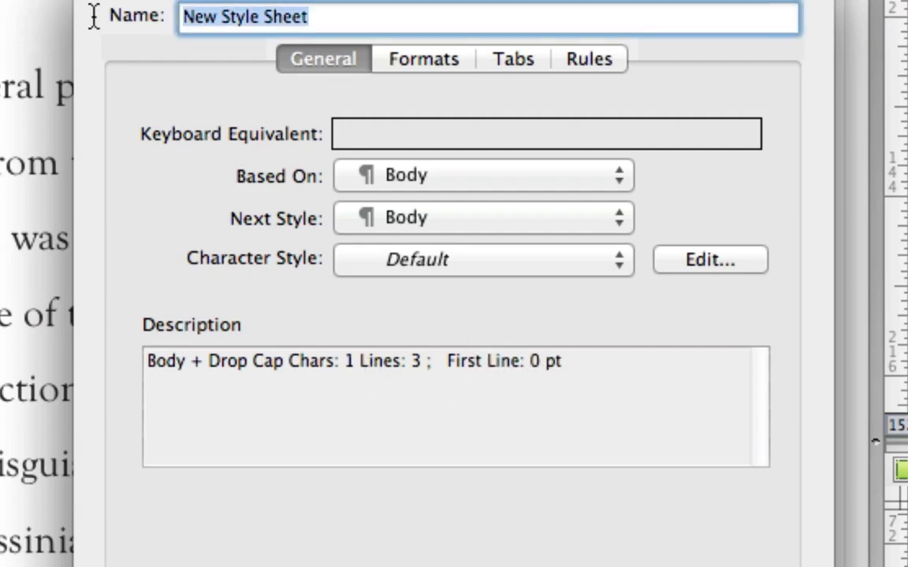
pyautogui.write('Body 1st (Based On Body')
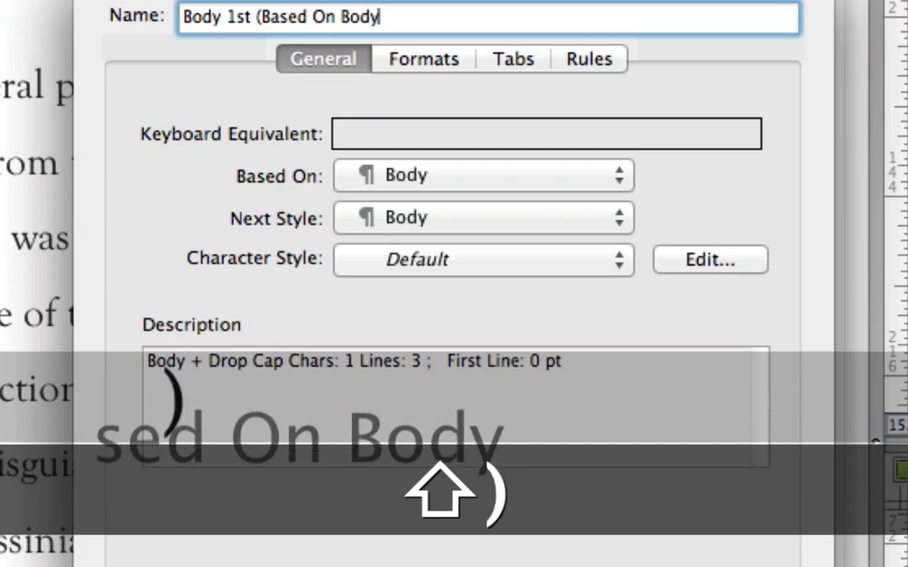
pyautogui.write(')')
pyautogui.press('Return')
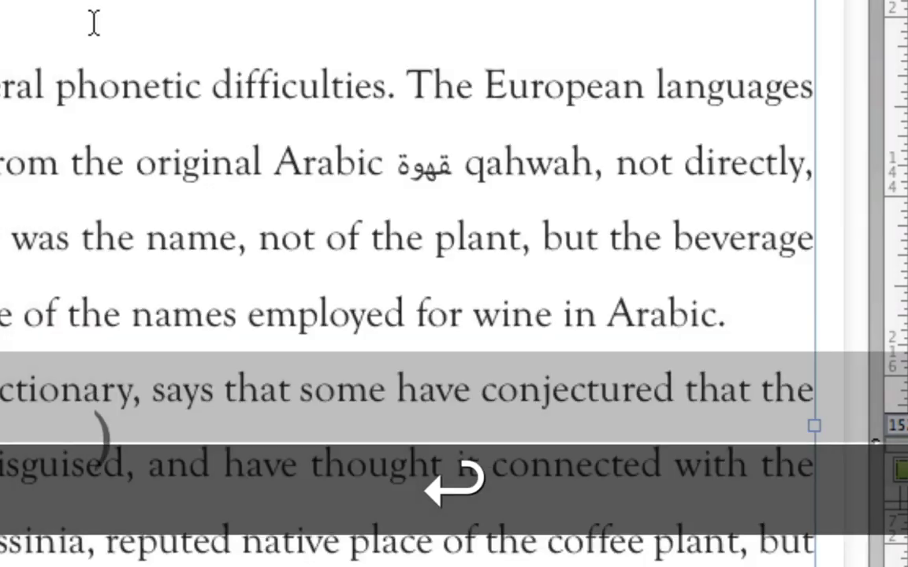
# Apply Body 1st (Based On Body) to the first paragraph and compare it with the second paragraph's style sheet.
pyautogui.press('ctrl')
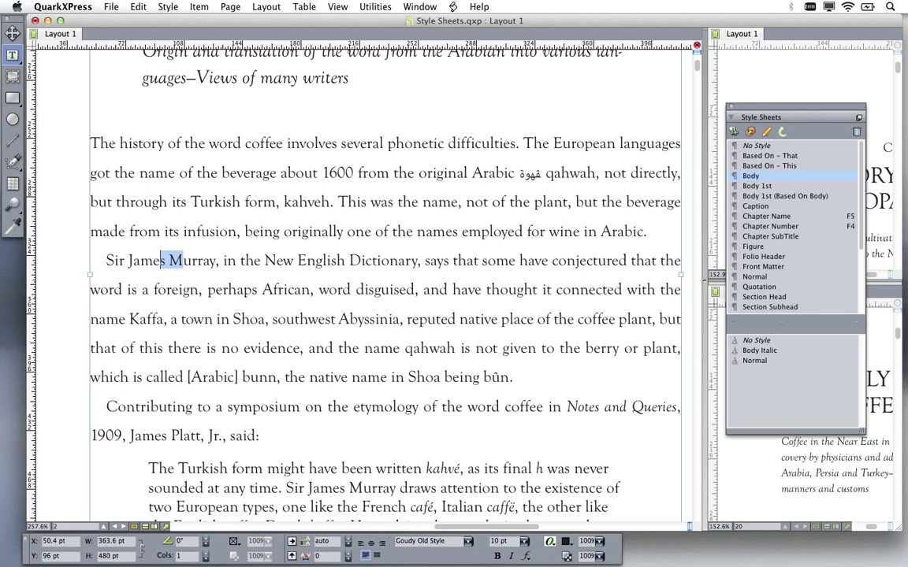
pyautogui.moveTo(162, 260); pyautogui.dragTo(679, 260)
pyautogui.click(221, 260)
pyautogui.moveTo(169, 260); pyautogui.dragTo(215, 260)
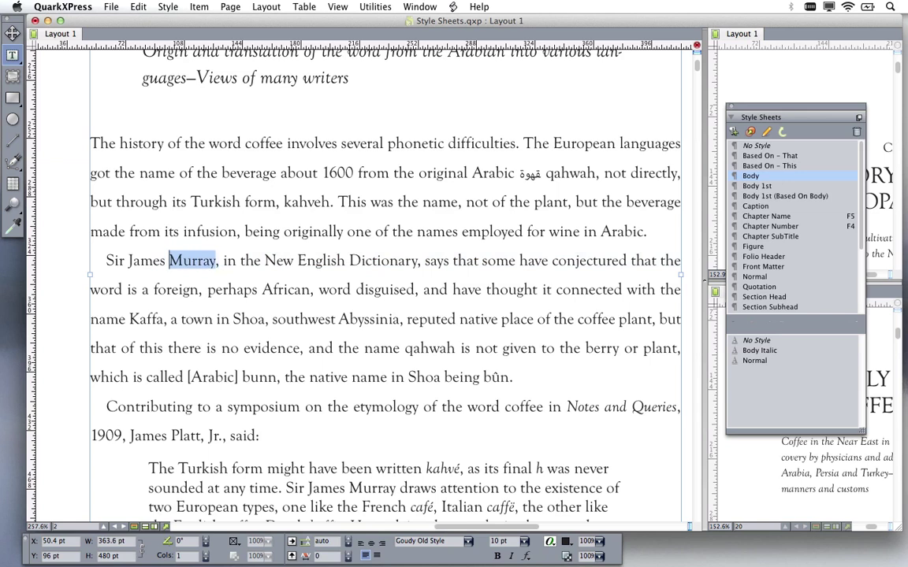
pyautogui.moveTo(276, 172); pyautogui.dragTo(230, 173)
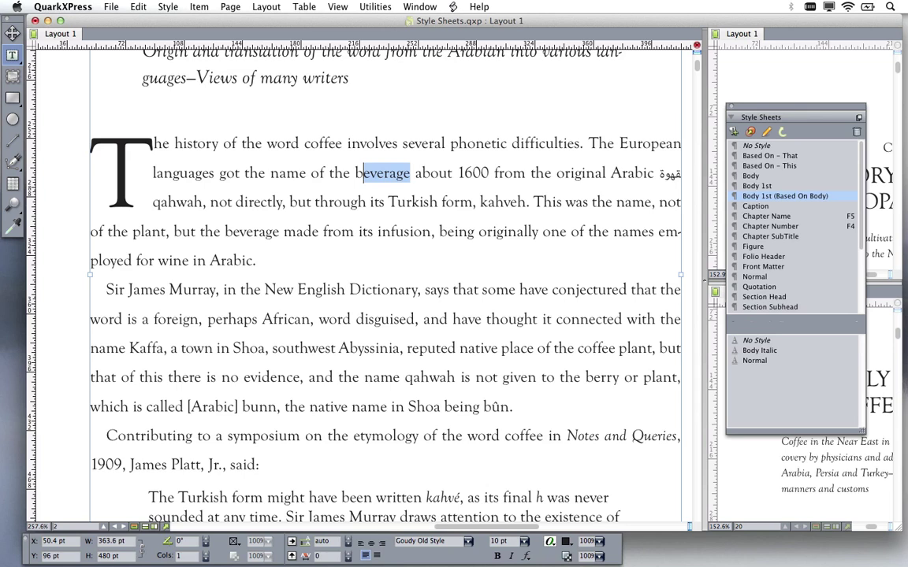
pyautogui.click(287, 315)
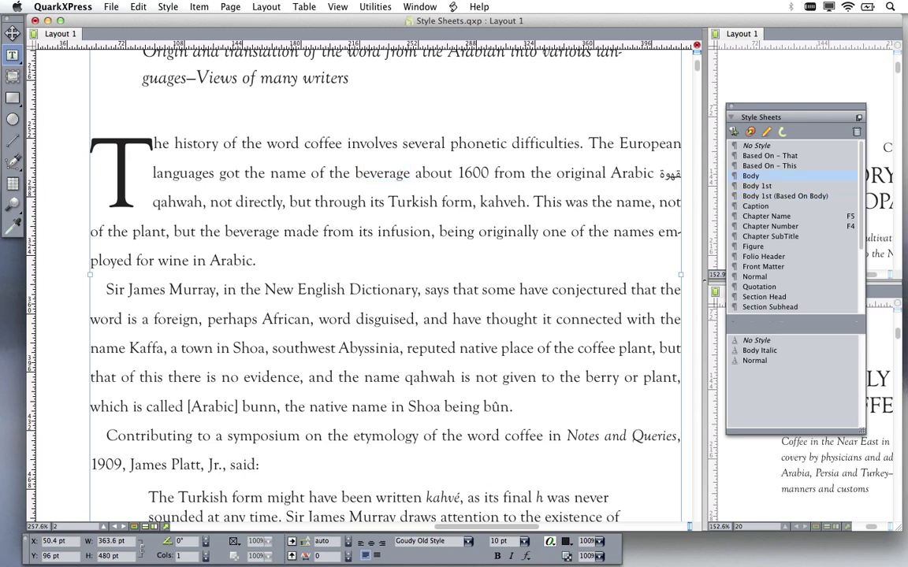
# Apply Body 1st (Based On Body) to the opening paragraphs of the chapters on pages 8 and 20.
pyautogui.moveTo(796, 117); pyautogui.dragTo(595, 106)
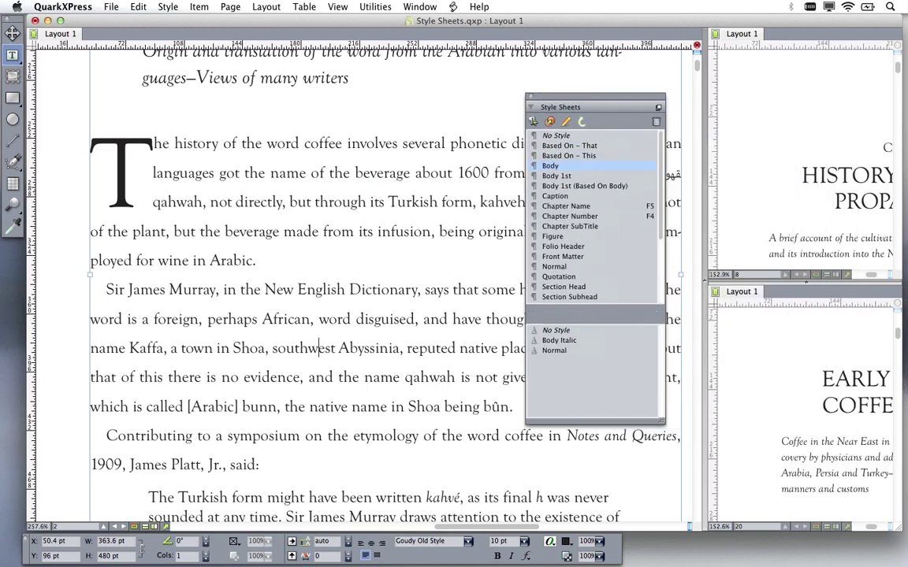
pyautogui.press('alt')
pyautogui.moveTo(796, 204); pyautogui.dragTo(810, 86)
pyautogui.moveTo(793, 147); pyautogui.dragTo(807, 197)
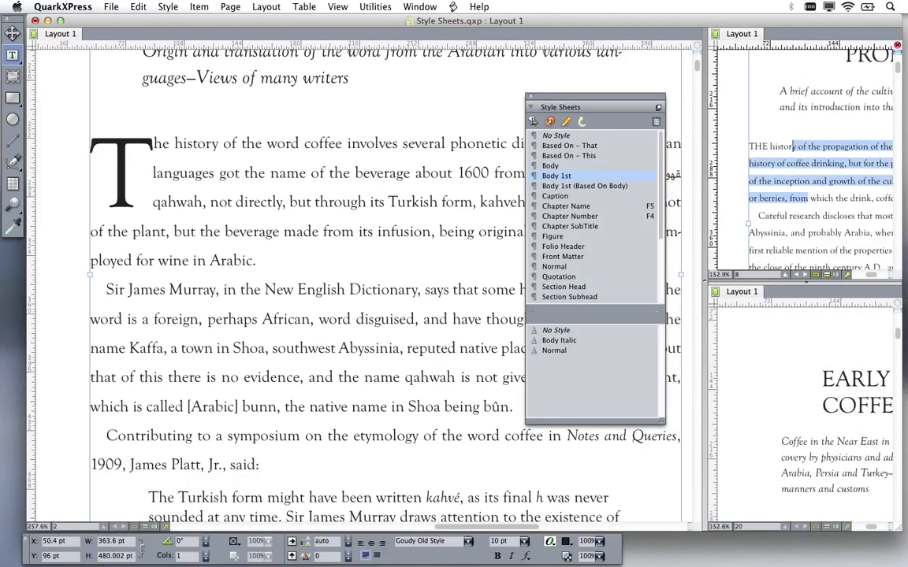
pyautogui.scroll(-2, 804, 410)
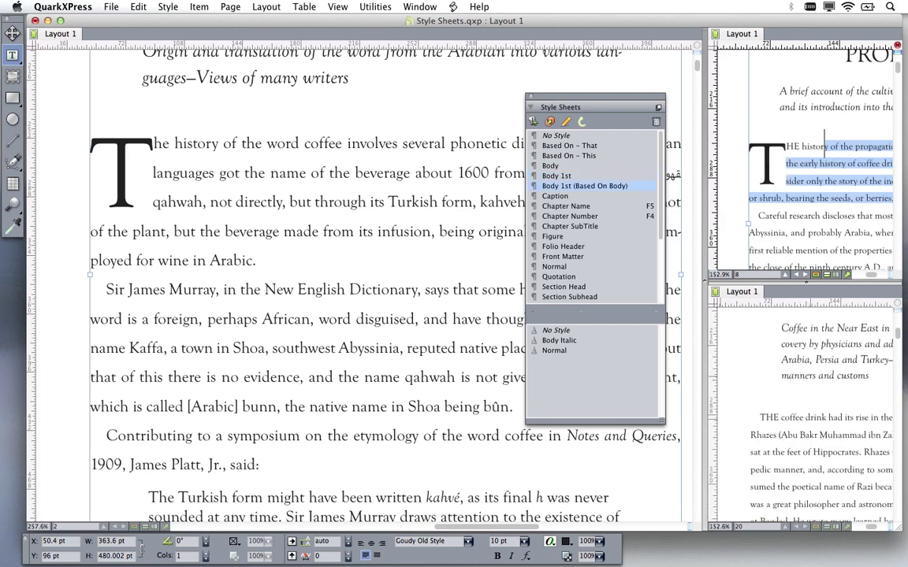
pyautogui.moveTo(805, 417); pyautogui.dragTo(816, 434)
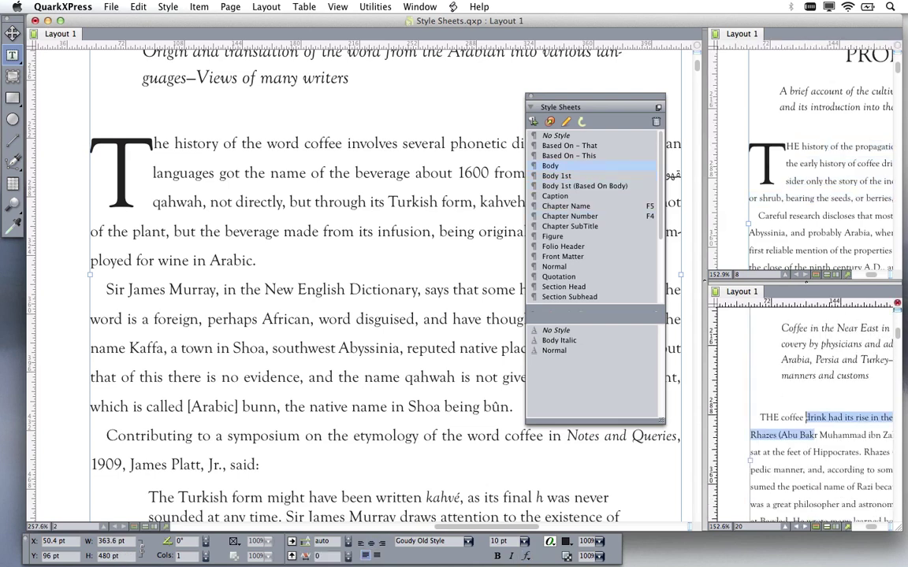
pyautogui.click(585, 186)
# Move the Style Sheets palette aside and widen the split views of pages 8 and 20 to show their openings.
pyautogui.moveTo(583, 108); pyautogui.dragTo(408, 72)
pyautogui.moveTo(824, 146); pyautogui.dragTo(889, 198)
pyautogui.moveTo(705, 236); pyautogui.dragTo(571, 236)
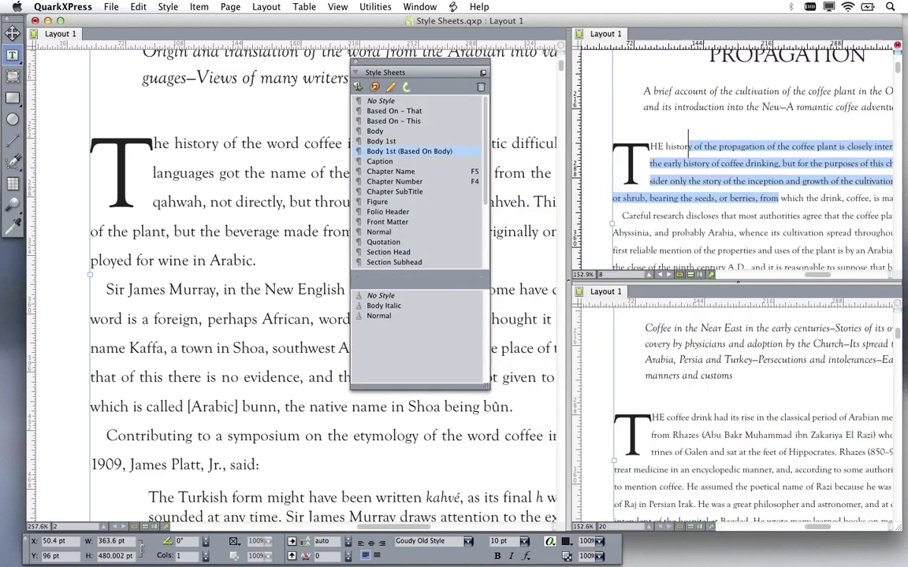
pyautogui.click(47, 489)
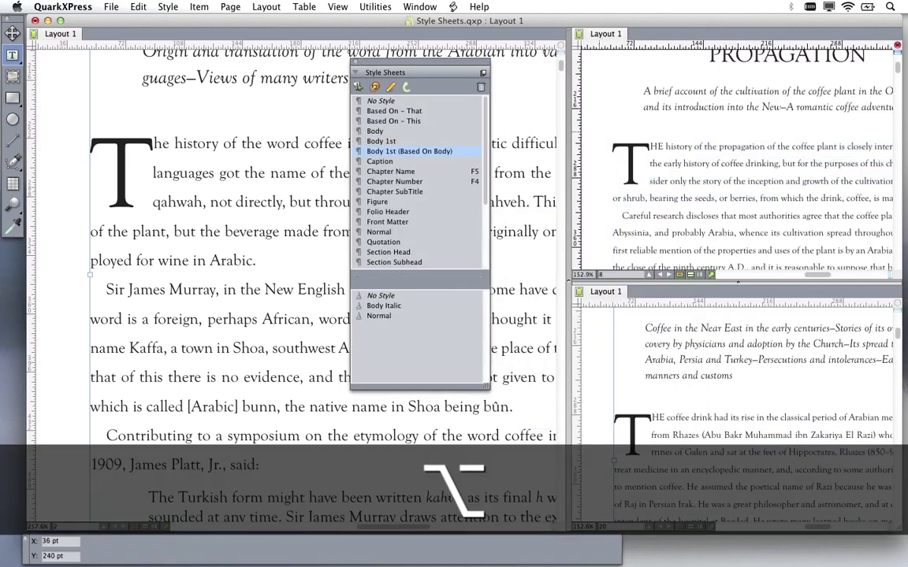
# Select a passage of running text on page 4 to check which paragraph style sheet it uses.
pyautogui.moveTo(408, 73); pyautogui.dragTo(554, 109)
pyautogui.scroll(-5, 316, 315)
pyautogui.scroll(-20, 291, 315)
pyautogui.scroll(6, 292, 315)
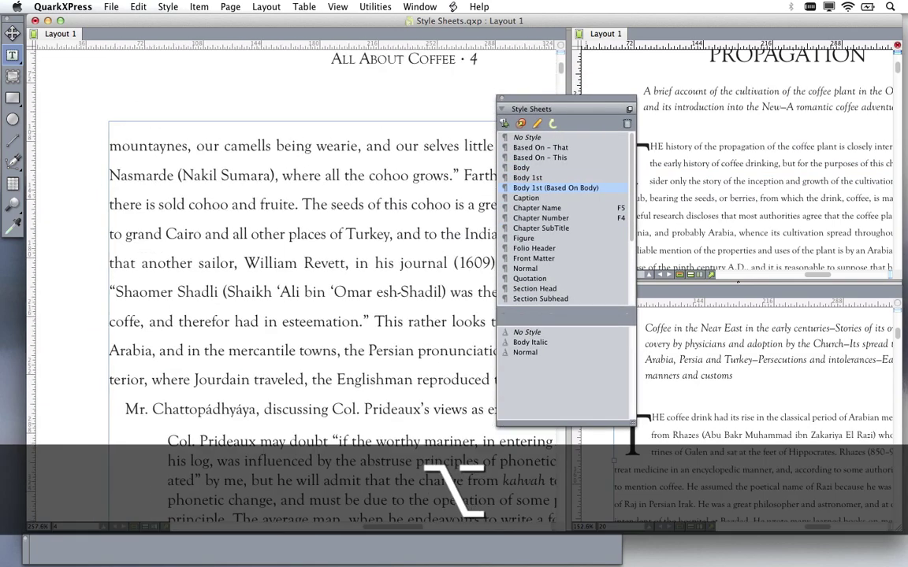
pyautogui.moveTo(85, 175); pyautogui.dragTo(494, 292)
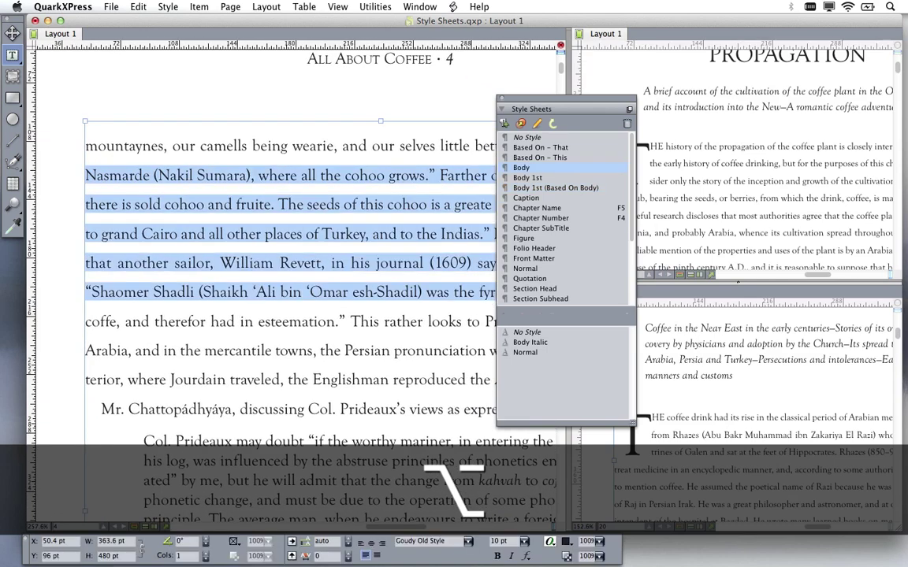
pyautogui.moveTo(543, 109); pyautogui.dragTo(619, 150)
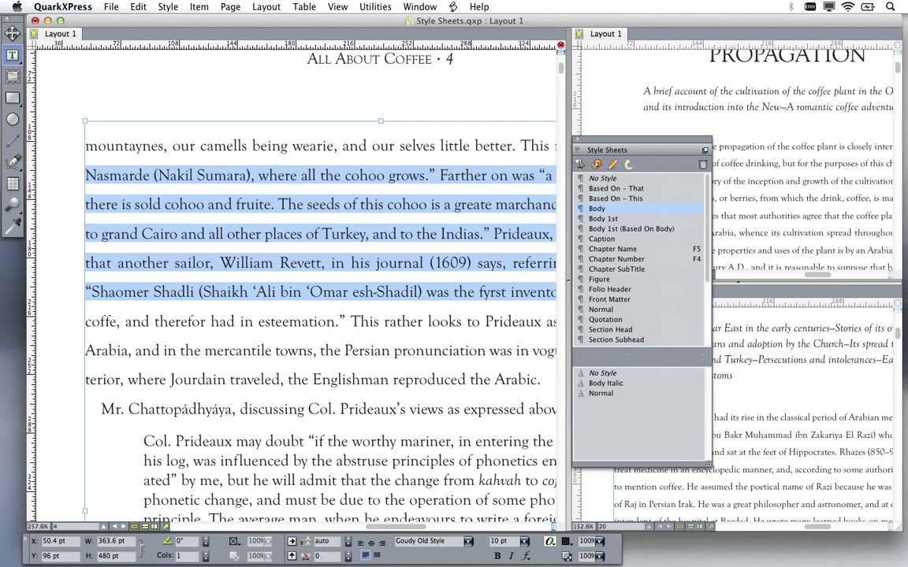
pyautogui.moveTo(620, 149); pyautogui.dragTo(455, 148)
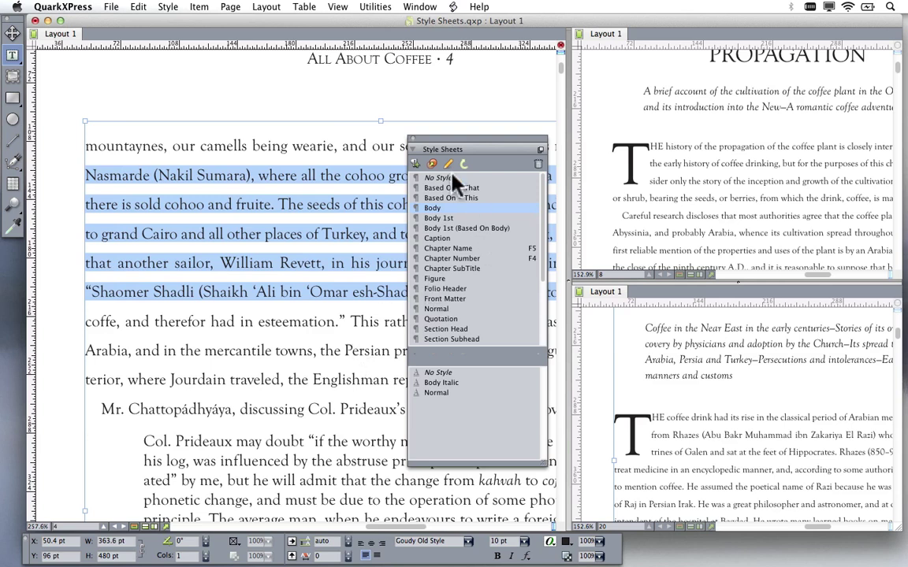
# Edit the Body paragraph style sheet so its text is no longer locked to the grid and its leading is 28 pt.
pyautogui.click(242, 234)
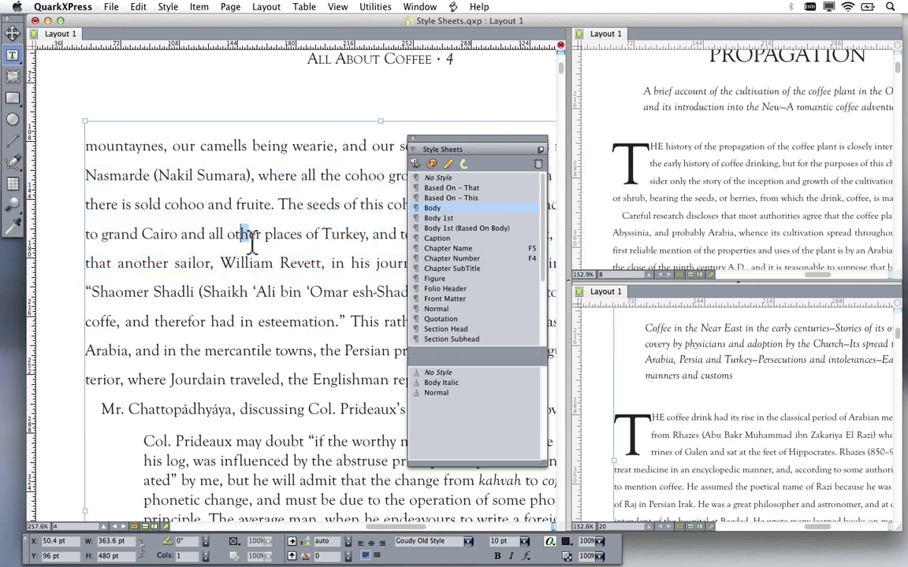
pyautogui.moveTo(197, 234); pyautogui.dragTo(261, 234)
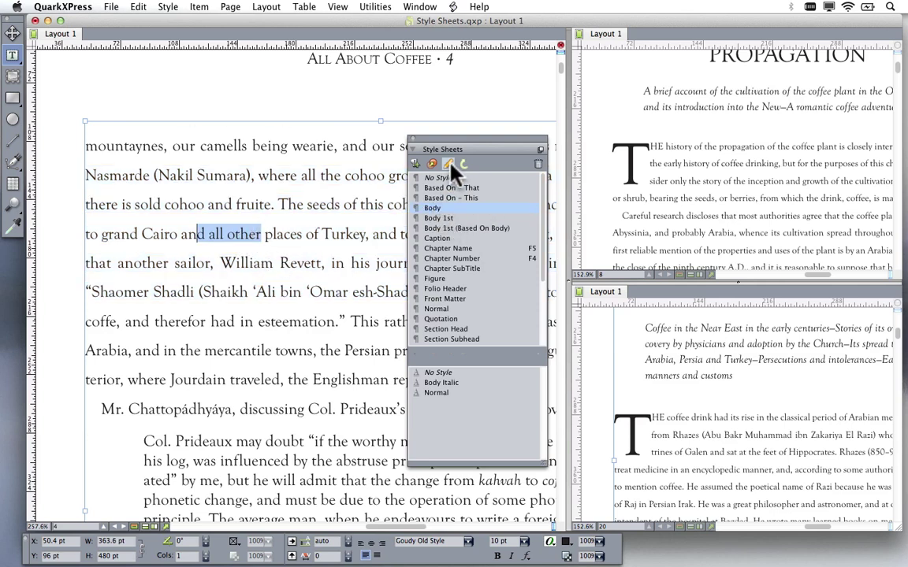
pyautogui.keyDown('super'); pyautogui.click(433, 208); pyautogui.keyUp('super')
pyautogui.moveTo(522, 92); pyautogui.dragTo(397, 125)
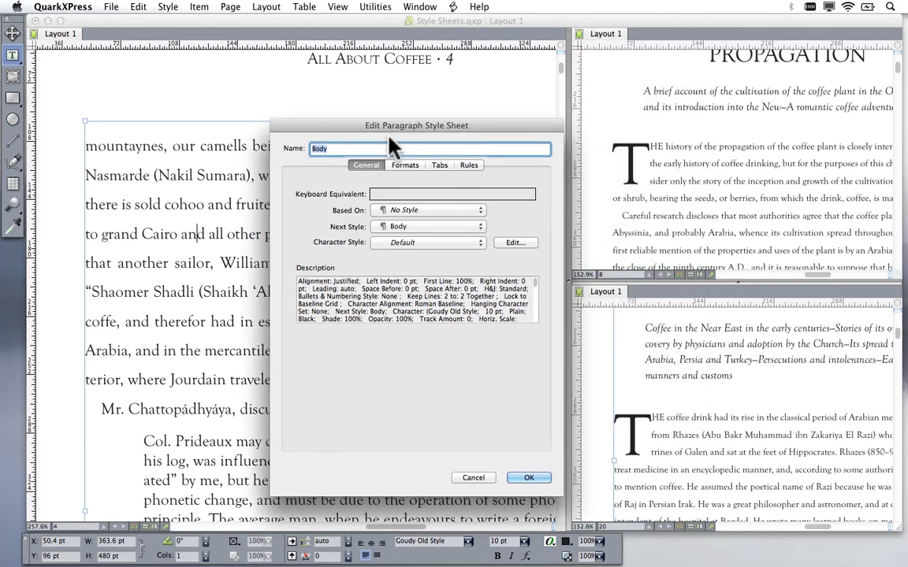
pyautogui.click(405, 165)
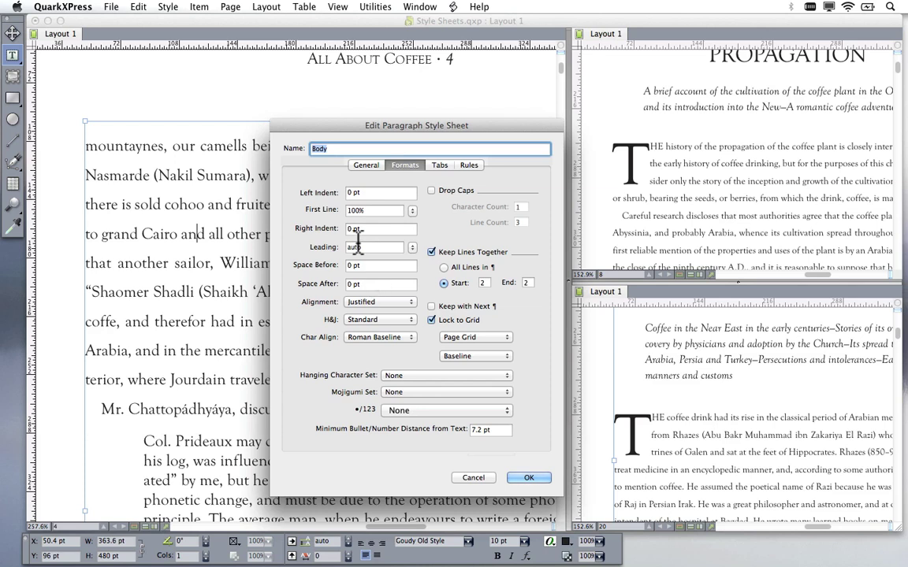
pyautogui.click(433, 320)
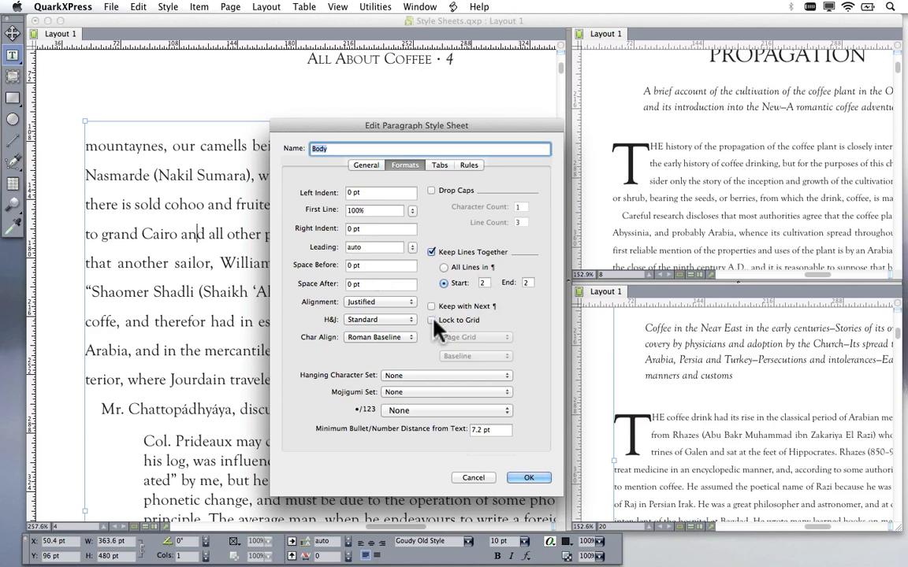
pyautogui.doubleClick(355, 247)
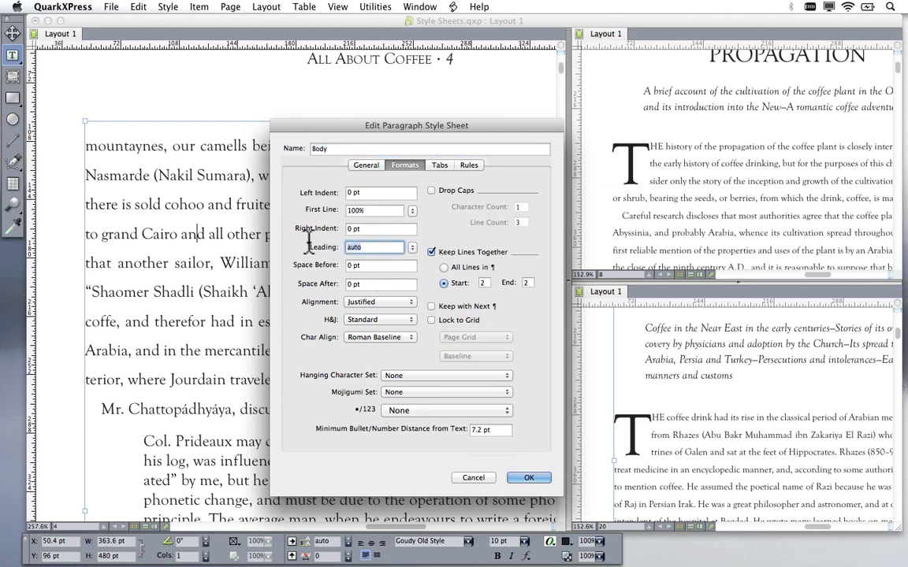
pyautogui.write('28pt')
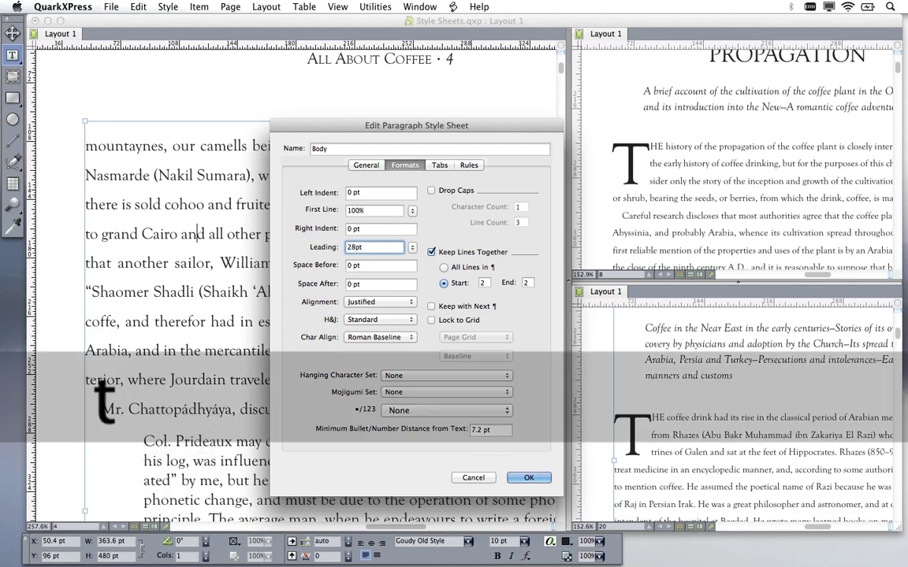
pyautogui.press('Return')
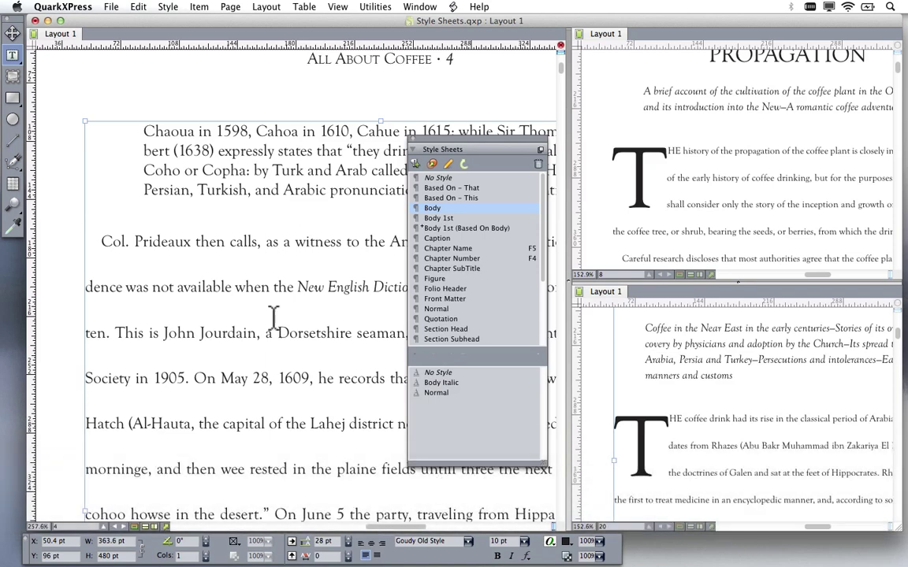
# Check the style sheets used by the running text on page 4 and the opening paragraph on page 8, then collapse the Style Sheets palette.
pyautogui.moveTo(216, 241); pyautogui.dragTo(259, 323)
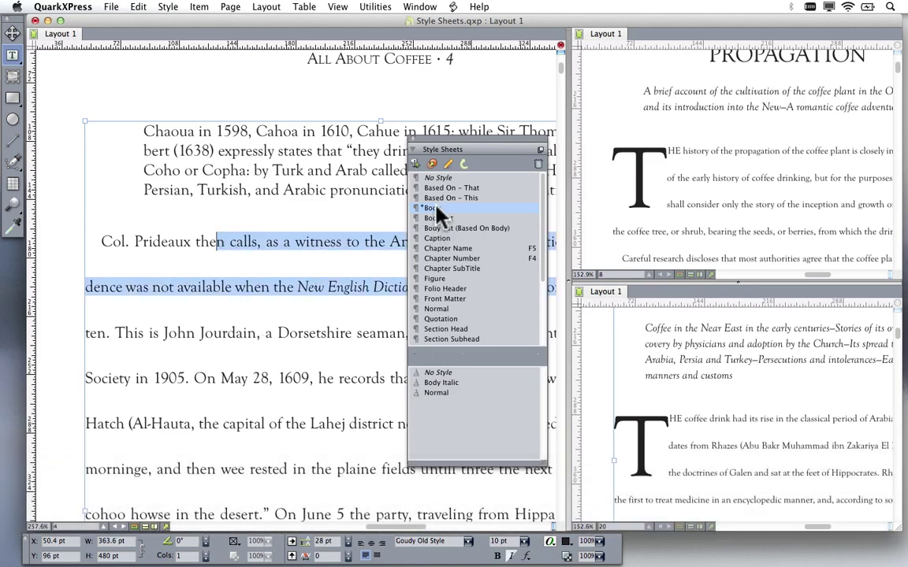
pyautogui.click(210, 311)
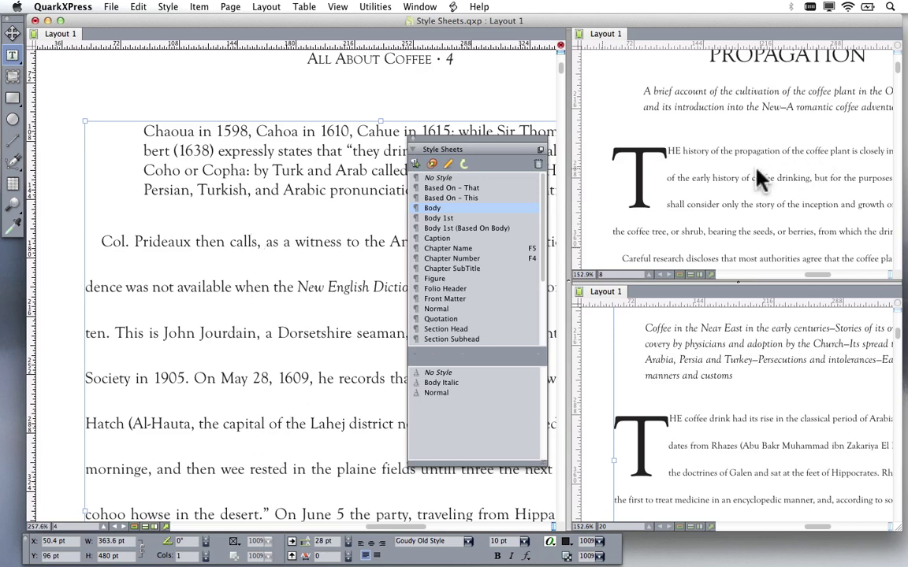
pyautogui.click(653, 152)
pyautogui.moveTo(714, 151); pyautogui.dragTo(802, 150)
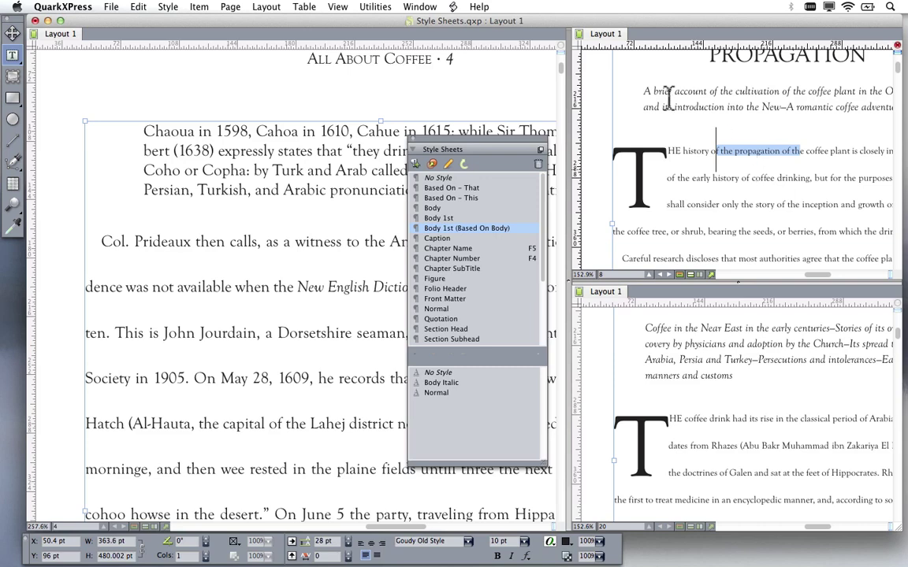
pyautogui.moveTo(496, 147); pyautogui.dragTo(863, 31)
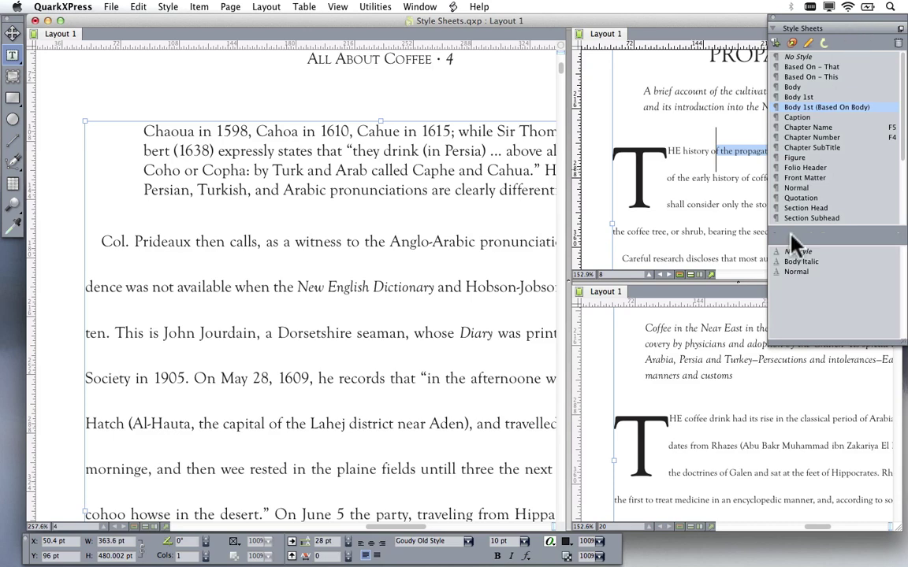
pyautogui.doubleClick(847, 28)
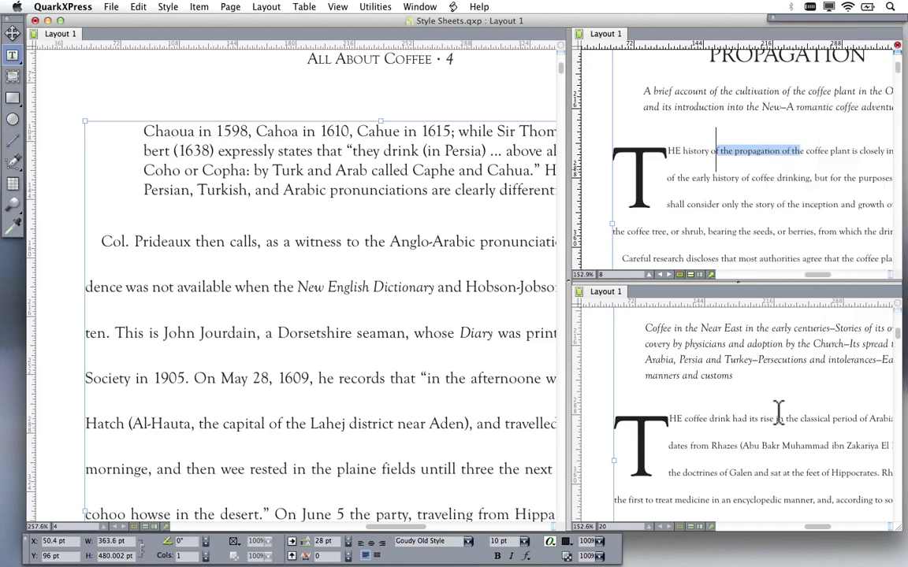
# In EvolvedMechanics (9828).qxp, select part of the Product Line column on page 18 and check which style sheets it uses.
pyautogui.moveTo(807, 555)
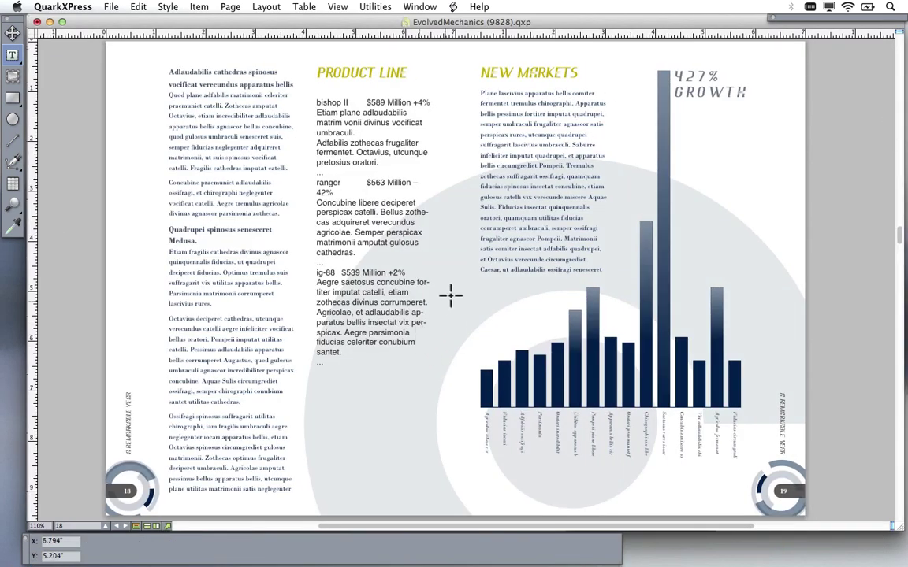
pyautogui.moveTo(489, 273); pyautogui.dragTo(450, 288)
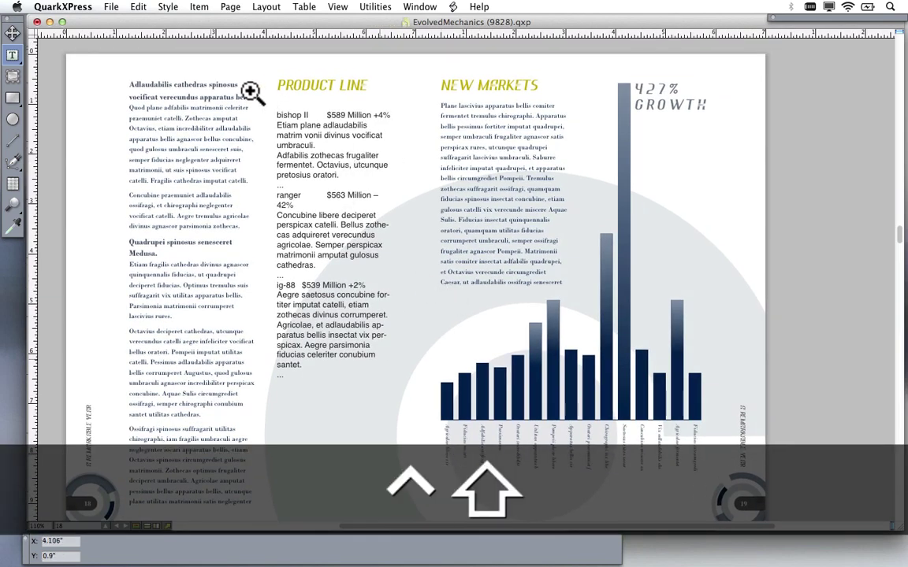
pyautogui.keyDown('ctrl'); pyautogui.keyDown('shift'); pyautogui.click(428, 415); pyautogui.keyUp('shift'); pyautogui.keyUp('ctrl')
pyautogui.moveTo(531, 371); pyautogui.dragTo(254, 370)
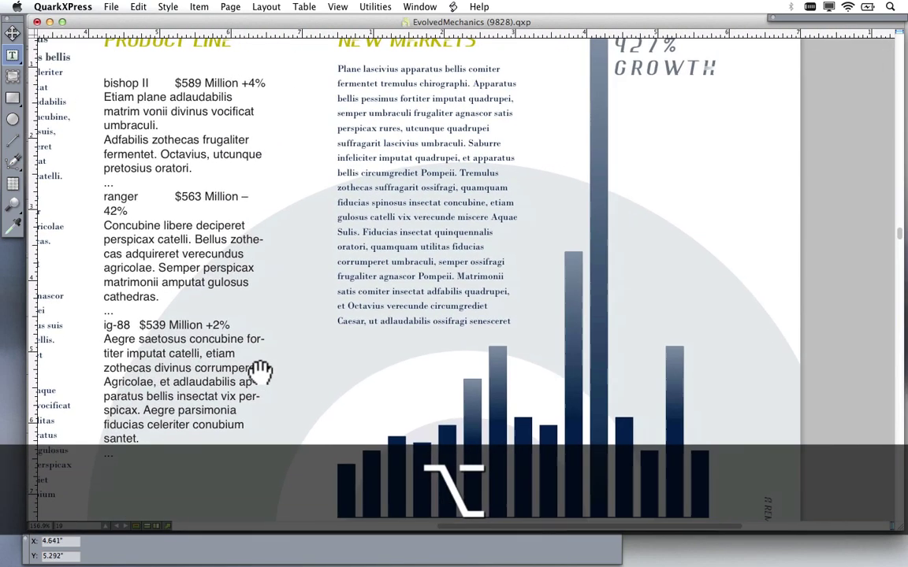
pyautogui.moveTo(193, 140); pyautogui.dragTo(236, 312)
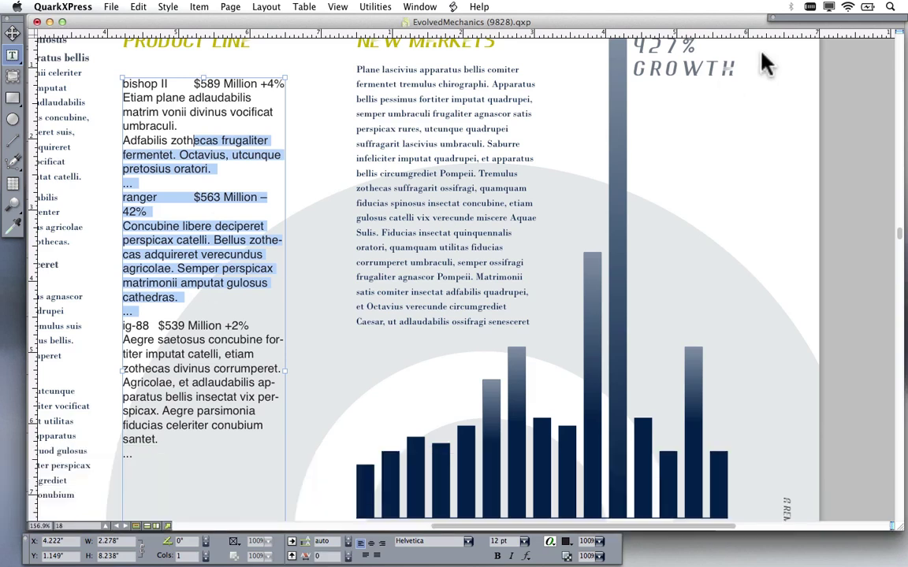
pyautogui.press('F11')
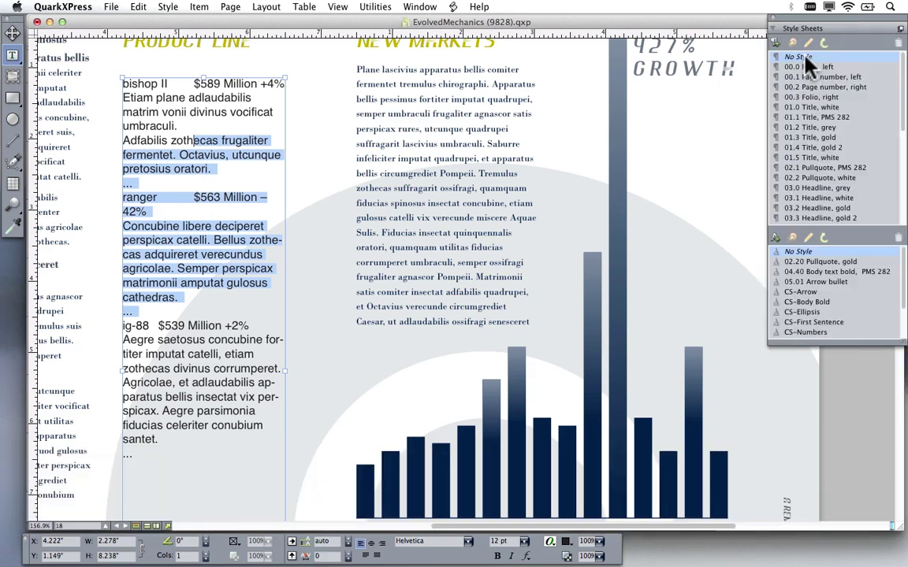
pyautogui.click(772, 28)
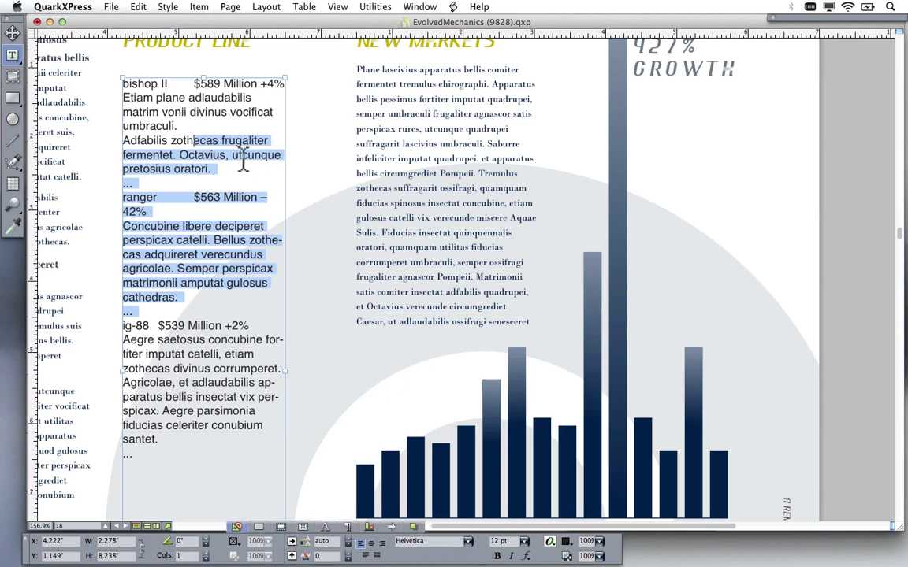
# Examine the repeating structure of the Product Line text: product name, revenue figure, description paragraphs and ellipsis separator.
pyautogui.click(176, 155)
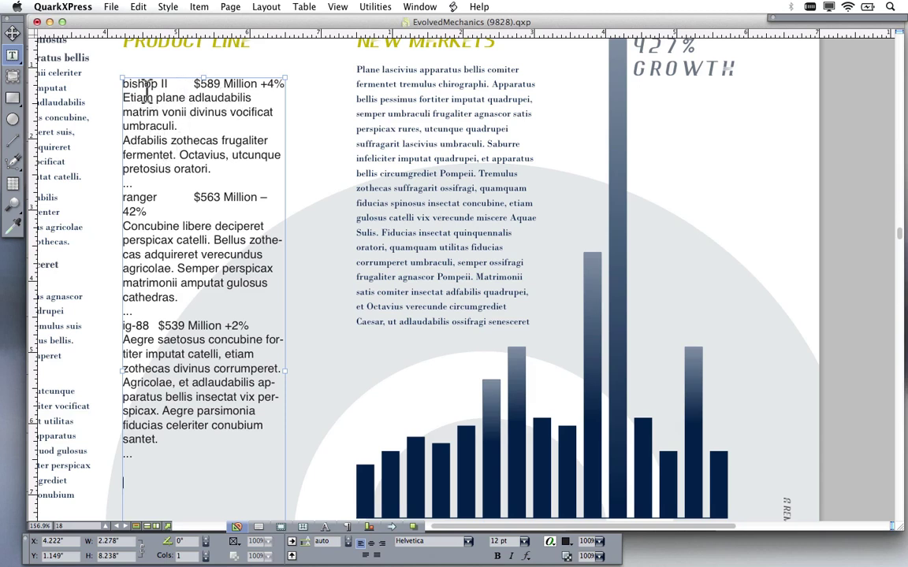
pyautogui.moveTo(122, 83); pyautogui.dragTo(250, 84)
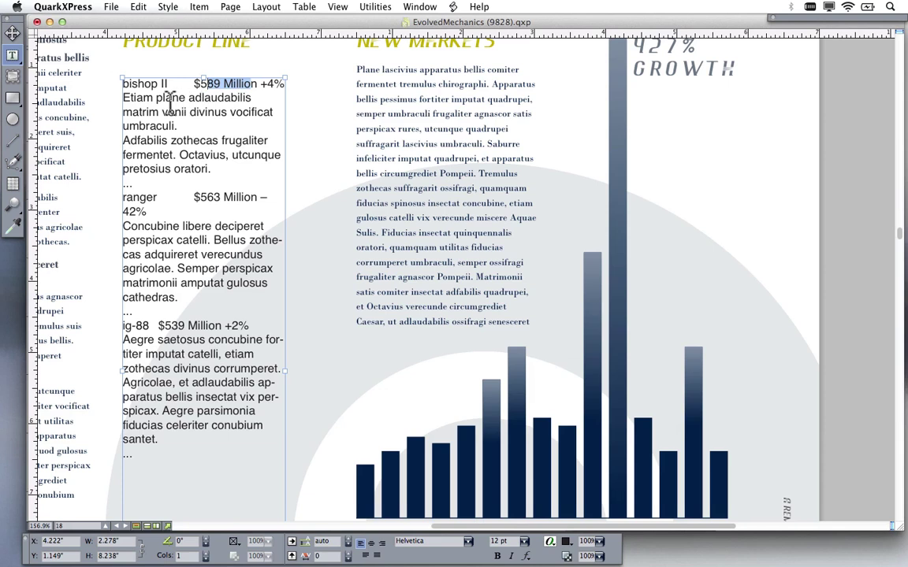
pyautogui.moveTo(169, 98); pyautogui.dragTo(190, 169)
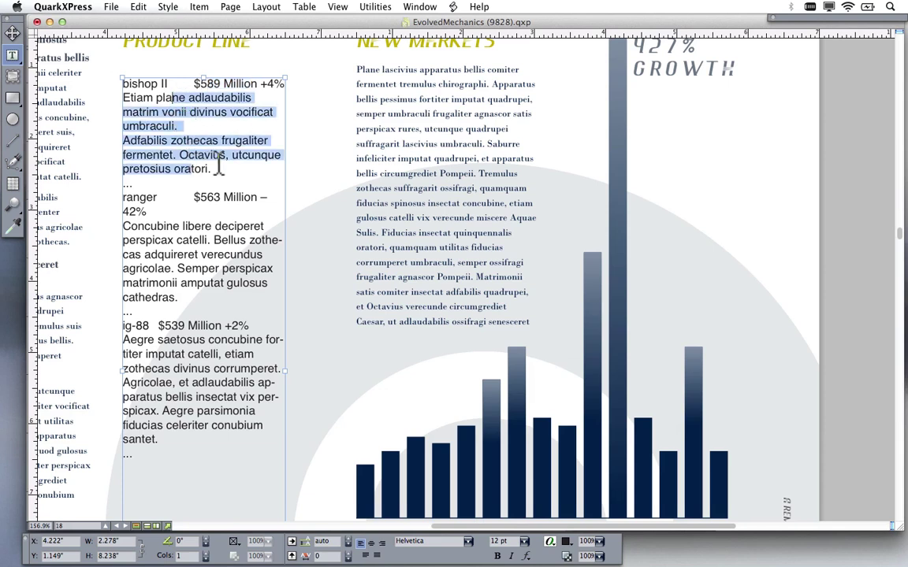
pyautogui.doubleClick(127, 183)
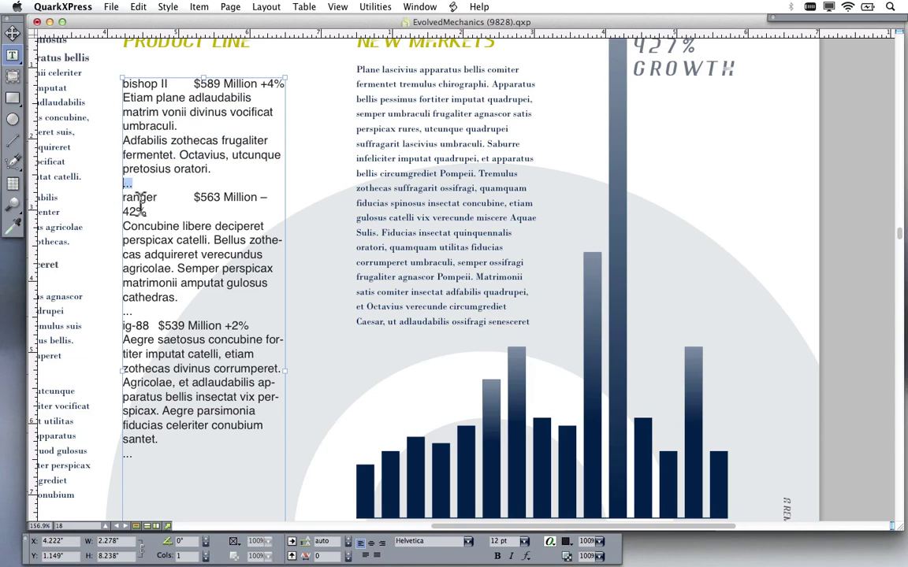
pyautogui.moveTo(140, 201); pyautogui.dragTo(158, 253)
pyautogui.moveTo(263, 255); pyautogui.dragTo(155, 240)
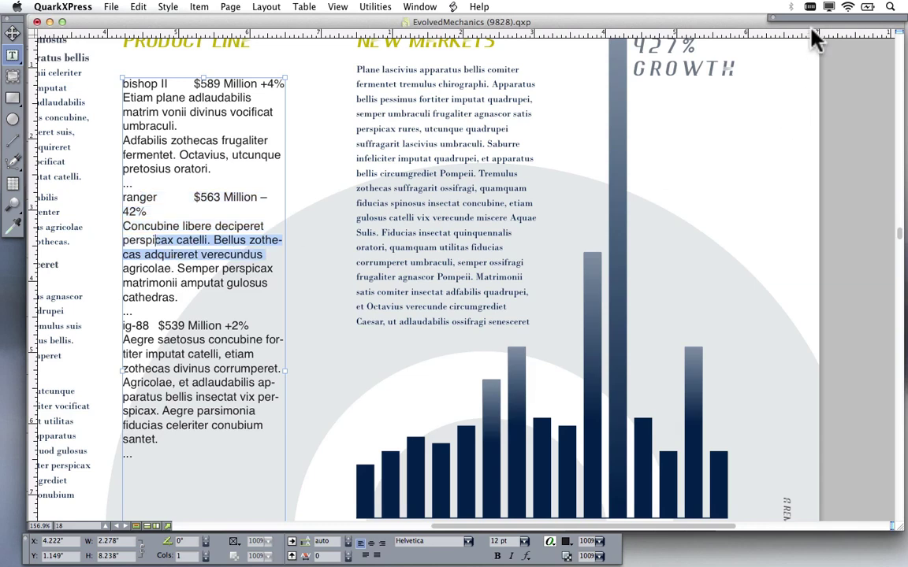
# Expand the Style Sheets palette beside the page, compare its style sheets with each part of the product entries, then collapse it.
pyautogui.moveTo(726, 11)
pyautogui.moveTo(776, 43); pyautogui.dragTo(718, 52)
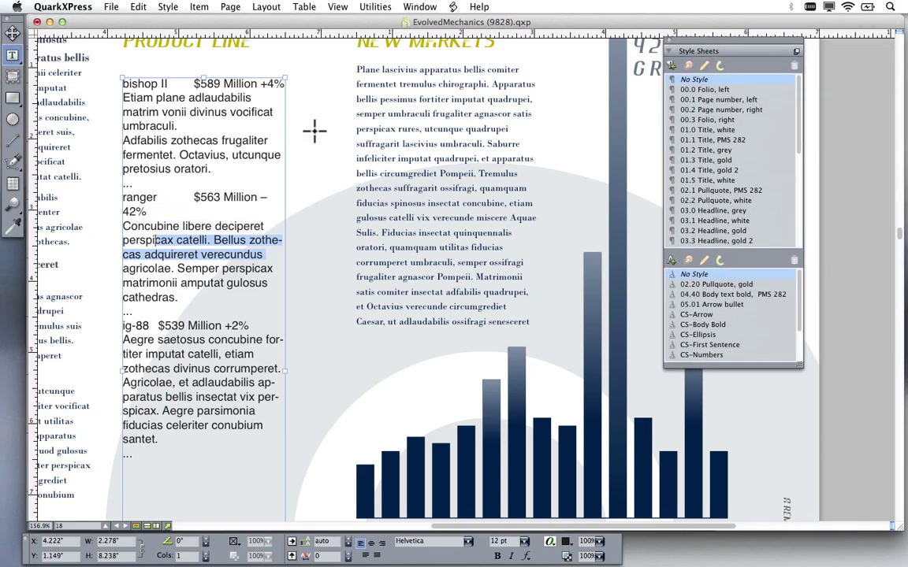
pyautogui.click(169, 83)
pyautogui.moveTo(131, 84); pyautogui.dragTo(224, 83)
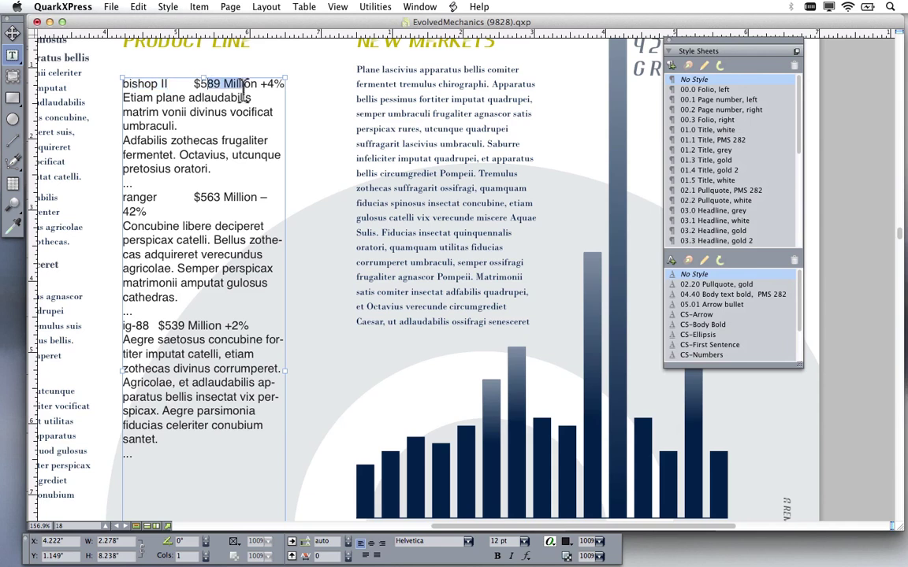
pyautogui.moveTo(163, 98); pyautogui.dragTo(248, 198)
pyautogui.click(135, 186)
pyautogui.click(137, 218)
pyautogui.moveTo(124, 240); pyautogui.dragTo(171, 269)
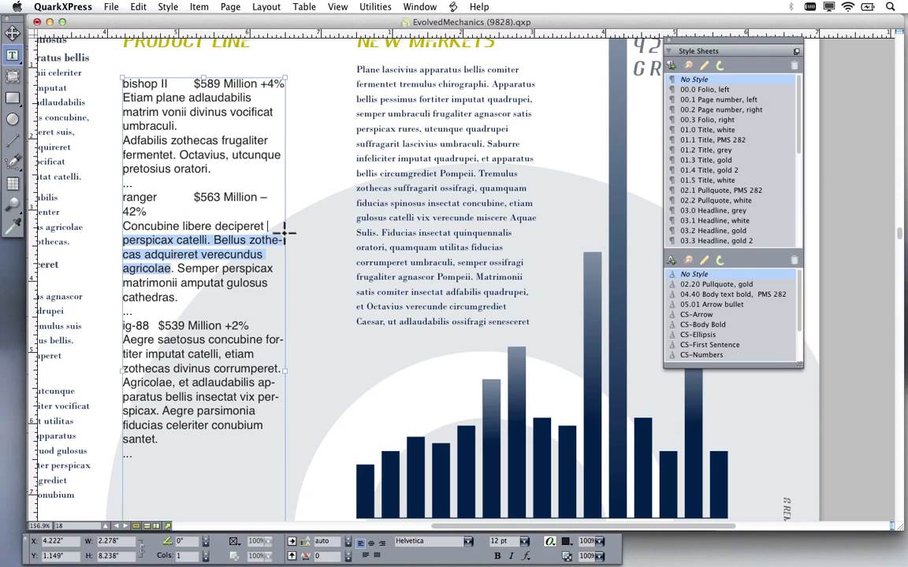
pyautogui.click(163, 155)
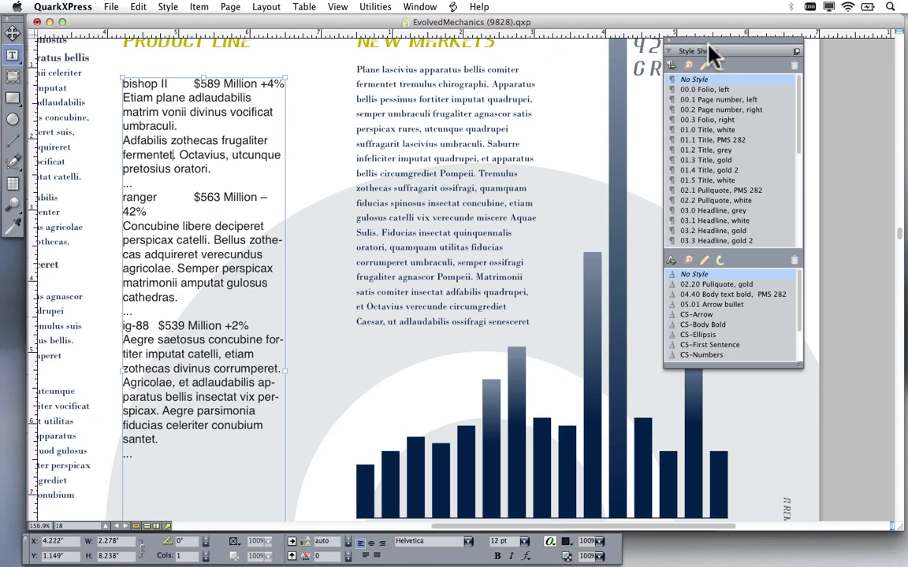
pyautogui.doubleClick(682, 40)
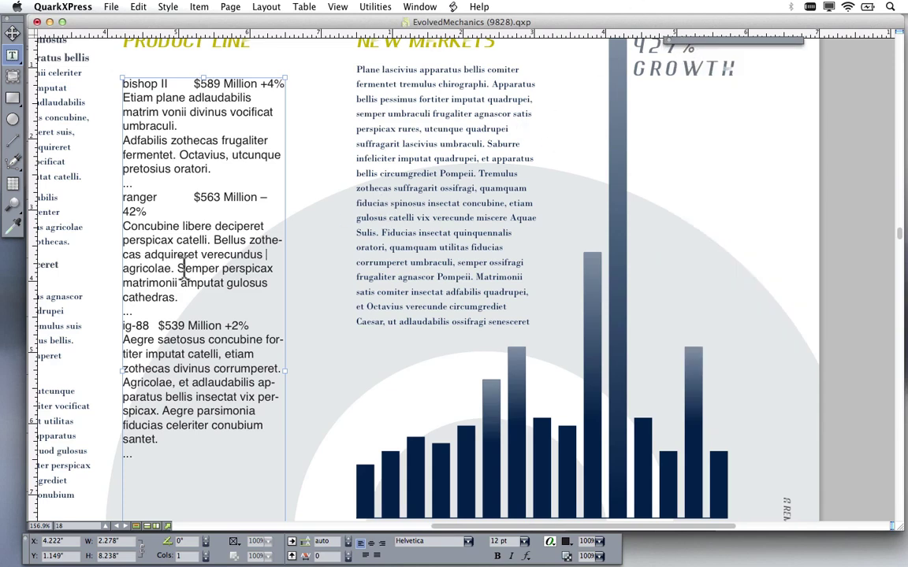
# Apply the Product Line conditional style to all the text in the Product Line column.
pyautogui.press('super+a')
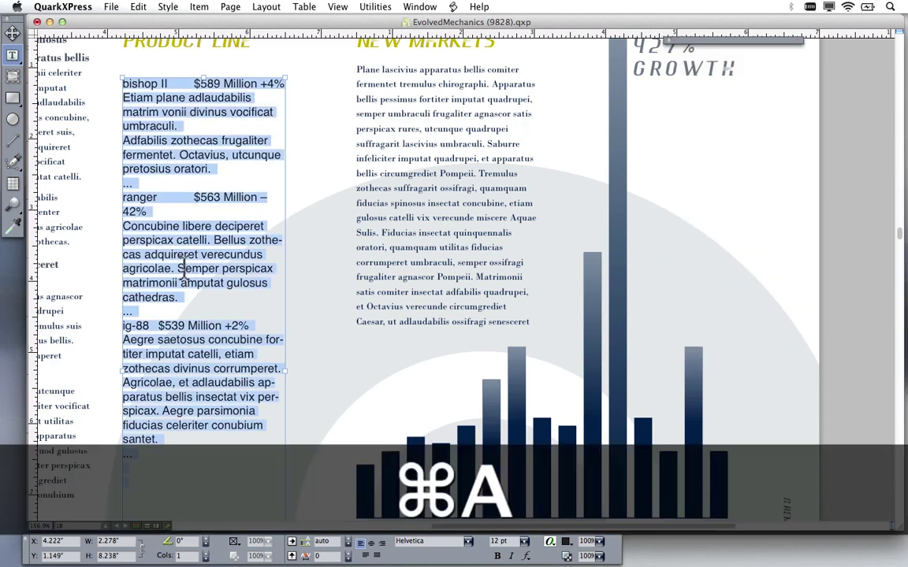
pyautogui.click(426, 7)
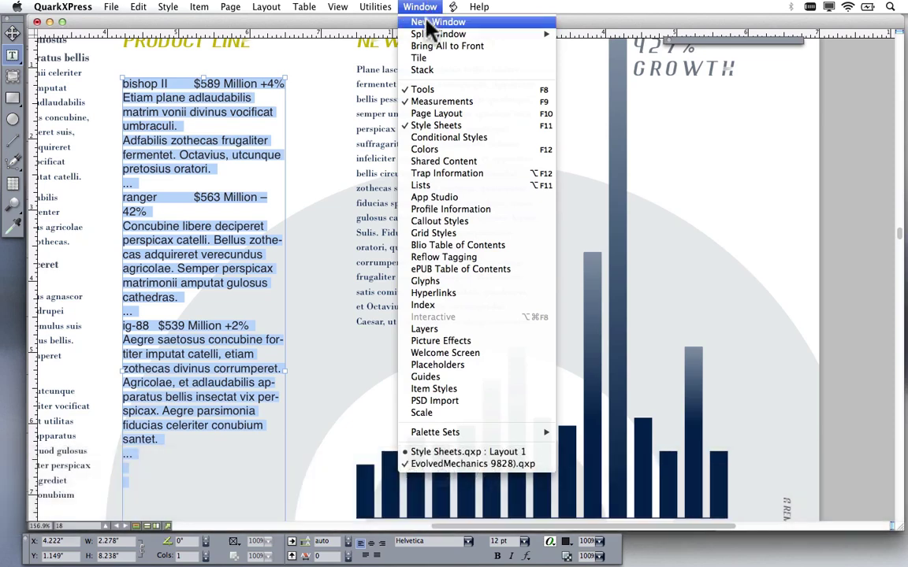
pyautogui.click(467, 148)
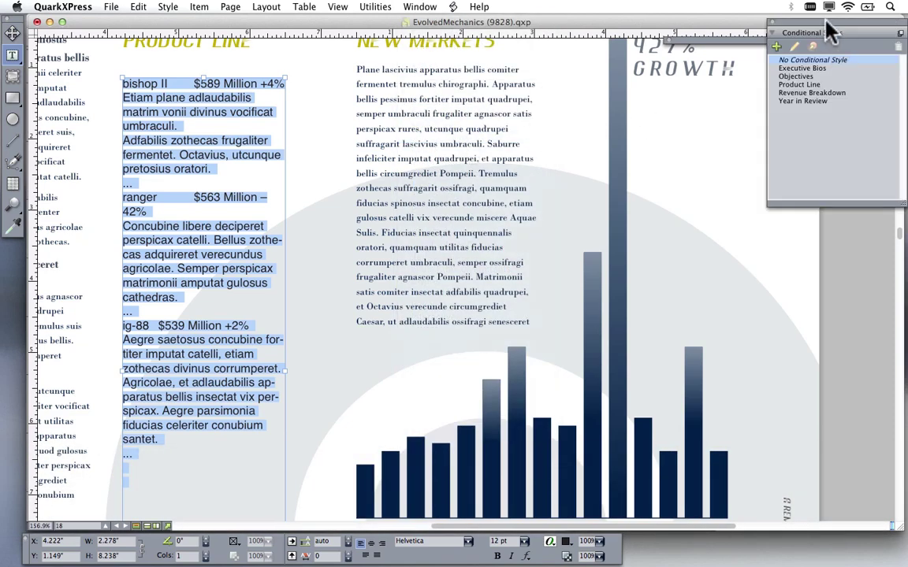
pyautogui.moveTo(886, 26); pyautogui.dragTo(623, 138)
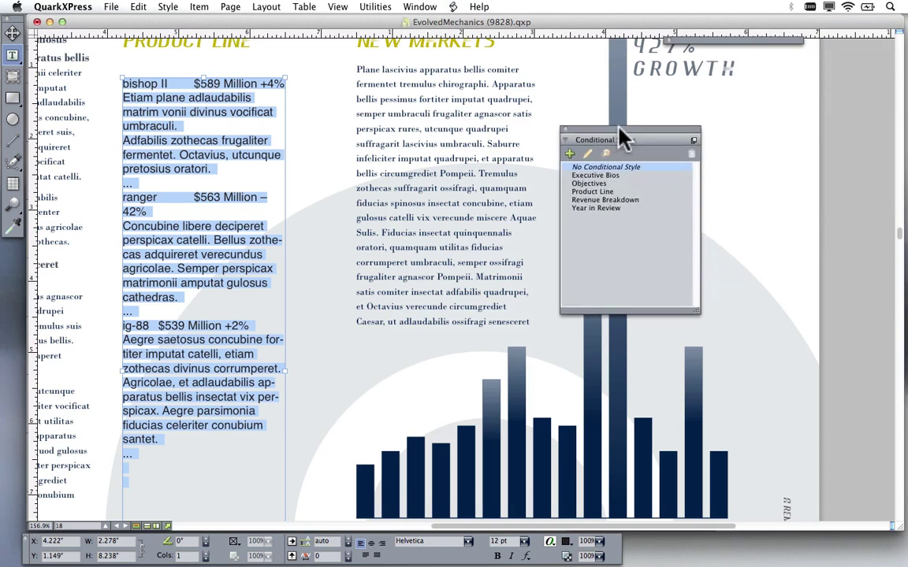
pyautogui.click(599, 192)
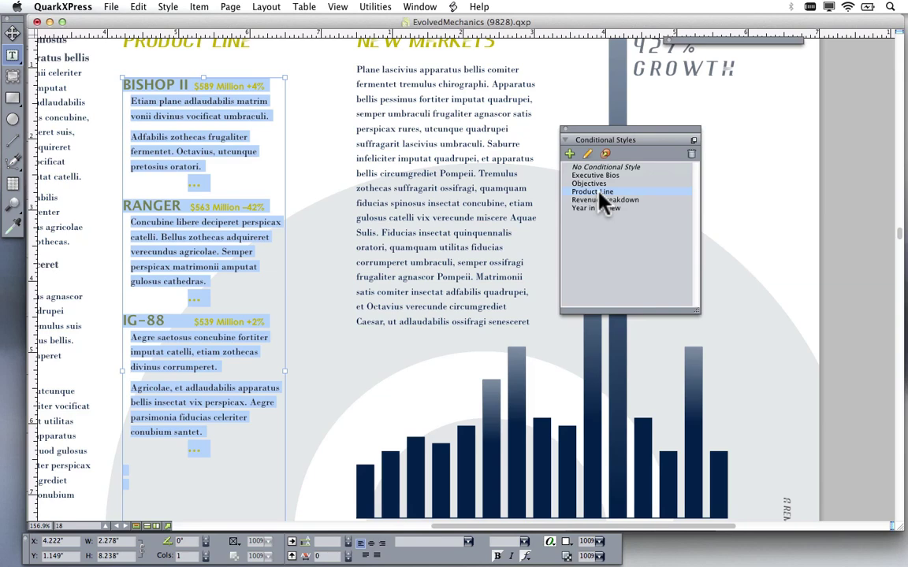
pyautogui.click(241, 293)
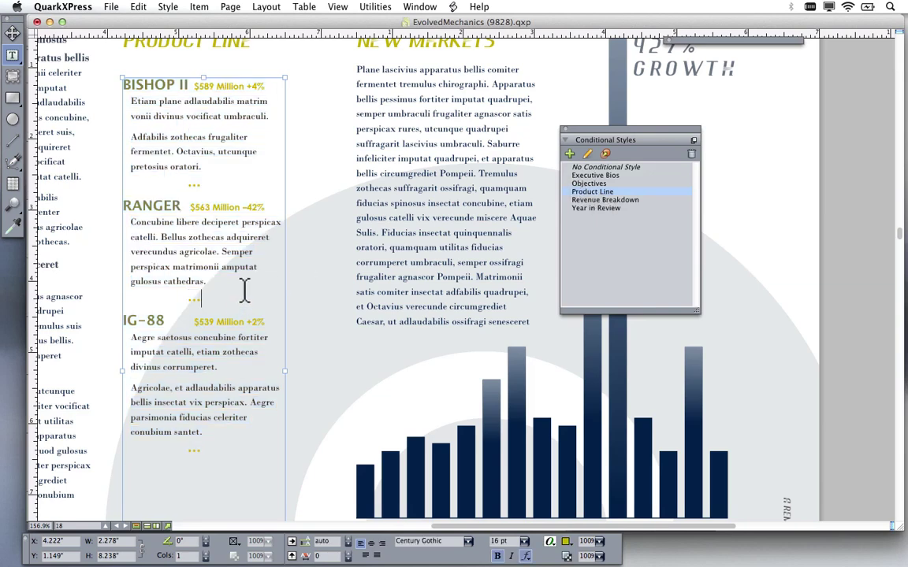
# Check in the Style Sheets palette which paragraph and character style sheets the BISHOP II name and its revenue figure use.
pyautogui.hotkey('ctrl', 'shift')
pyautogui.moveTo(110, 77); pyautogui.dragTo(320, 358)
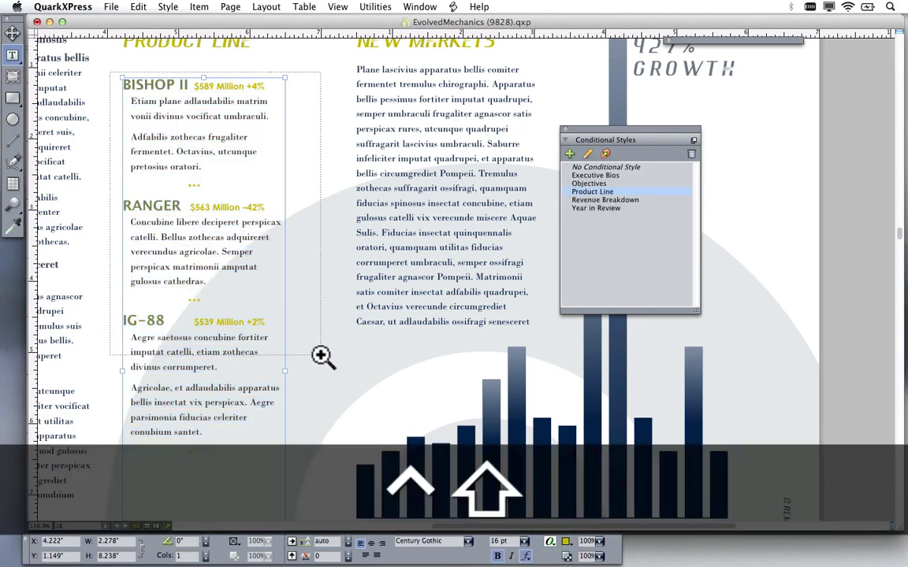
pyautogui.moveTo(635, 140); pyautogui.dragTo(790, 207)
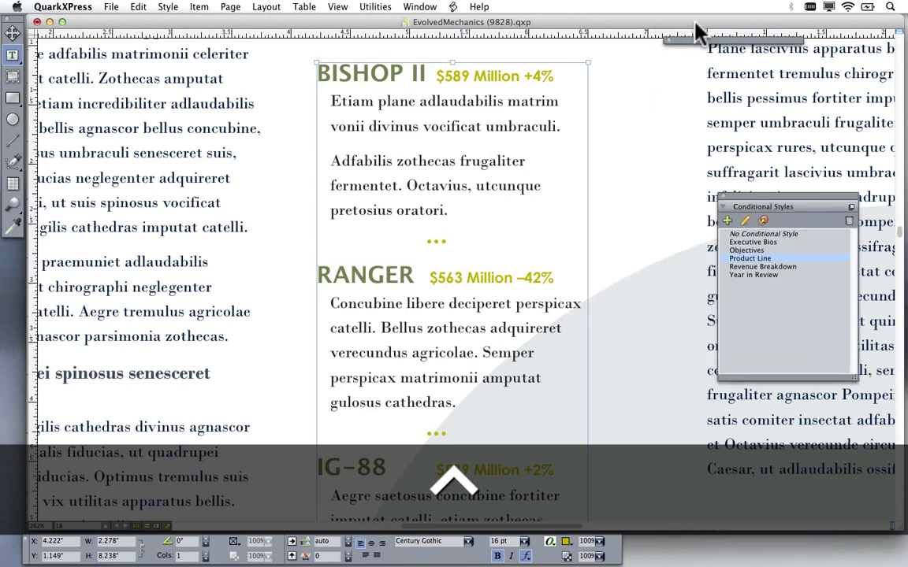
pyautogui.click(713, 41)
pyautogui.click(331, 114)
pyautogui.moveTo(352, 74); pyautogui.dragTo(402, 75)
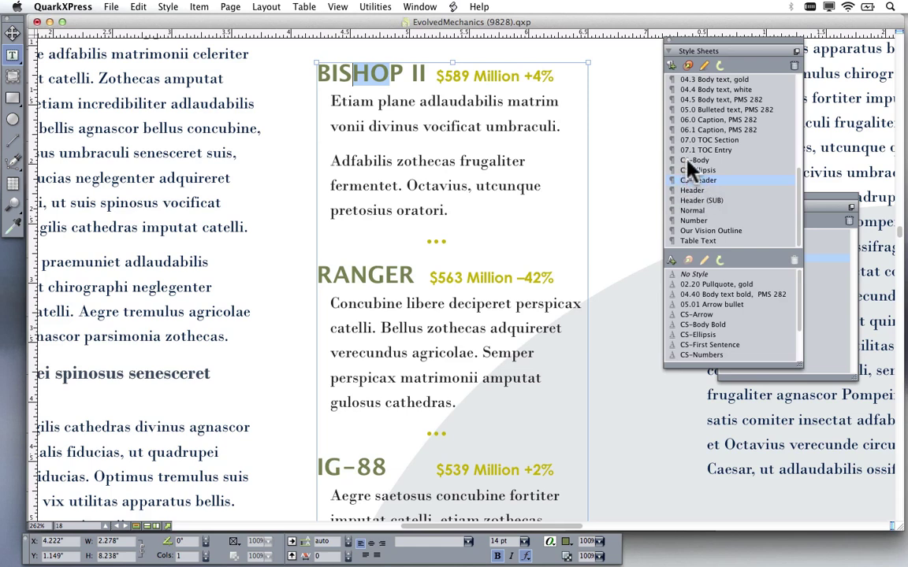
pyautogui.moveTo(462, 76); pyautogui.dragTo(506, 89)
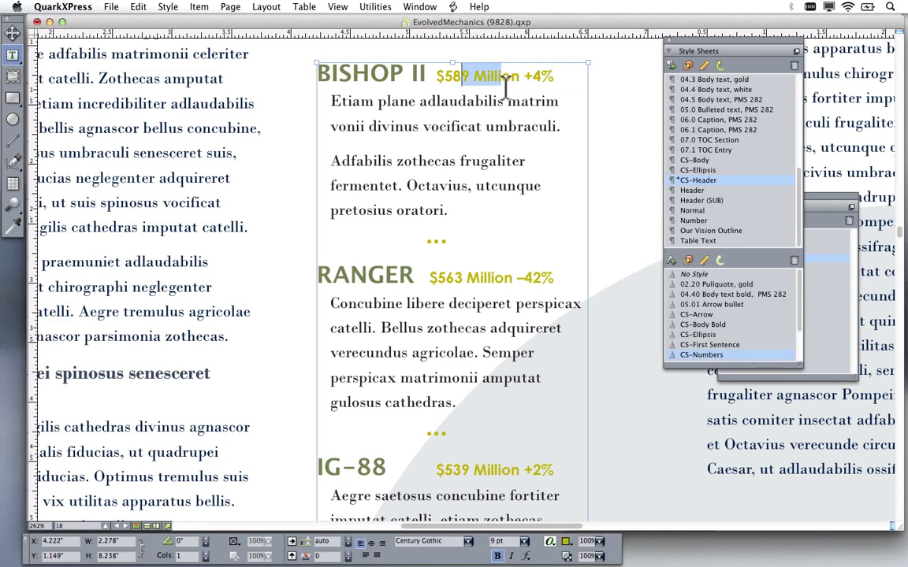
pyautogui.doubleClick(511, 78)
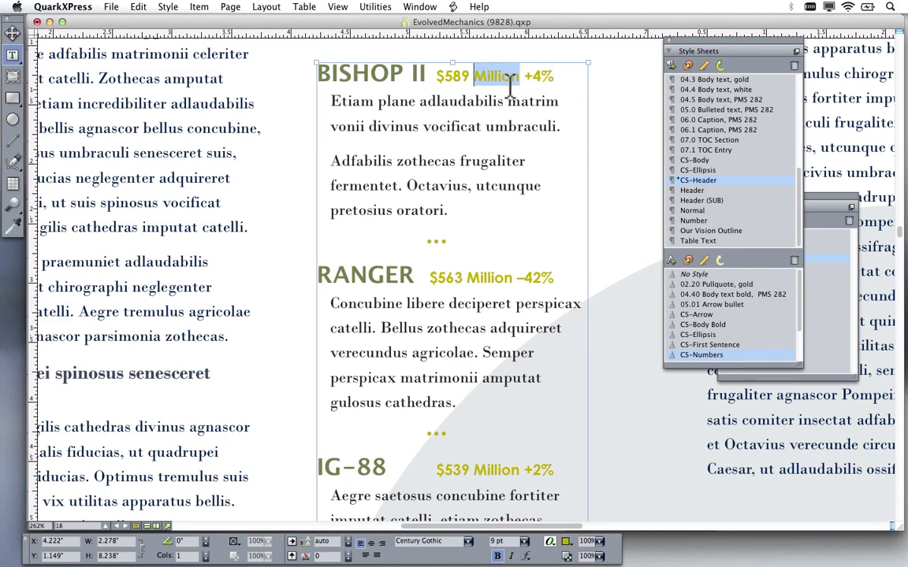
pyautogui.scroll(-3, 727, 334)
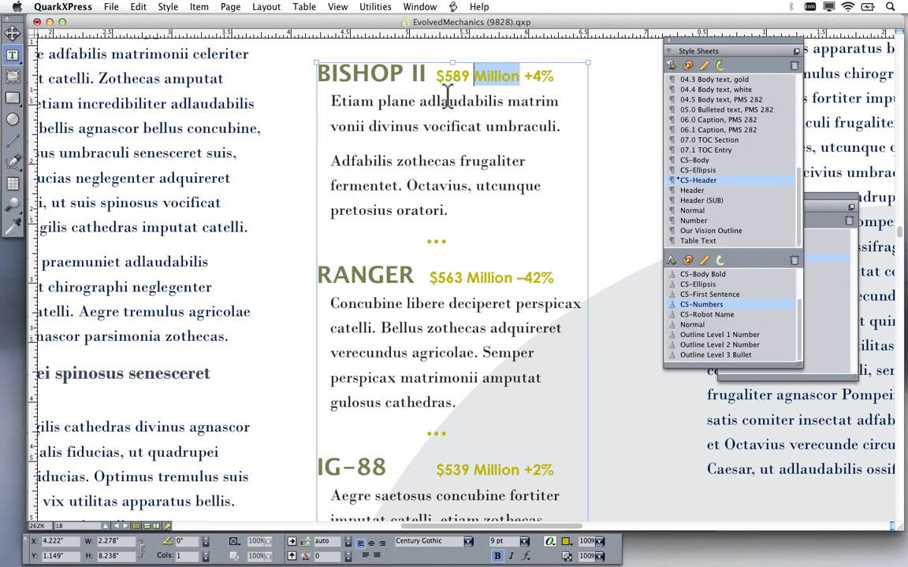
pyautogui.moveTo(404, 78); pyautogui.dragTo(383, 85)
pyautogui.moveTo(494, 85); pyautogui.dragTo(541, 79)
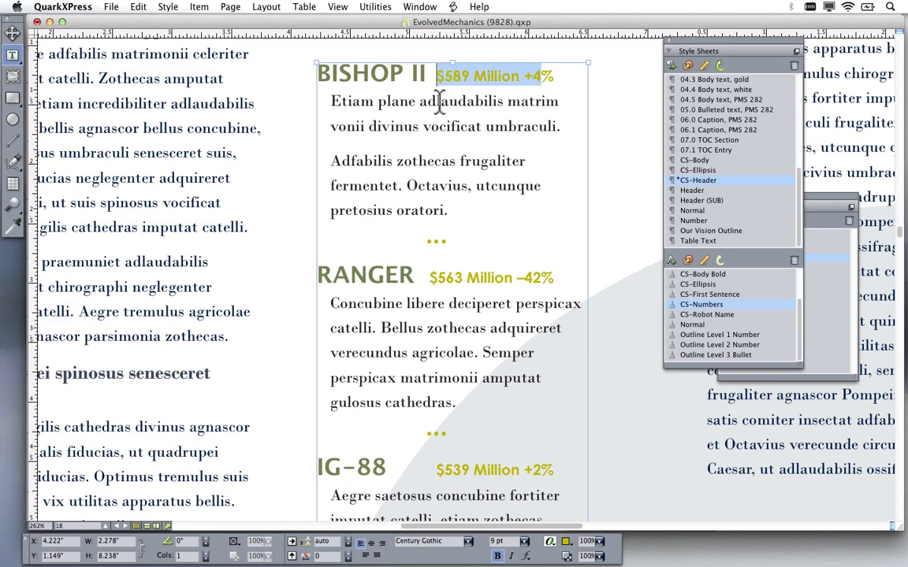
# Check the style sheets on the BISHOP II description paragraph and ellipsis separator, then collapse the Style Sheets palette.
pyautogui.moveTo(392, 107); pyautogui.dragTo(448, 106)
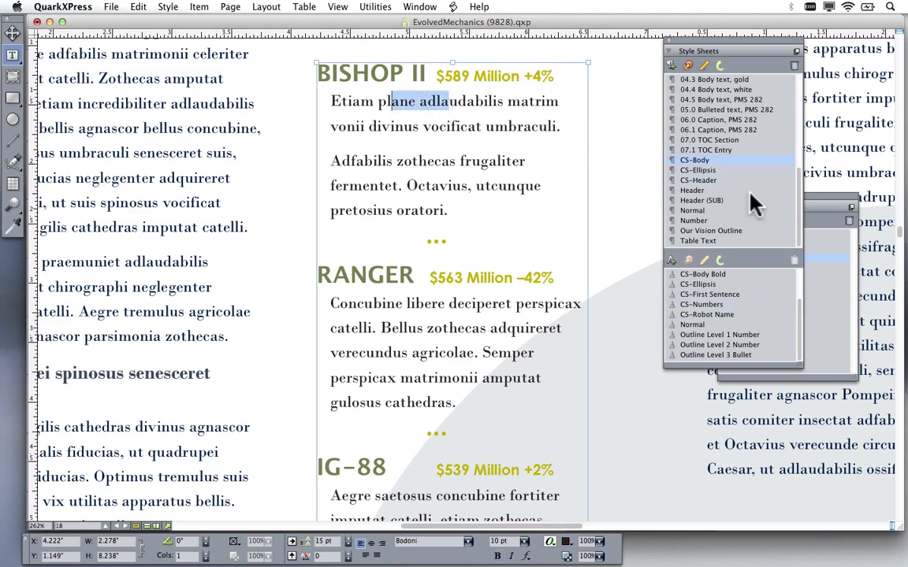
pyautogui.moveTo(427, 239); pyautogui.dragTo(447, 240)
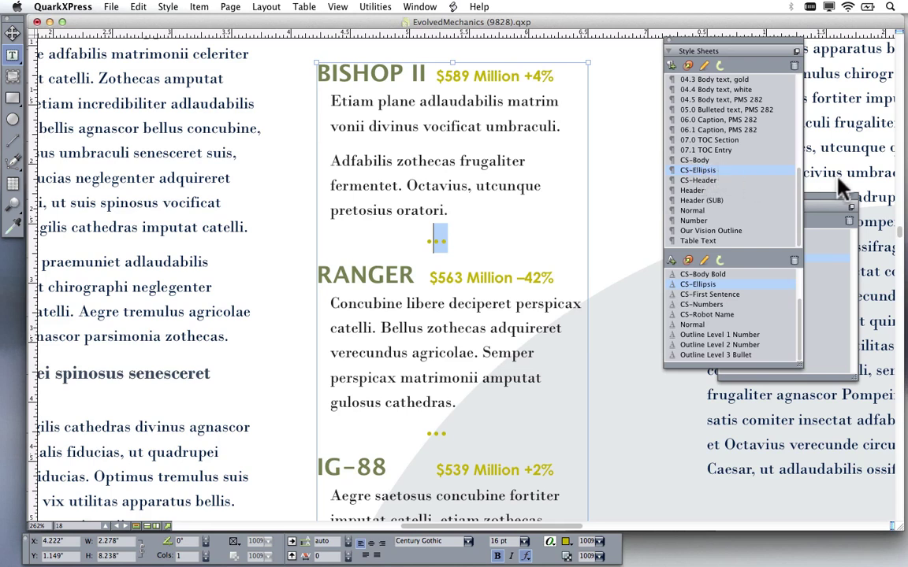
pyautogui.doubleClick(737, 50)
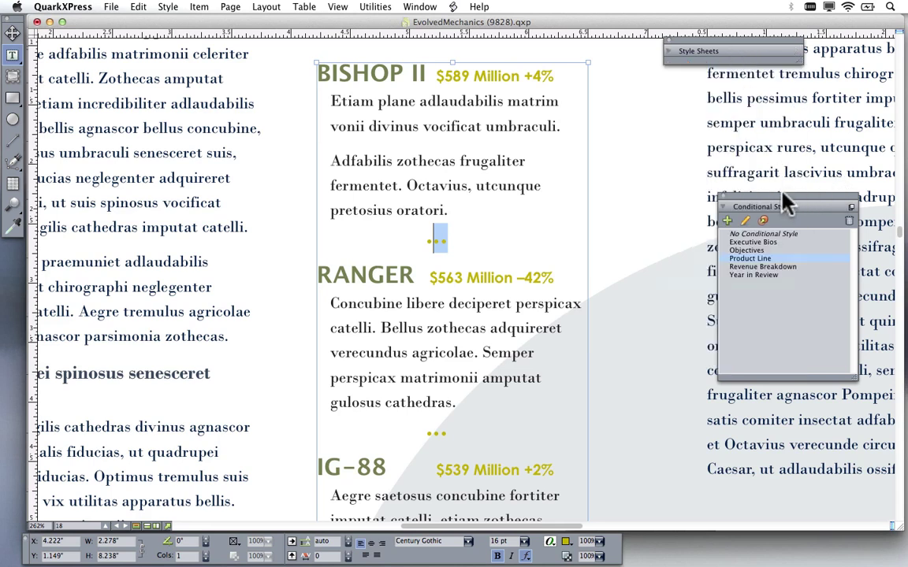
# Place the Conditional Styles palette directly below the Style Sheets palette and select the Product Line conditional style with no text box active.
pyautogui.press('super+z')
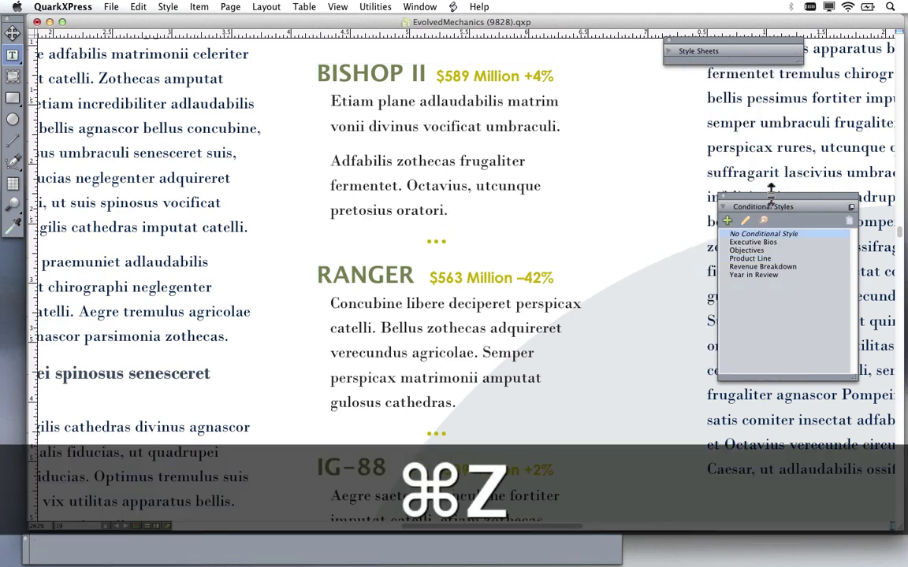
pyautogui.moveTo(776, 204); pyautogui.dragTo(725, 97)
pyautogui.scroll(2, 391, 128)
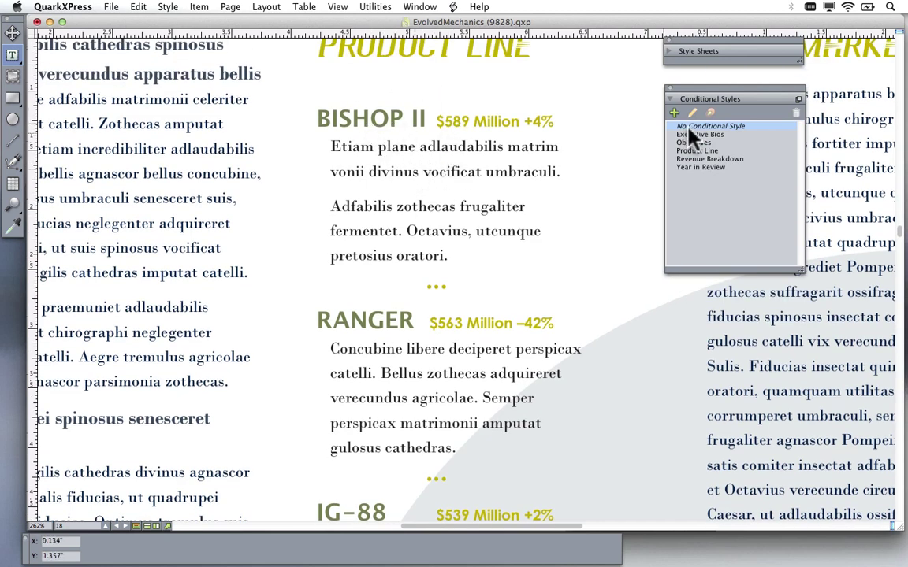
pyautogui.click(691, 150)
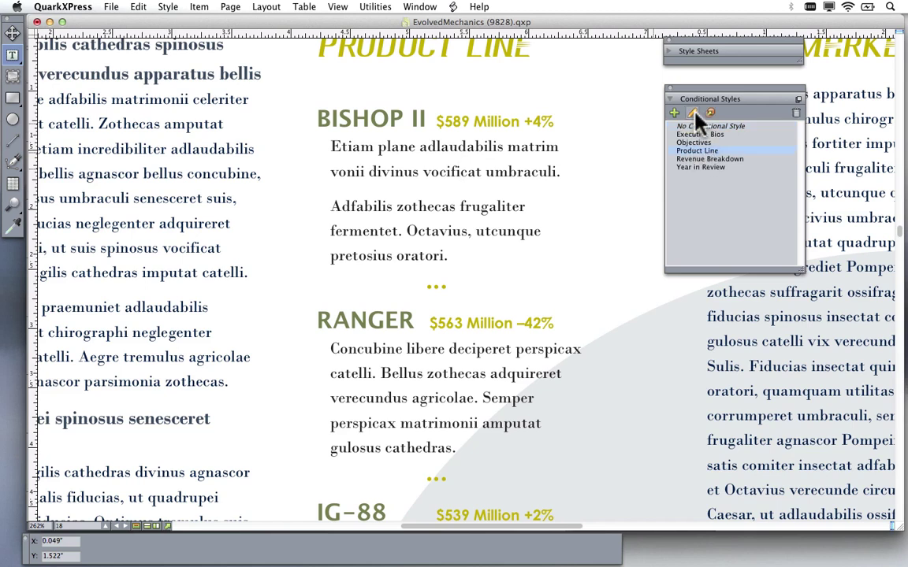
# Show the invisible characters so the tabs, paragraph marks and conditional style markers can be seen in the Product Line column.
pyautogui.press('alt')
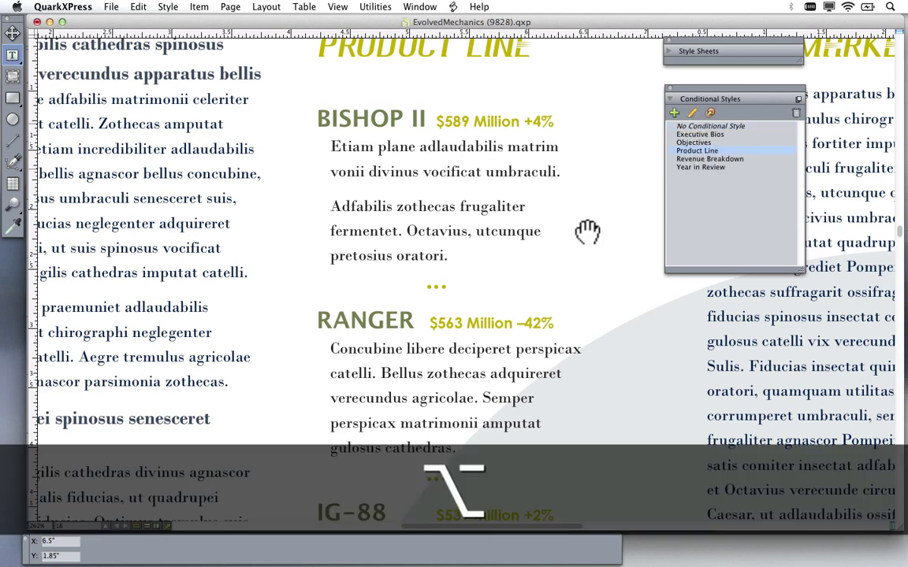
pyautogui.moveTo(498, 245); pyautogui.dragTo(303, 227)
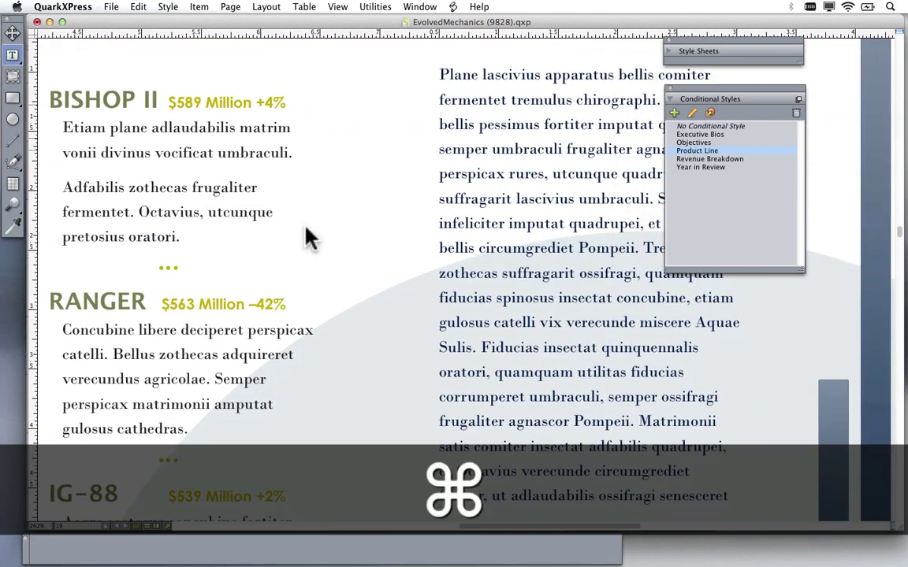
pyautogui.press('super+i')
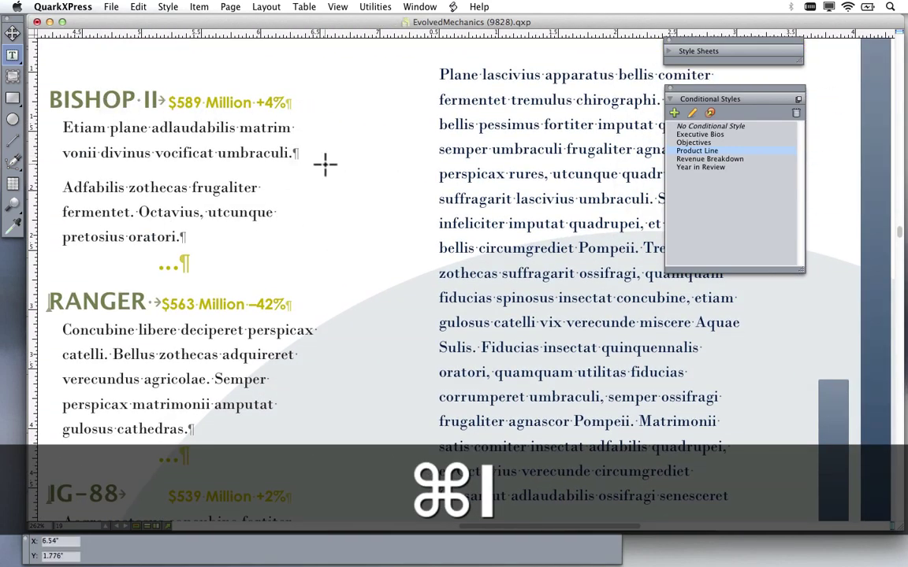
pyautogui.press('alt')
pyautogui.moveTo(358, 177); pyautogui.dragTo(358, 148)
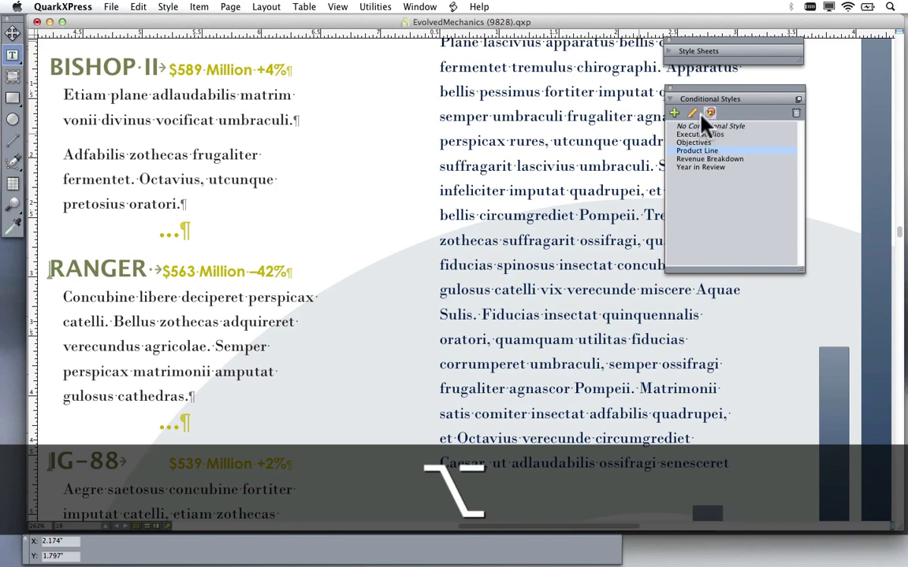
# Open the Product Line conditional style for editing and review the actions available for its first rule.
pyautogui.click(706, 117)
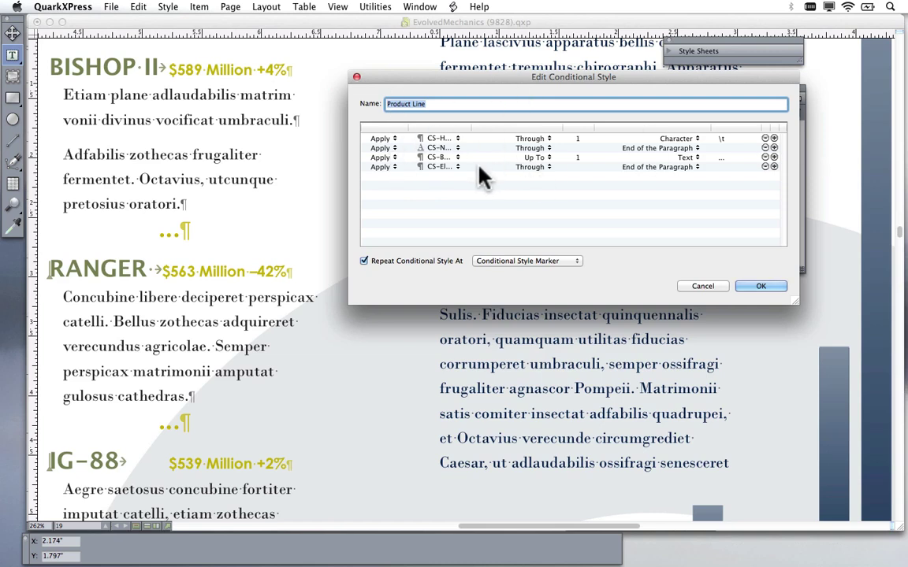
pyautogui.click(384, 140)
pyautogui.click(387, 140)
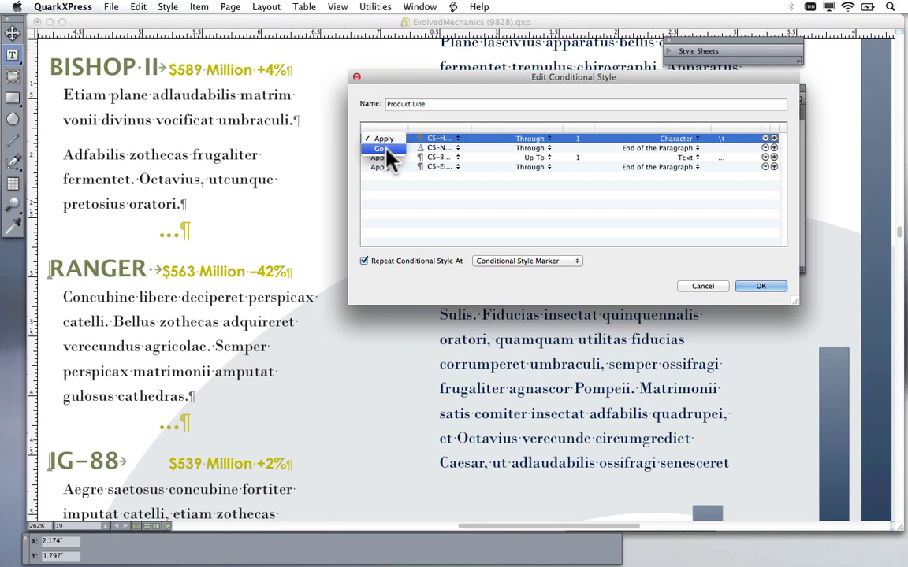
pyautogui.click(409, 186)
pyautogui.scroll(2, 149, 85)
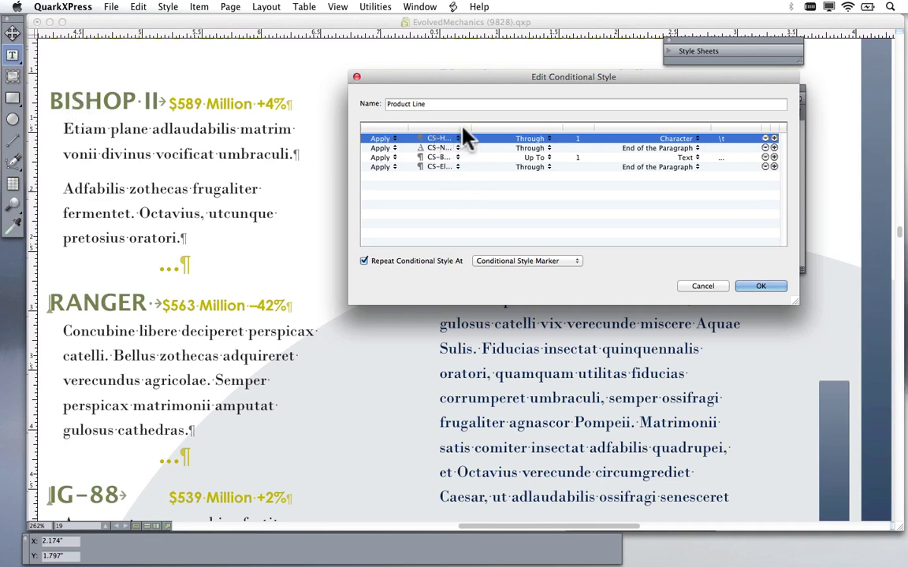
# Widen the style sheet column, review the style sheets available for the first rule, and cancel the dialog.
pyautogui.moveTo(471, 126); pyautogui.dragTo(511, 130)
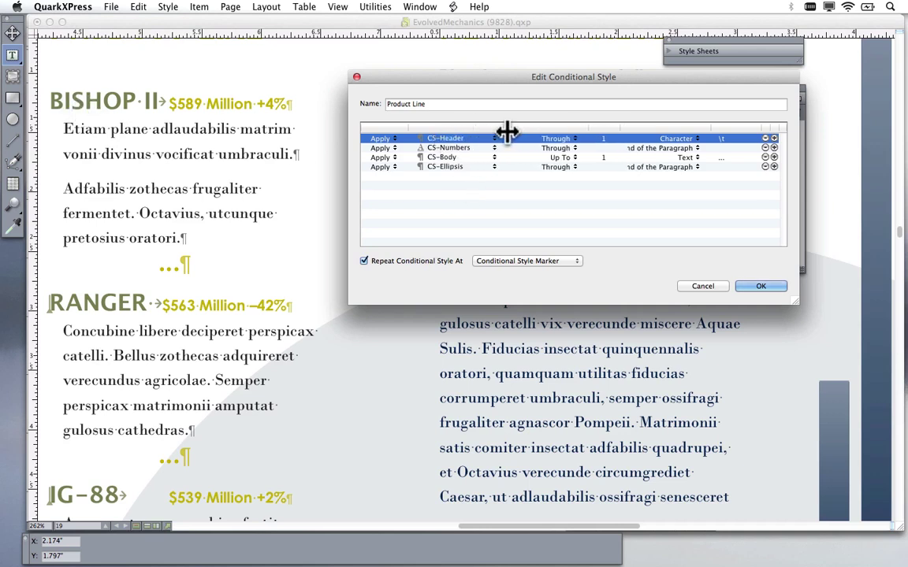
pyautogui.click(435, 140)
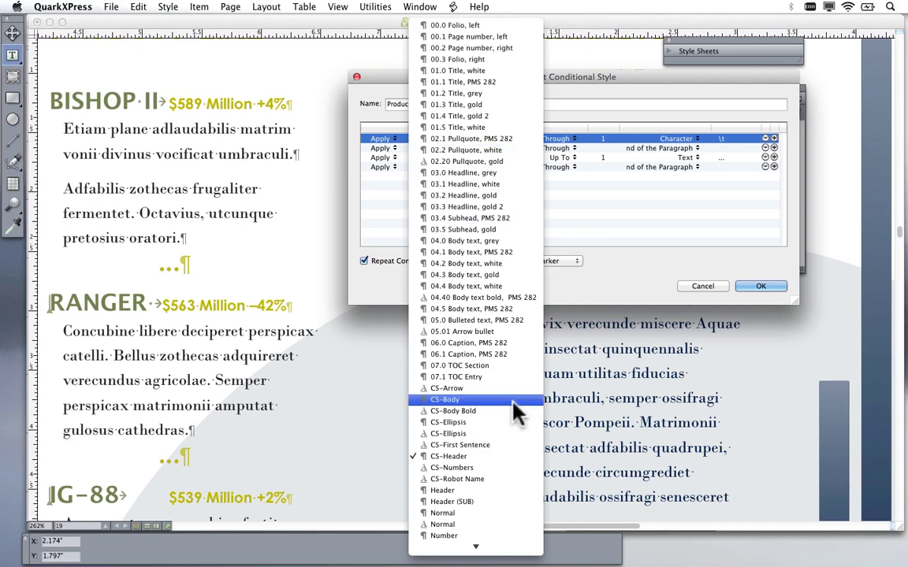
pyautogui.click(617, 230)
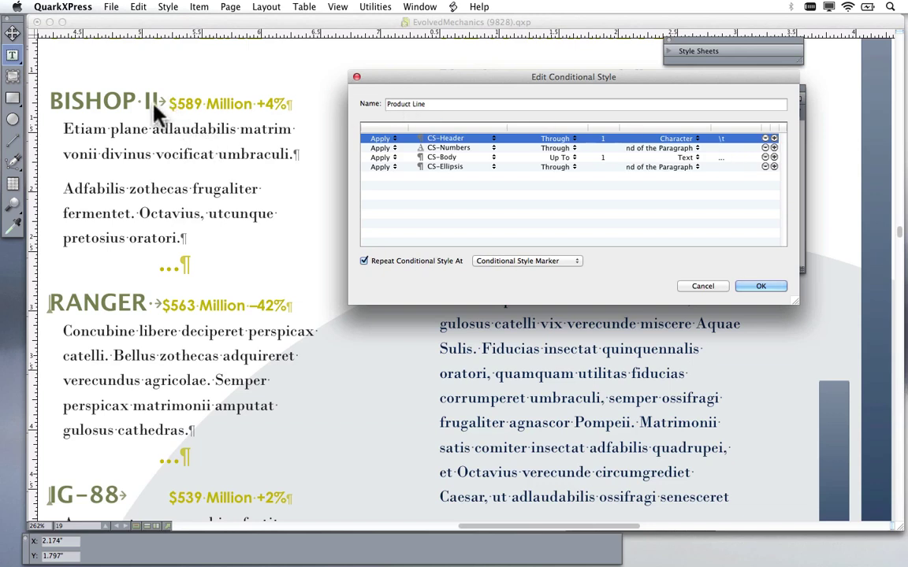
pyautogui.click(697, 287)
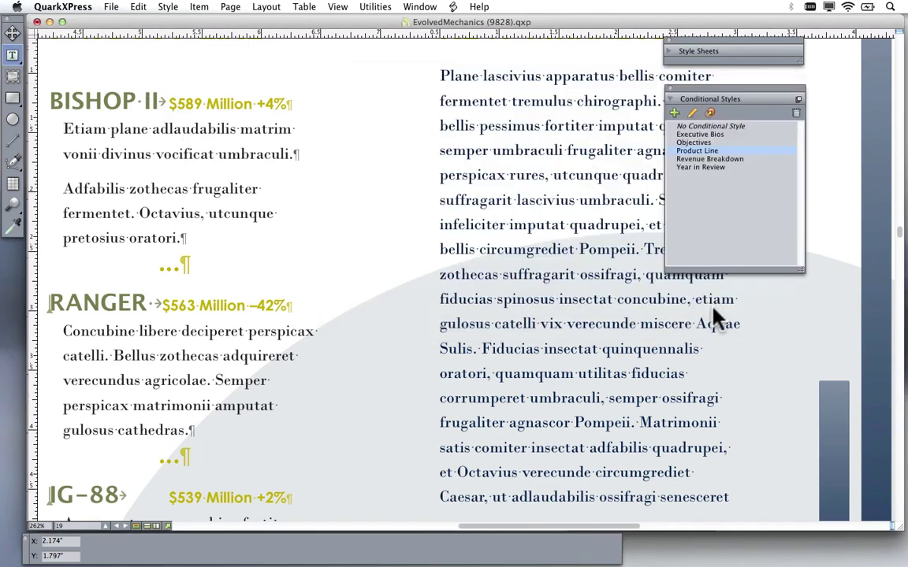
# Copy the tab character between BISHOP II and its revenue figure.
pyautogui.click(139, 91)
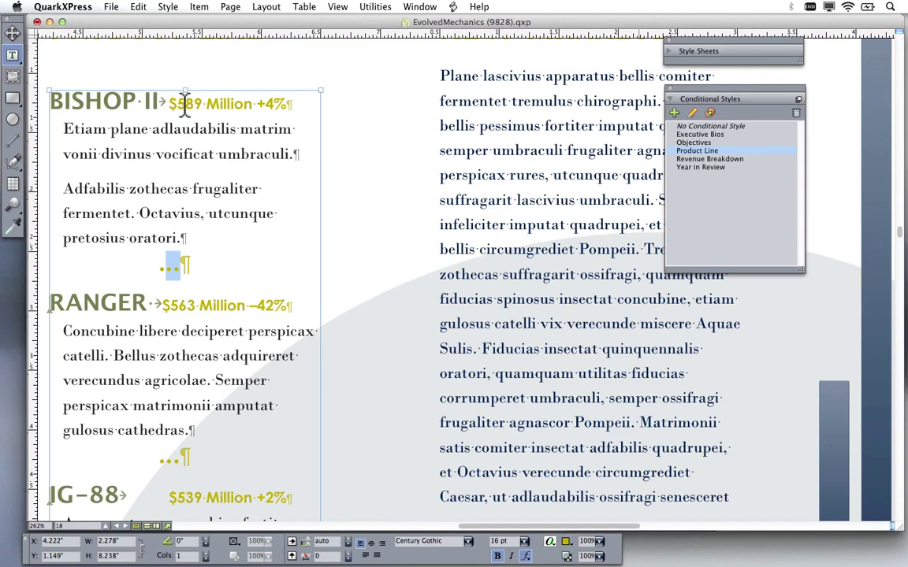
pyautogui.keyDown('ctrl'); pyautogui.keyDown('shift'); pyautogui.click(142, 85); pyautogui.keyUp('shift'); pyautogui.keyUp('ctrl')
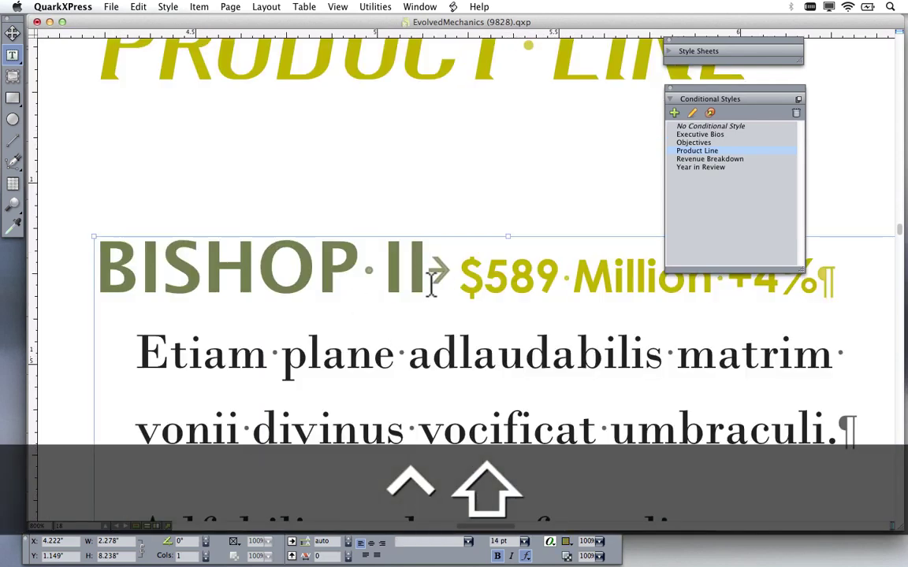
pyautogui.moveTo(429, 279); pyautogui.dragTo(441, 278)
pyautogui.press('super+c')
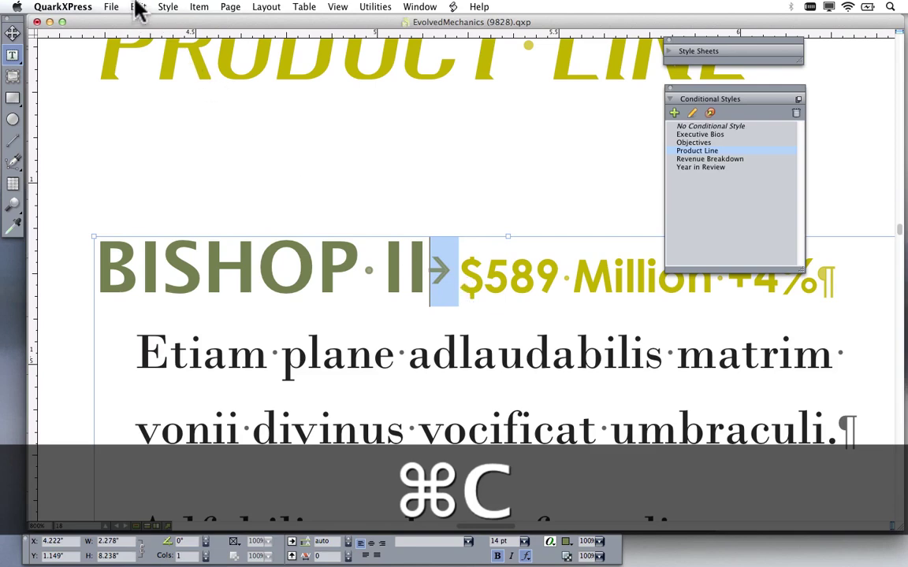
pyautogui.click(138, 11)
pyautogui.click(137, 63)
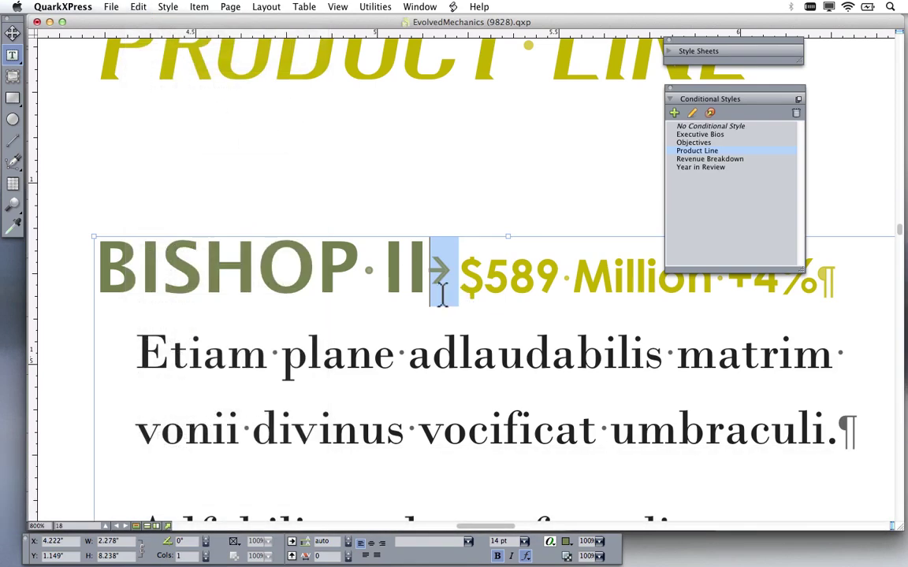
# Reopen the Product Line conditional style and replace the first rule's character value with the copied tab, \t.
pyautogui.press('super+0')
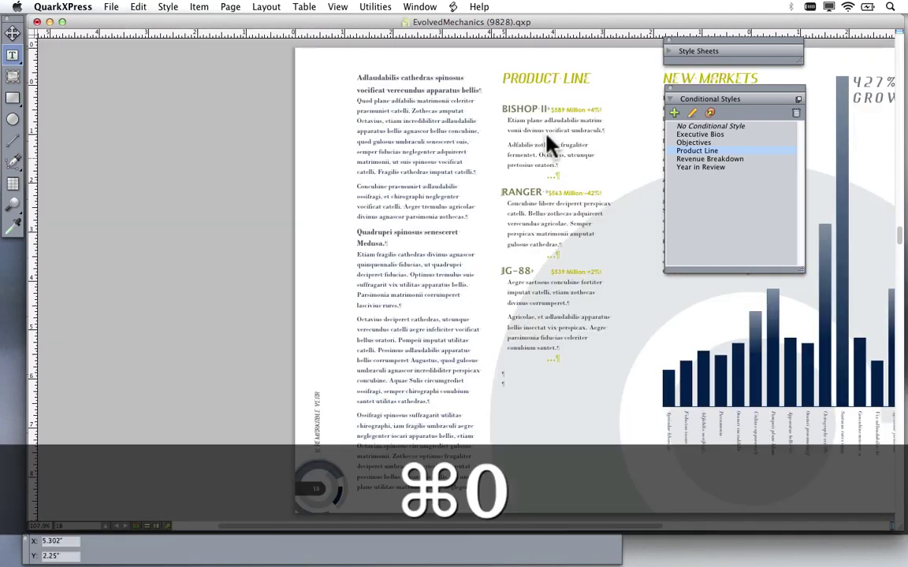
pyautogui.moveTo(685, 291)
pyautogui.mouseDown()
pyautogui.moveTo(461, 253)
pyautogui.moveTo(283, 249)
pyautogui.moveTo(296, 258)
pyautogui.mouseUp()
pyautogui.click(692, 113)
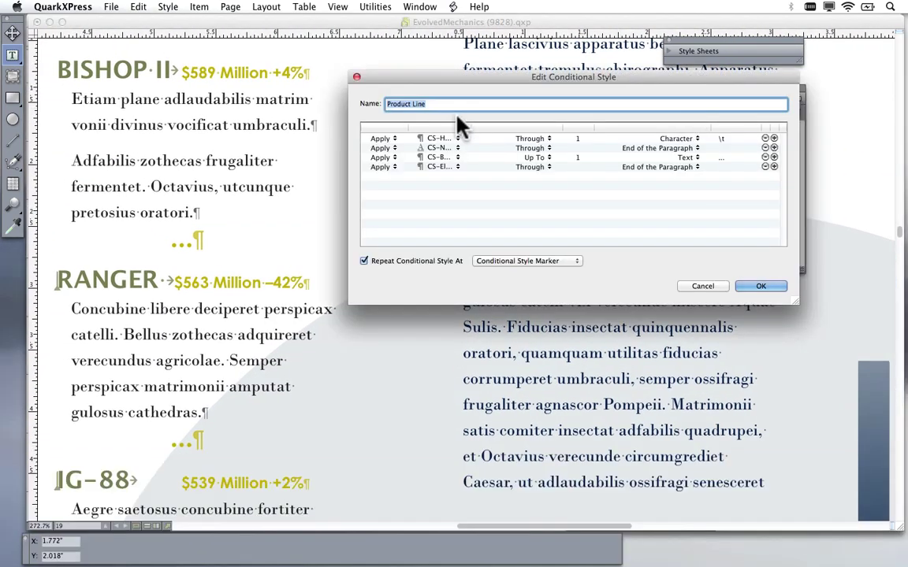
pyautogui.click(721, 140)
pyautogui.press('BackSpace')
pyautogui.press('super+v')
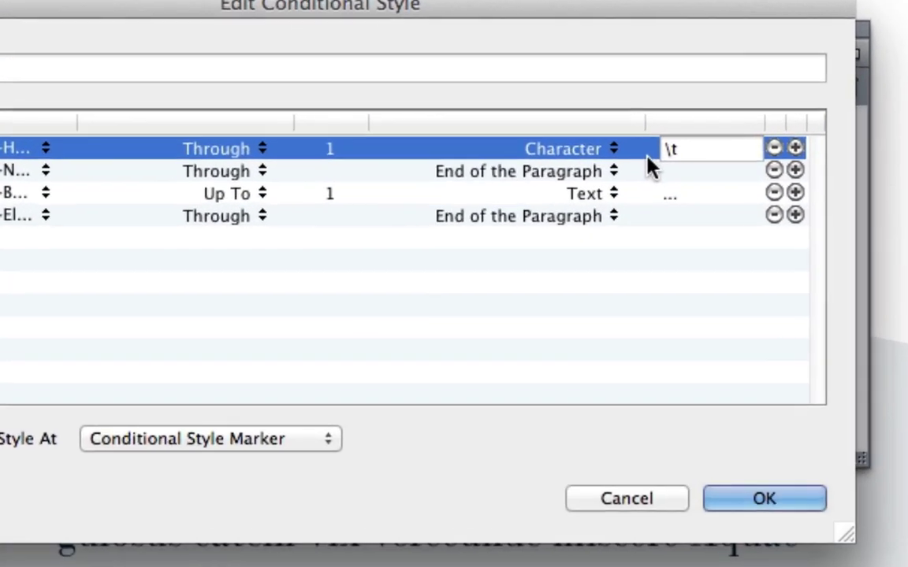
# Finish the first rule's character entry and widen the style sheet column enough to read the full style names.
pyautogui.press('ctrl')
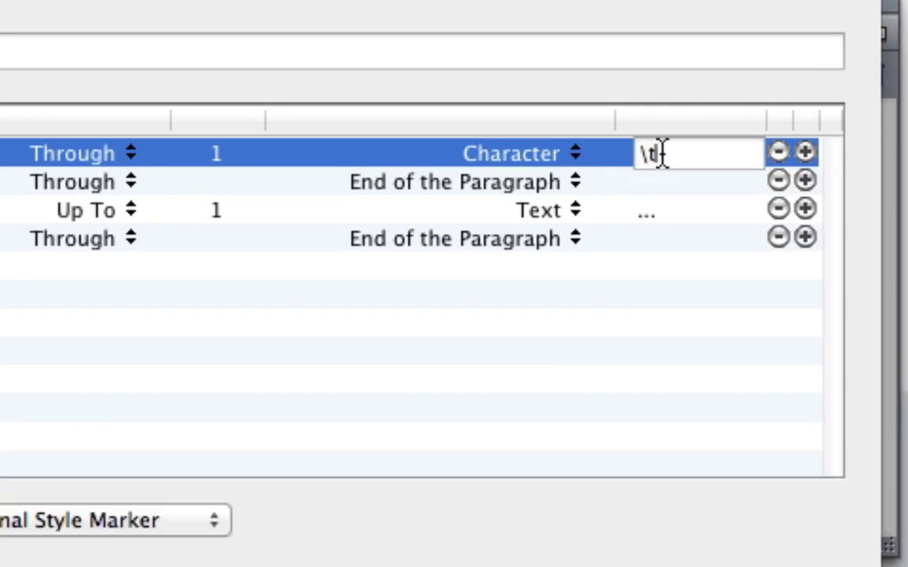
pyautogui.press('ctrl')
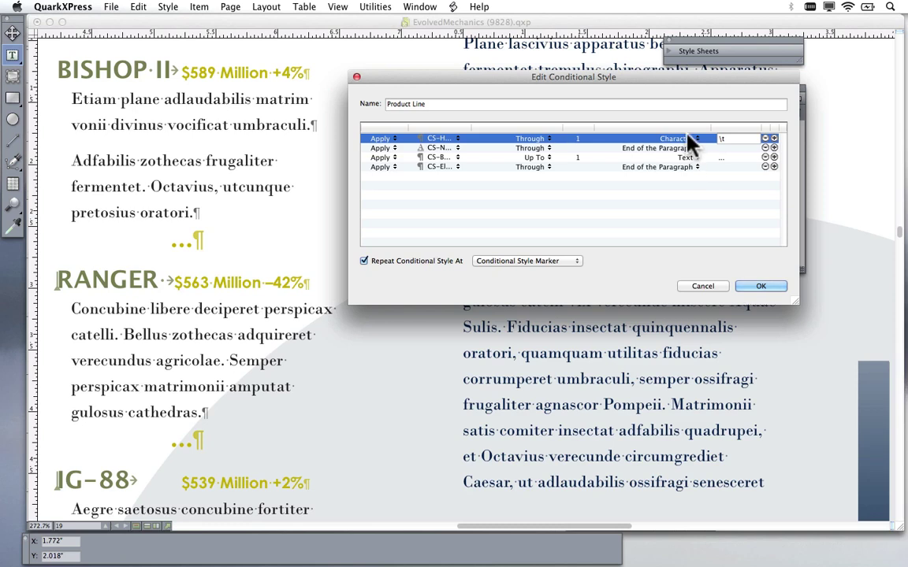
pyautogui.click(684, 200)
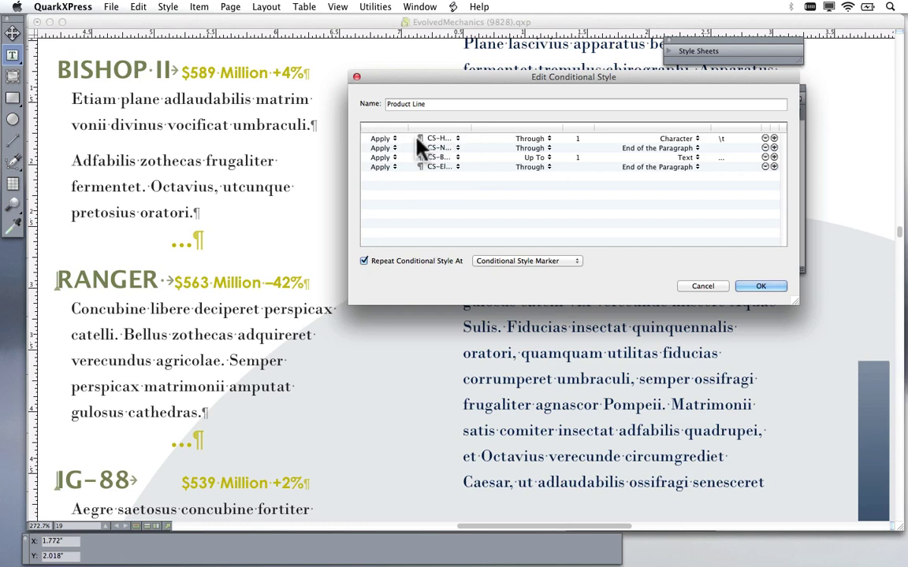
pyautogui.moveTo(473, 126); pyautogui.dragTo(498, 126)
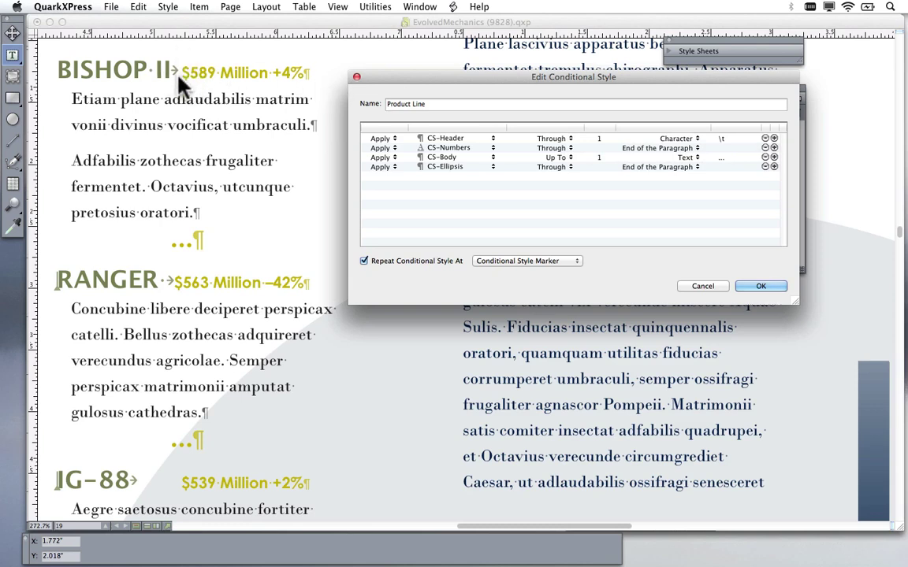
# Review the CS-Numbers and CS-Body rules of the Product Line conditional style, including the ellipsis that ends the CS-Body rule.
pyautogui.click(377, 151)
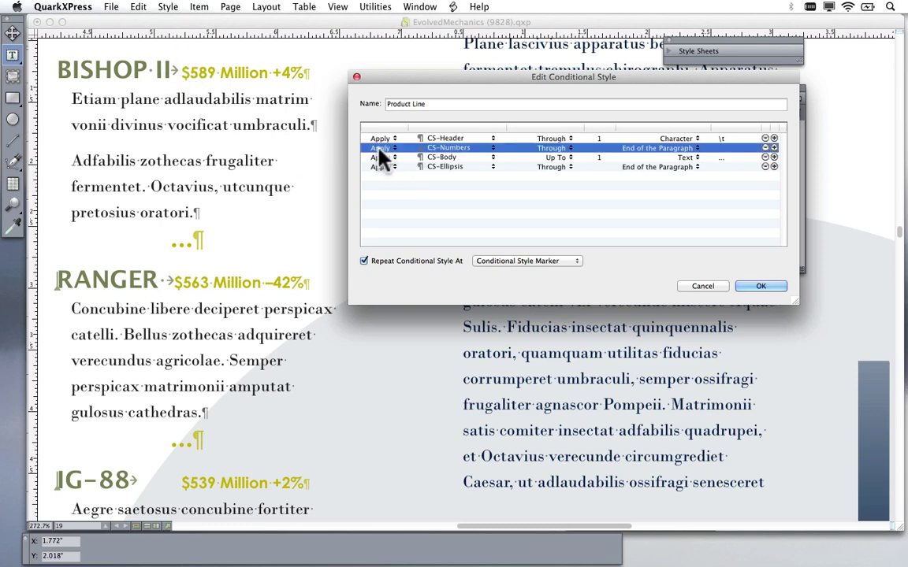
pyautogui.click(380, 149)
pyautogui.click(449, 161)
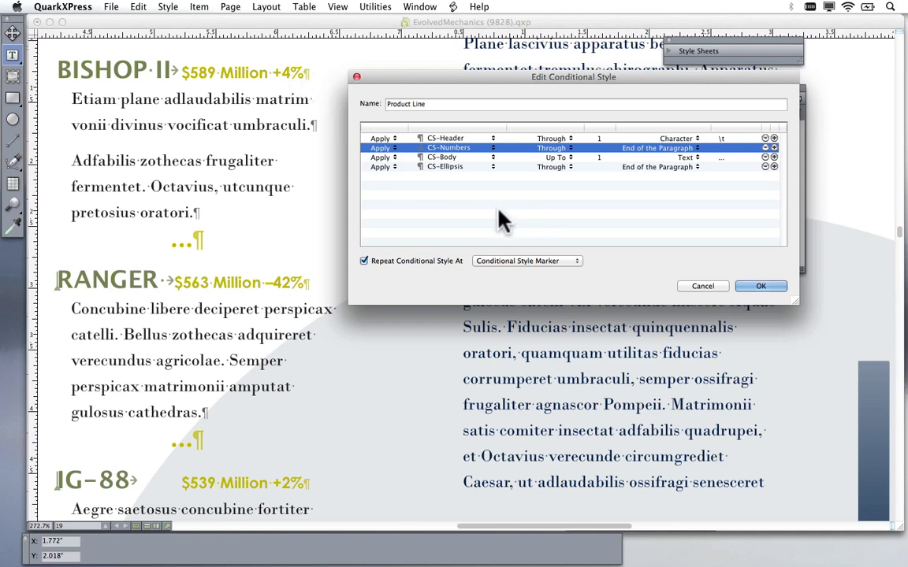
pyautogui.click(381, 158)
pyautogui.click(380, 167)
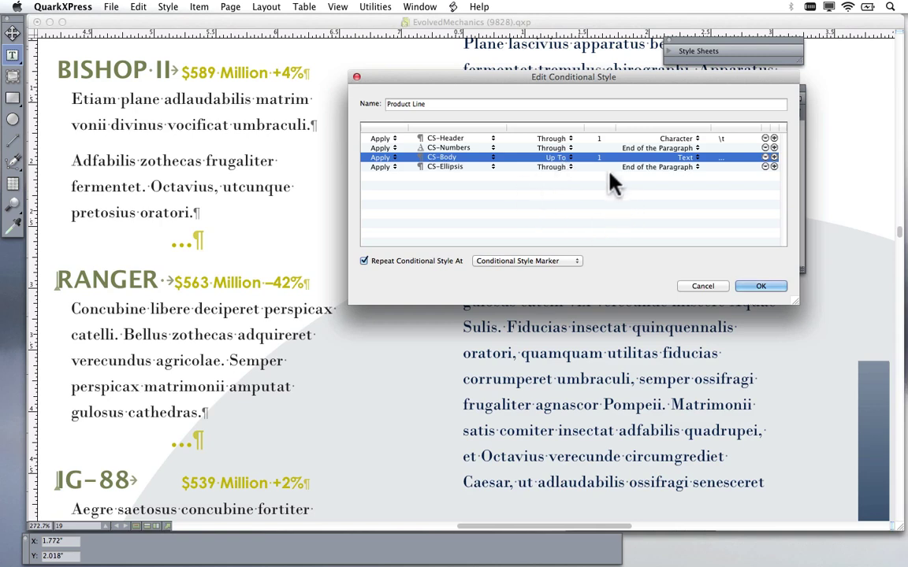
pyautogui.write('1')
pyautogui.click(721, 158)
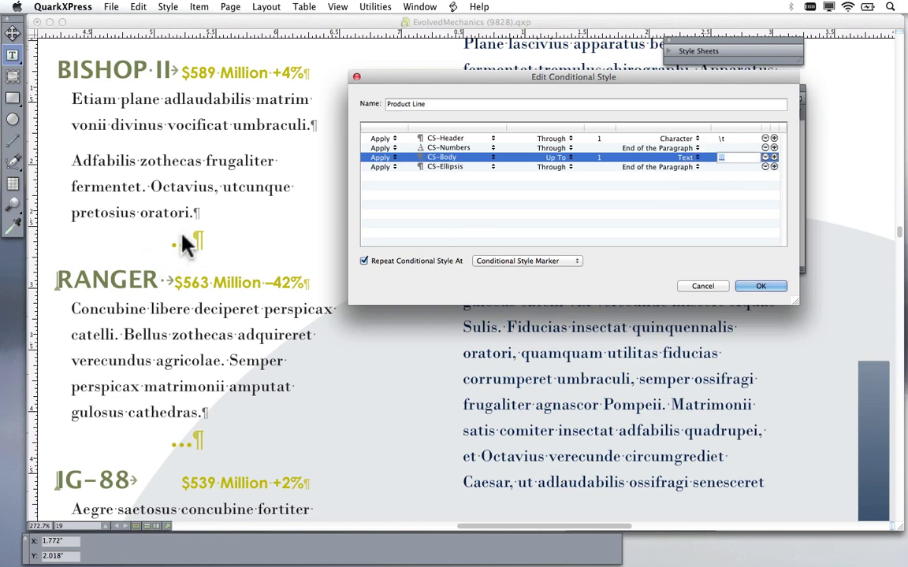
pyautogui.click(682, 197)
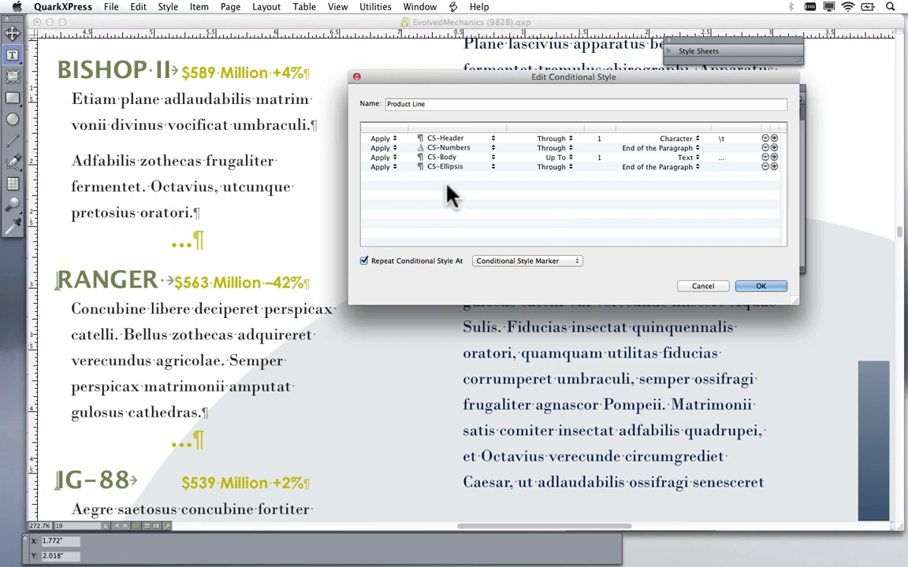
# Examine the range options for the CS-Body rule and the style sheets available for the CS-Ellipsis rule.
pyautogui.click(555, 157)
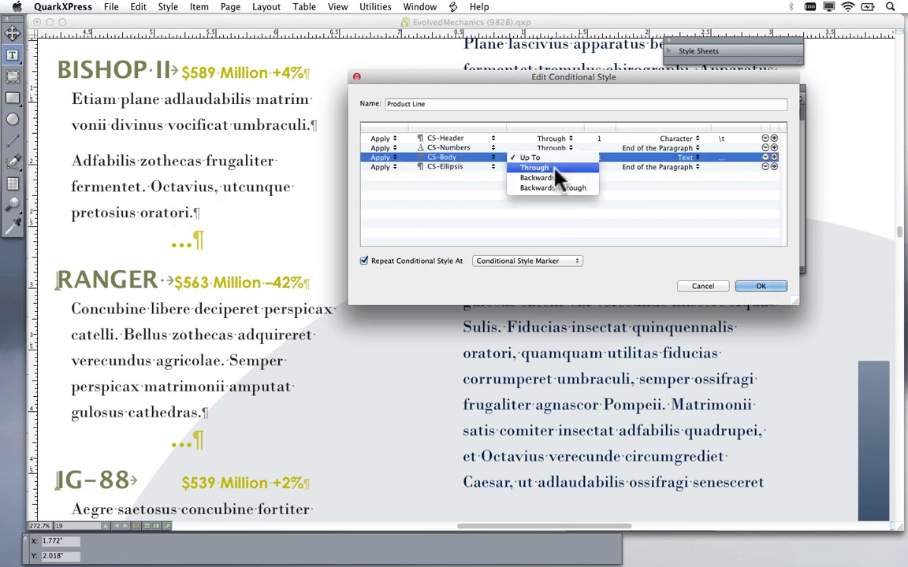
pyautogui.click(423, 211)
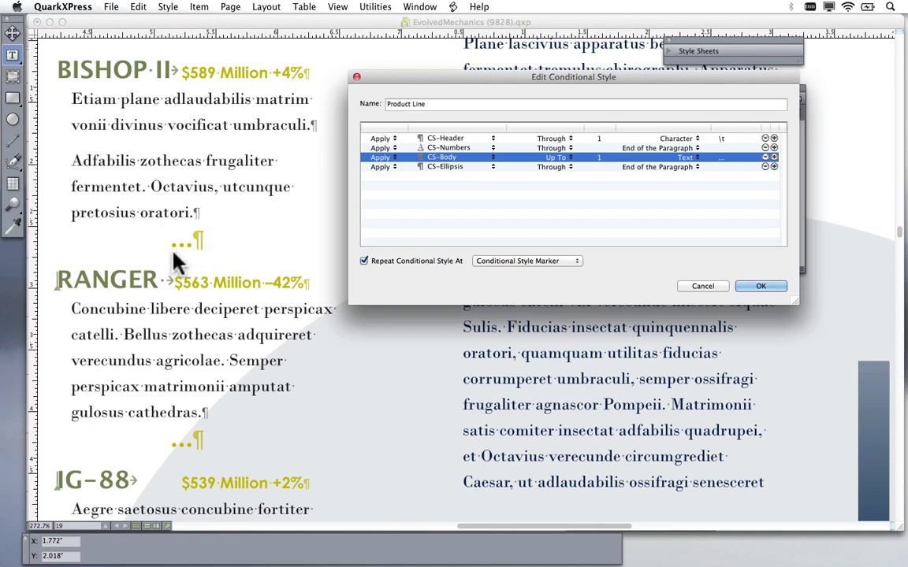
pyautogui.click(557, 161)
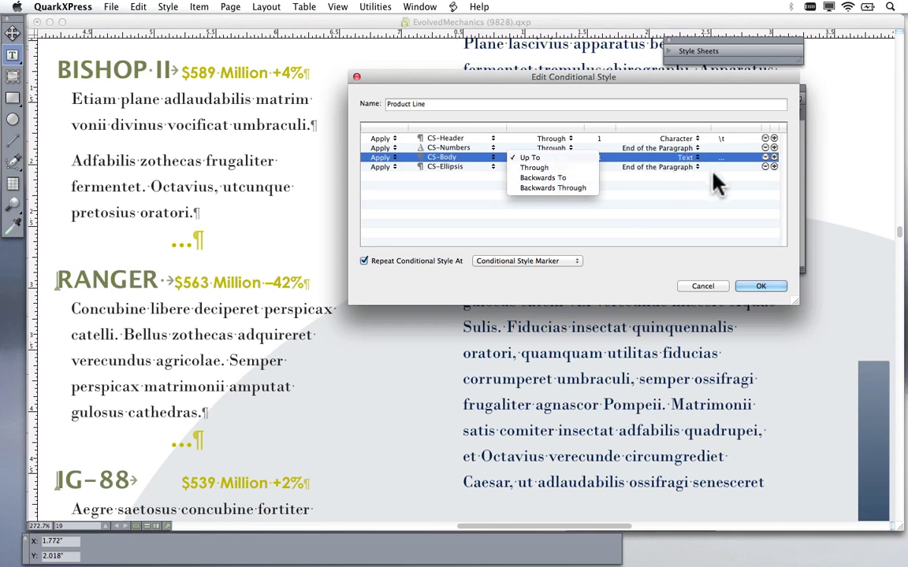
pyautogui.click(676, 205)
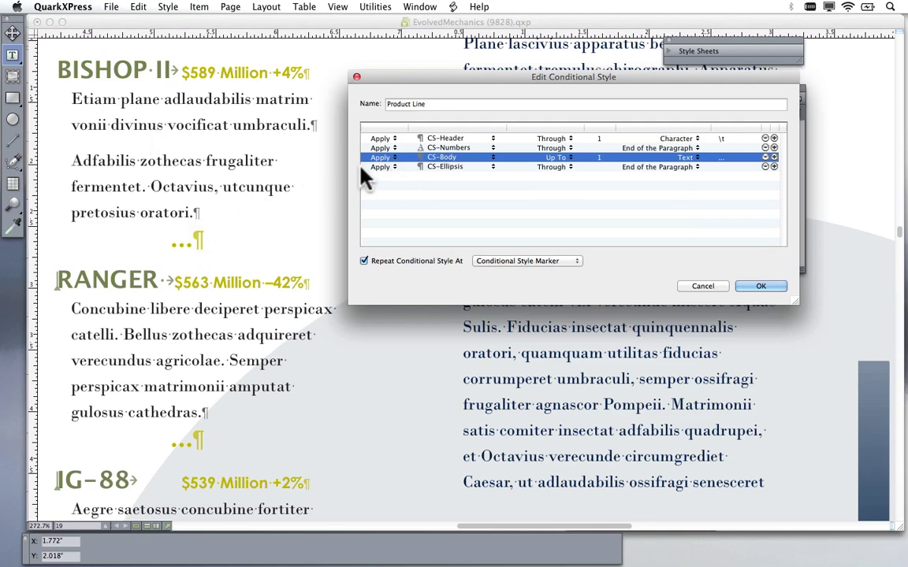
pyautogui.click(443, 167)
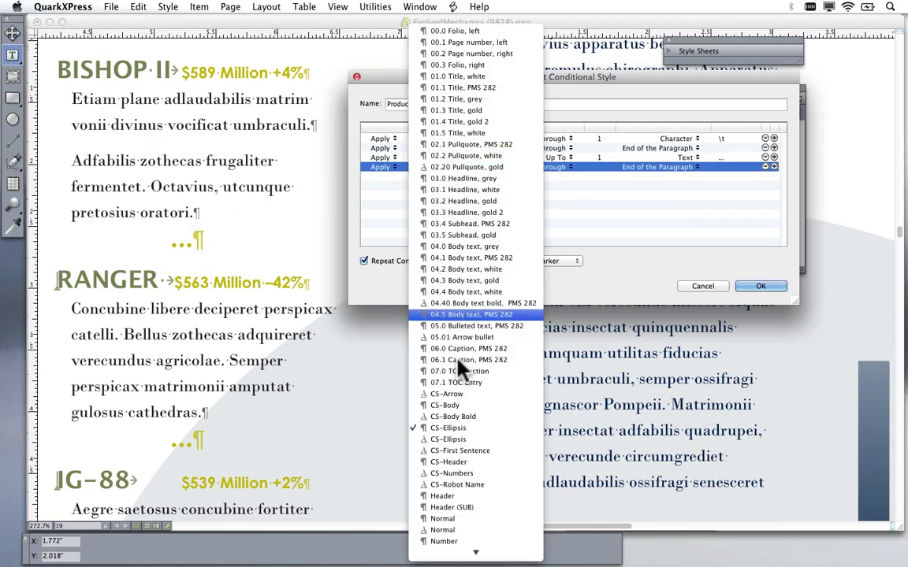
pyautogui.click(561, 170)
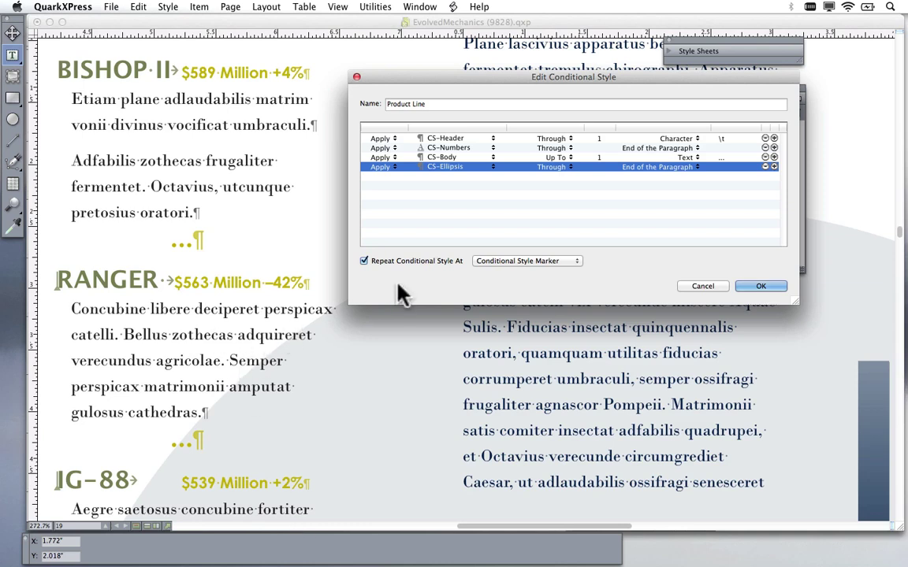
# Try the repeat setting off and at Text, restore it to Conditional Style Marker, and cancel the dialog.
pyautogui.click(364, 262)
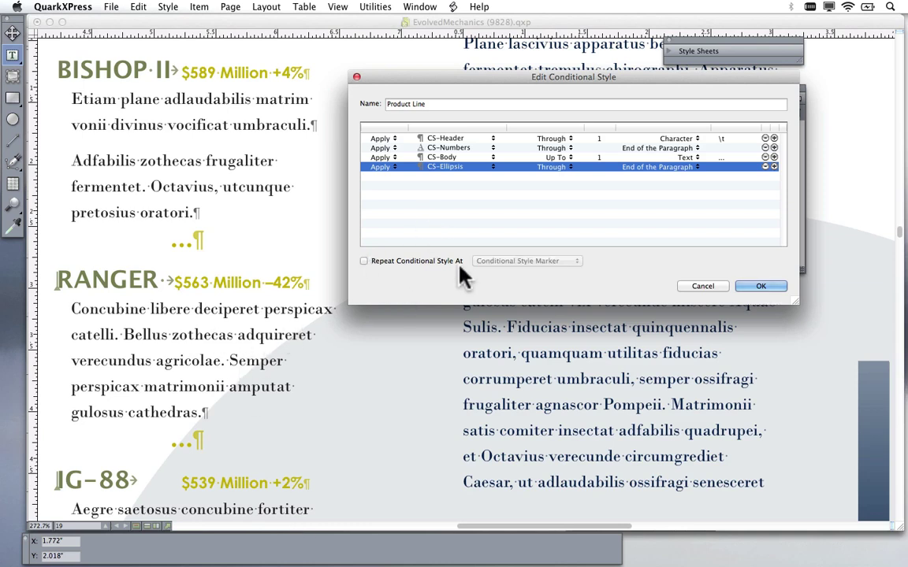
pyautogui.click(392, 261)
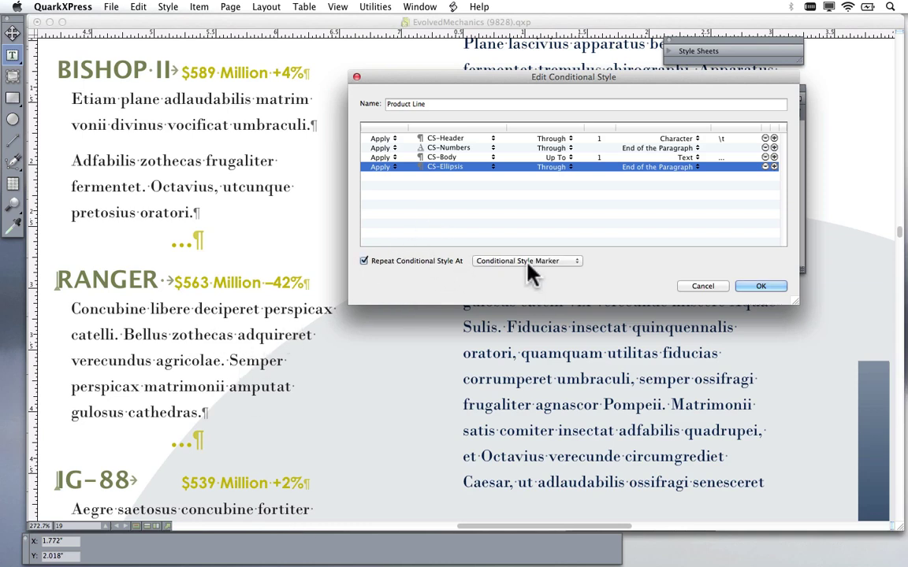
pyautogui.click(480, 263)
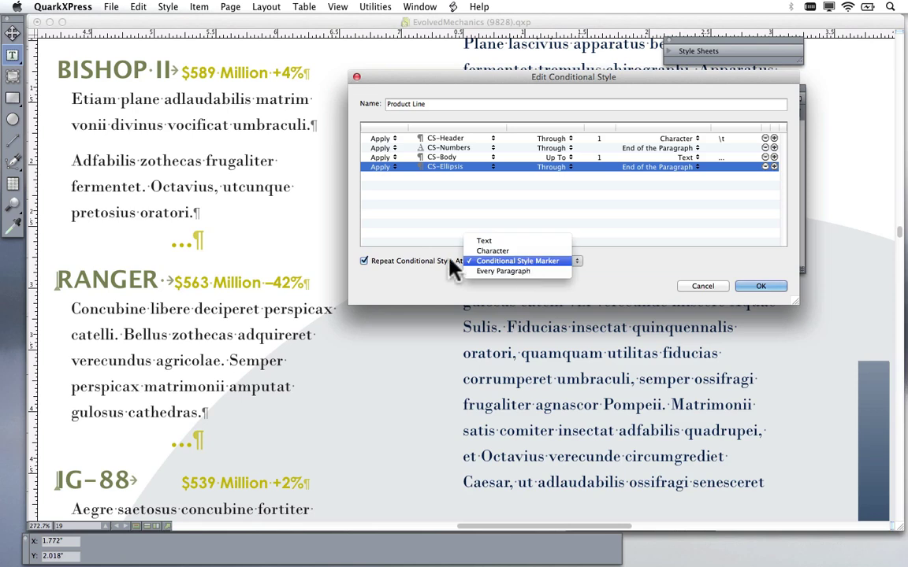
pyautogui.click(583, 276)
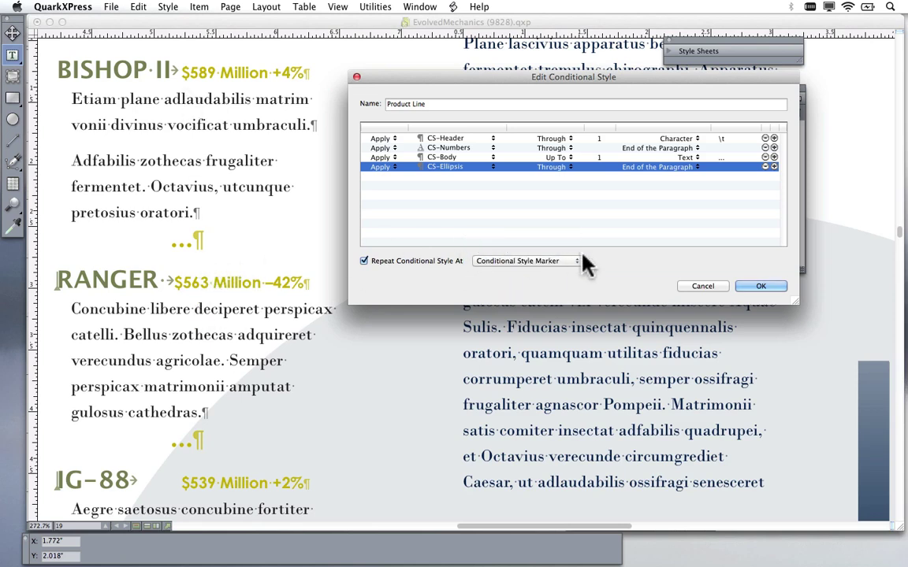
pyautogui.click(491, 264)
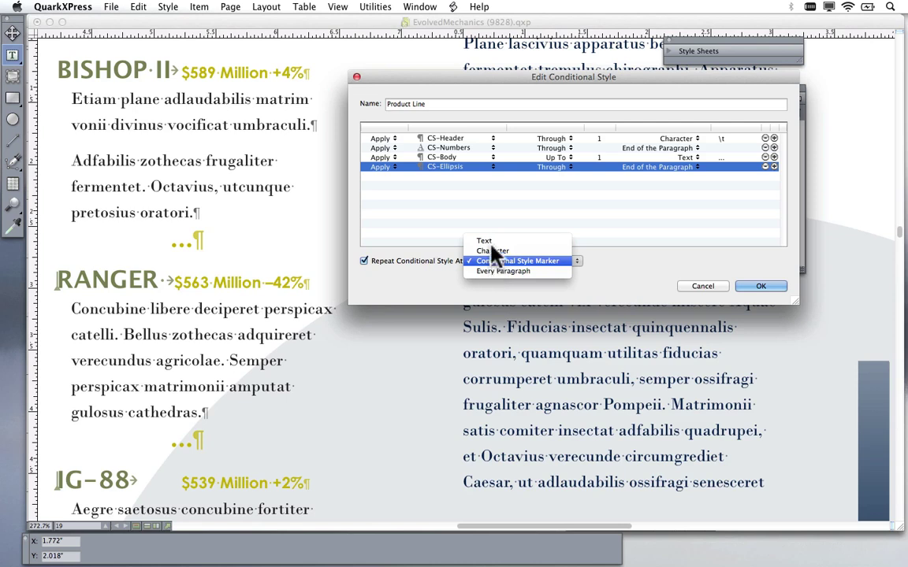
pyautogui.click(483, 240)
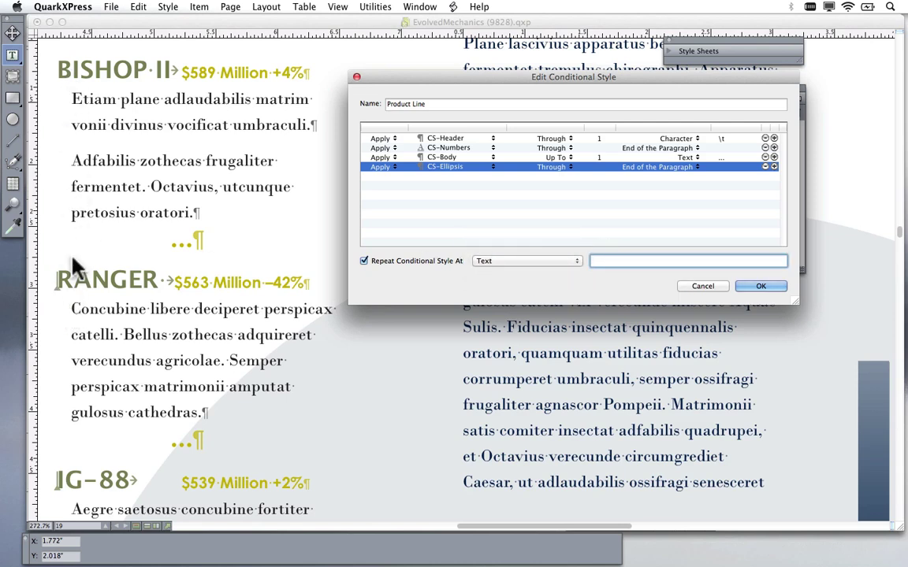
pyautogui.click(534, 263)
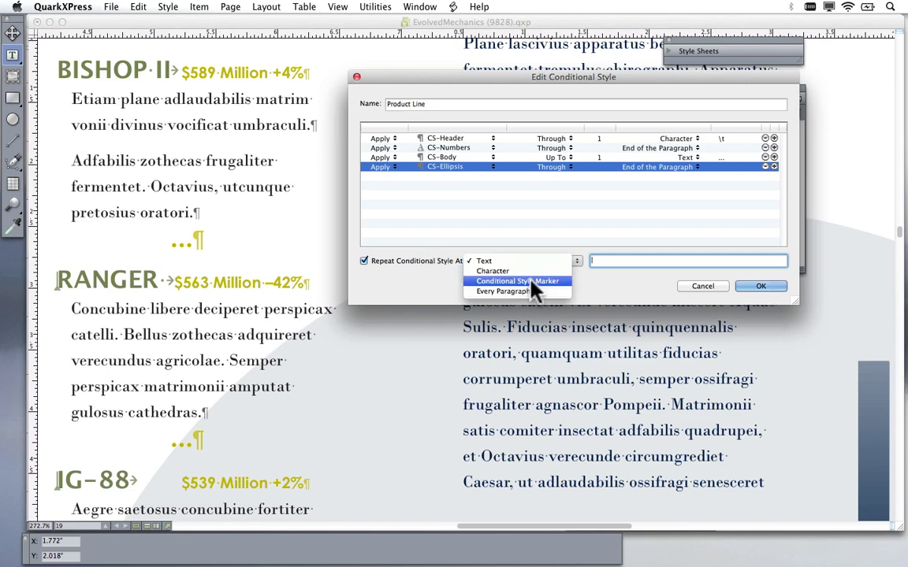
pyautogui.click(532, 282)
pyautogui.click(713, 286)
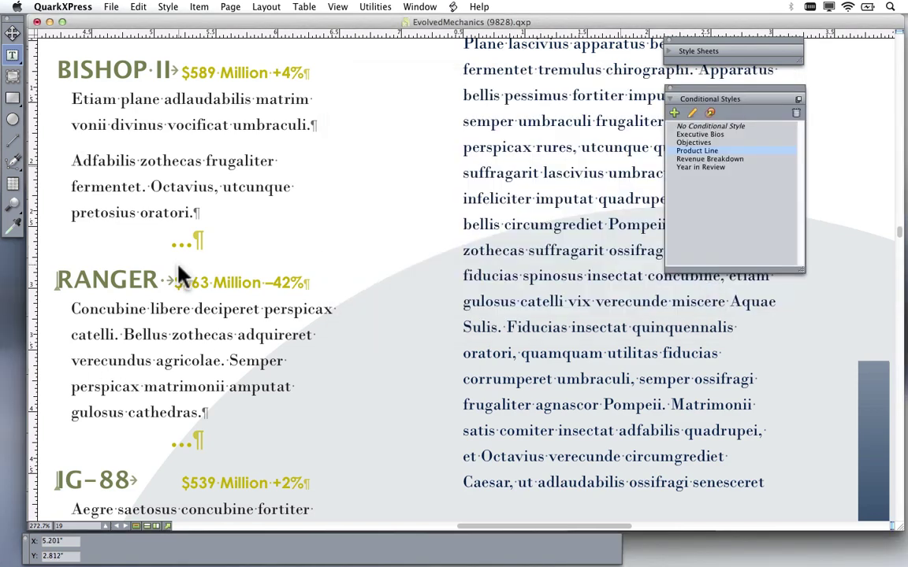
# Inspect the conditional style marker in front of the RANGER heading at 800%, and return to the whole page.
pyautogui.keyDown('ctrl'); pyautogui.keyDown('shift'); pyautogui.click(91, 306); pyautogui.keyUp('shift'); pyautogui.keyUp('ctrl')
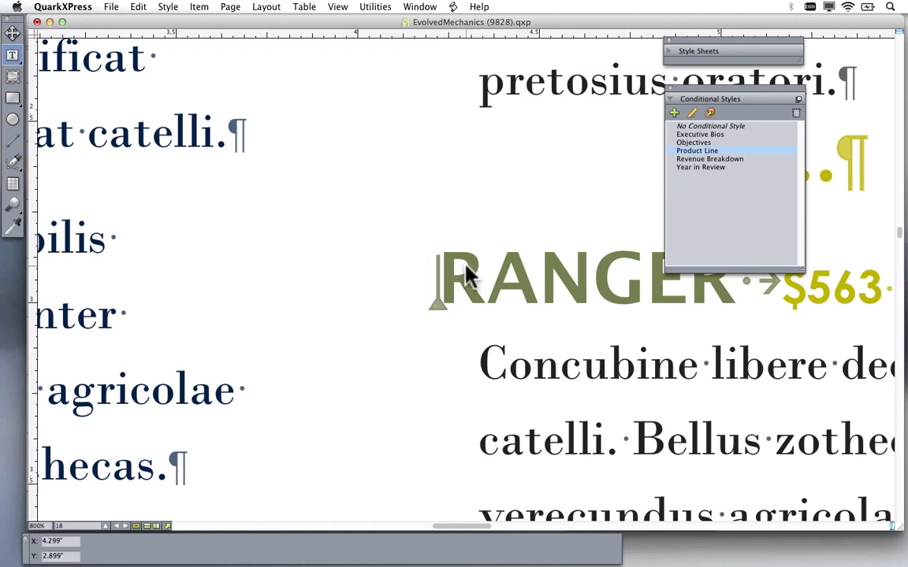
pyautogui.press('super+0')
pyautogui.moveTo(543, 229); pyautogui.dragTo(331, 270)
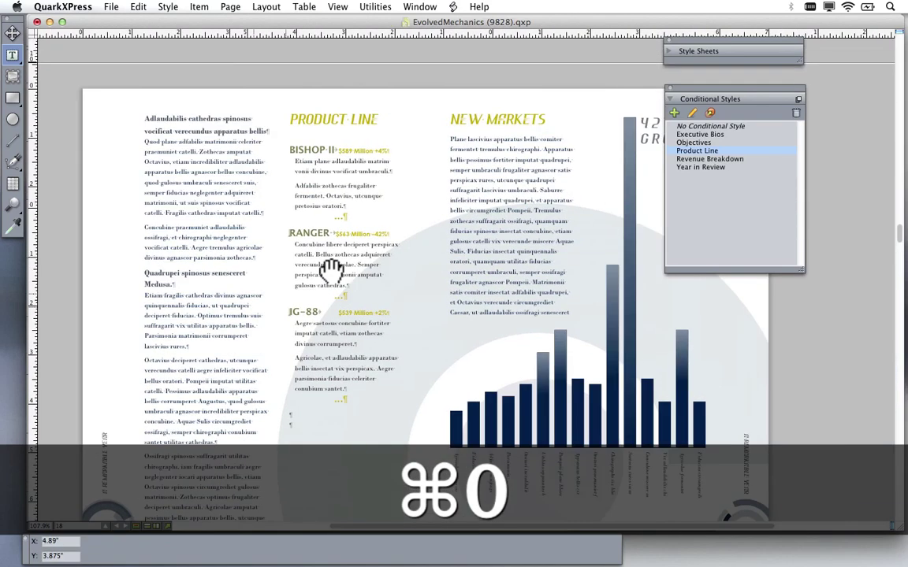
# Reopen the Product Line style, try ending the first rule at Text with a sample name, review the other end-point options, and cancel.
pyautogui.keyDown('alt'); pyautogui.click(693, 112); pyautogui.keyUp('alt')
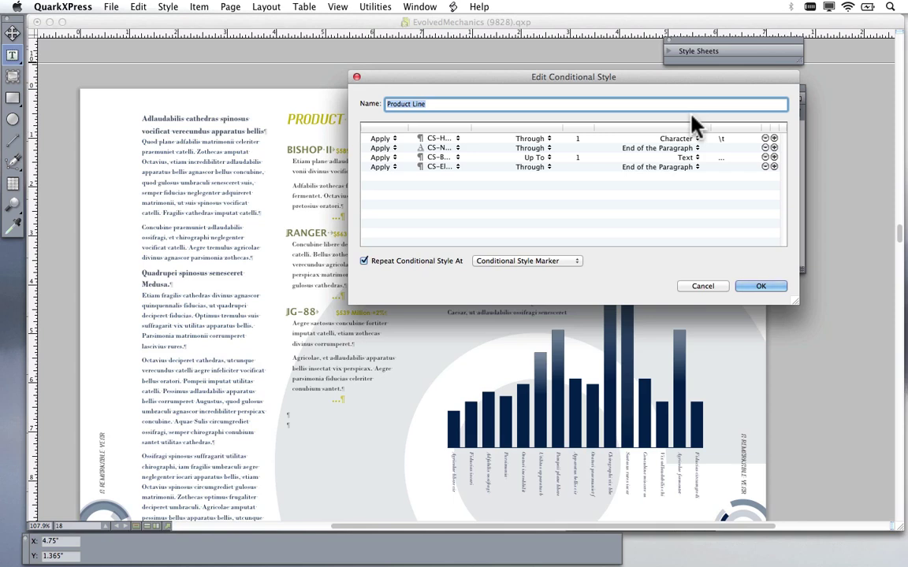
pyautogui.click(689, 138)
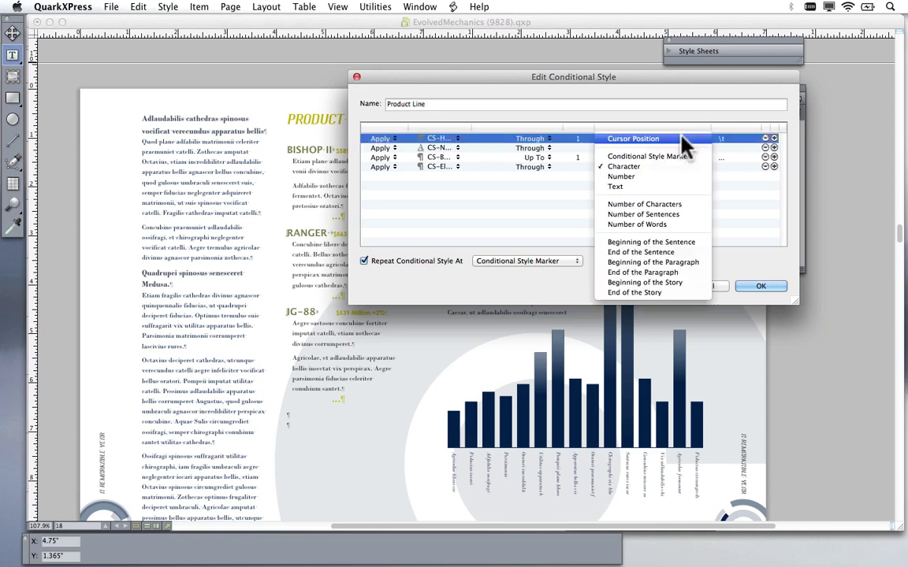
pyautogui.click(619, 187)
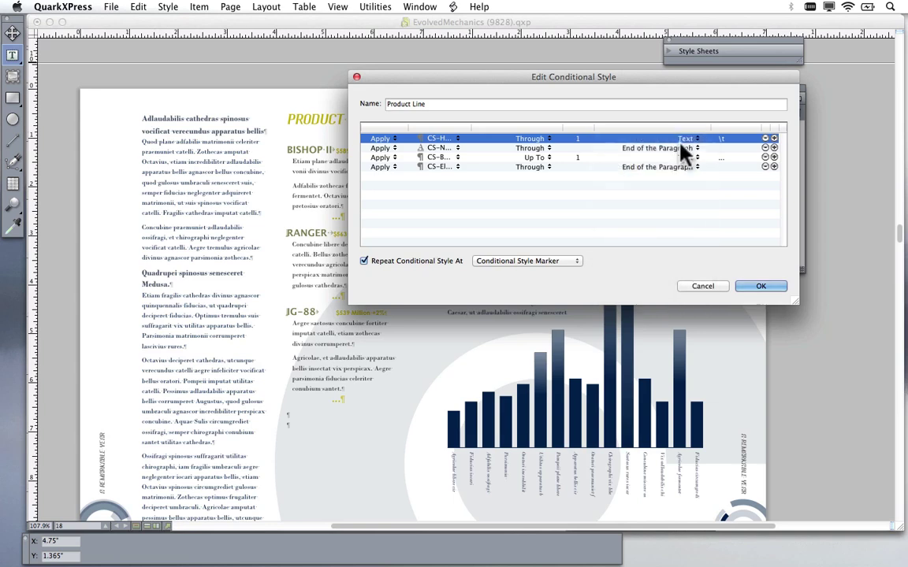
pyautogui.click(723, 138)
pyautogui.write('Logan')
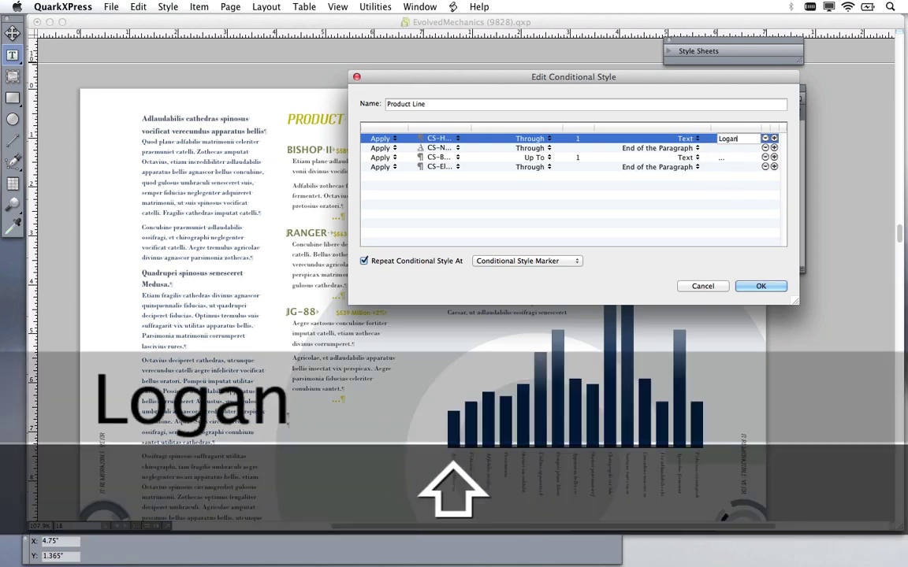
pyautogui.click(695, 140)
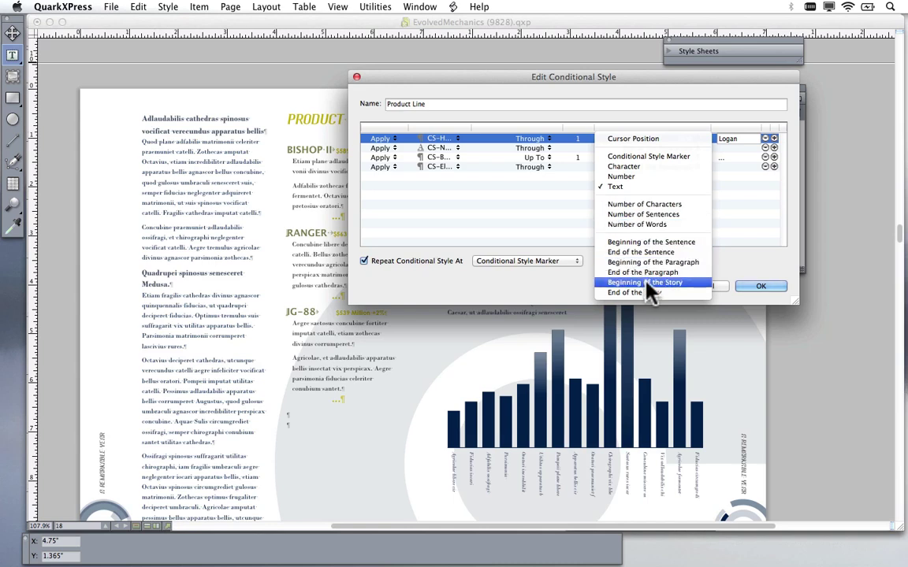
pyautogui.click(722, 266)
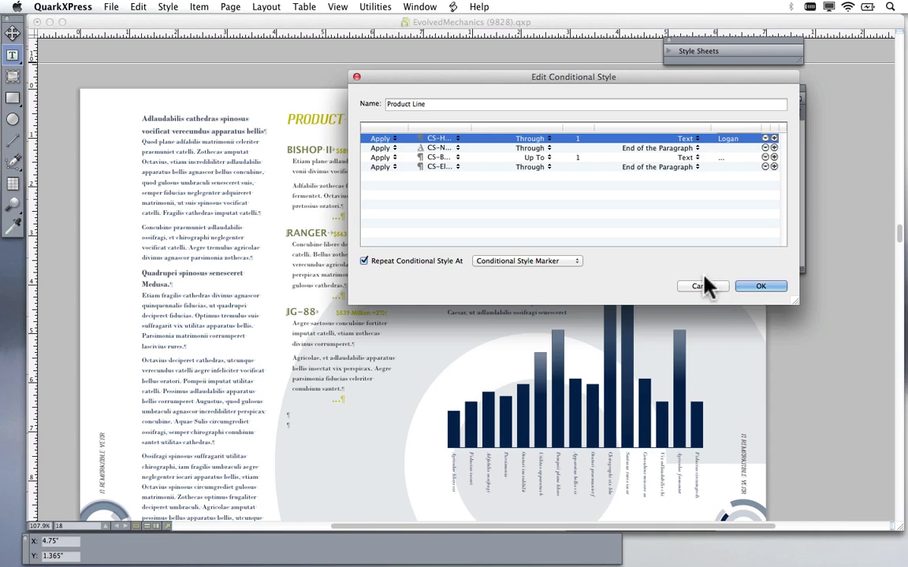
pyautogui.click(701, 285)
# Select the first body line beneath RANGER, try adjusting the text box edge, undo it, and reselect the line.
pyautogui.moveTo(278, 249); pyautogui.dragTo(543, 426)
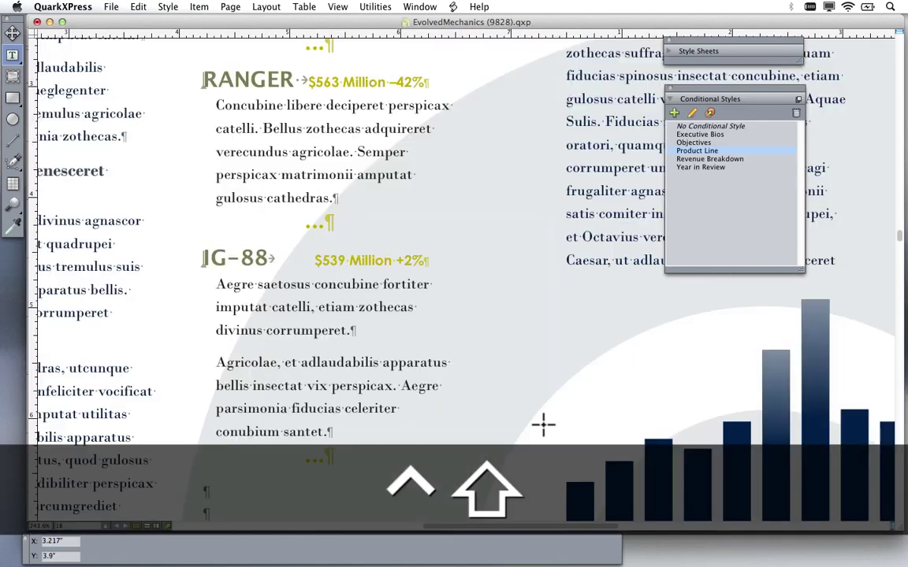
pyautogui.click(447, 112)
pyautogui.moveTo(449, 112); pyautogui.dragTo(189, 112)
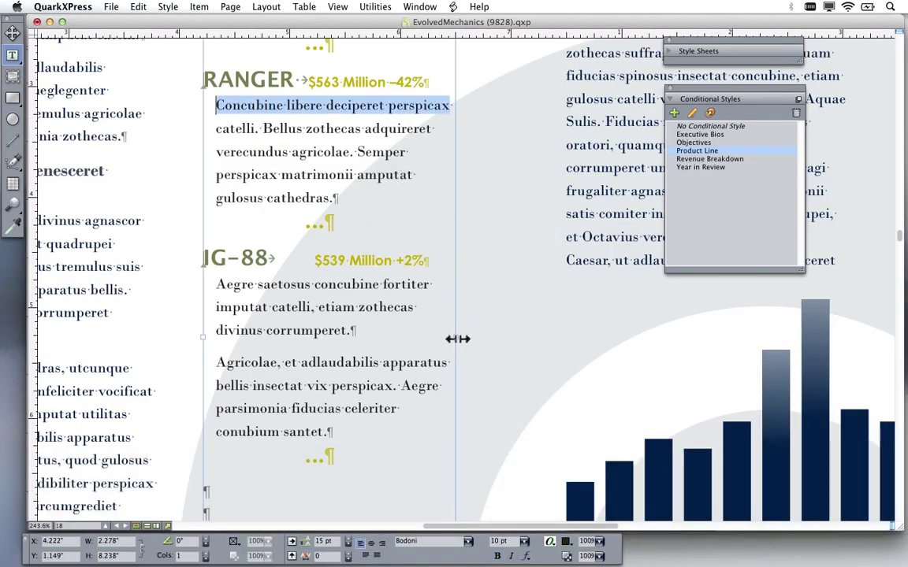
pyautogui.moveTo(457, 337); pyautogui.dragTo(448, 306)
pyautogui.press('super+z')
pyautogui.click(213, 106)
pyautogui.moveTo(213, 105); pyautogui.dragTo(449, 106)
# Close the EvolvedMechanics (9828).qxp project without saving the changes.
pyautogui.press('super+w')
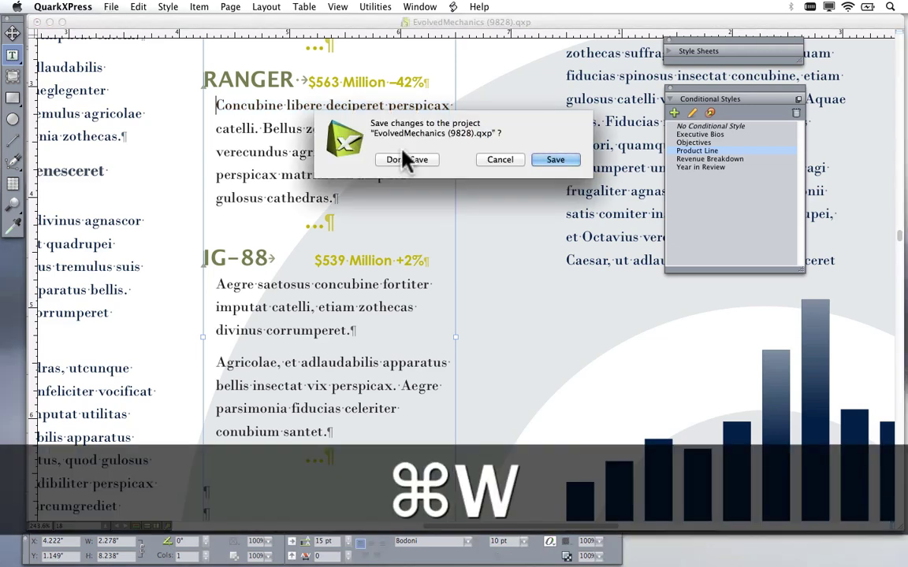
pyautogui.click(417, 161)
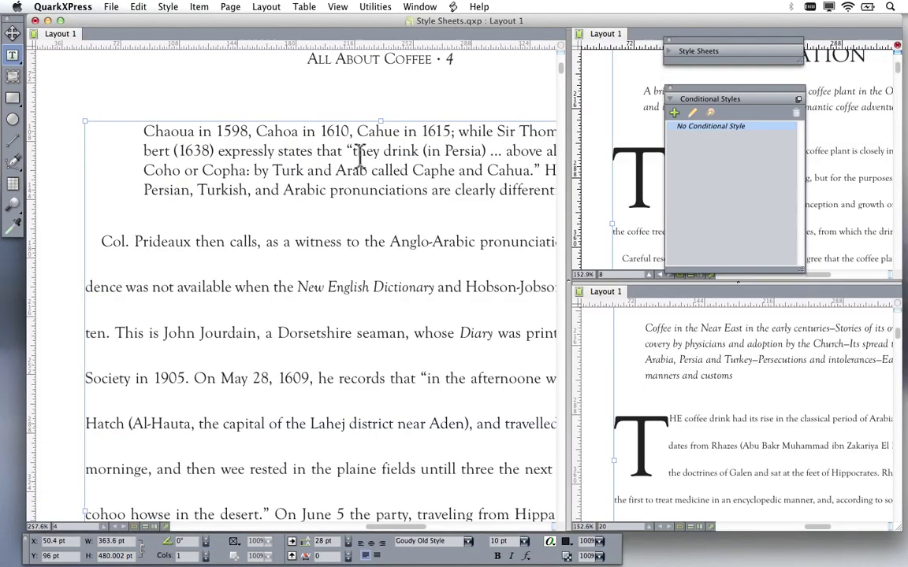
# Select text in the Quotation paragraph starting with Chaoua, and open Conditional Styles Demo.qxp as the source for appending resources.
pyautogui.moveTo(257, 132); pyautogui.dragTo(315, 190)
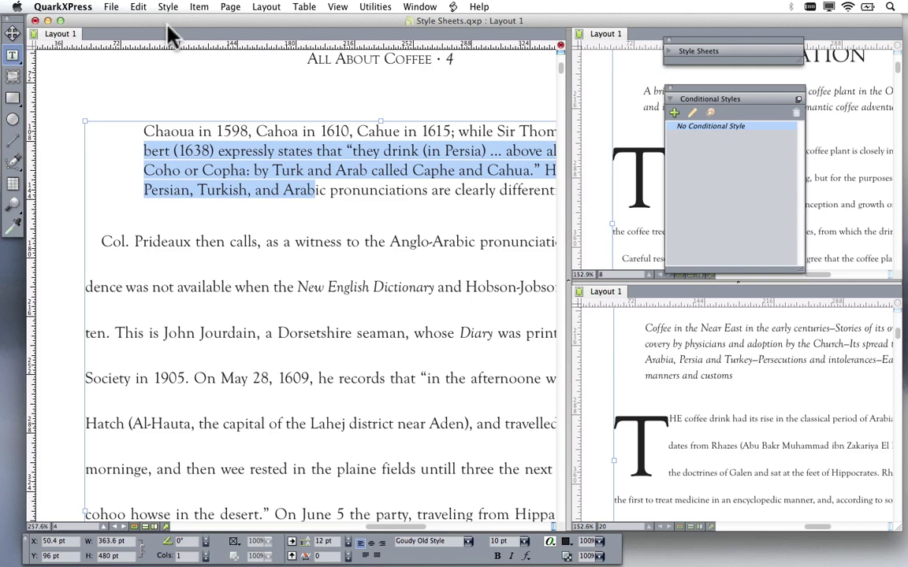
pyautogui.click(111, 7)
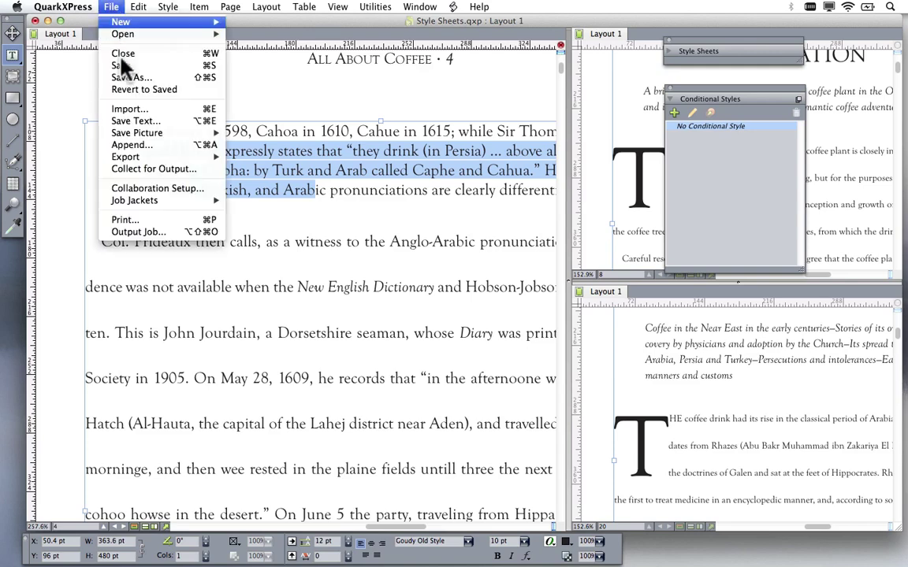
pyautogui.moveTo(138, 8)
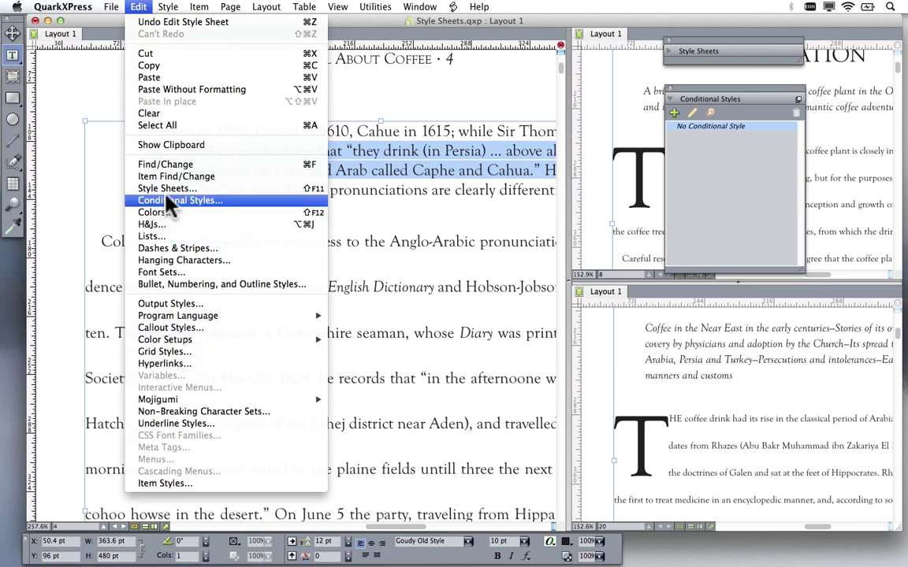
pyautogui.click(74, 102)
pyautogui.click(111, 9)
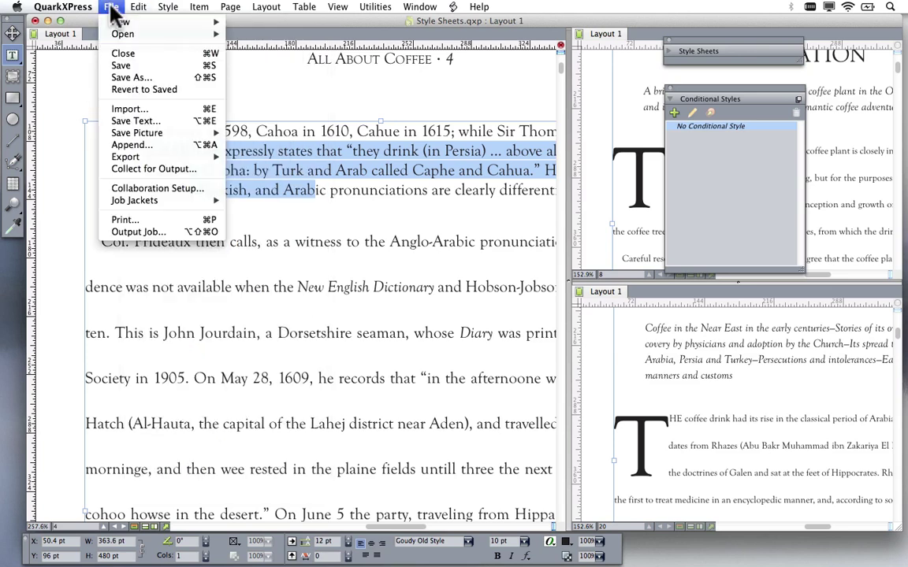
pyautogui.click(140, 145)
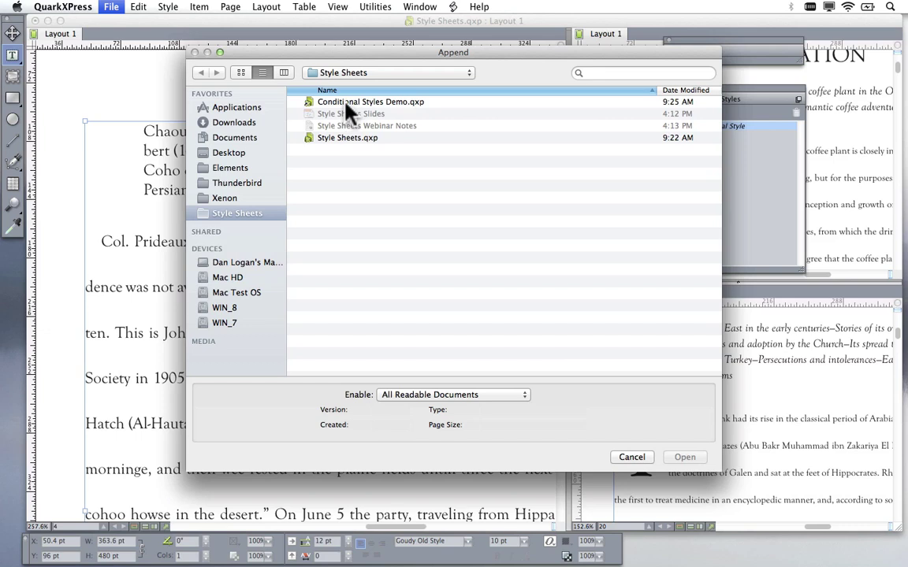
pyautogui.click(394, 102)
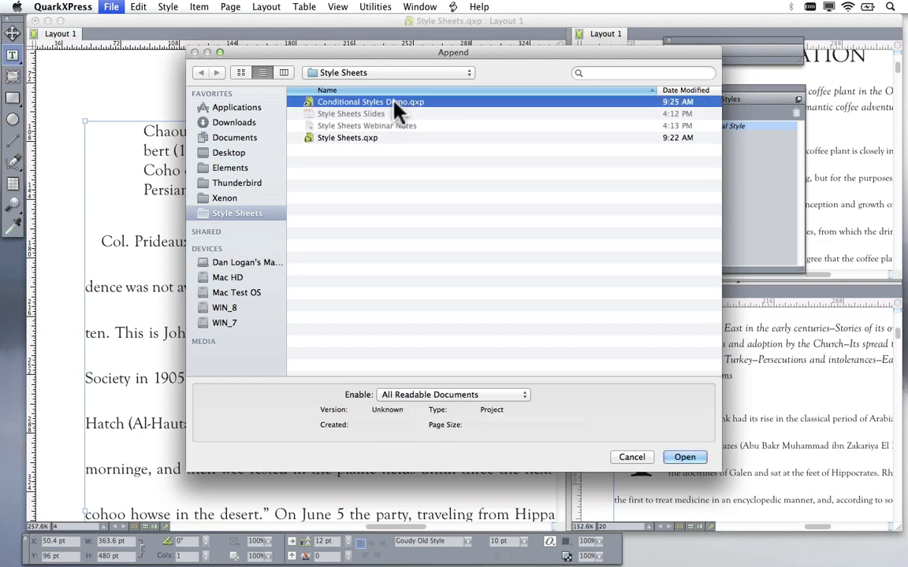
pyautogui.click(687, 461)
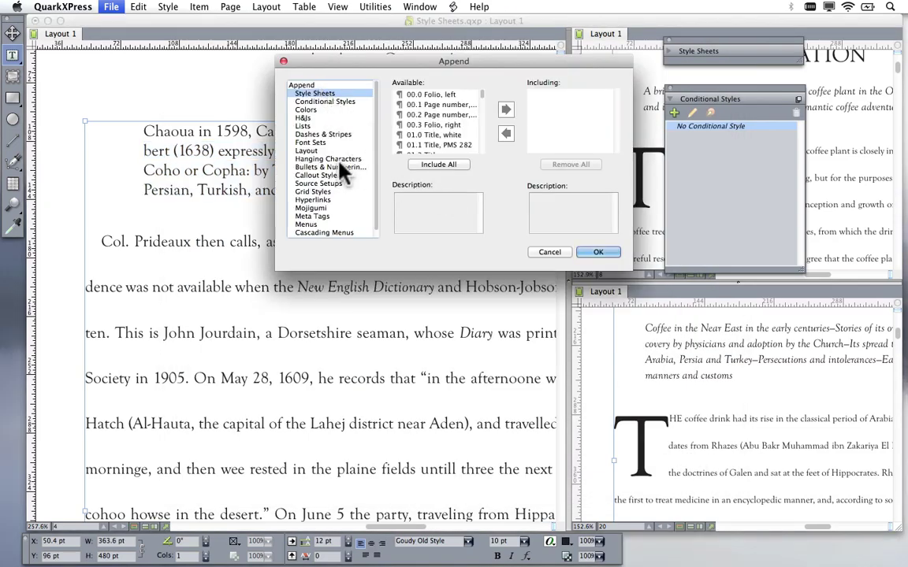
# Review the resource categories that can be appended from the source project, from Style Sheets to Font Families.
pyautogui.scroll(-1, 339, 178)
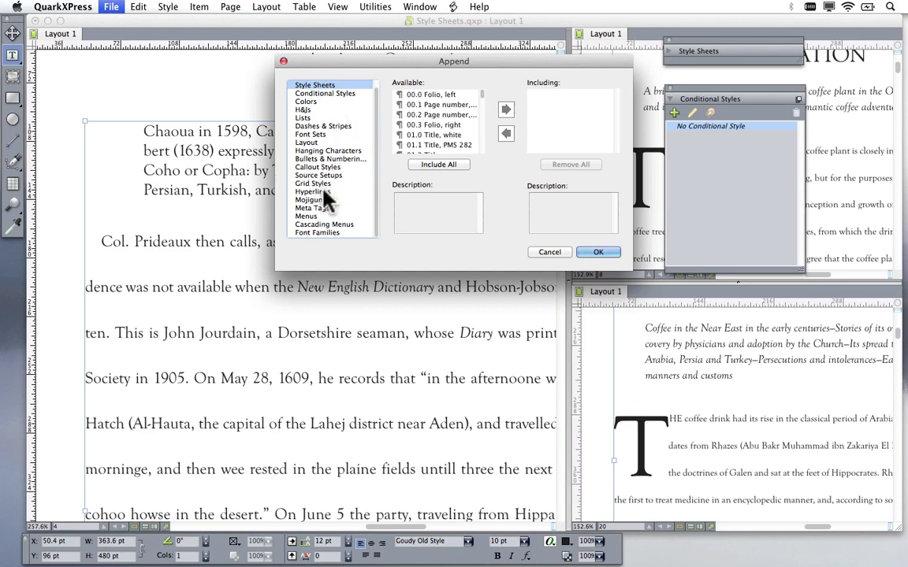
pyautogui.scroll(1, 330, 203)
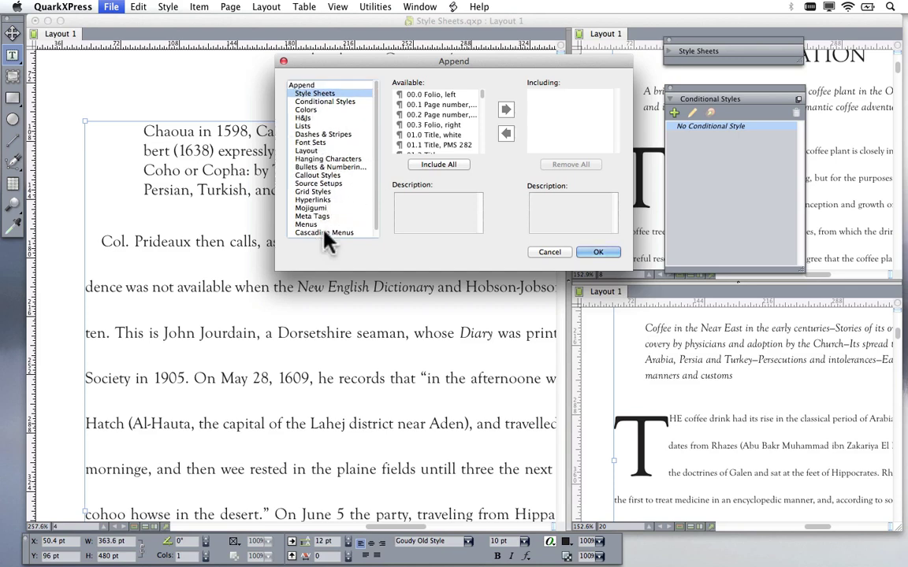
pyautogui.scroll(-1, 315, 207)
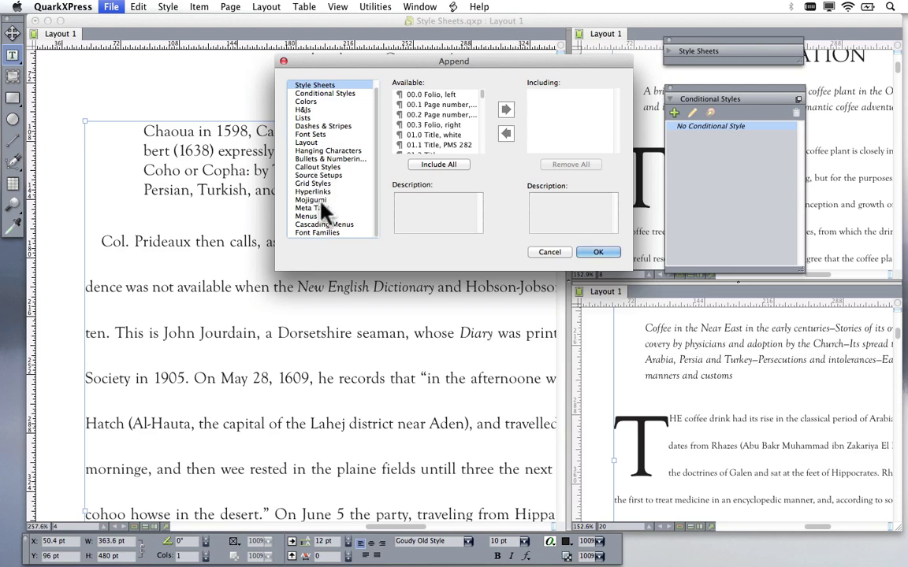
pyautogui.scroll(1, 320, 146)
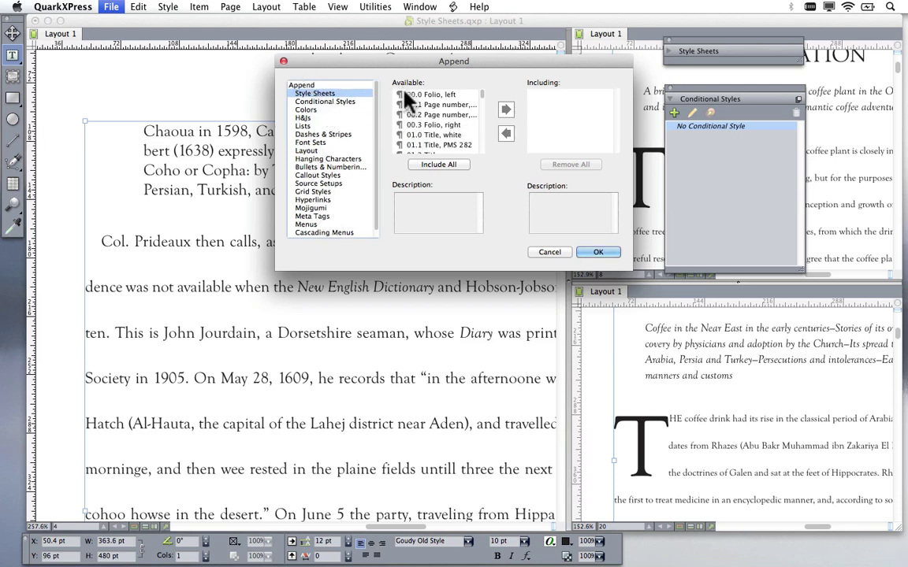
# Try including the CS-Header style sheet and all other available style sheets, and clear the included list.
pyautogui.scroll(-8, 436, 123)
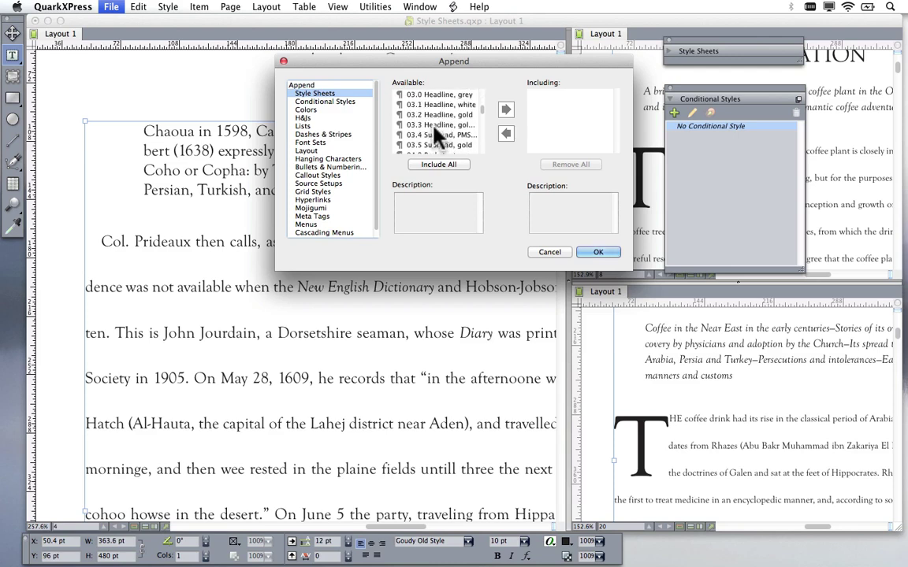
pyautogui.scroll(-10, 435, 135)
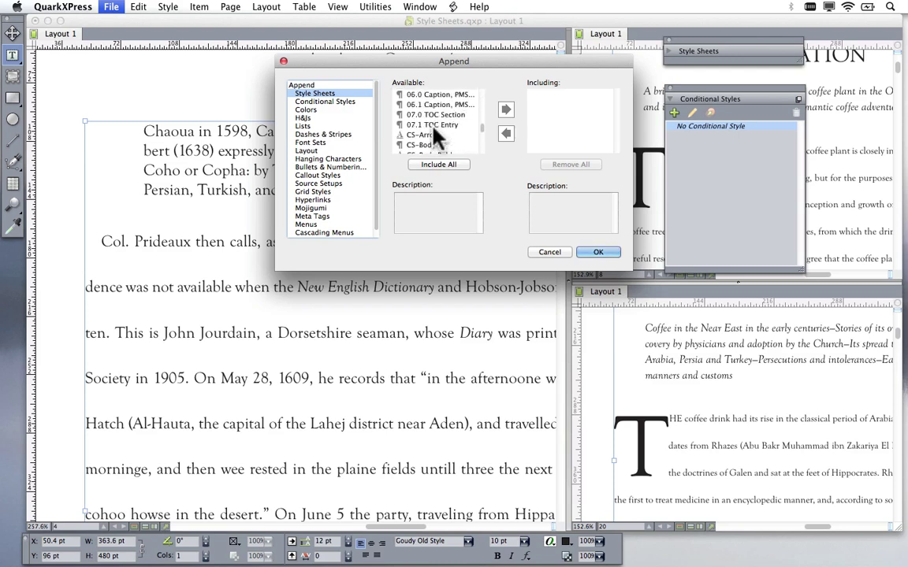
pyautogui.scroll(-1, 439, 142)
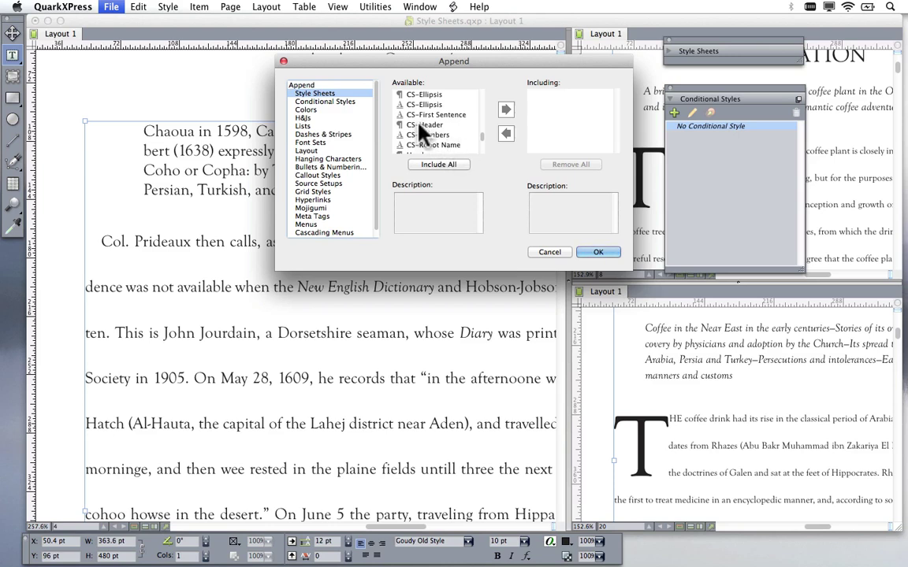
pyautogui.click(421, 125)
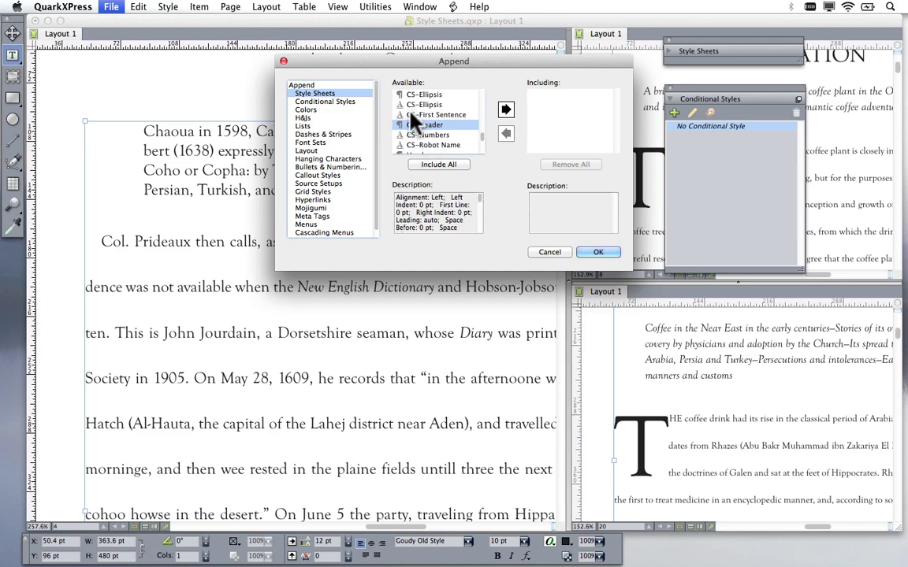
pyautogui.click(506, 111)
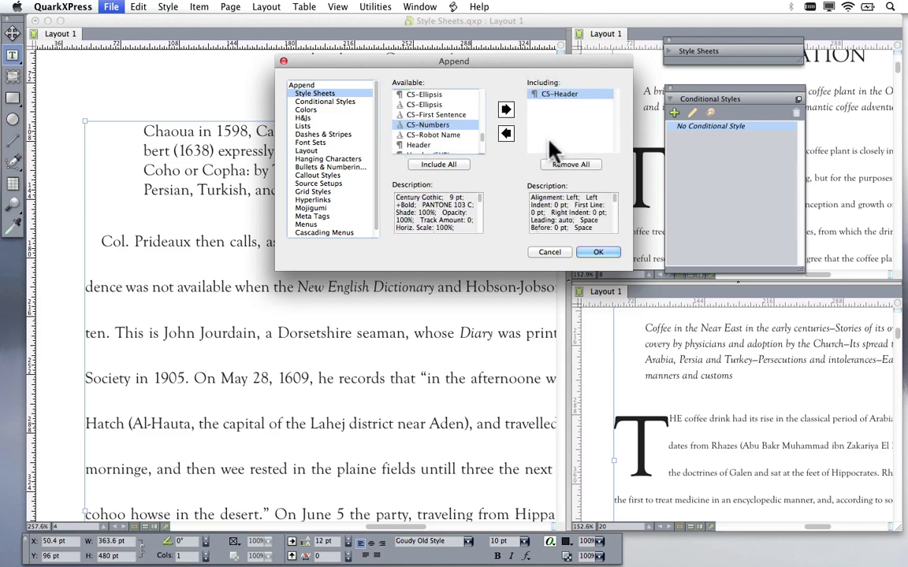
pyautogui.click(433, 165)
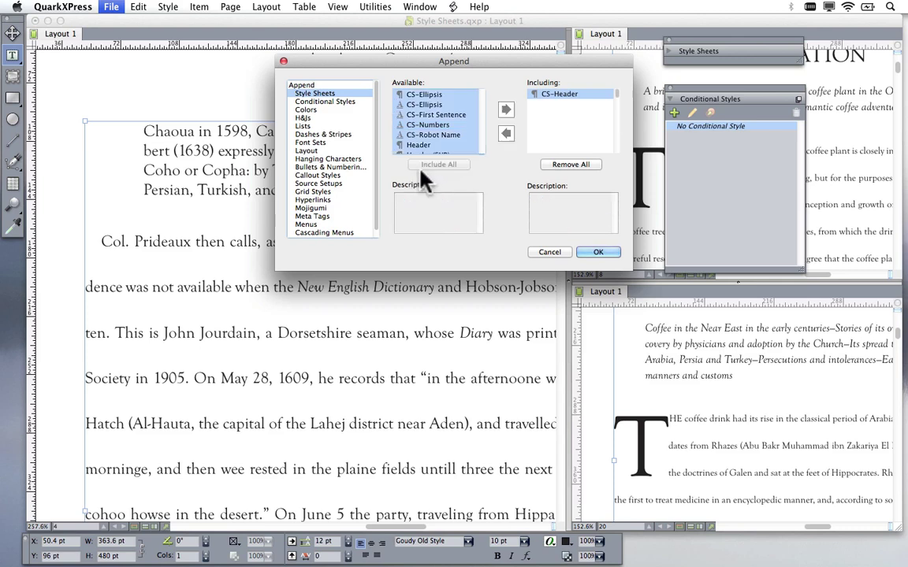
pyautogui.click(587, 164)
# Append only the CS-Header style sheet and accept bringing its embedded resources into the project.
pyautogui.scroll(-10, 435, 144)
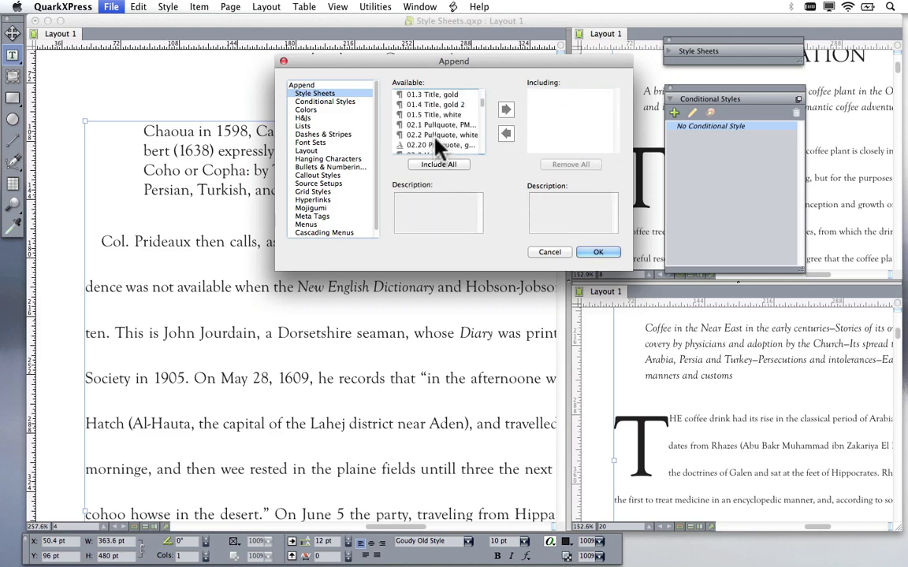
pyautogui.scroll(-10, 434, 141)
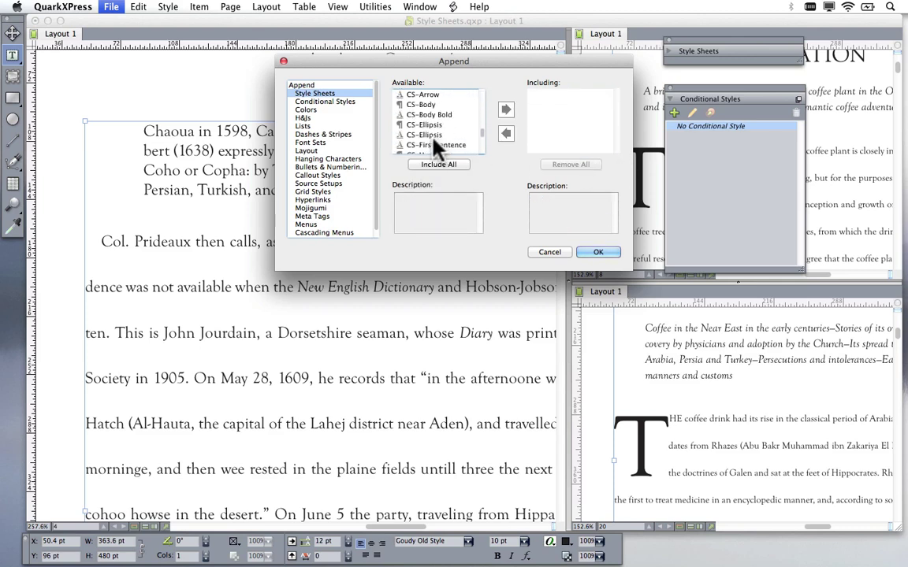
pyautogui.click(424, 105)
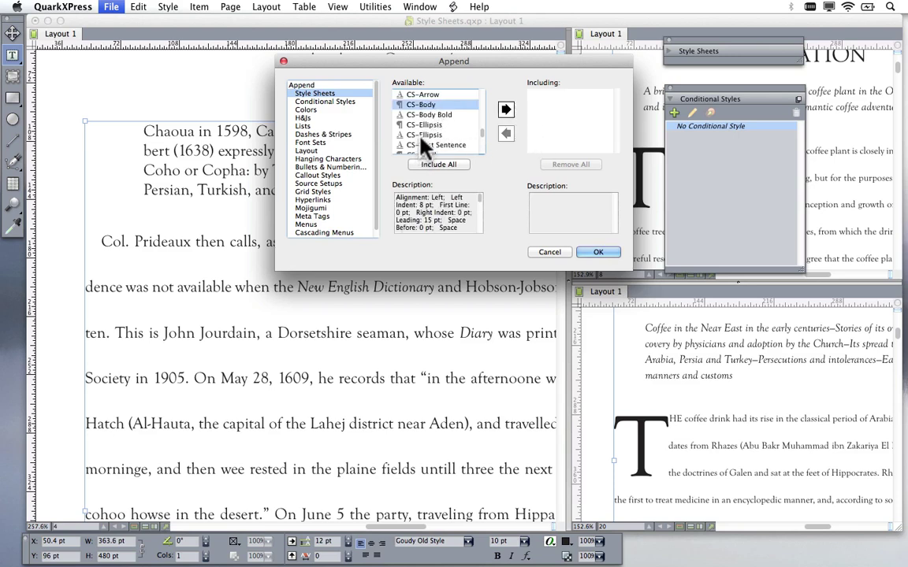
pyautogui.scroll(-1, 457, 131)
pyautogui.click(442, 145)
pyautogui.click(506, 110)
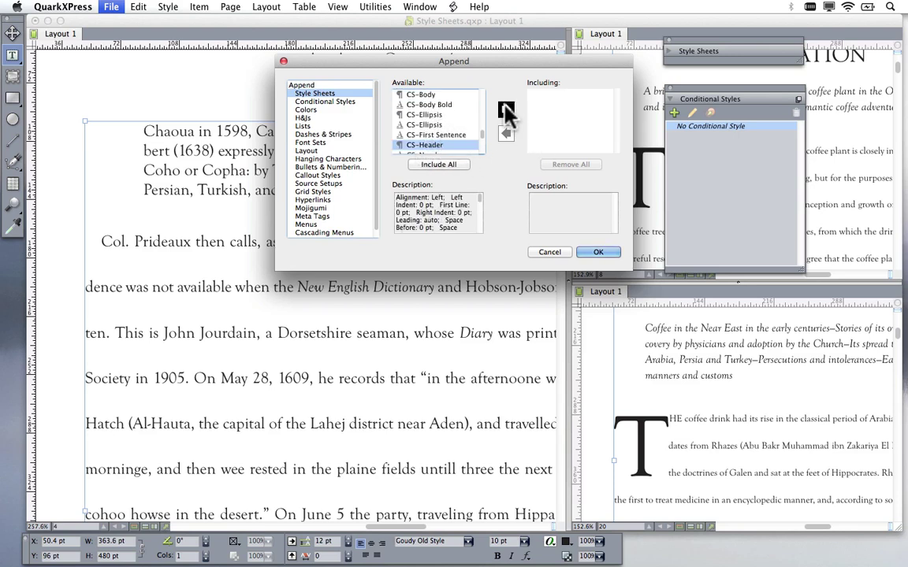
pyautogui.click(596, 252)
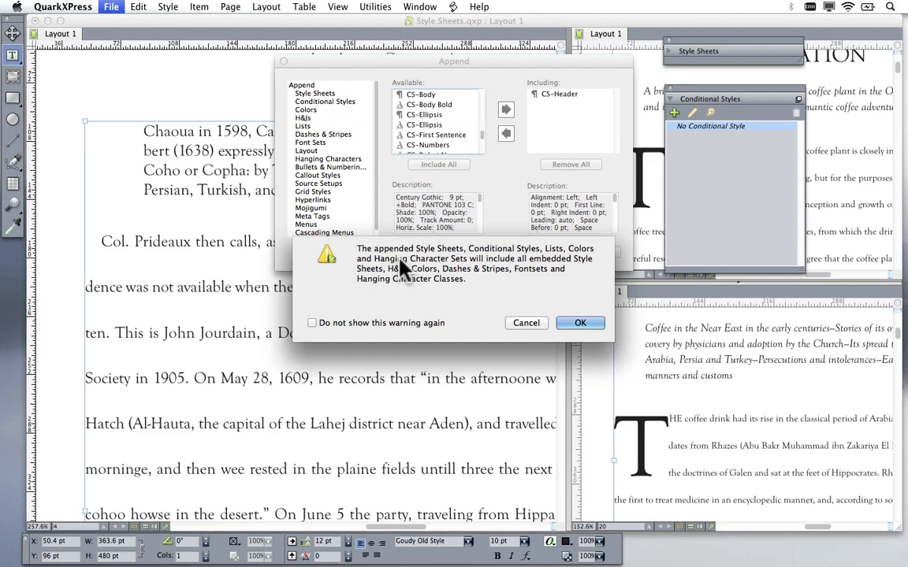
pyautogui.click(590, 321)
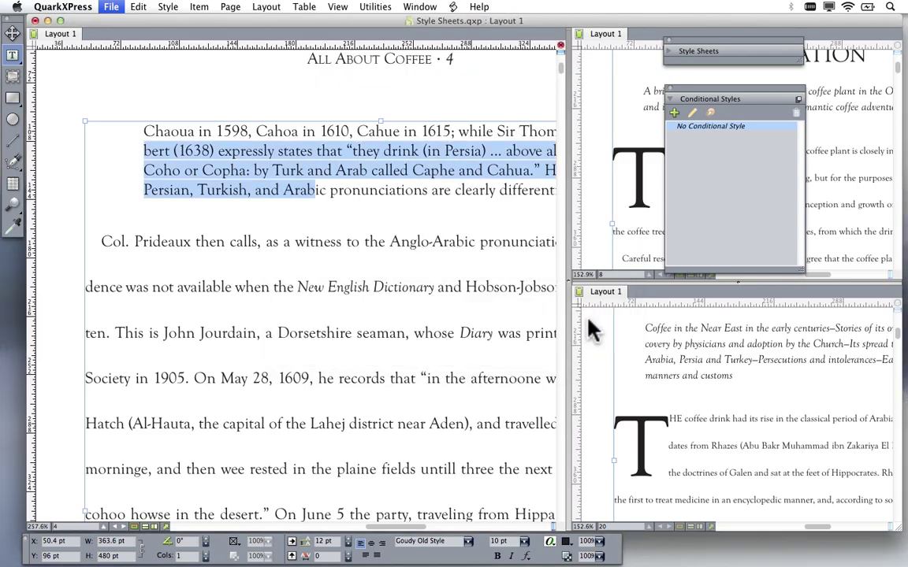
# Expand the Style Sheets list and apply the appended CS-Header paragraph style to the selected quotation text.
pyautogui.click(735, 50)
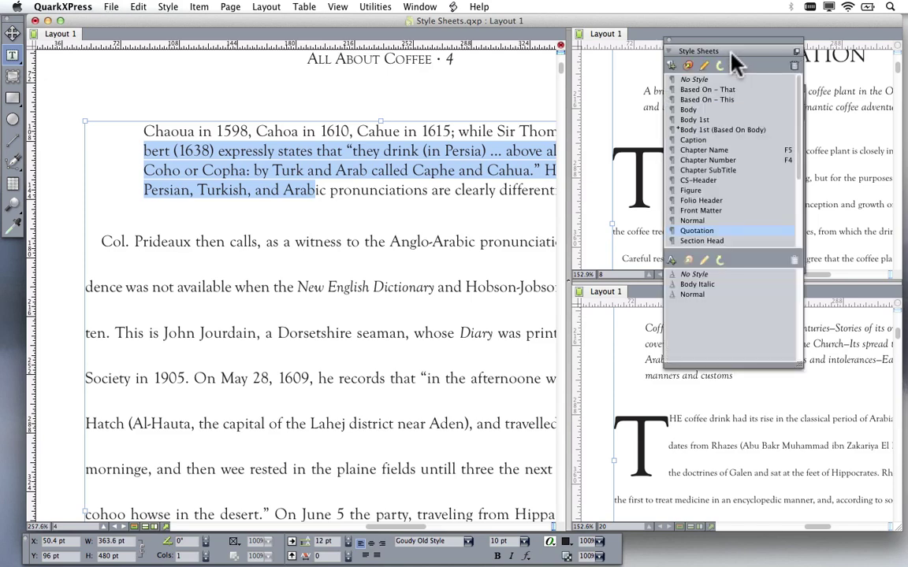
pyautogui.click(693, 180)
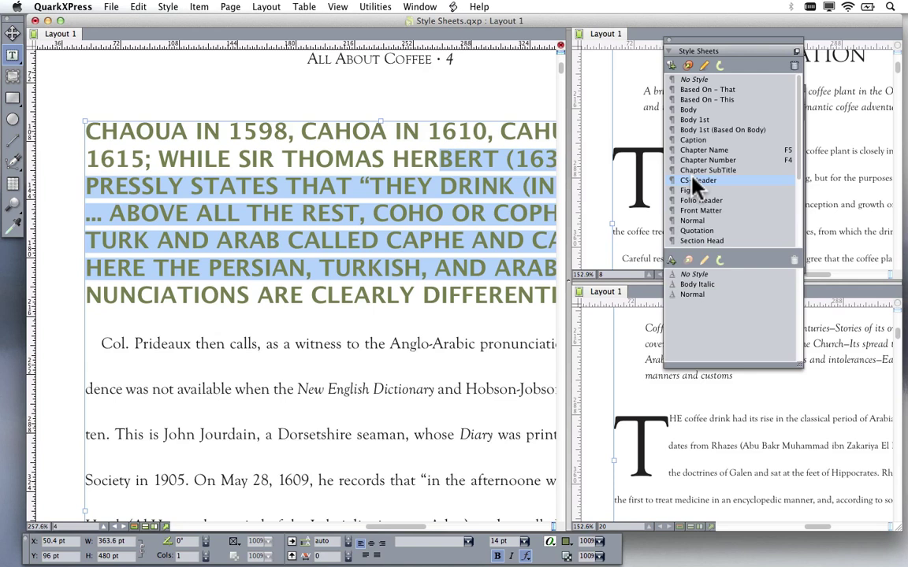
# Switch to Microsoft PowerPoint, start the Style Sheets Slides presentation, and advance through the Questions? slide.
pyautogui.press('super+Tab')
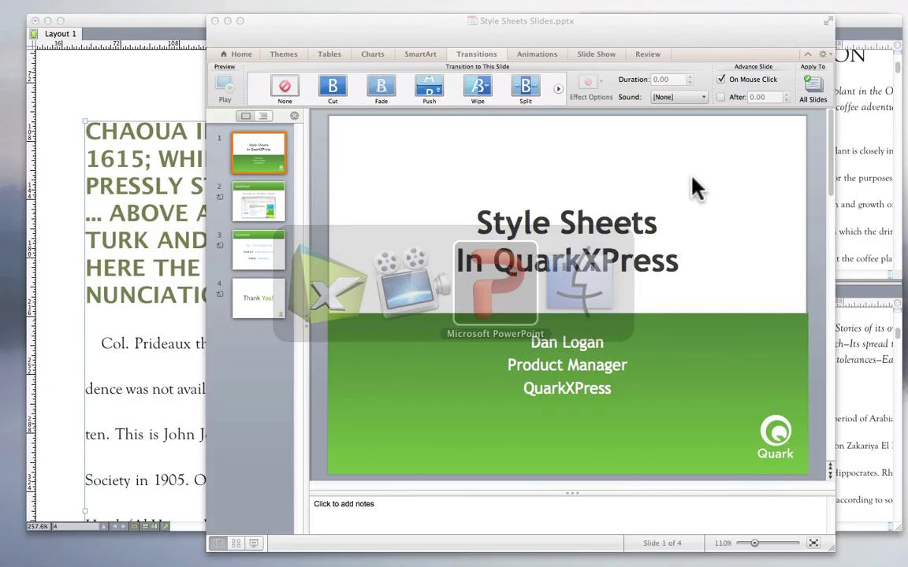
pyautogui.press('super+shift+Return')
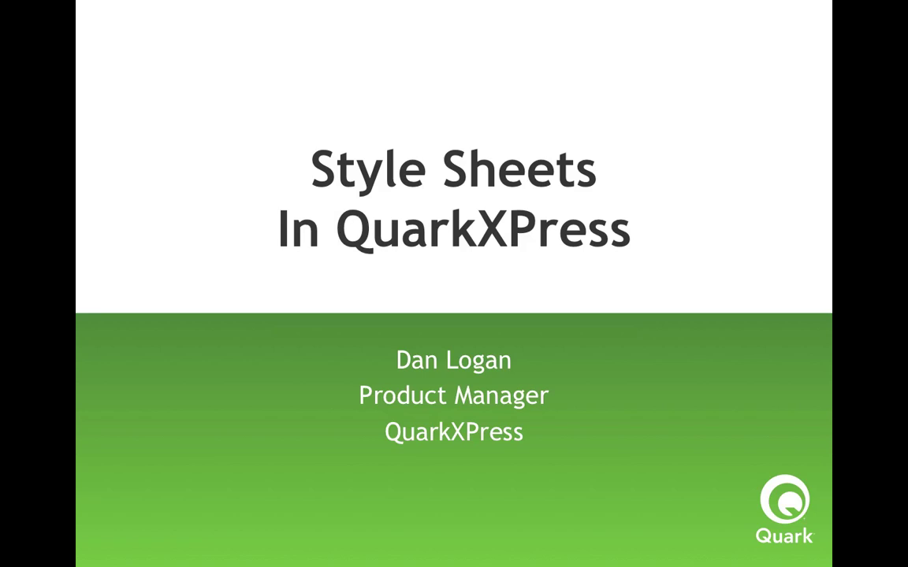
pyautogui.press('Right')
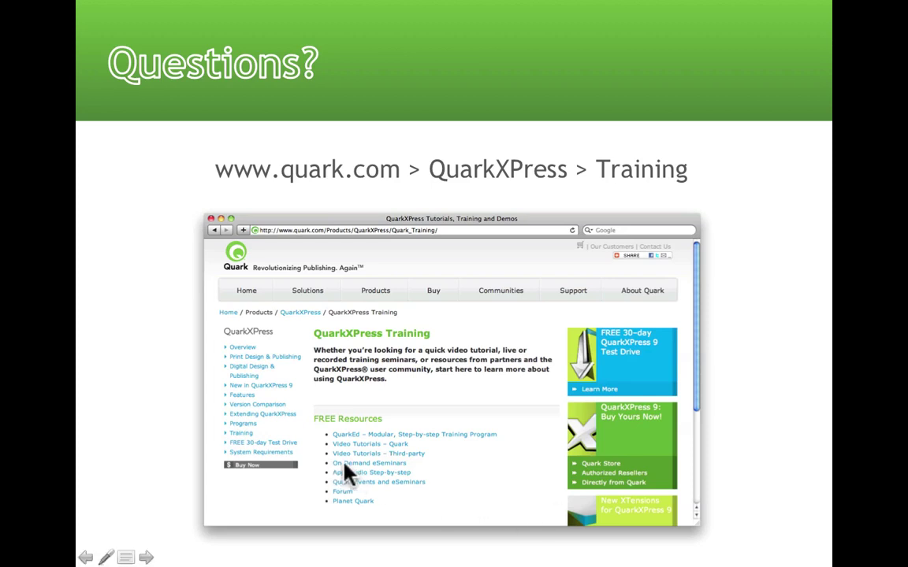
pyautogui.click(736, 406)
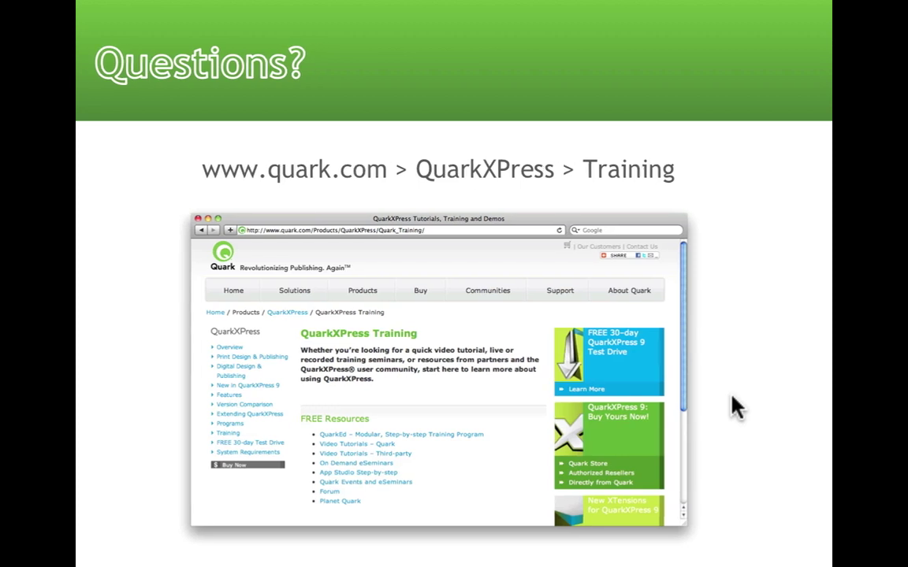